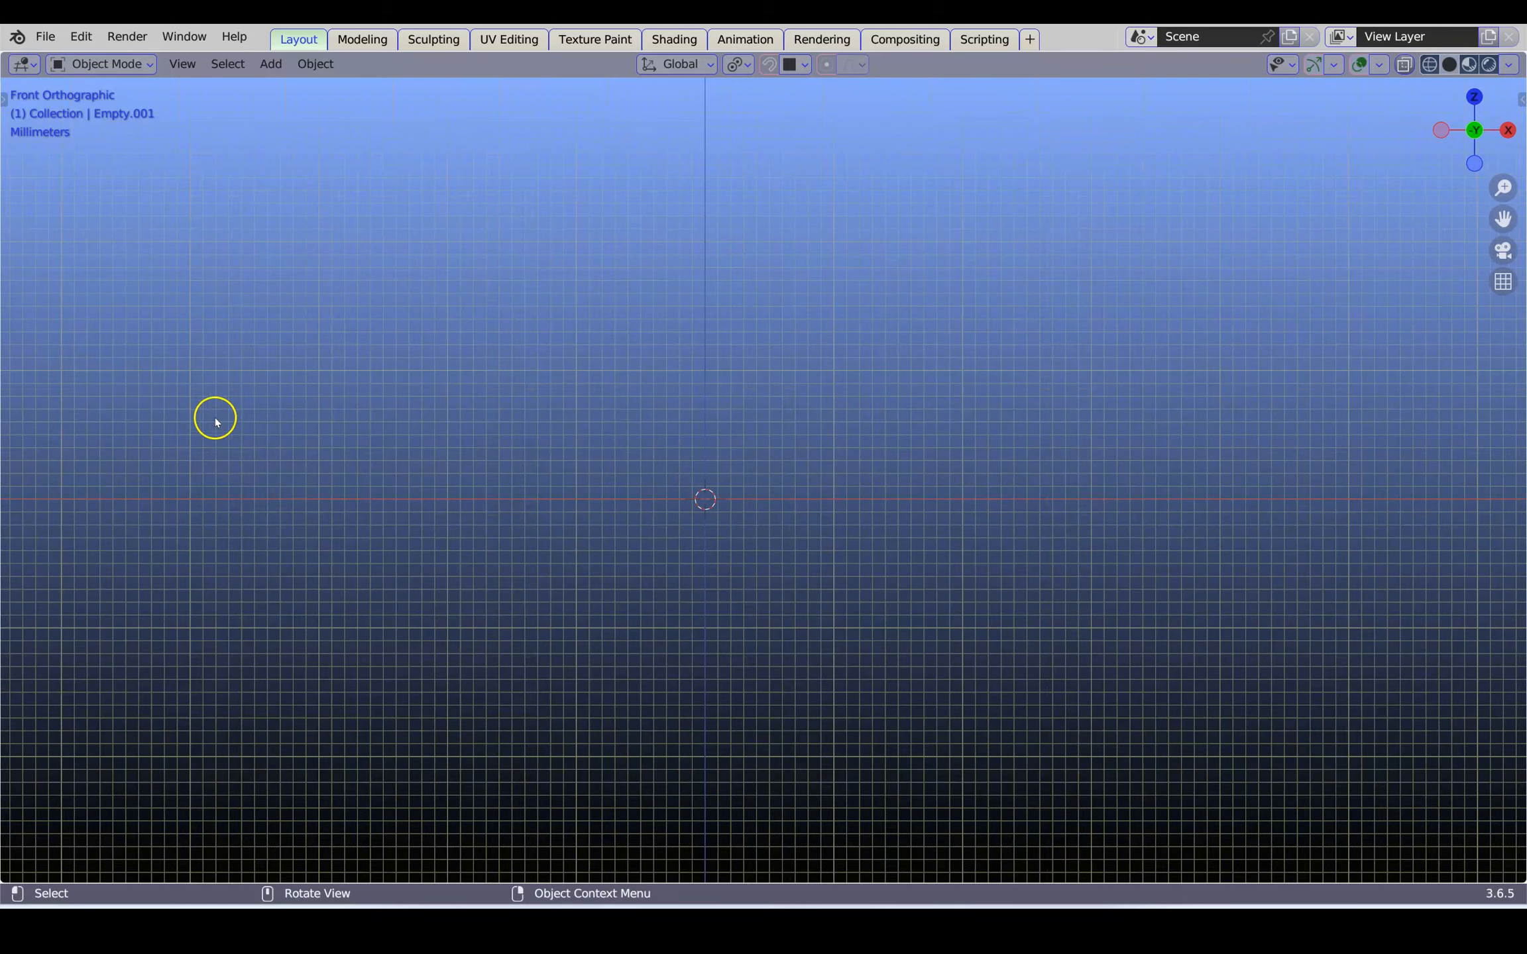
Examine the front face photo with the lip retractor, checking the teeth and facebow
scroll(211, 422, down, 1)
shift+middle_drag(208, 412, 802, 449)
scroll(648, 447, up, 6)
shift+middle_drag(586, 337, 766, 716)
scroll(691, 528, up, 1)
scroll(692, 528, up, 4)
shift+middle_drag(641, 477, 757, 698)
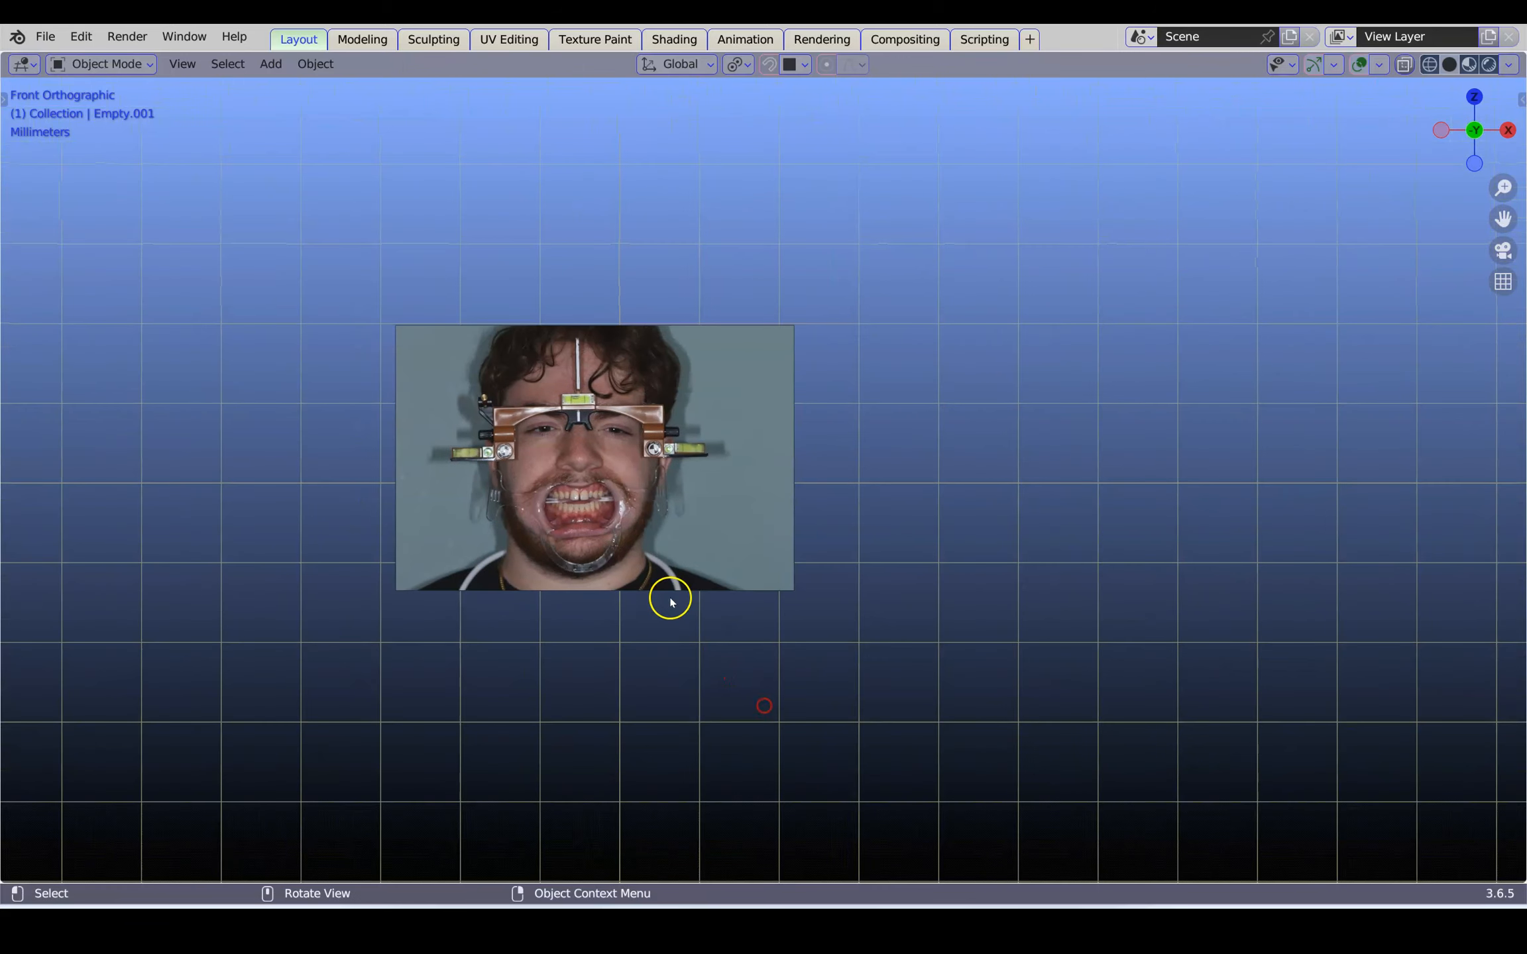
scroll(663, 607, up, 4)
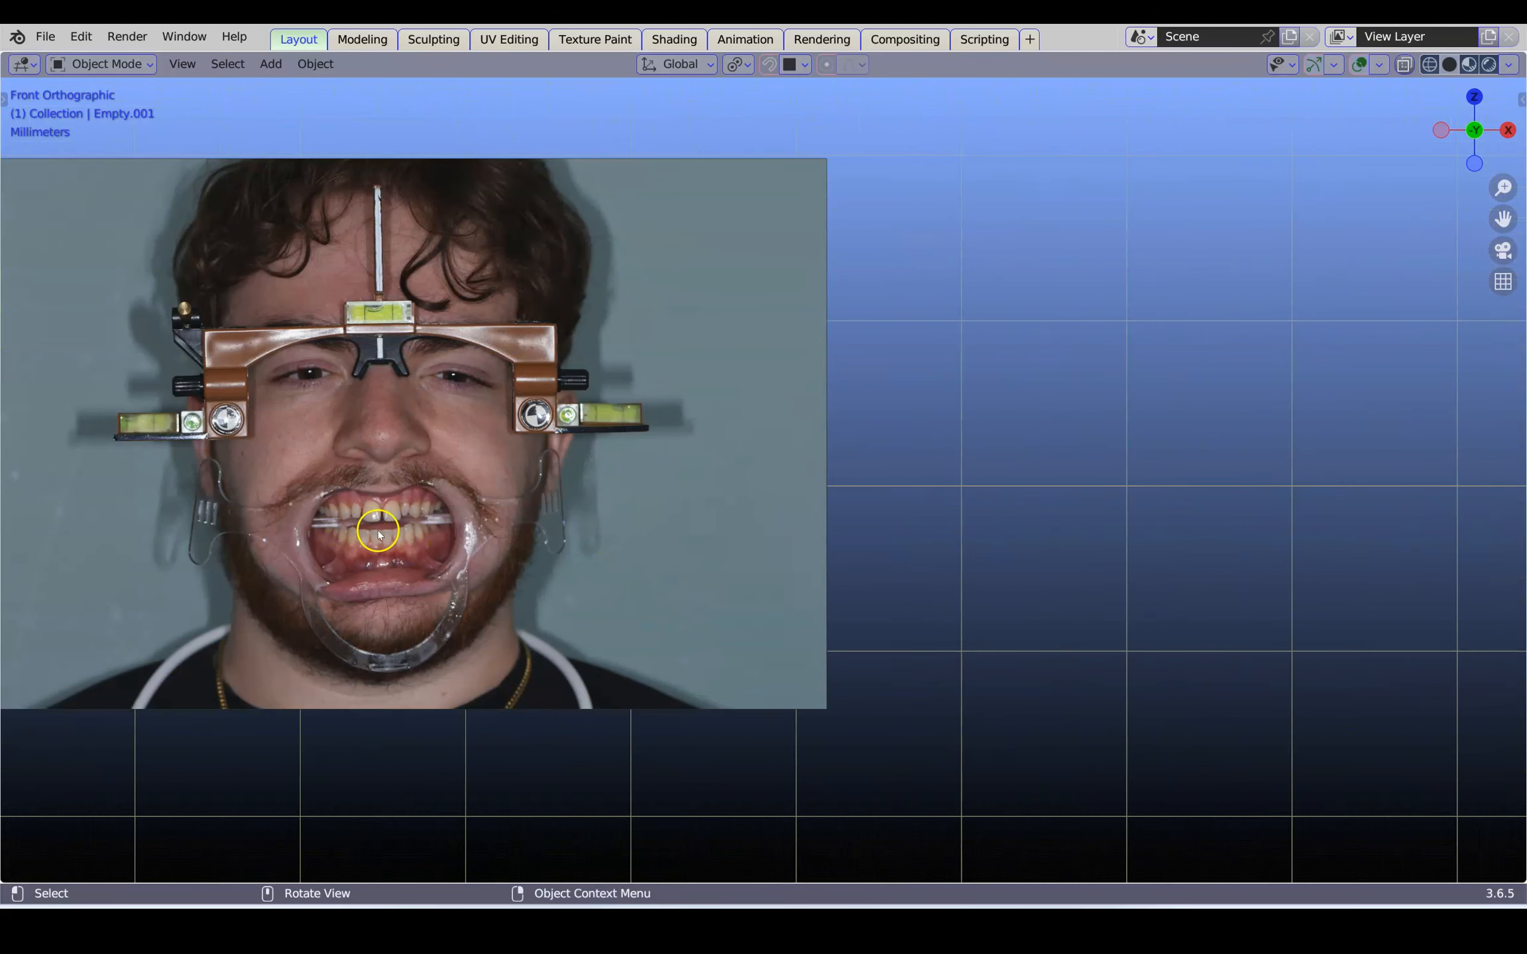
scroll(378, 533, down, 8)
Examine the smiling front face photo, checking the facebow's spirit levels and the visible teeth
shift+middle_drag(686, 669, 678, 283)
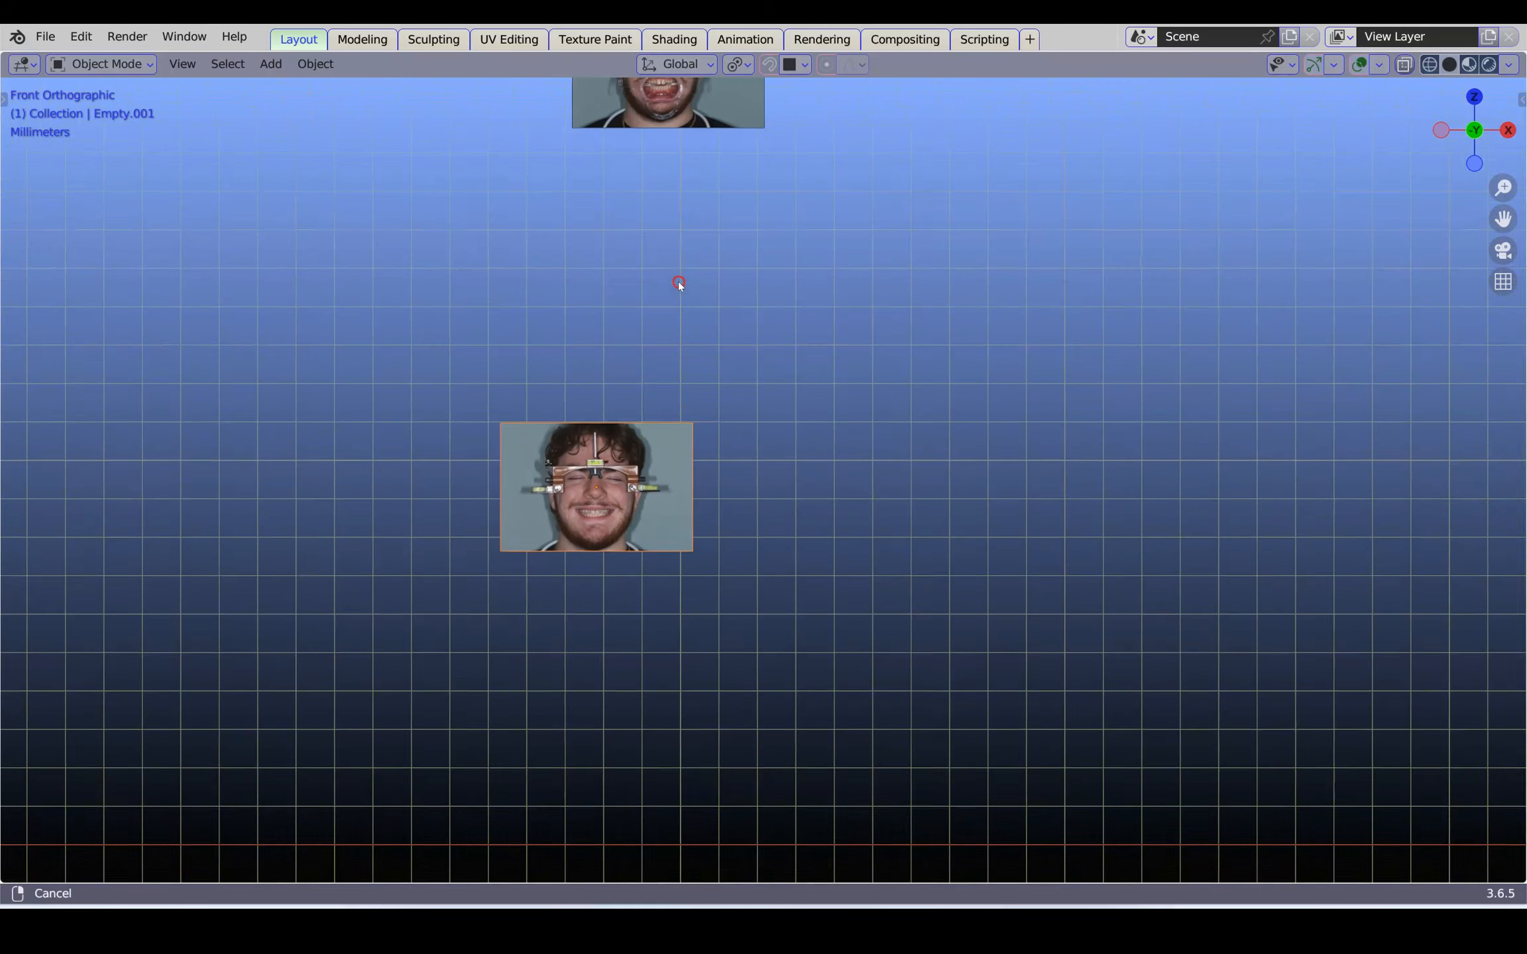
scroll(590, 534, up, 7)
shift+middle_drag(403, 554, 851, 534)
scroll(617, 529, down, 1)
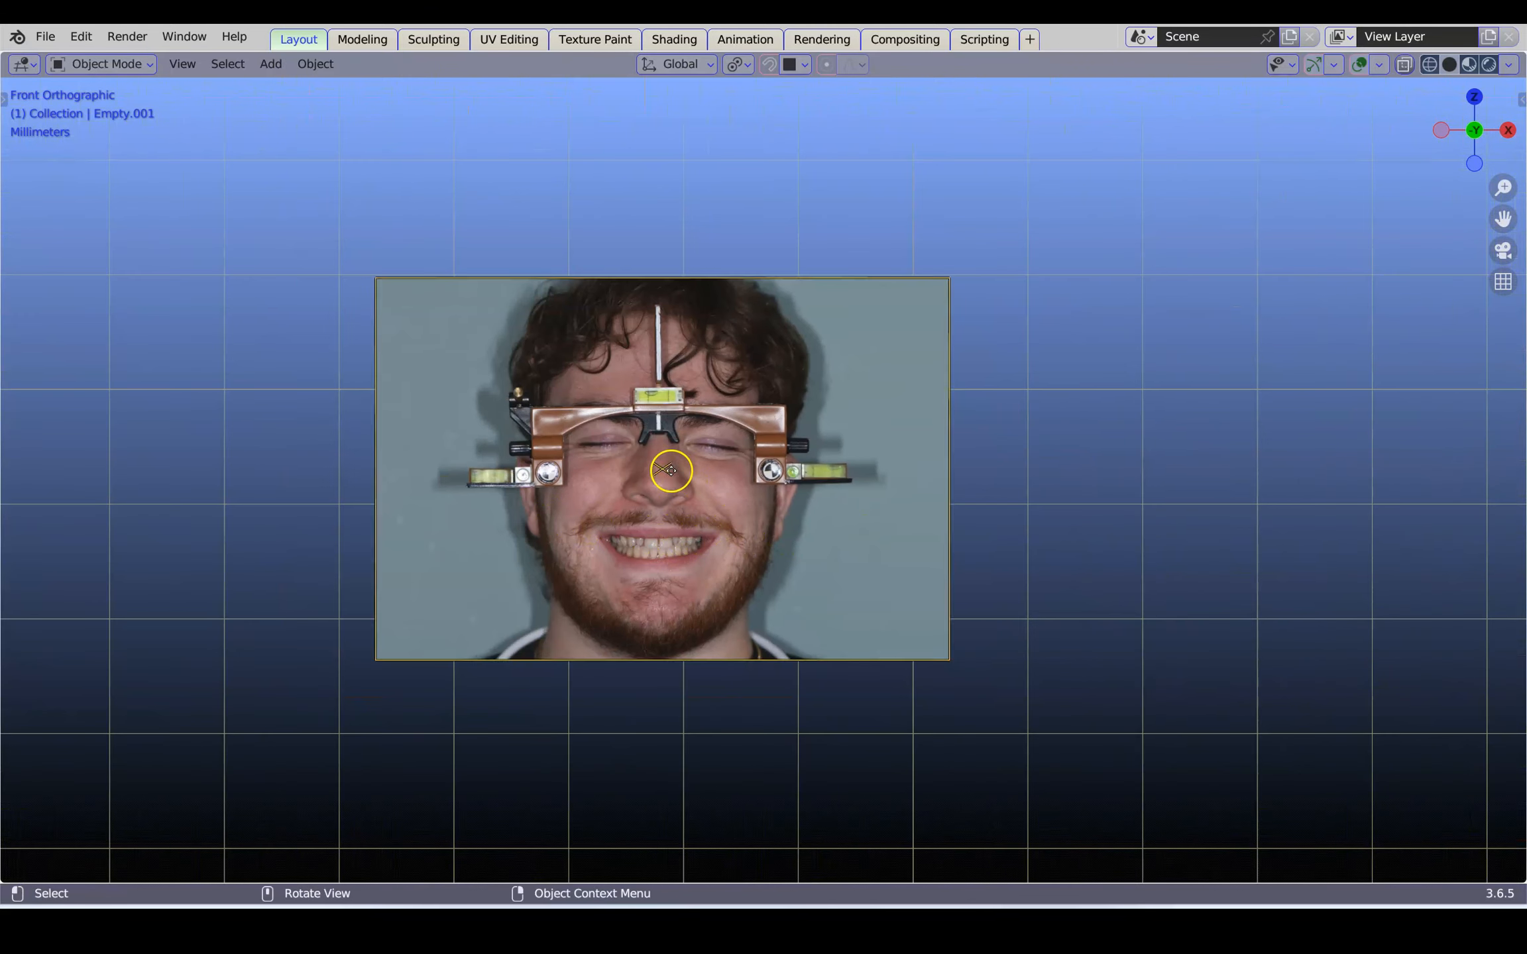
scroll(670, 469, up, 5)
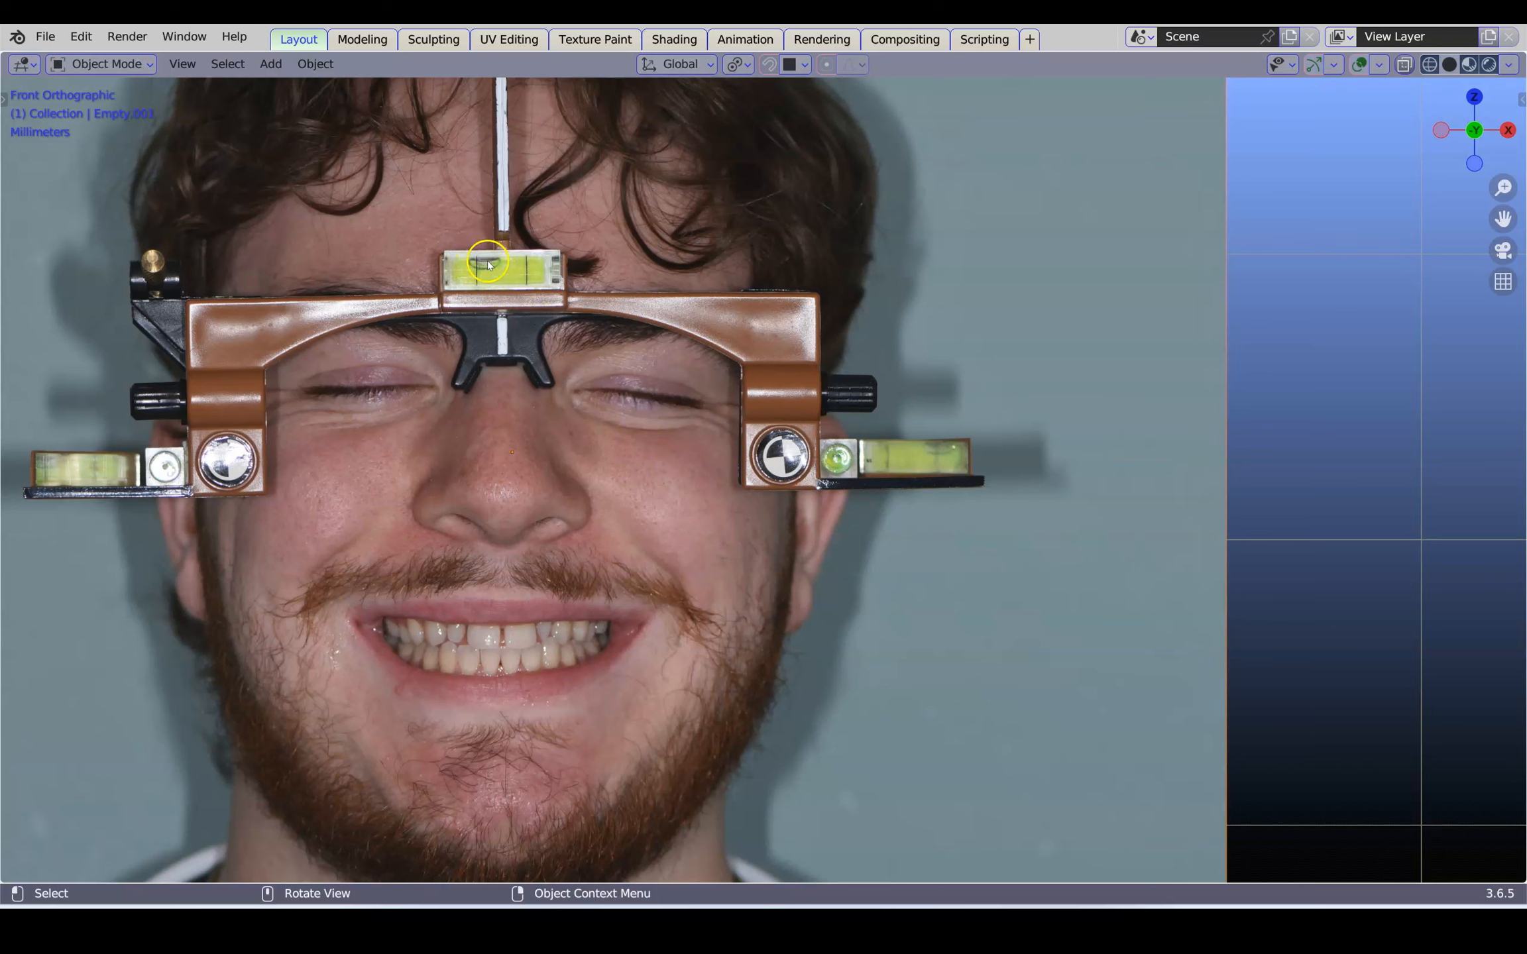
scroll(513, 266, down, 2)
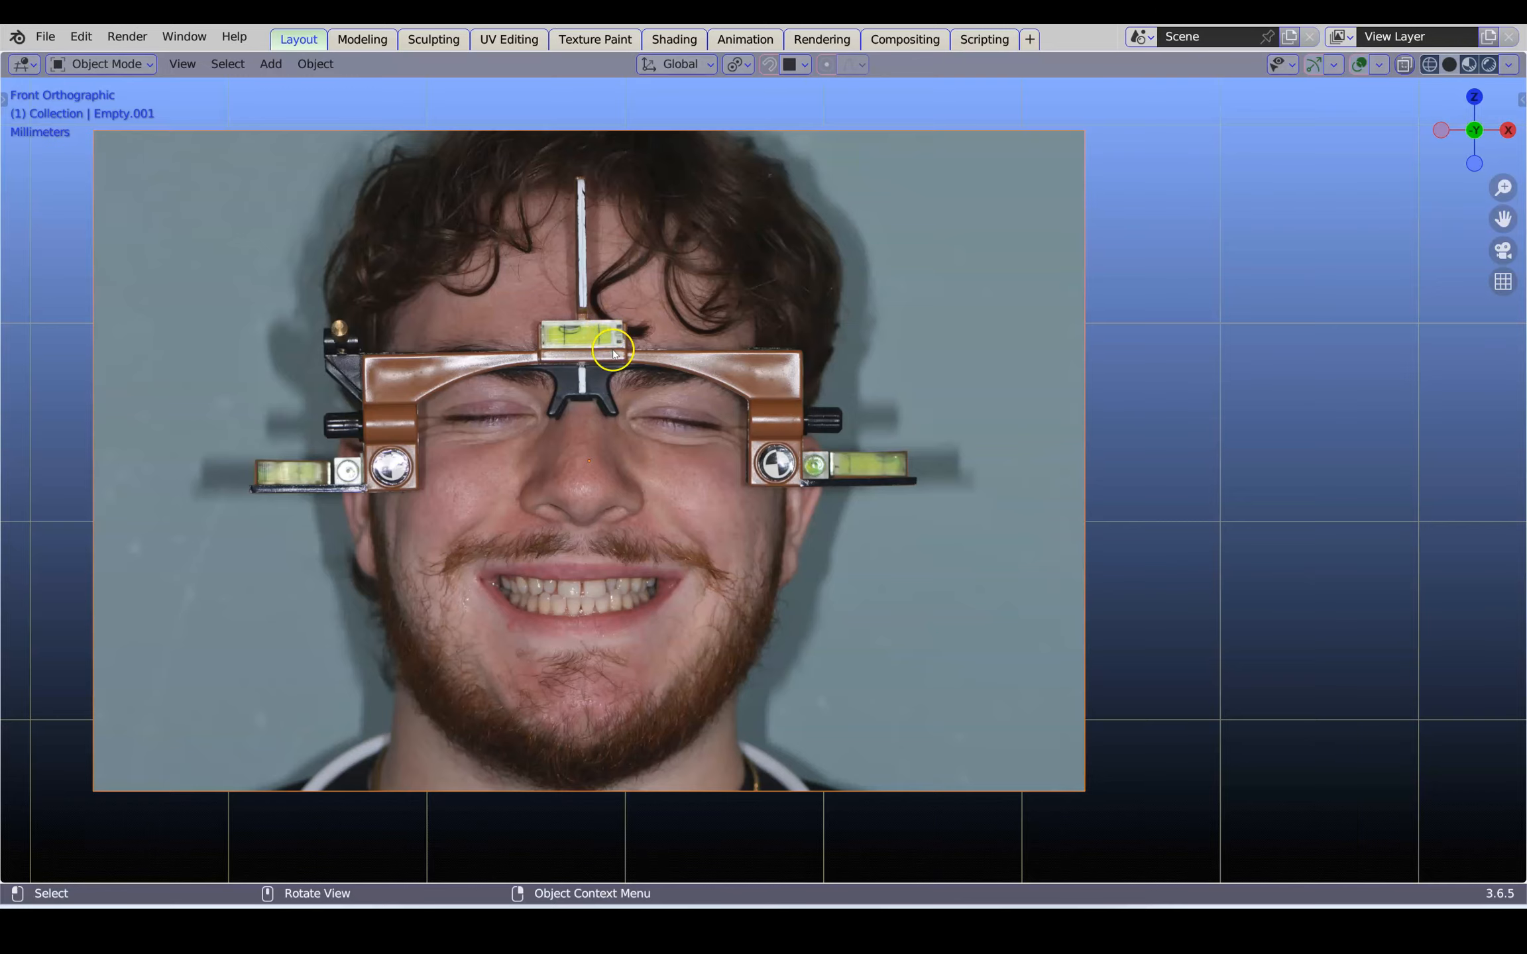
scroll(615, 357, down, 4)
Return to the retracted-lip face photo and inspect its facebow alignment and exposed teeth
shift+middle_drag(648, 275, 585, 712)
scroll(621, 572, down, 2)
shift+middle_drag(696, 296, 575, 758)
scroll(603, 630, up, 7)
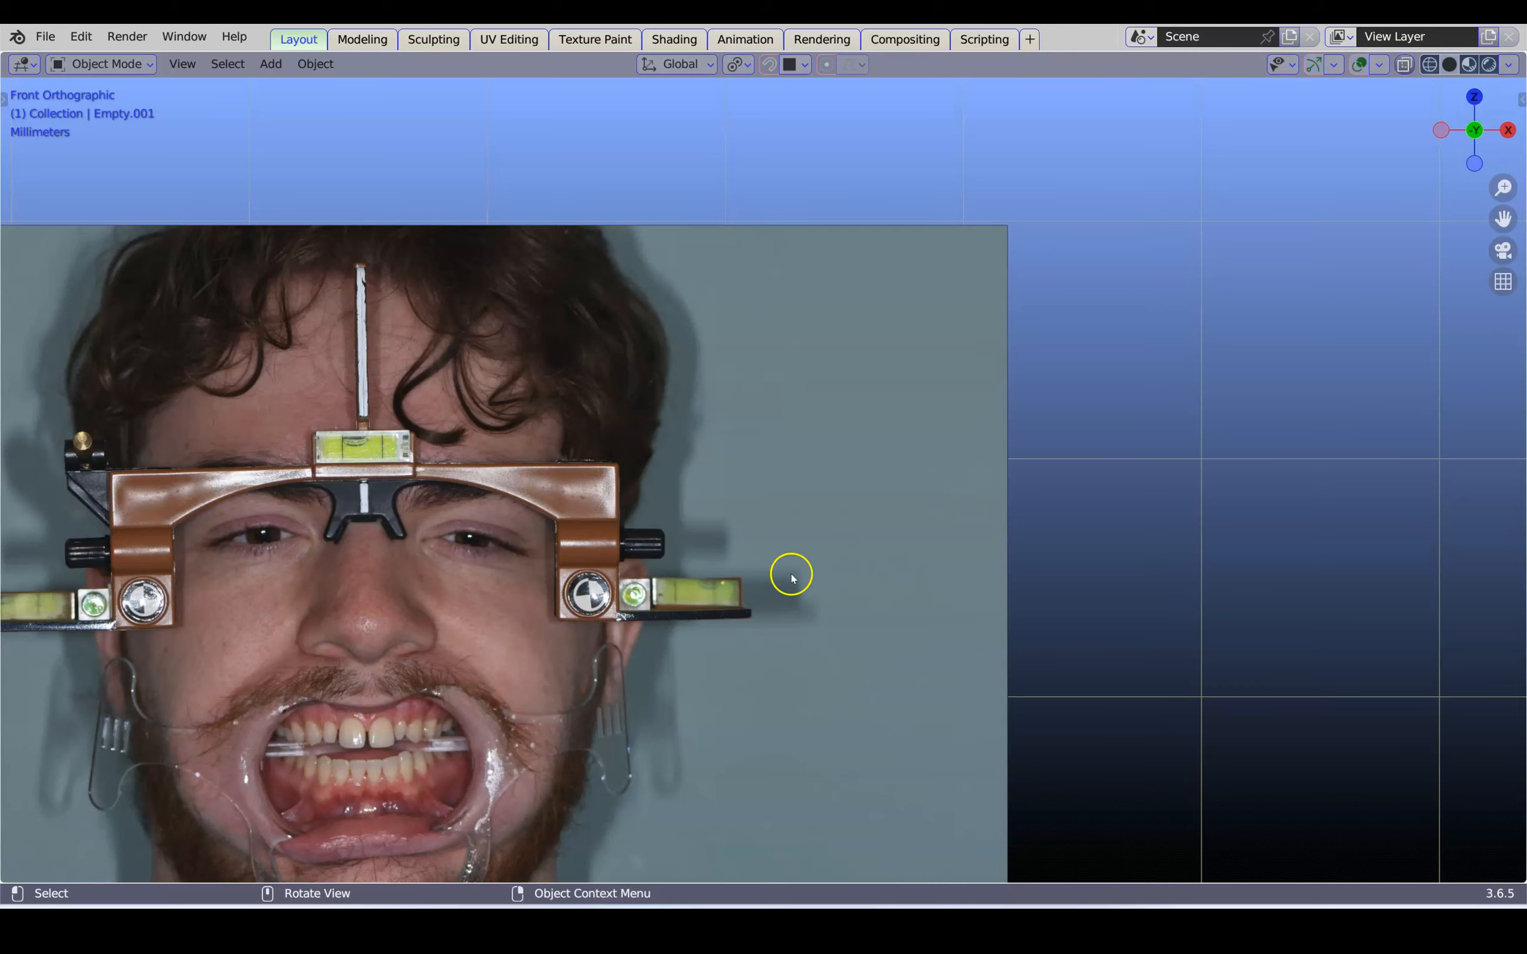
scroll(766, 552, down, 3)
scroll(765, 552, down, 10)
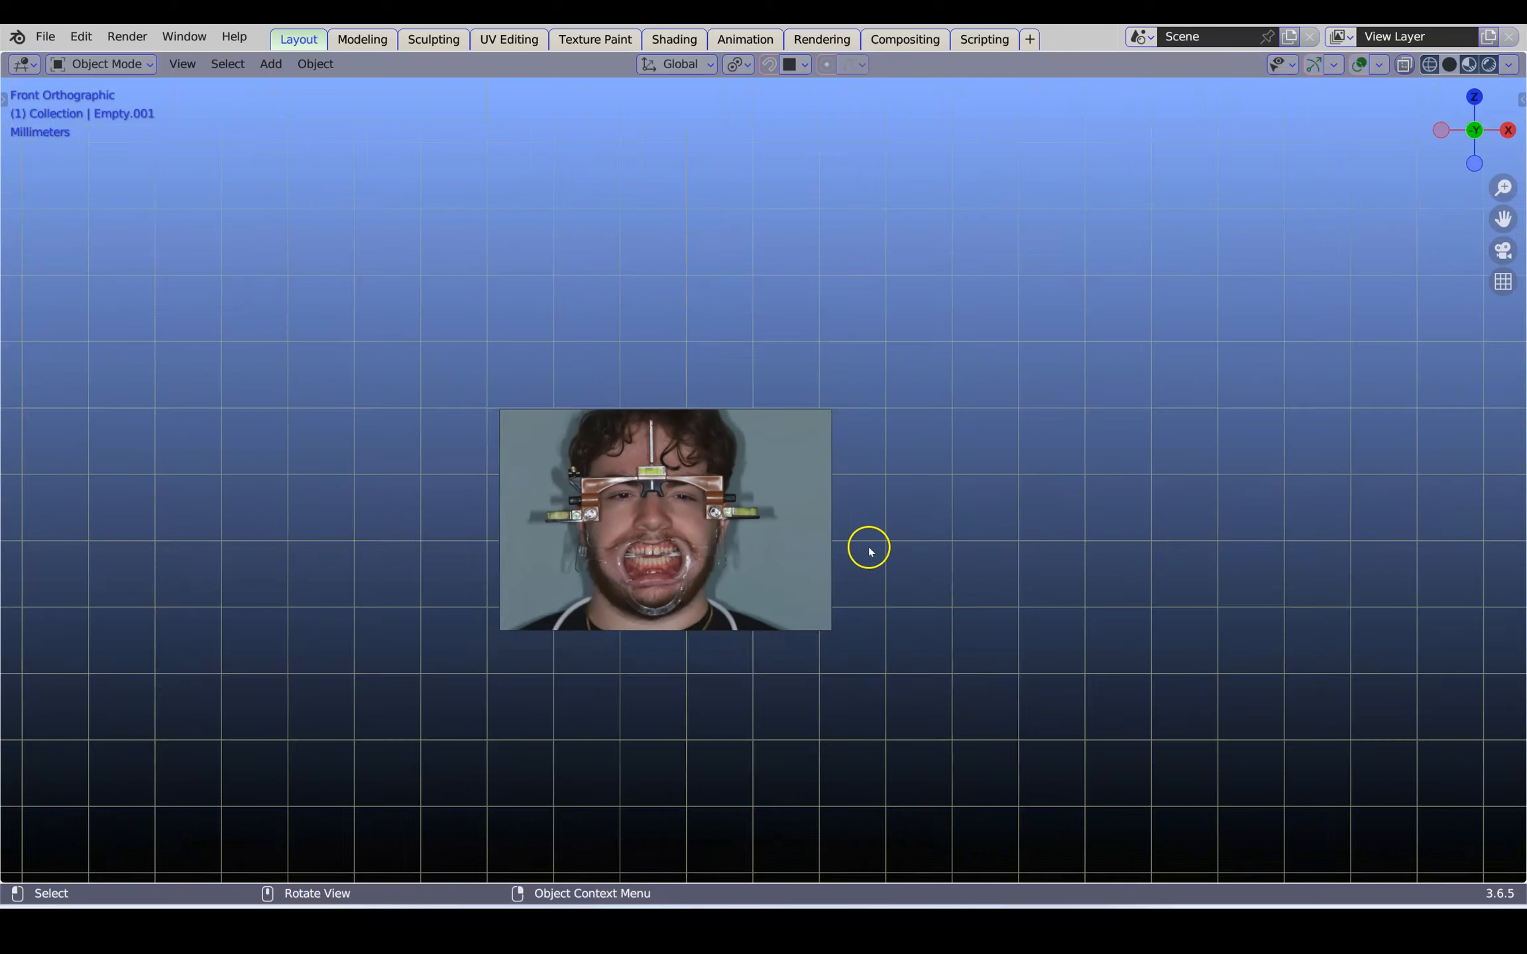
scroll(920, 548, up, 1)
shift+middle_drag(906, 546, 501, 544)
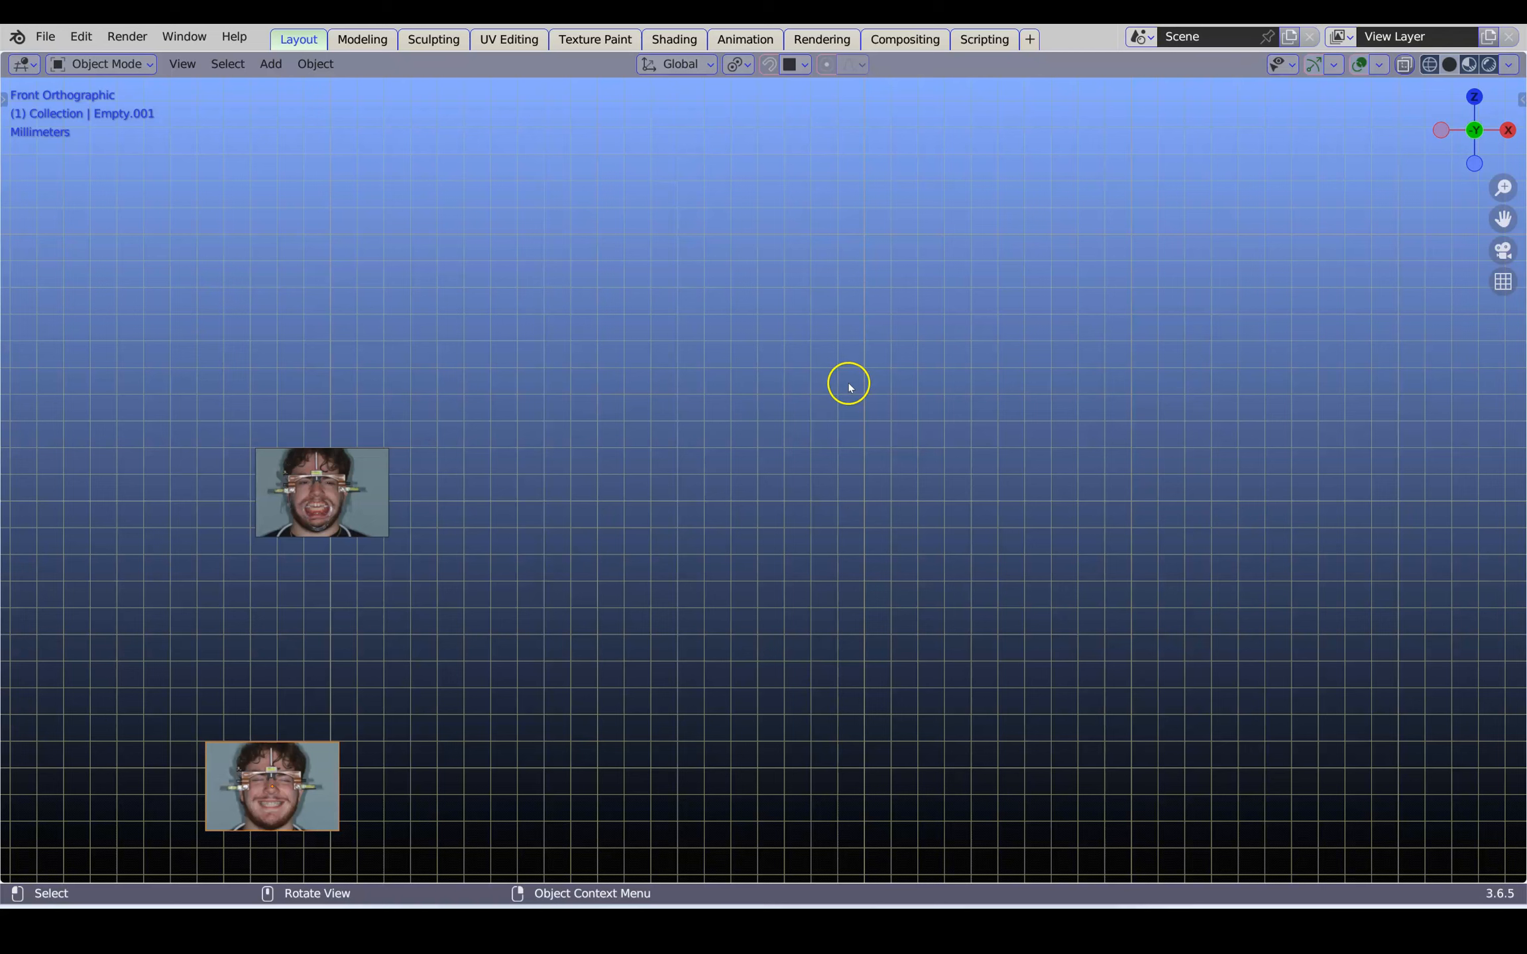
Enable drag and drop for model files and bring the combined upper and lower dental scan into the scene
key(n)
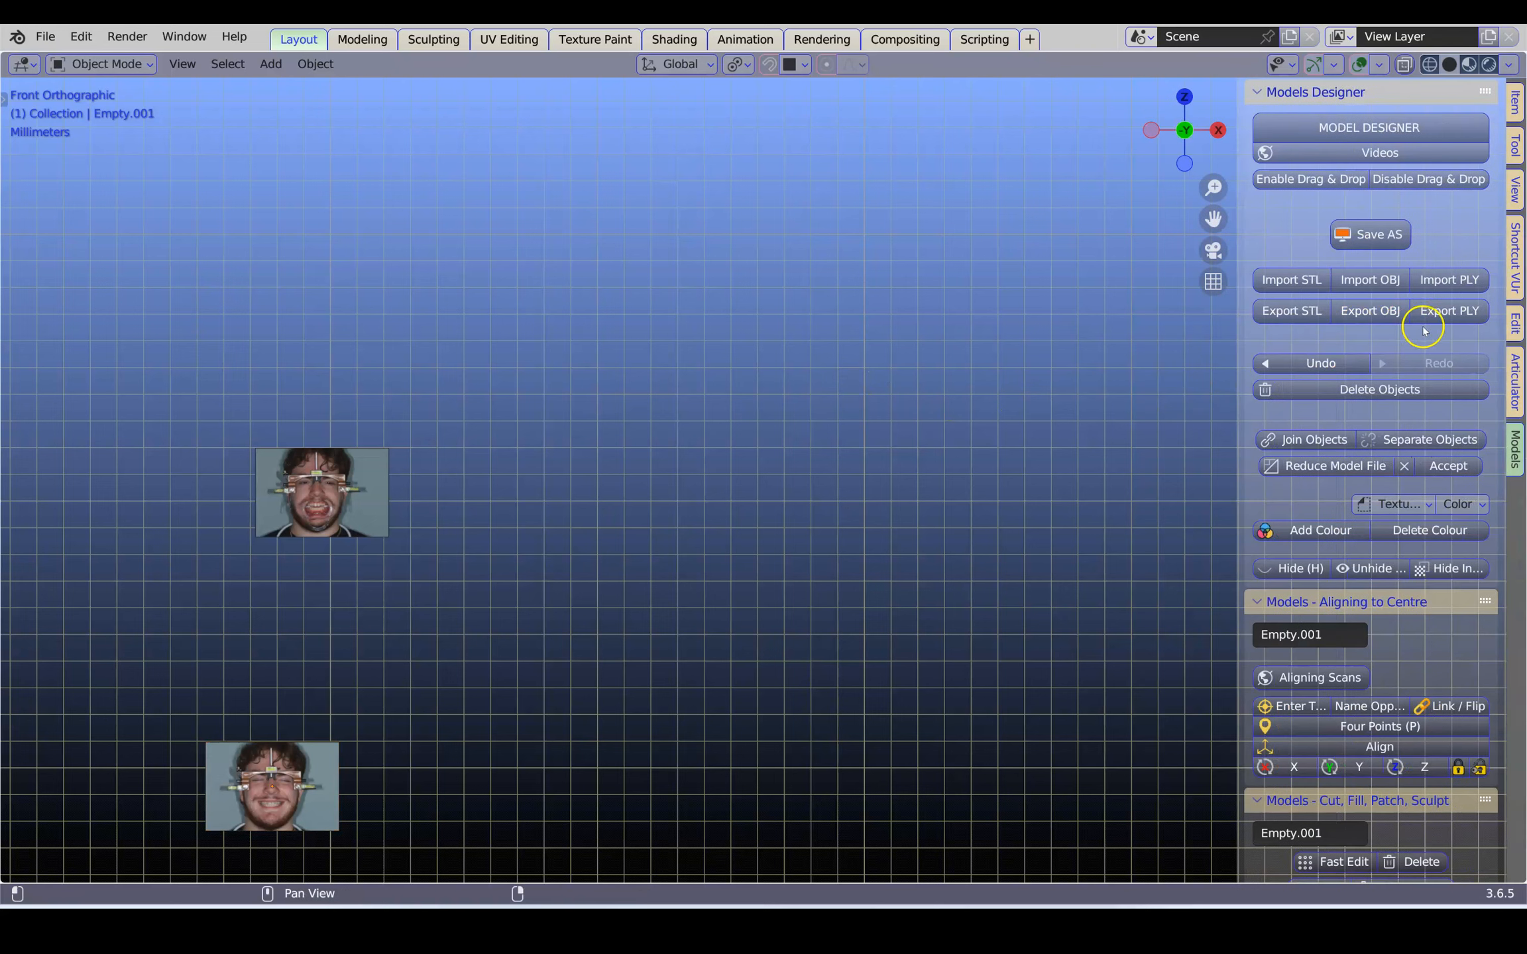
click(1309, 178)
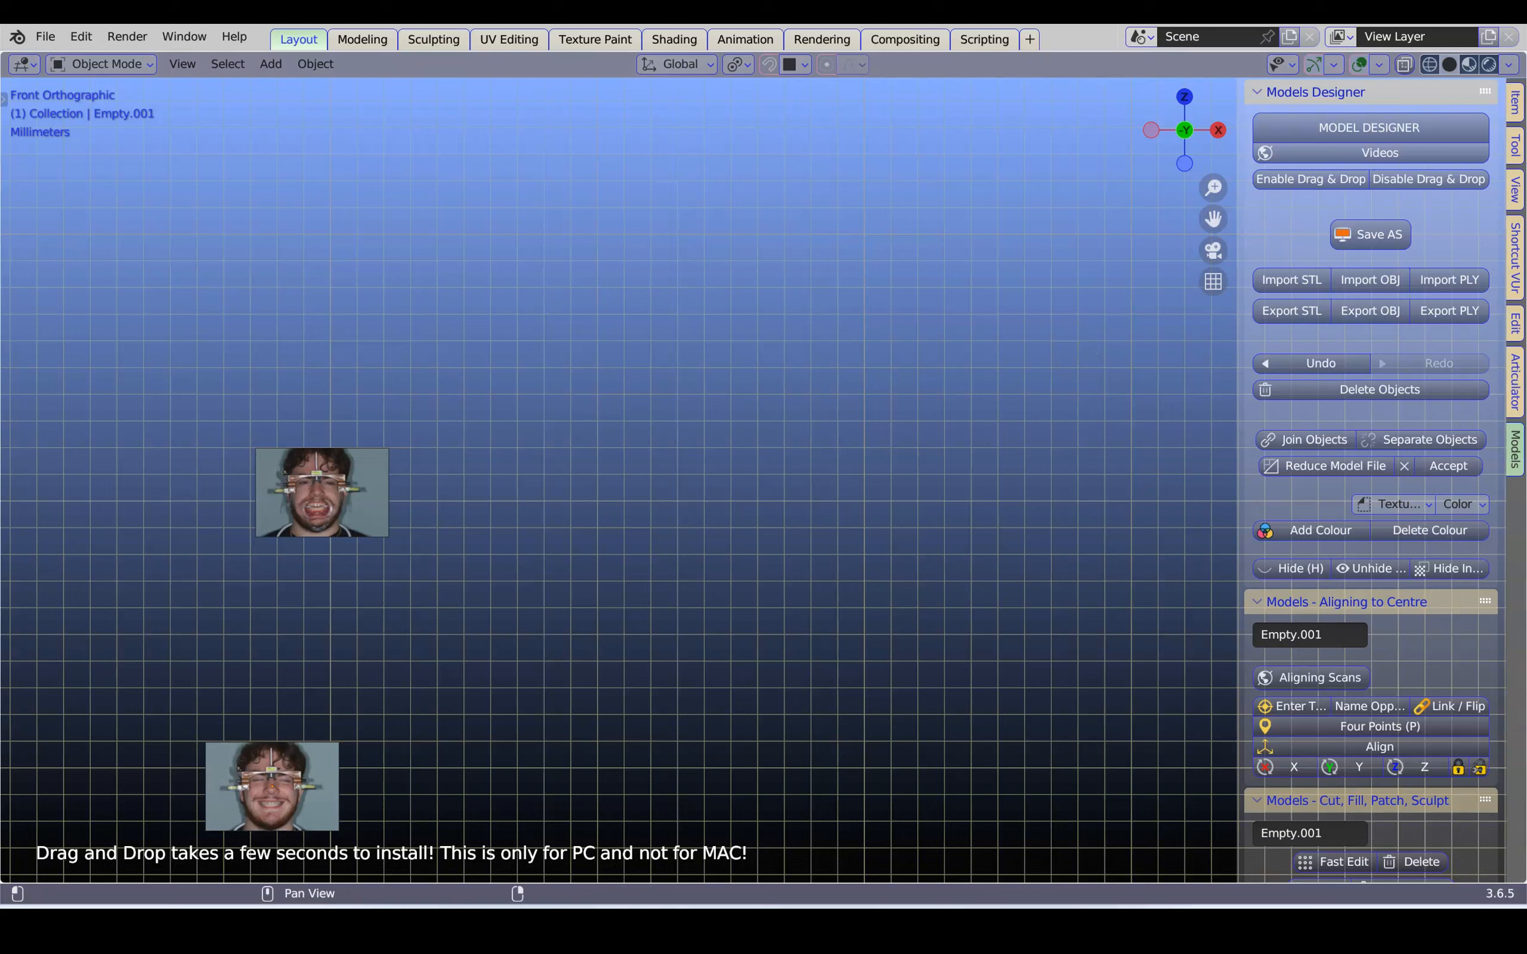
drag(916, 267, 738, 422)
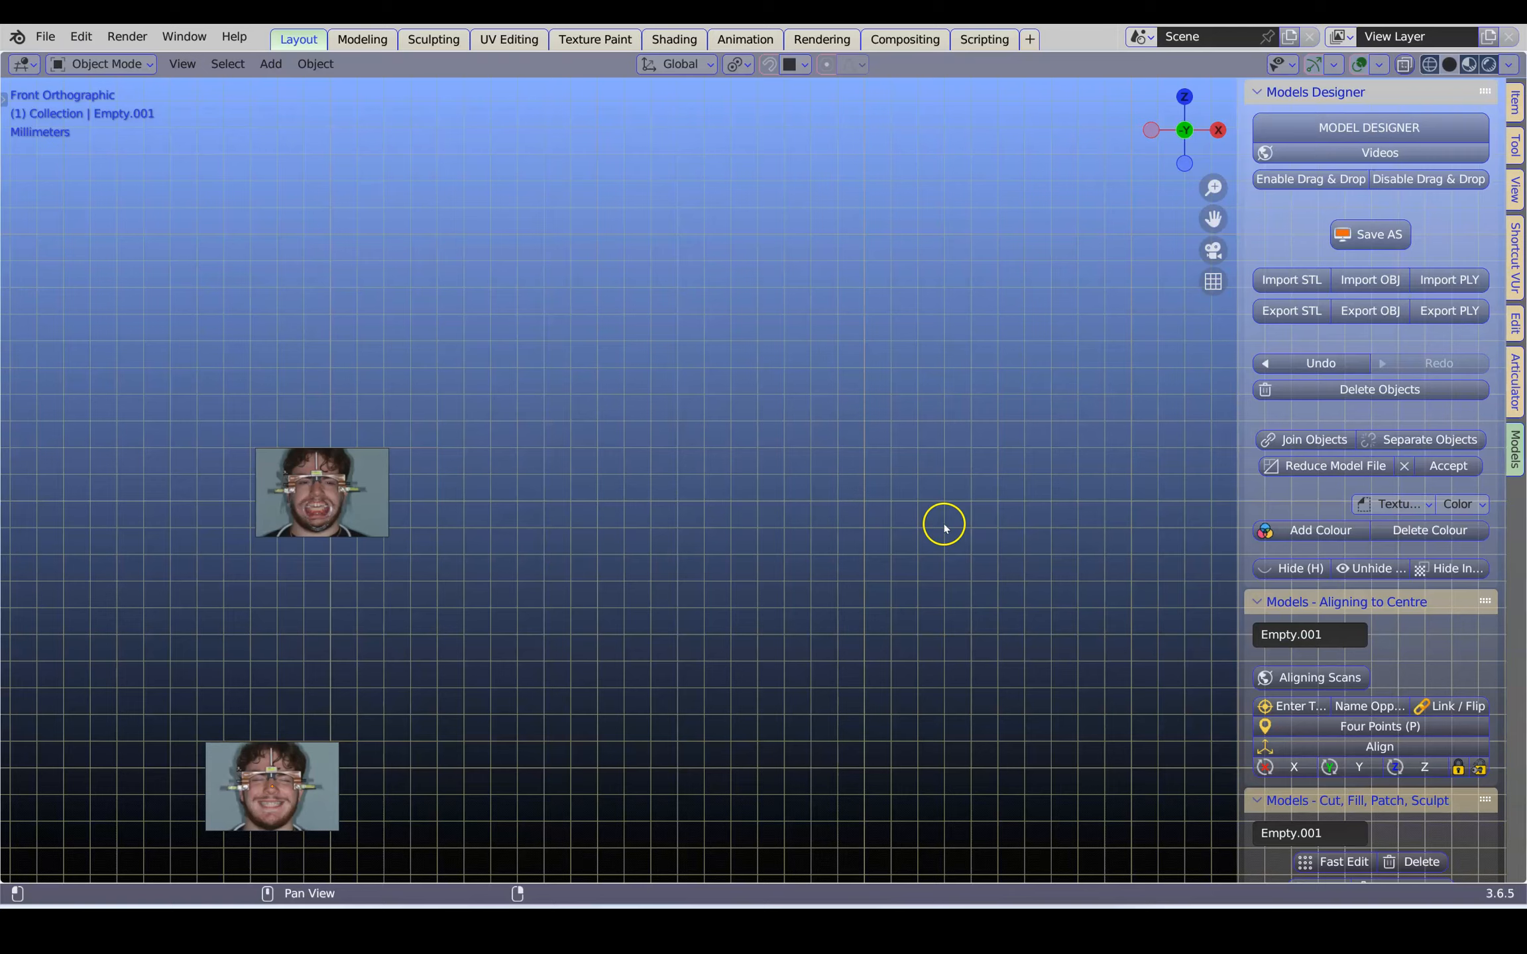
shift+middle_drag(1040, 643, 715, 533)
scroll(702, 531, up, 4)
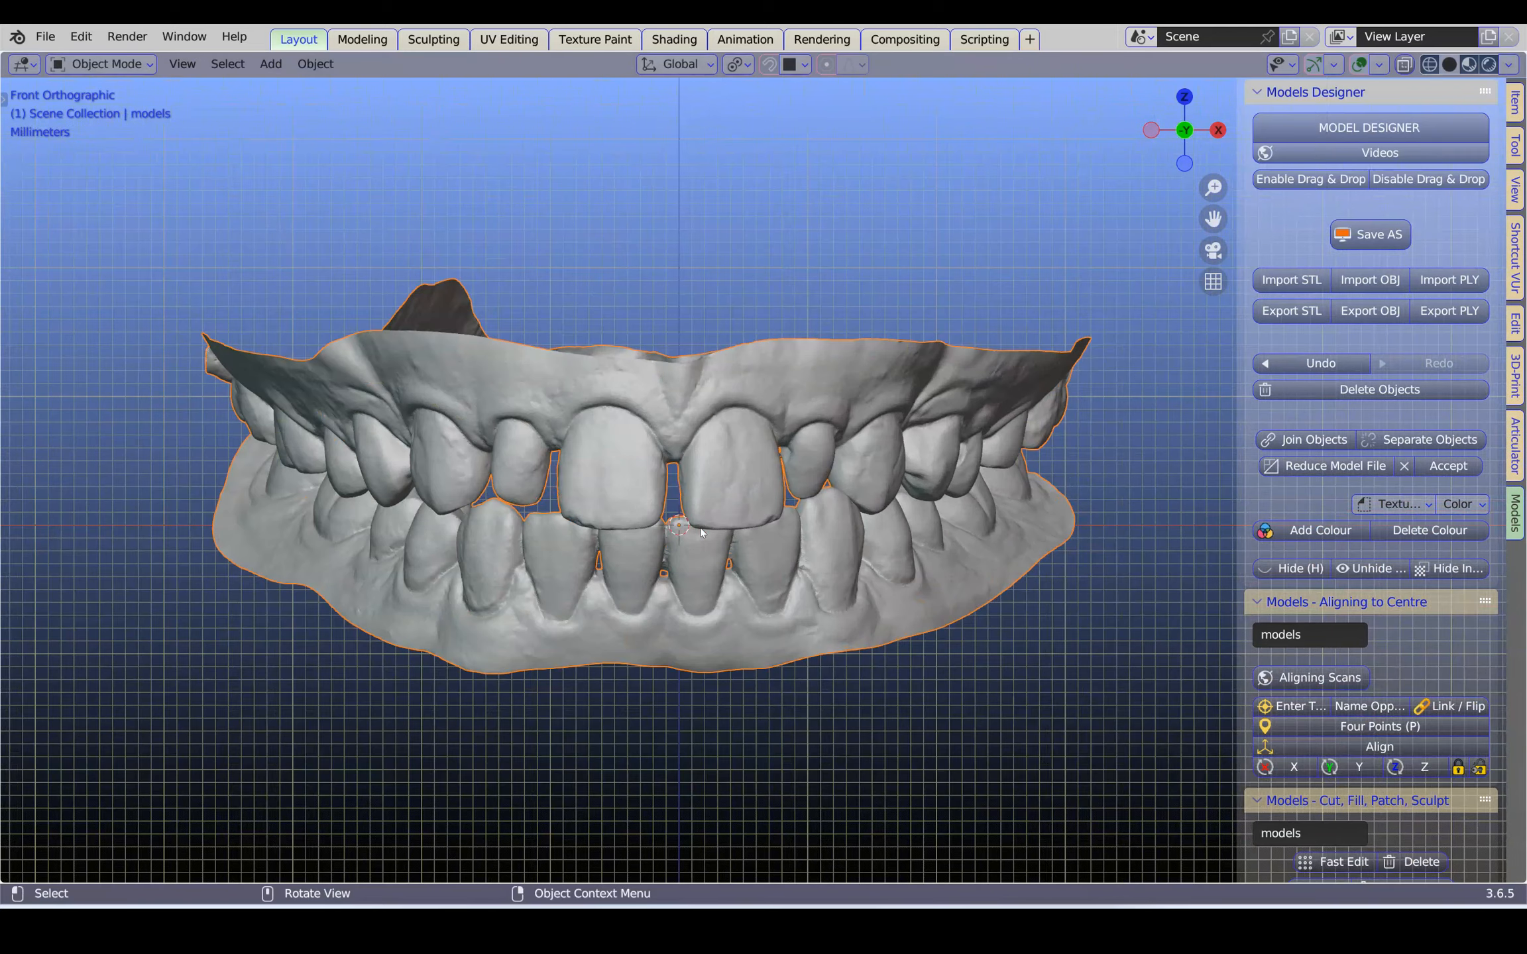
Reposition the combined dental scan and separate it into individual upper and lower jaw objects
key(g)
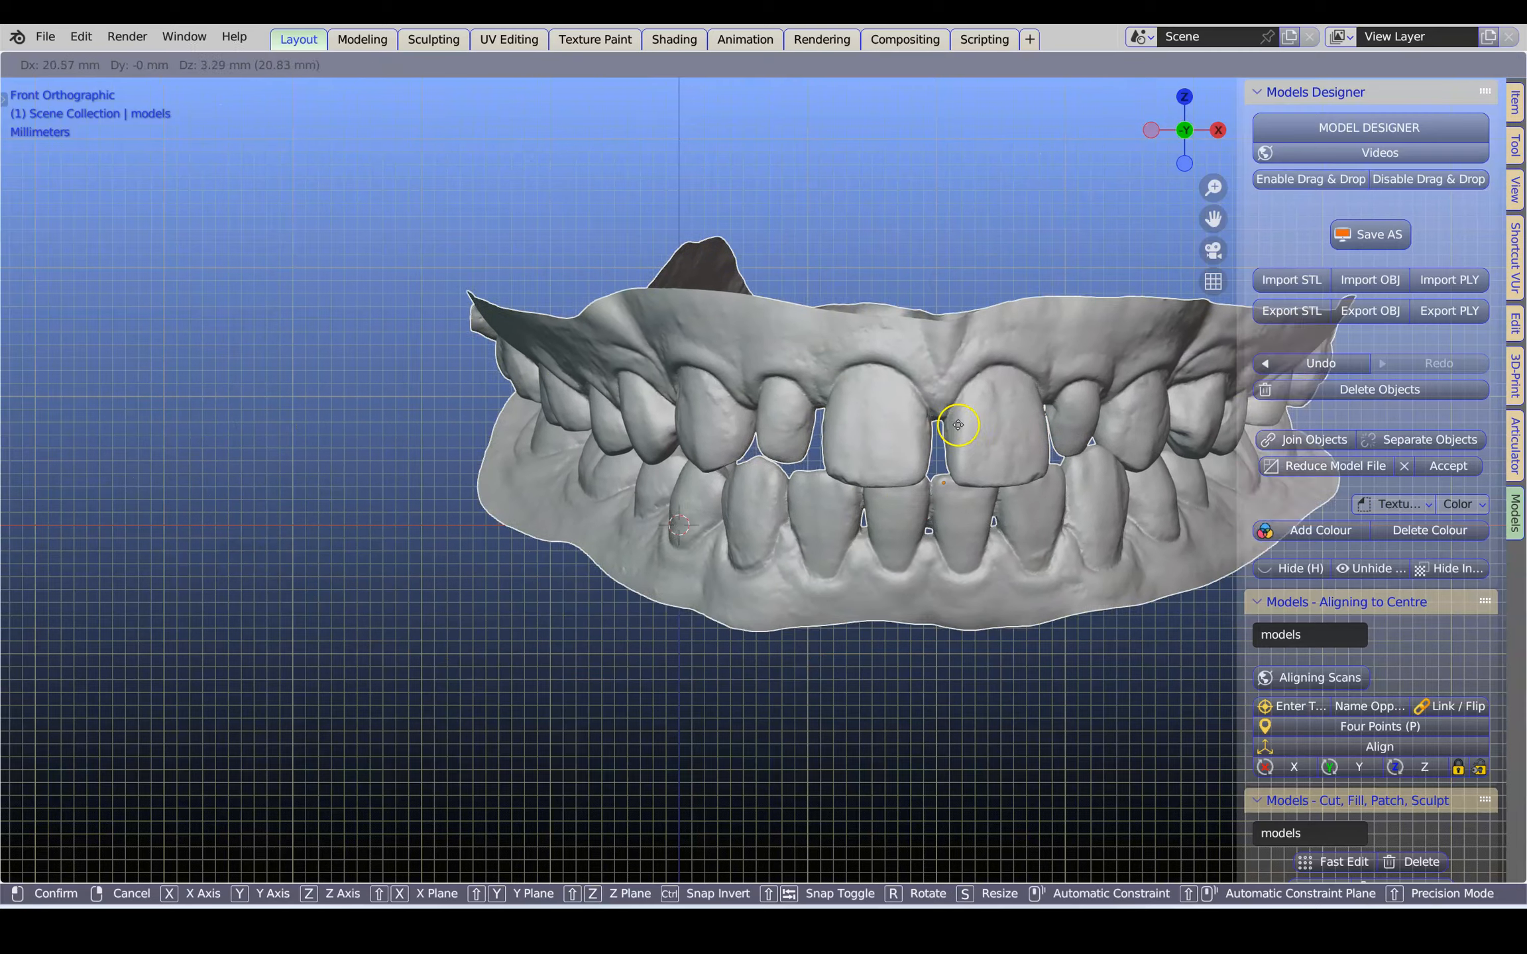
click(574, 428)
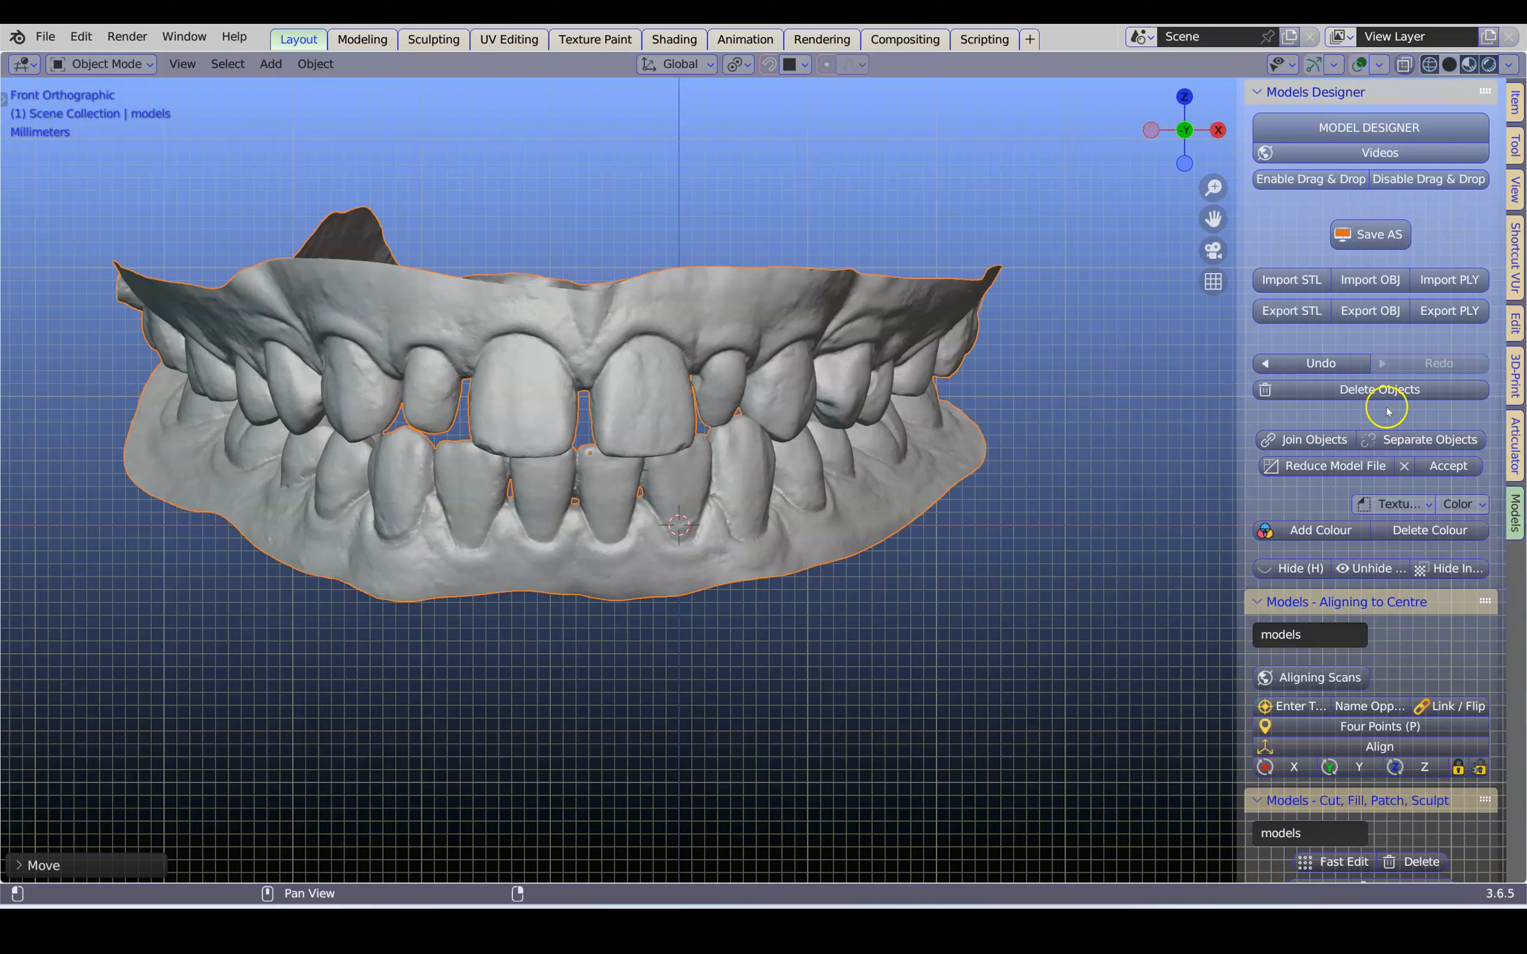
click(1420, 442)
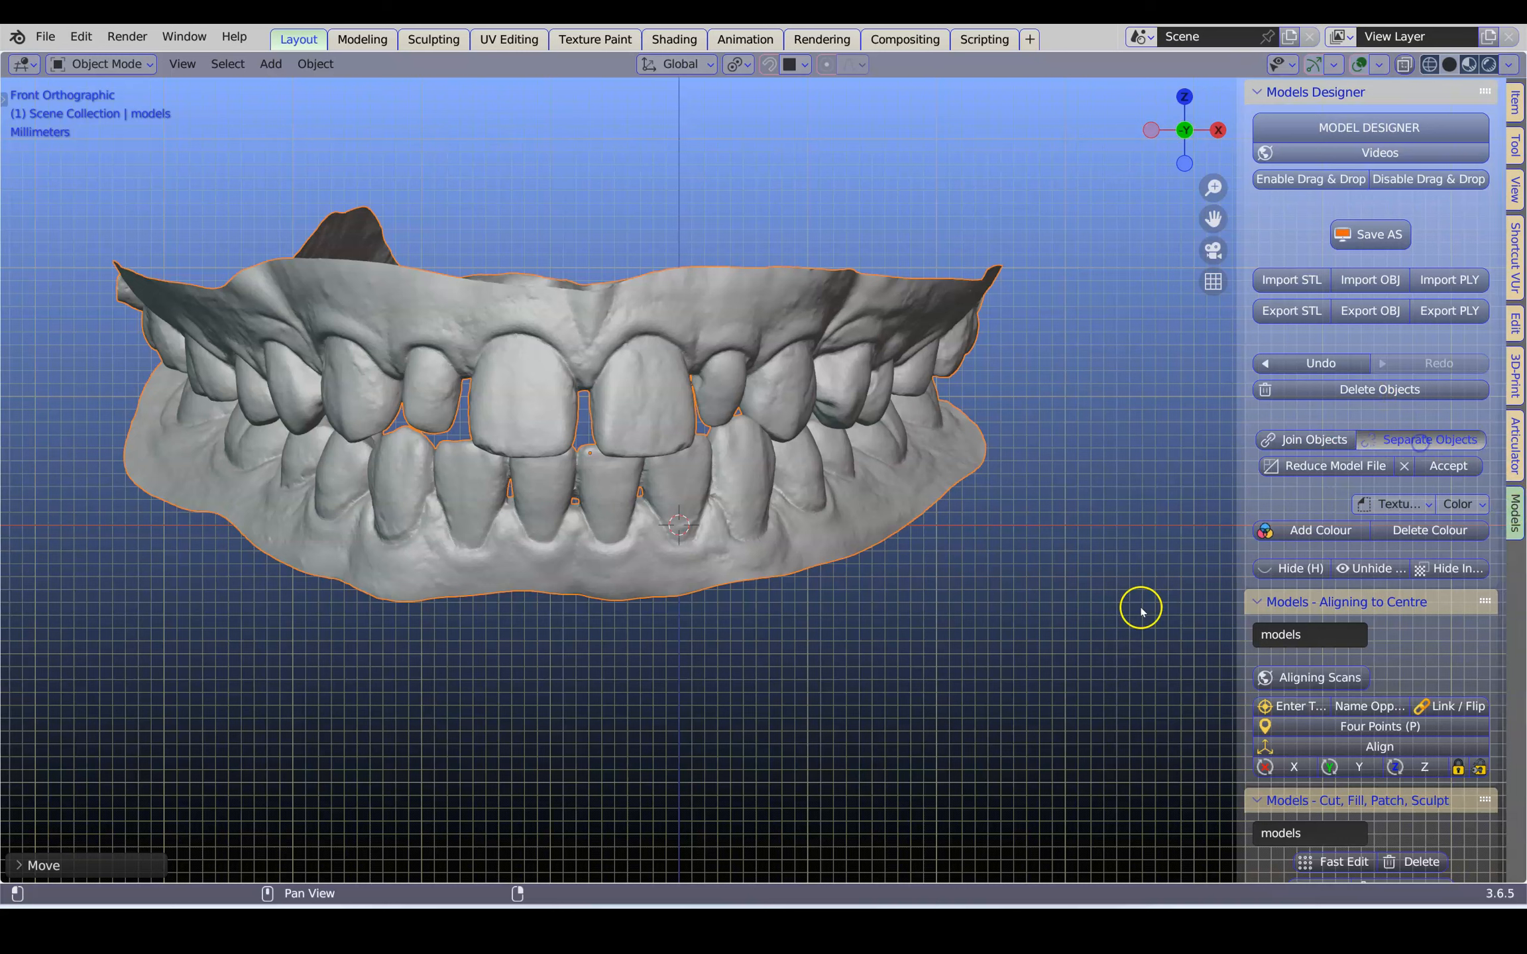
click(733, 462)
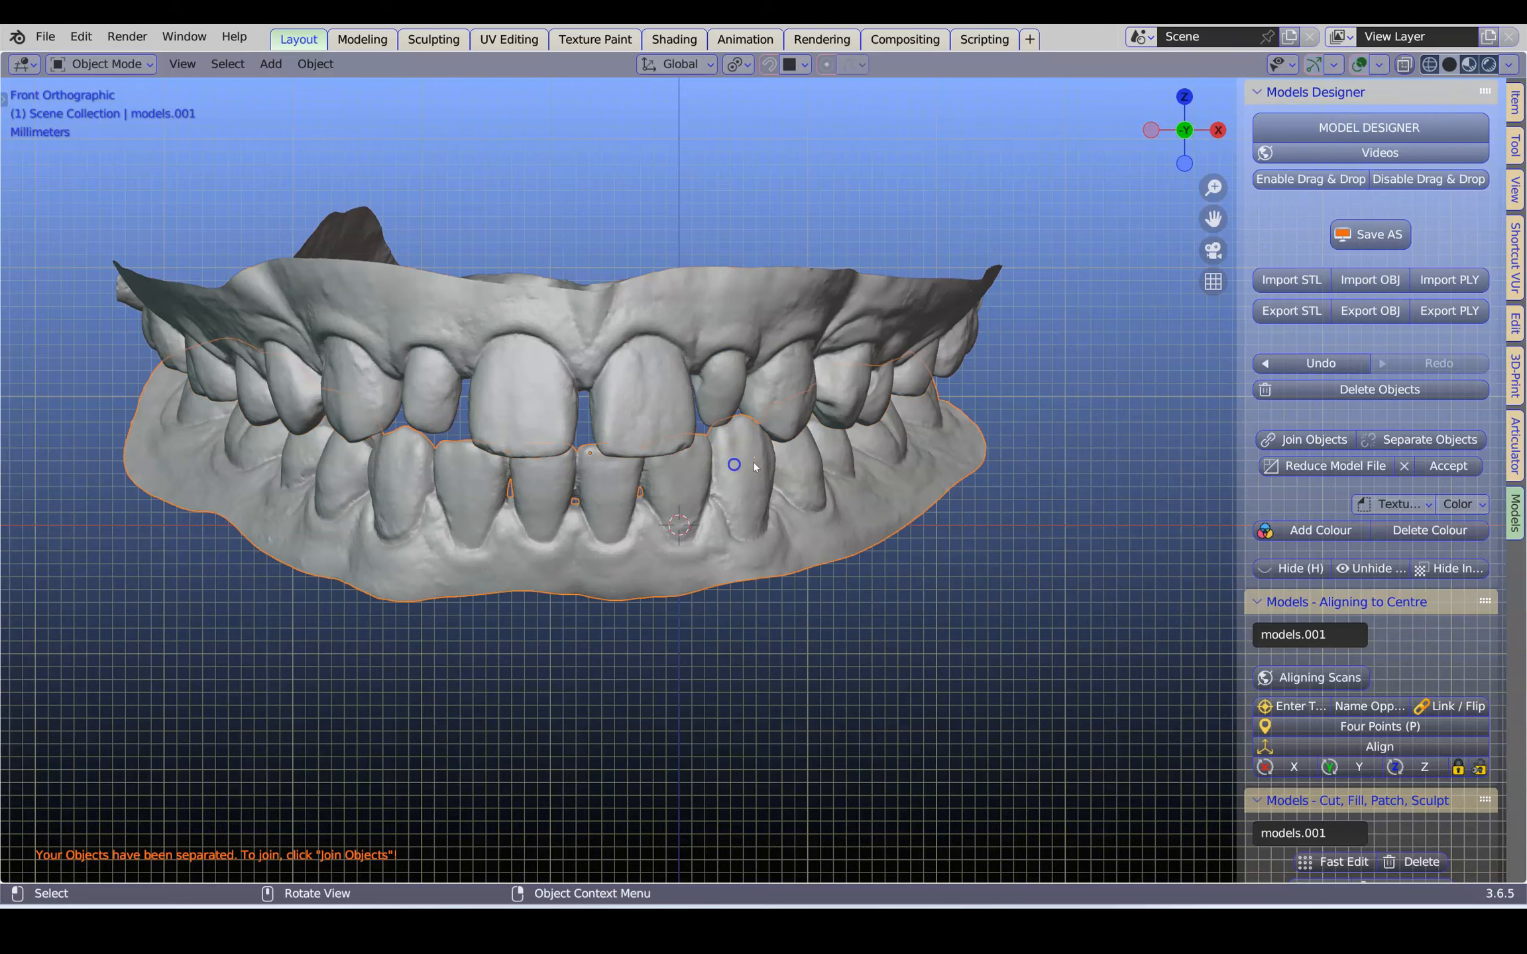
Name the two jaw scans UPPER and LOWER in the articulator's facebow setup
scroll(946, 463, down, 3)
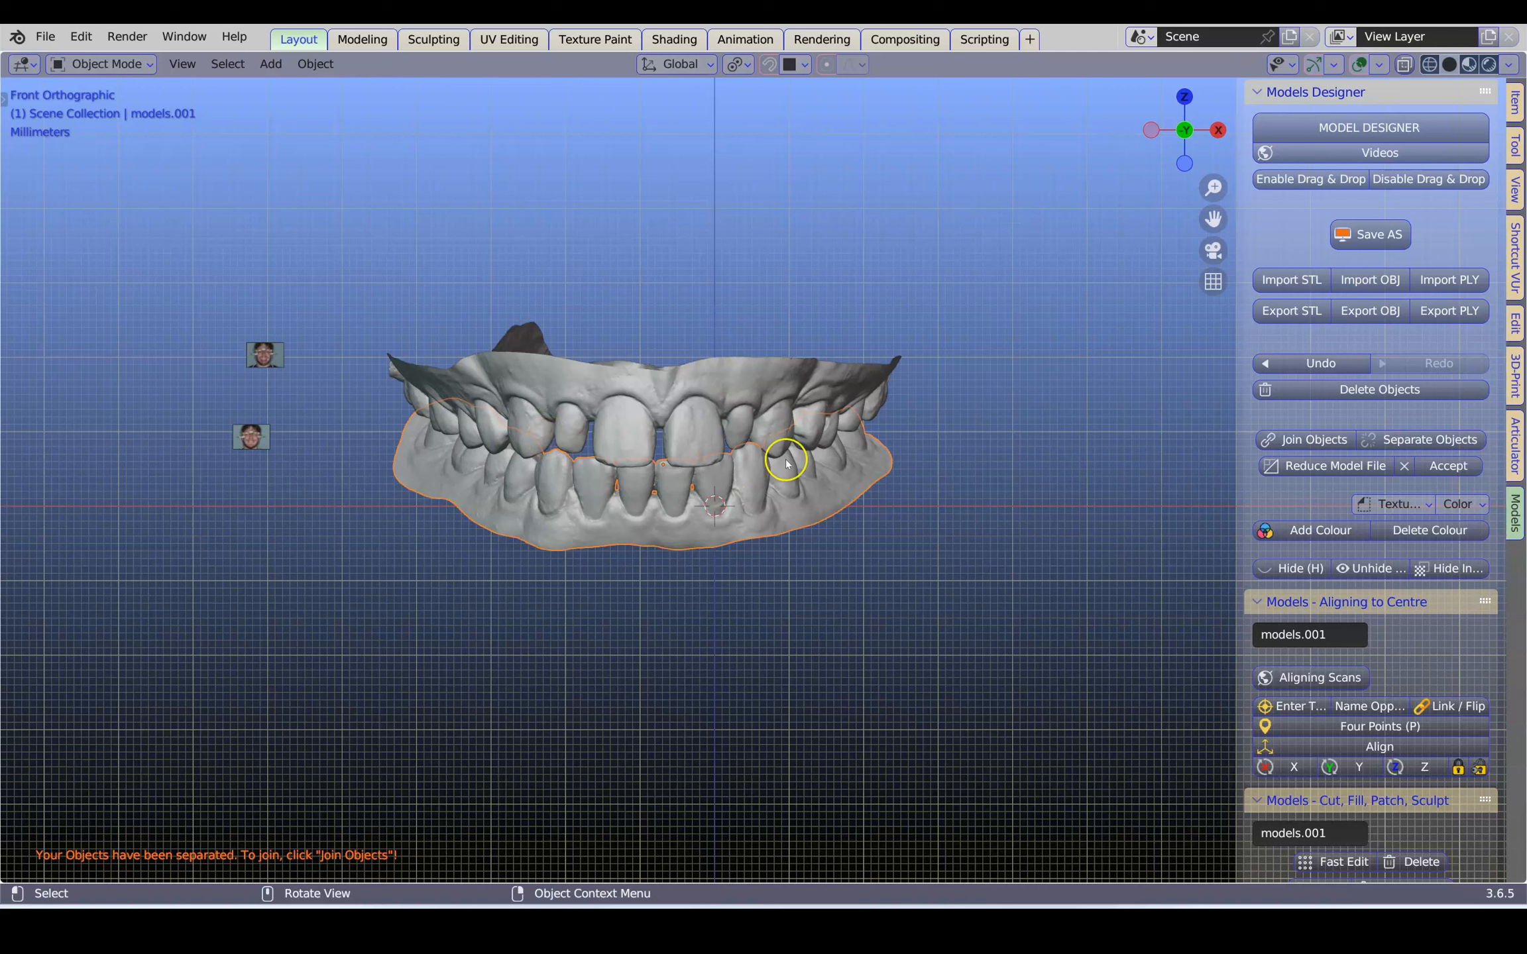
click(1514, 449)
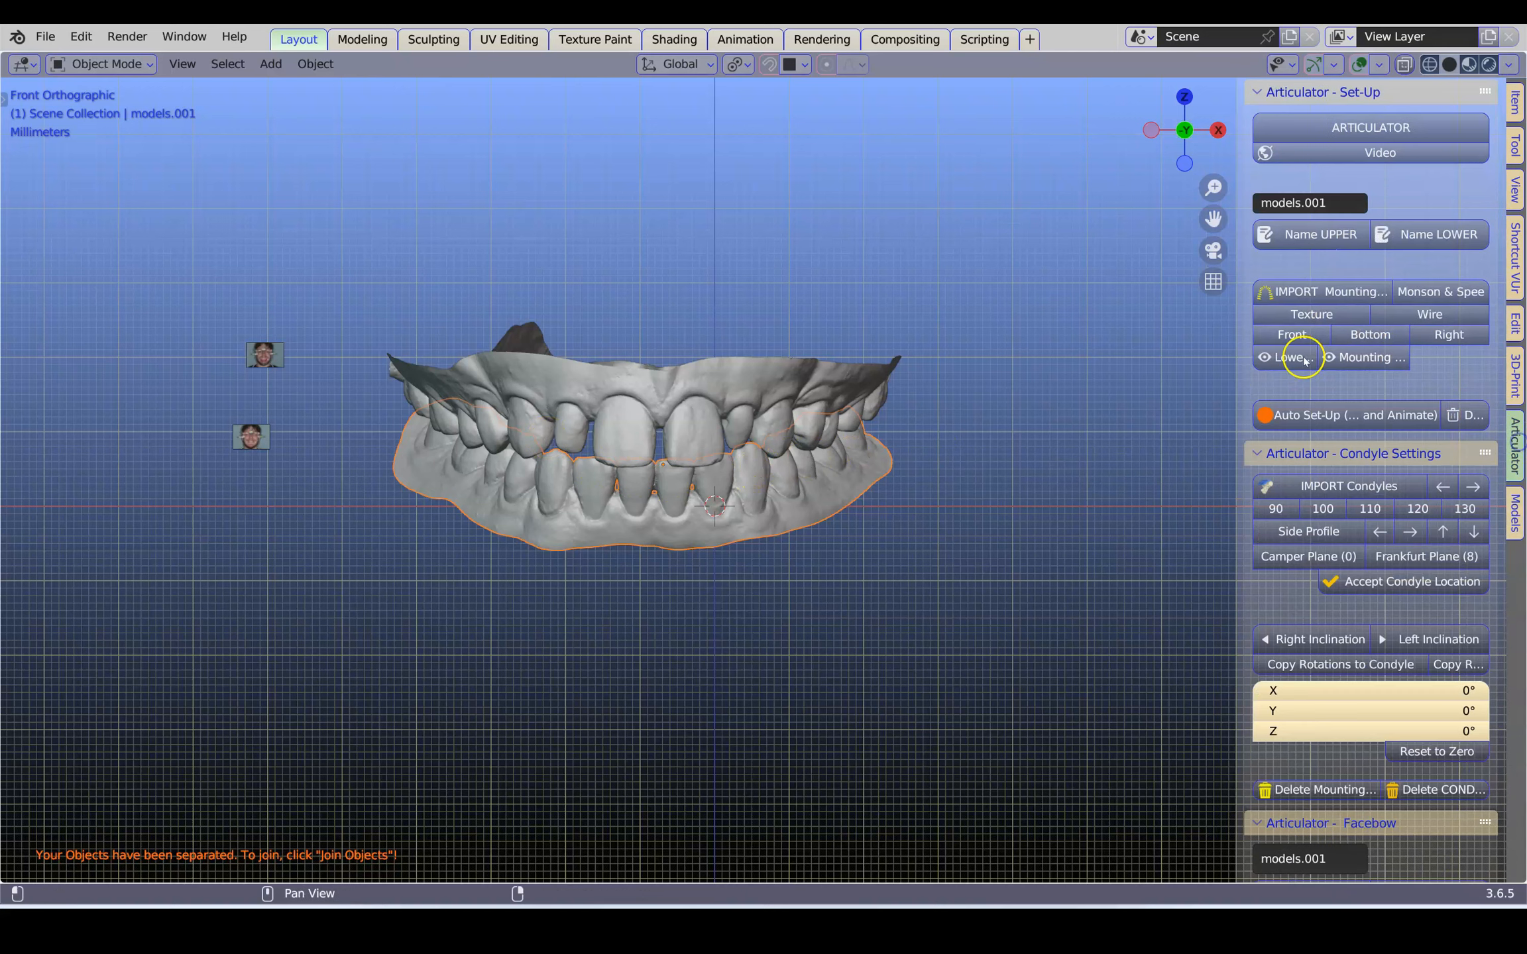
drag(1243, 422, 1087, 457)
scroll(1193, 585, down, 8)
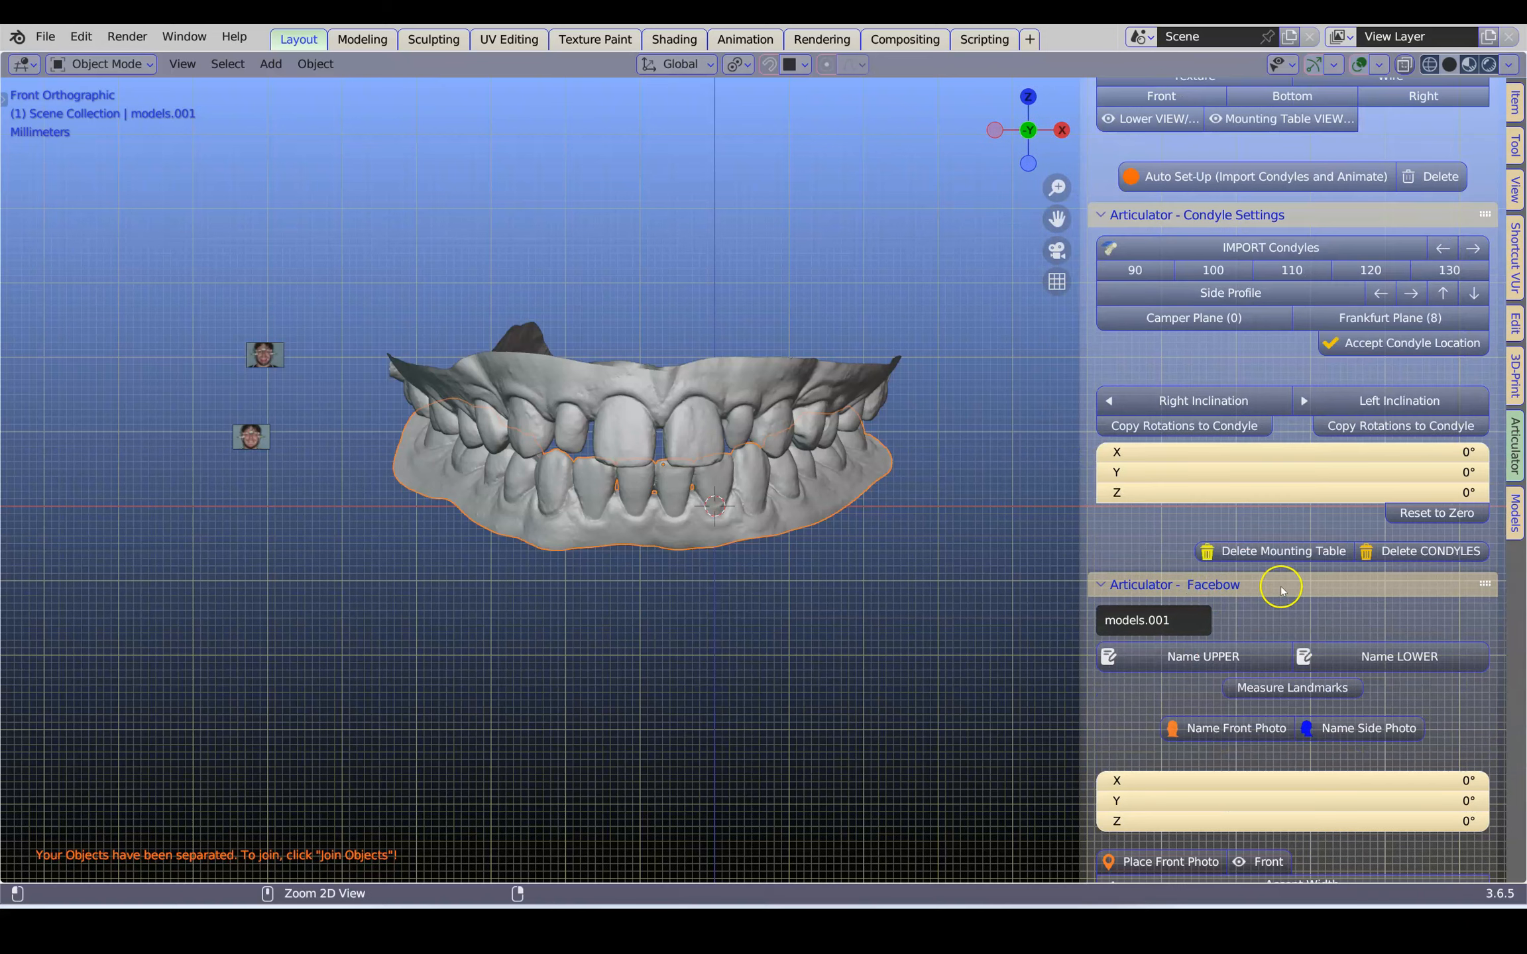
ctrl+click(1320, 586)
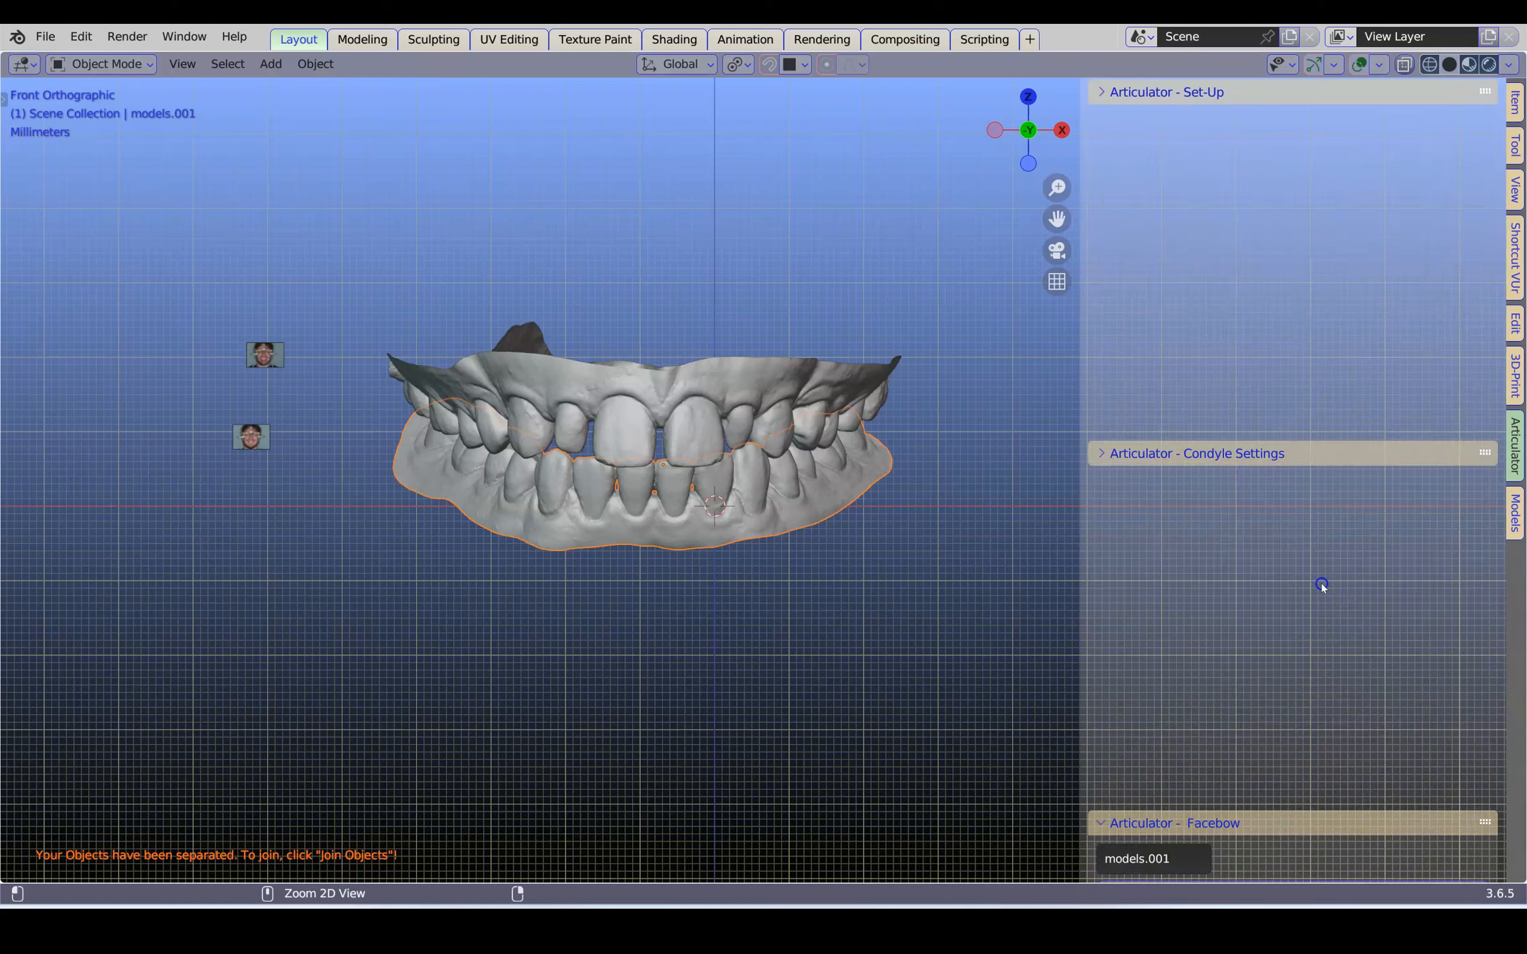
click(737, 381)
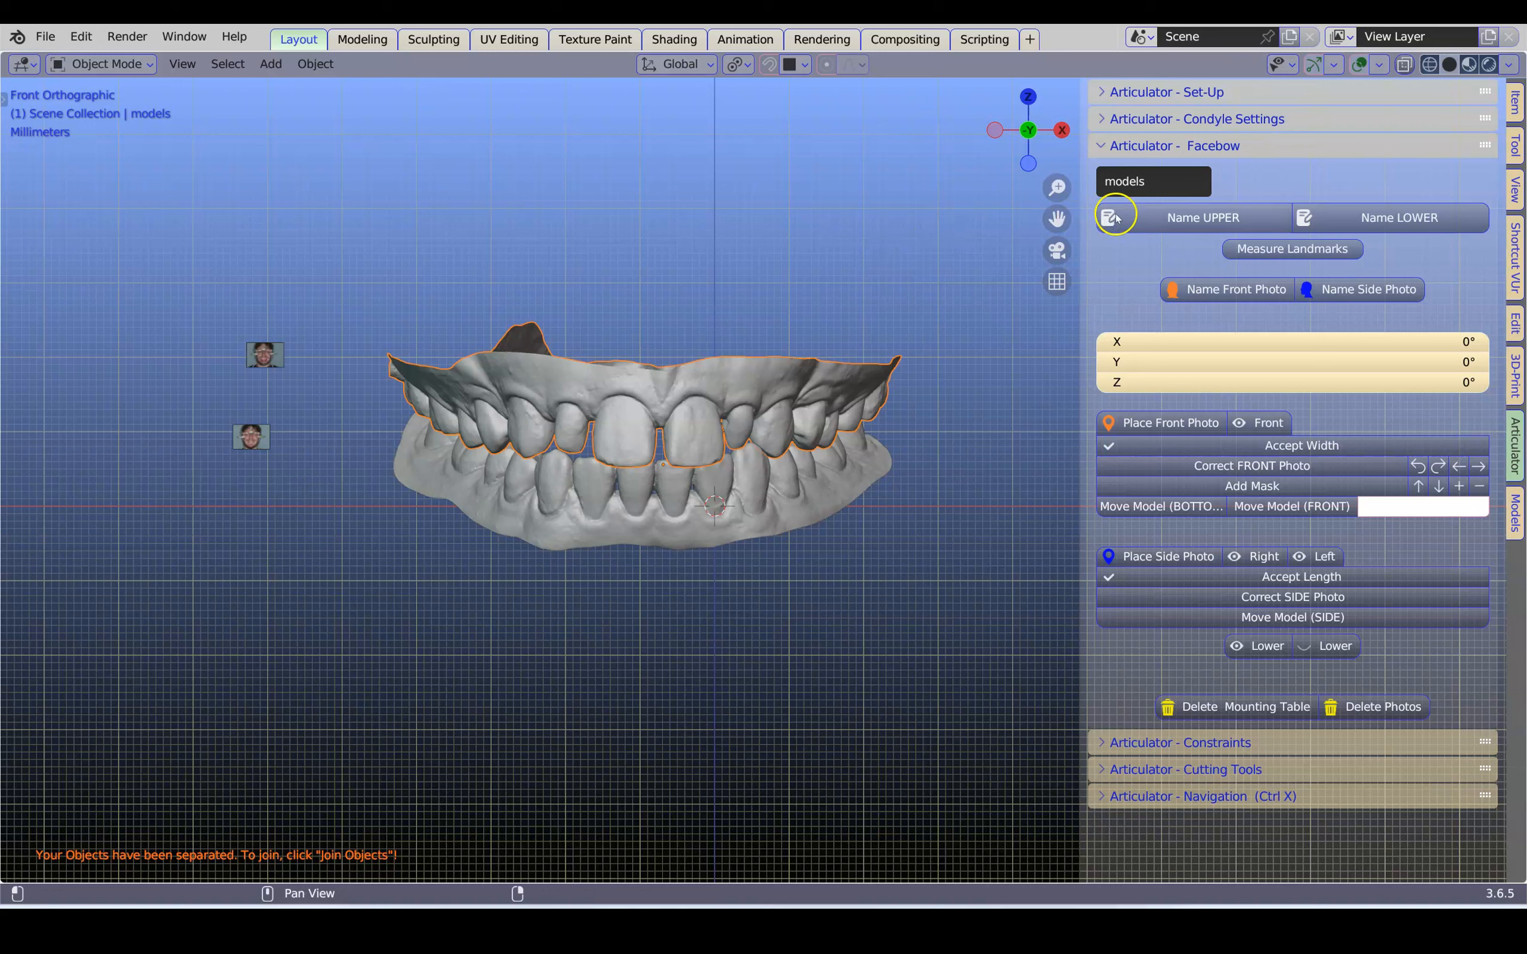
click(1186, 217)
click(771, 514)
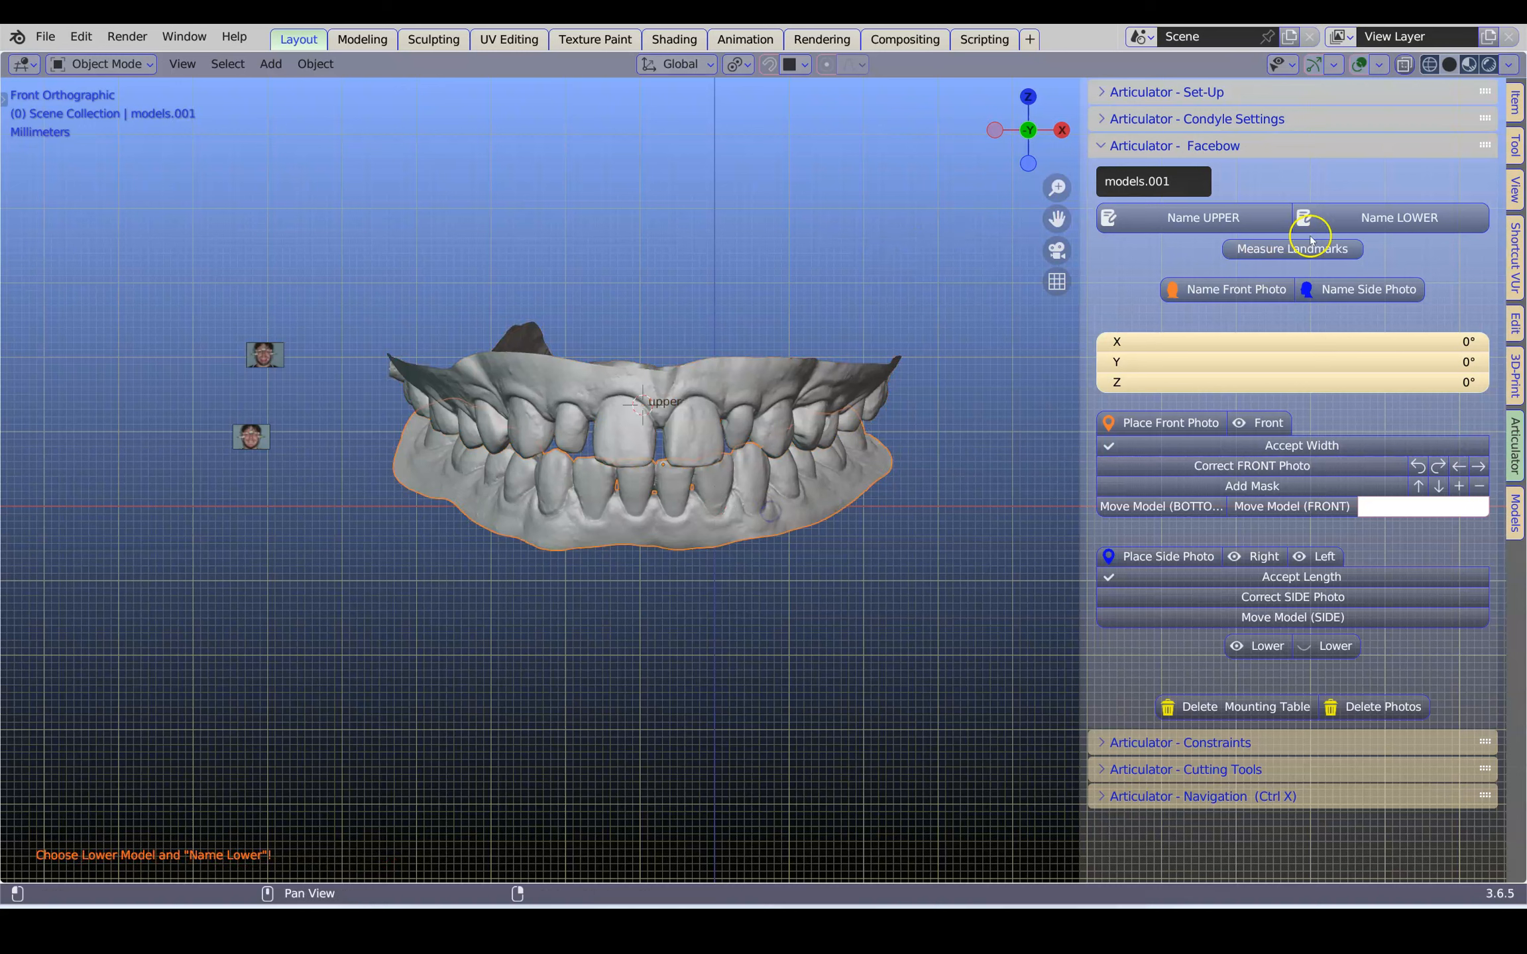
click(1345, 216)
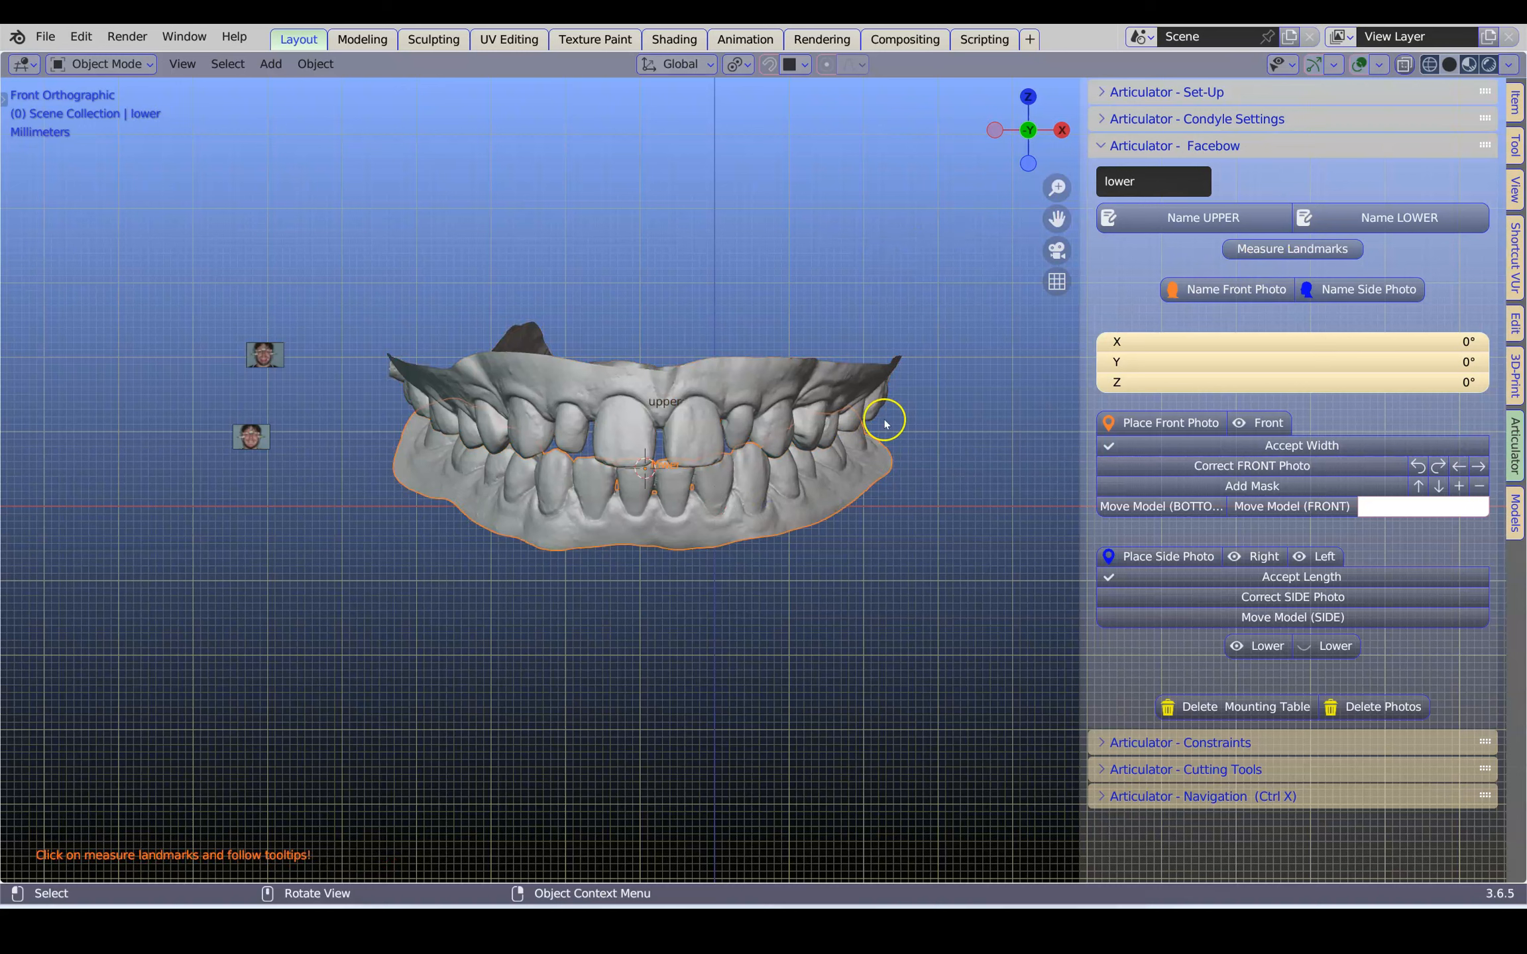
Measure the landmark distance across the upper front teeth, from one canine–lateral incisor contact to the opposite one
click(1291, 249)
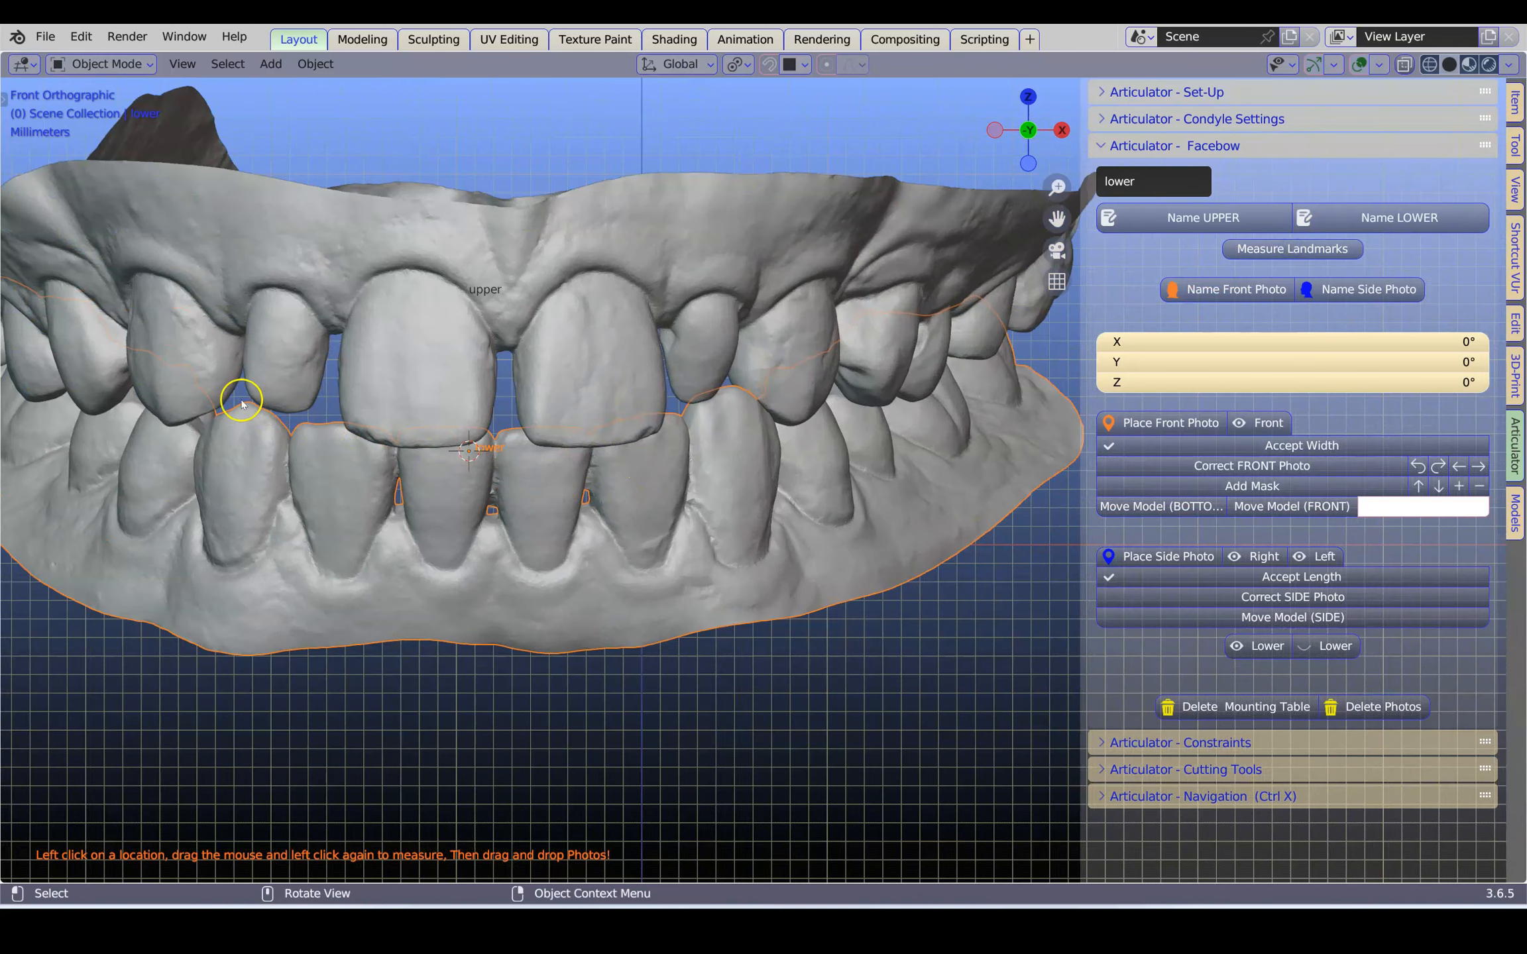
shift+middle_drag(301, 402, 441, 454)
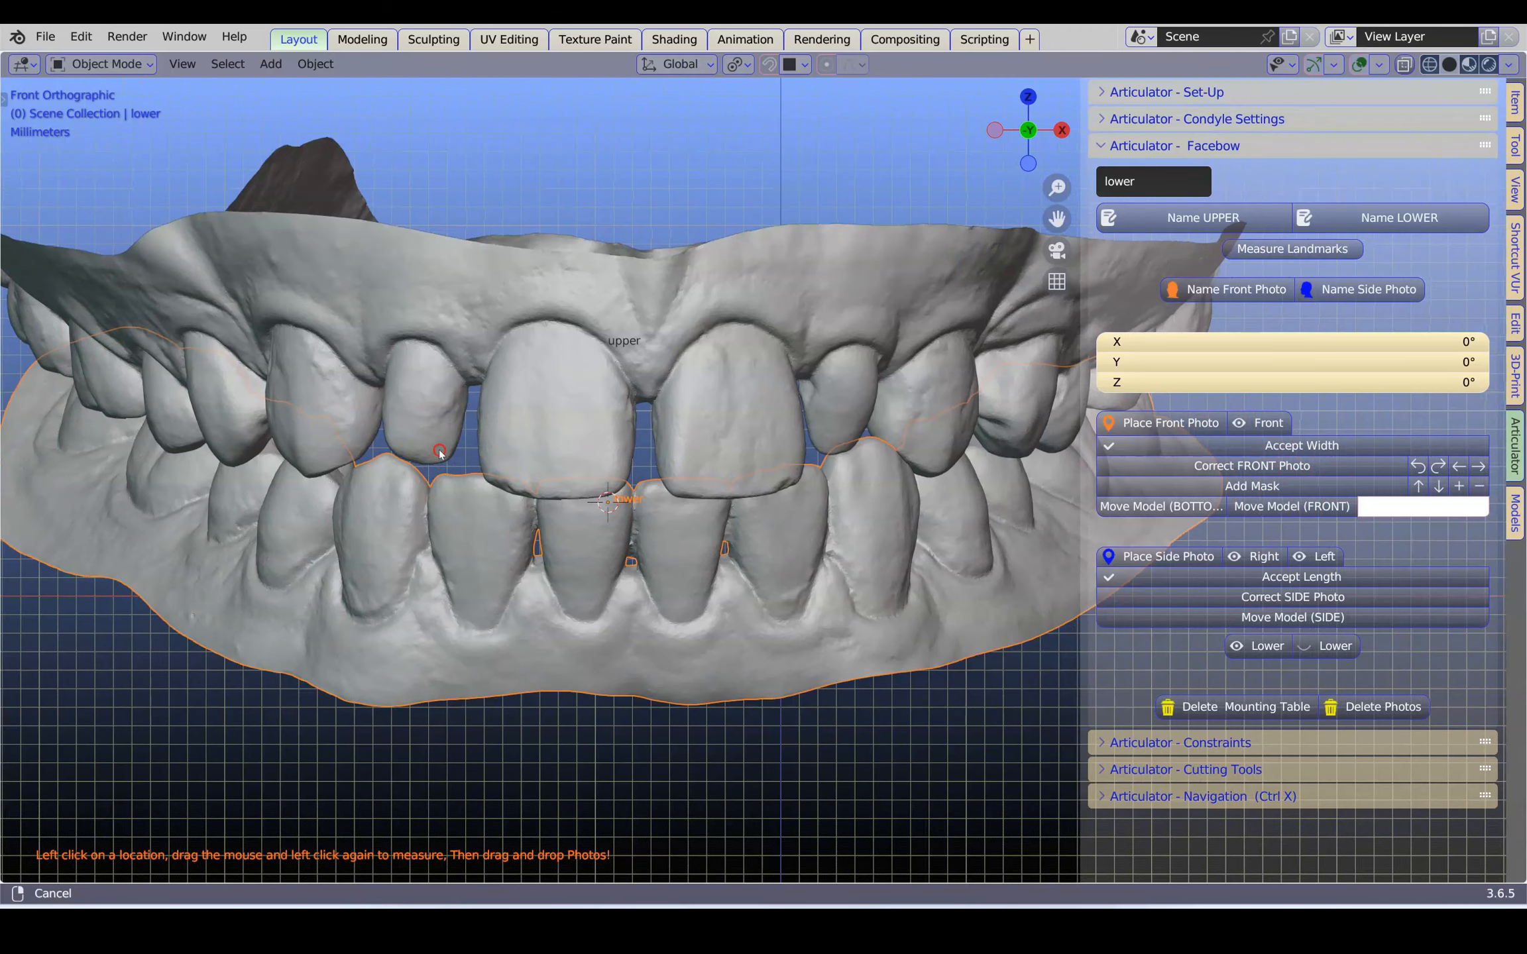
scroll(394, 434, up, 1)
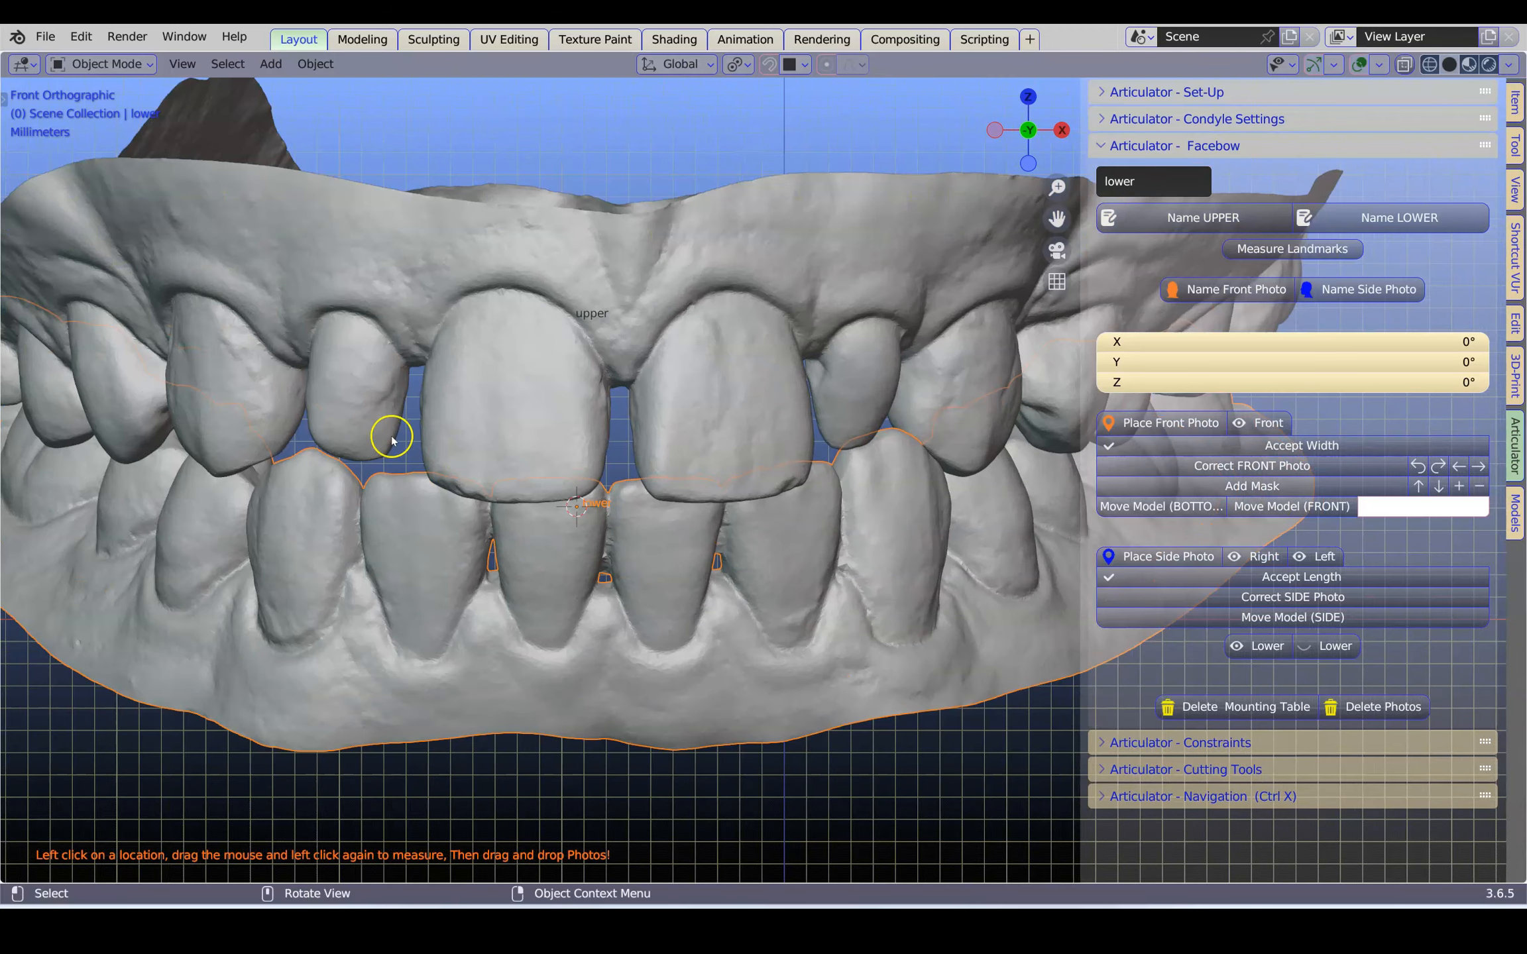
click(303, 406)
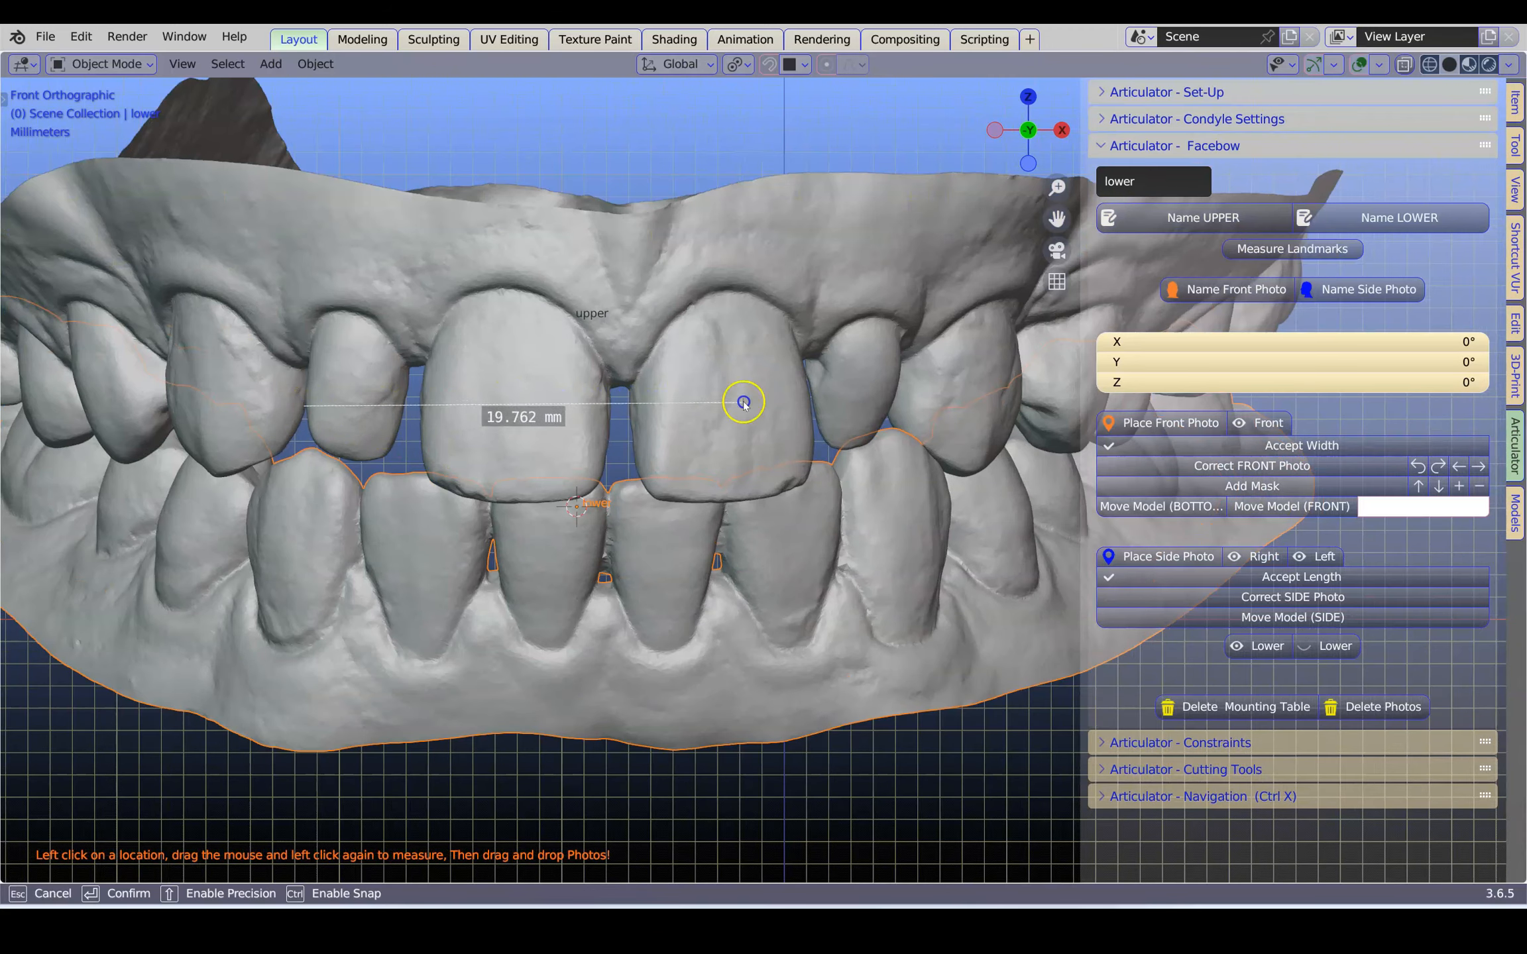
click(886, 417)
scroll(589, 444, down, 4)
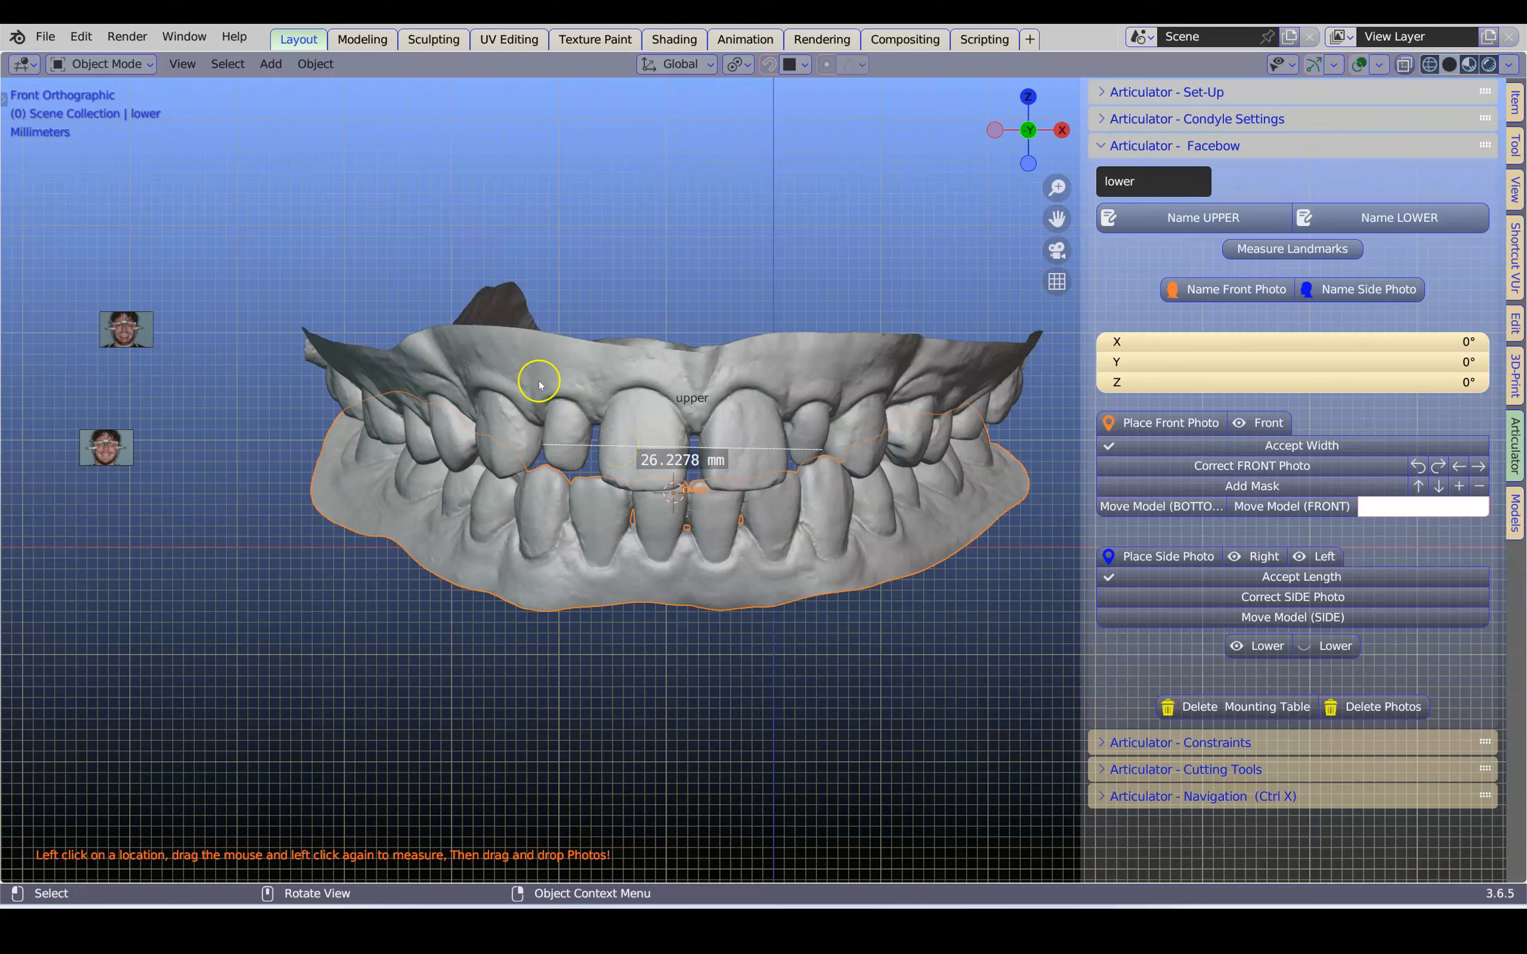
Name the retracted-lip image as the front photo and place it in the facebow setup
click(137, 336)
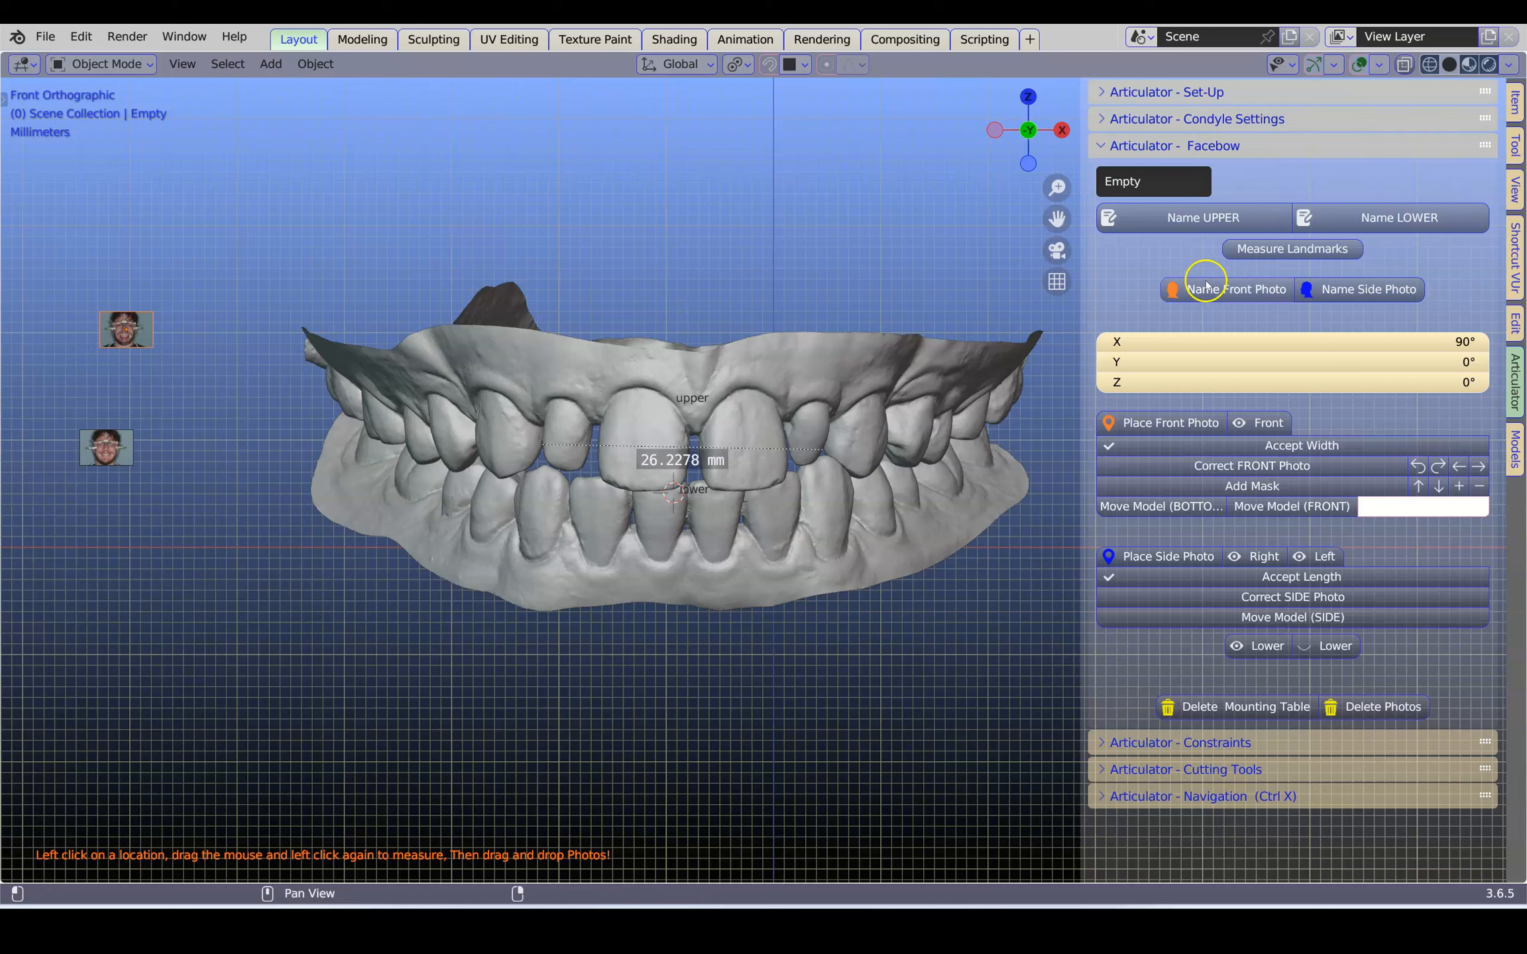
click(1241, 294)
click(1141, 422)
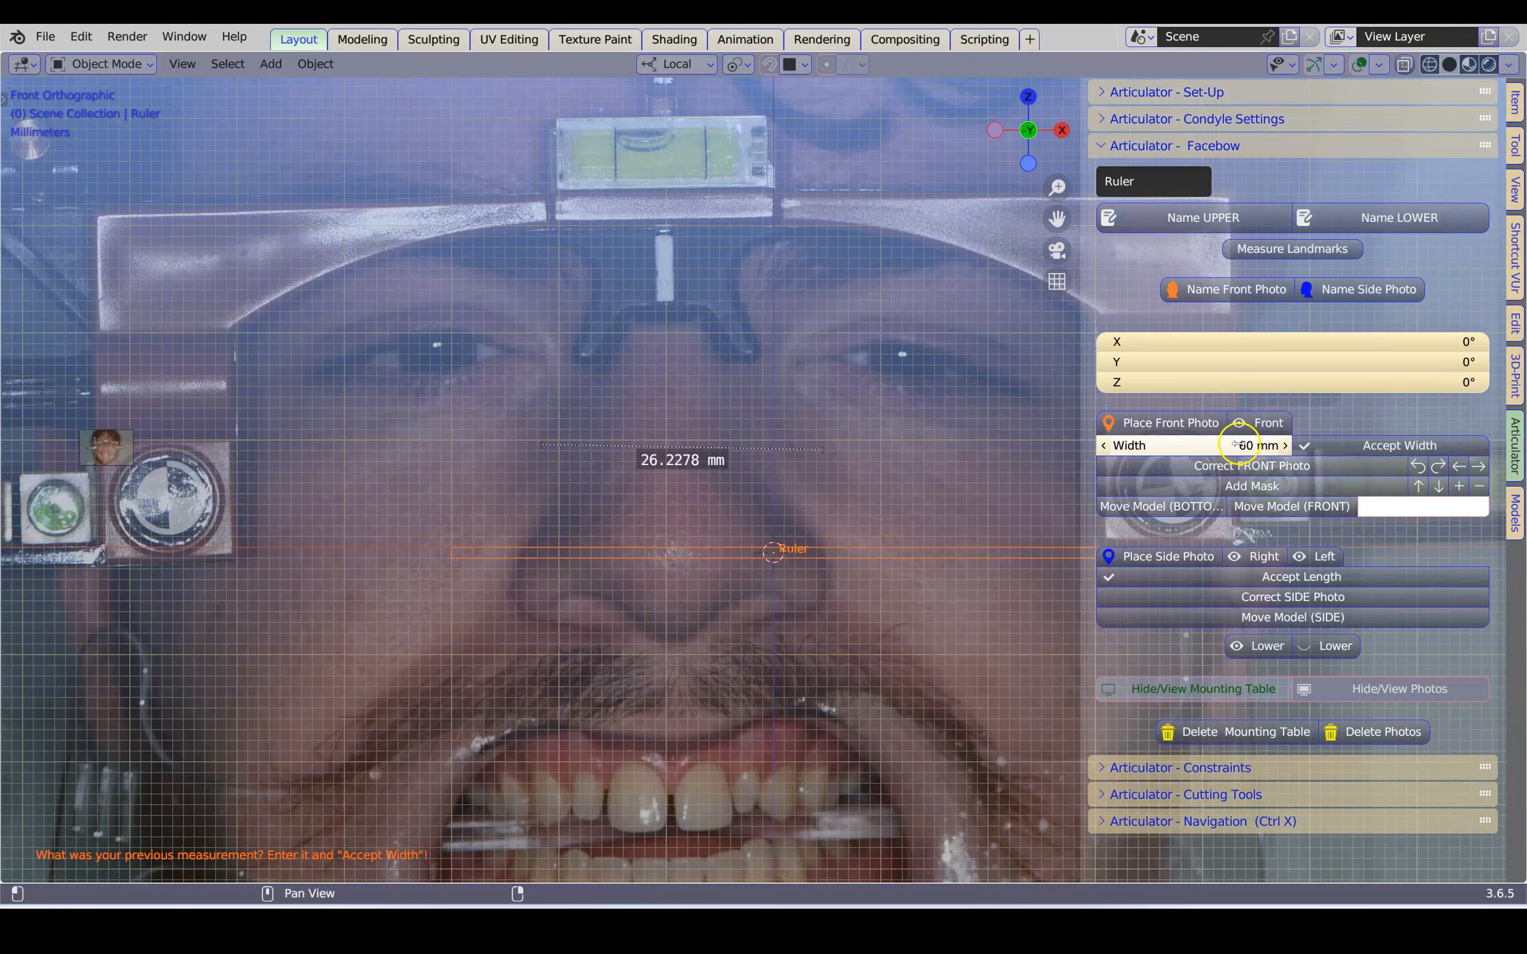
Set the front photo's ruler width to 26.22 mm and accept it
click(1236, 445)
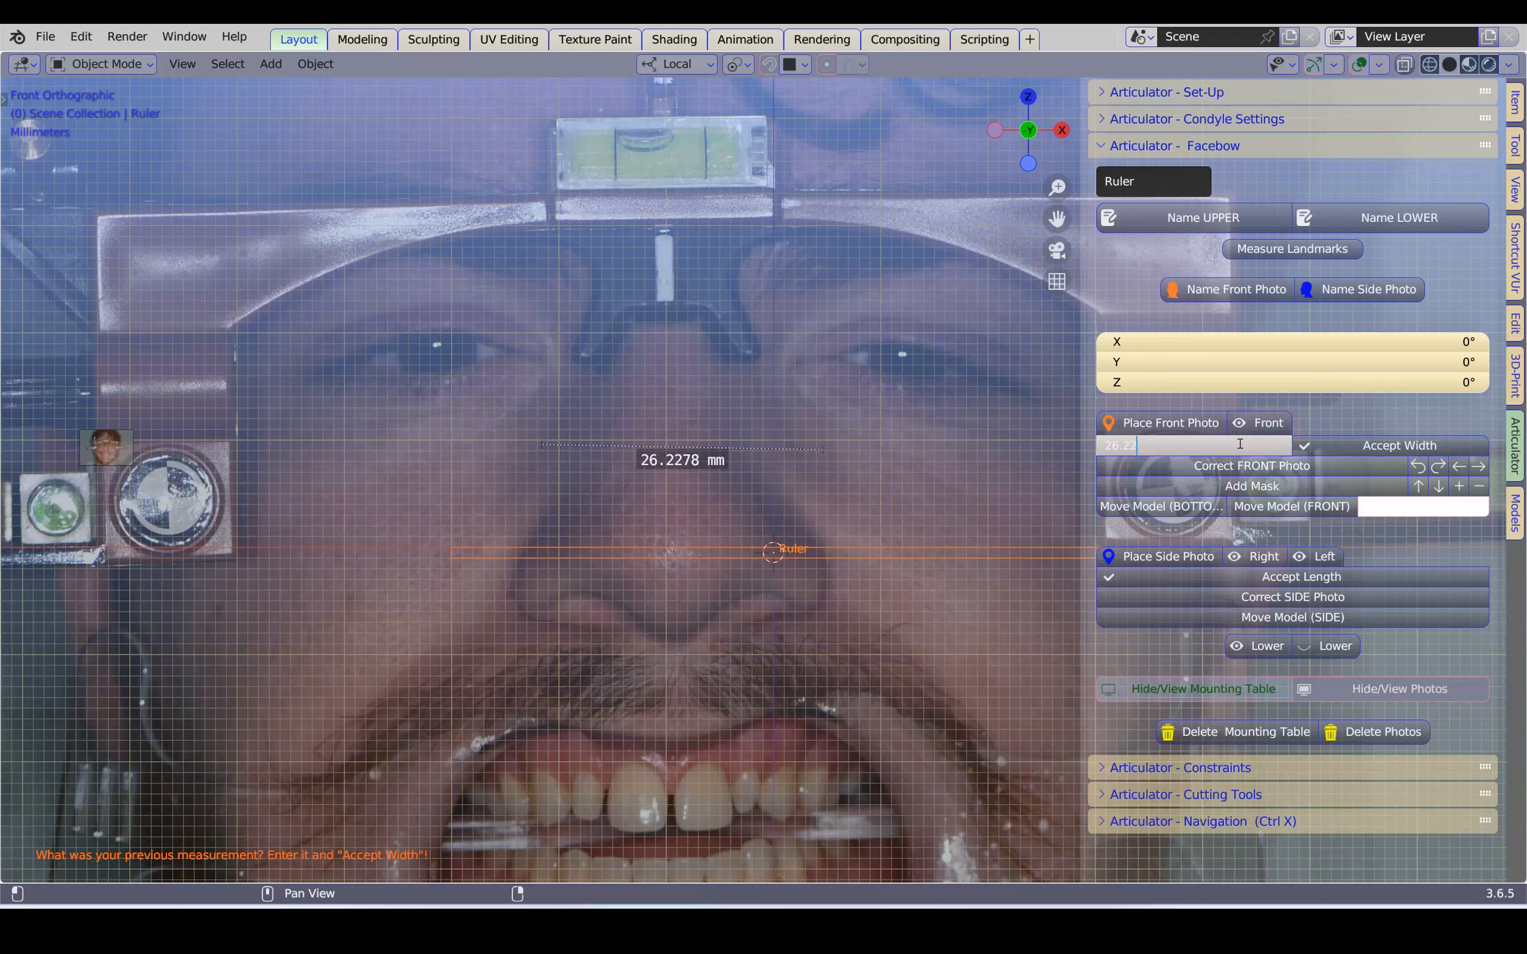
click(1348, 419)
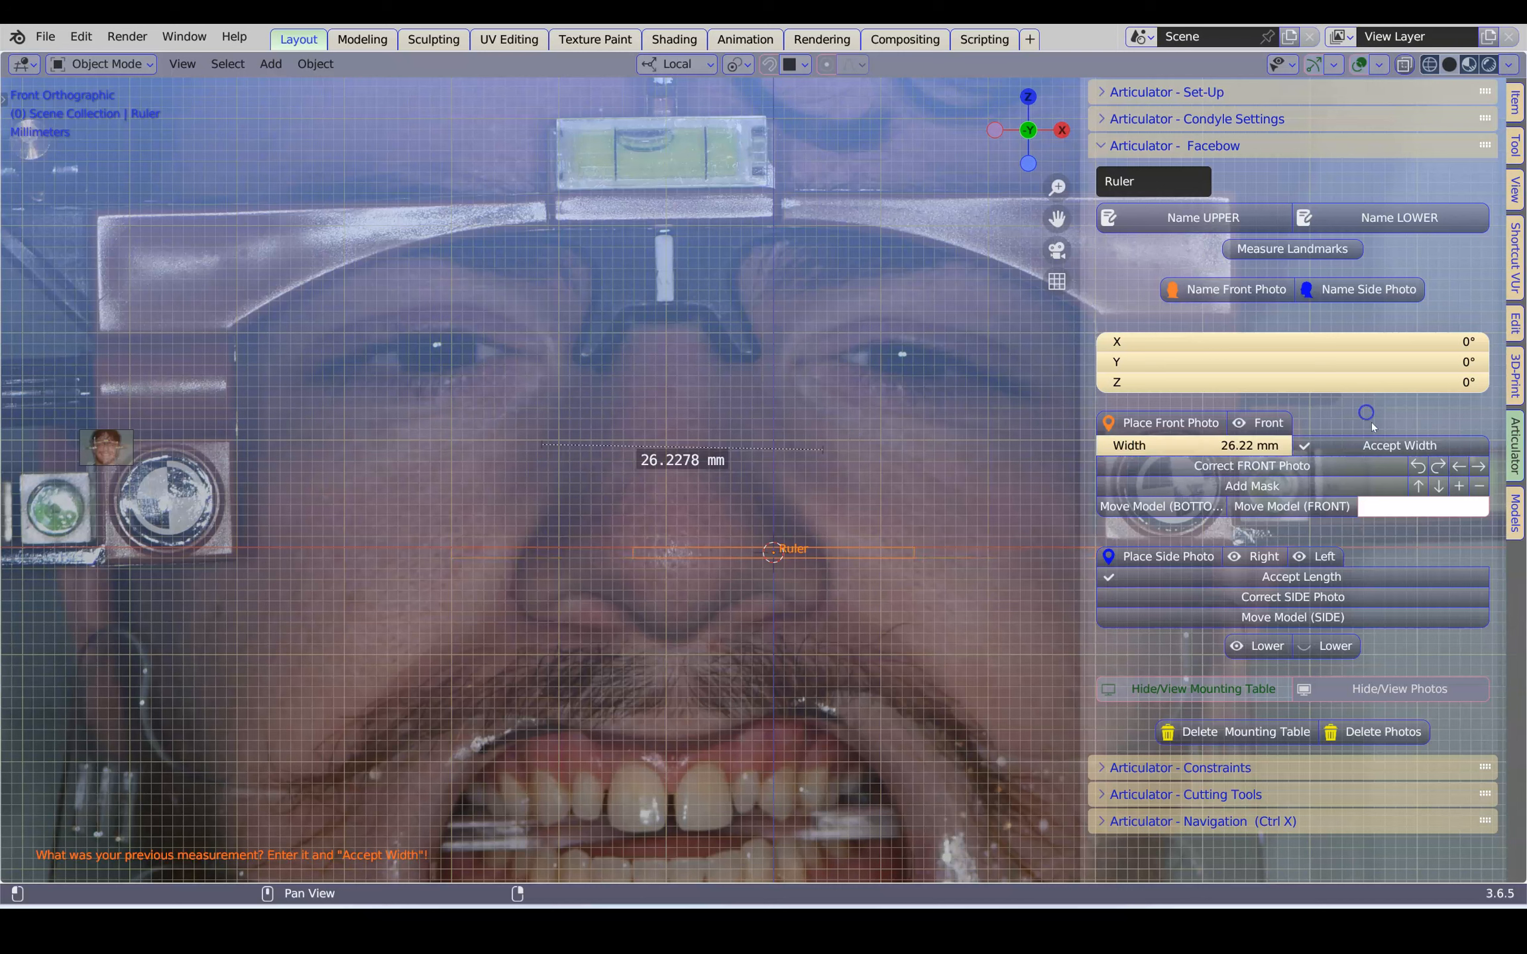
click(1380, 449)
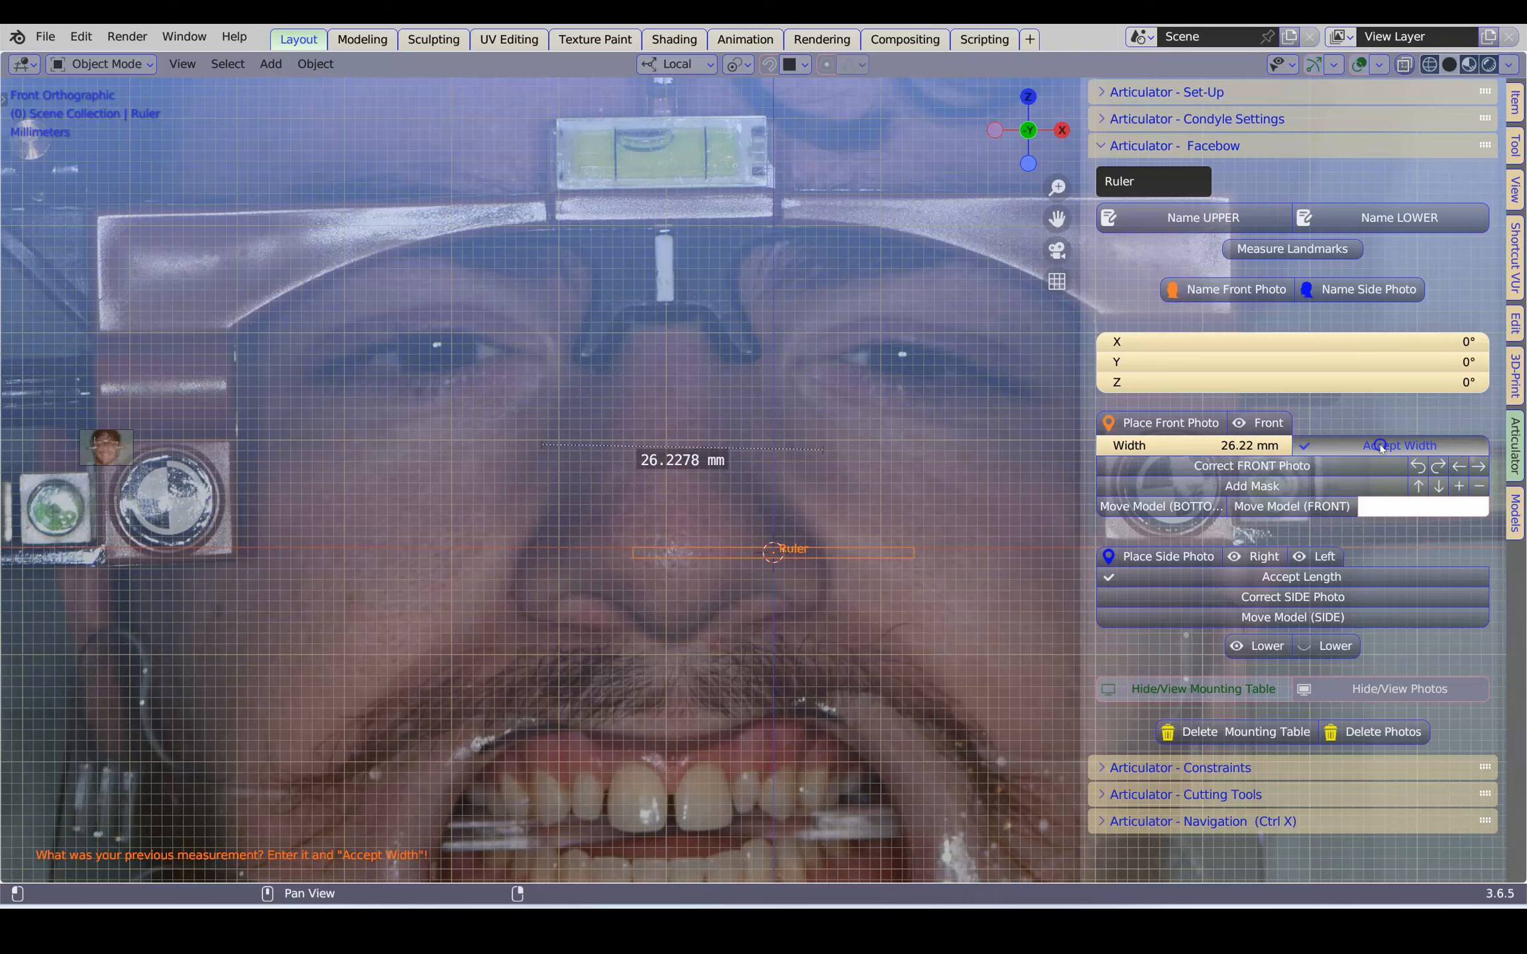
scroll(800, 598, up, 3)
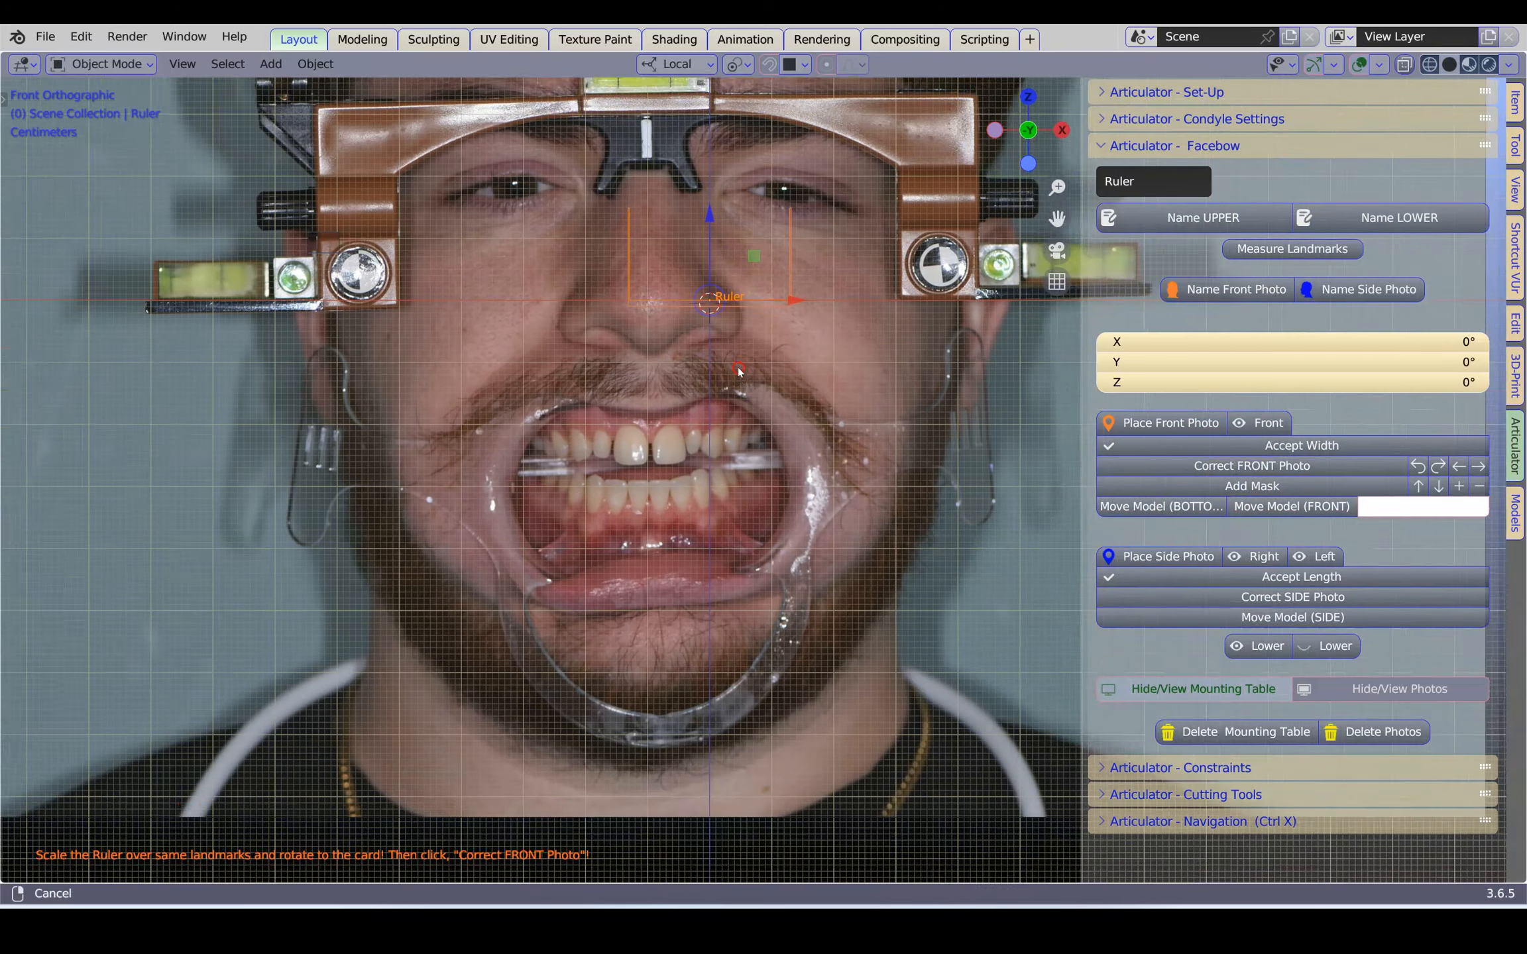
Move the ruler down onto the upper front teeth and shrink it towards the width between the canine–lateral incisor contacts
scroll(705, 250, up, 2)
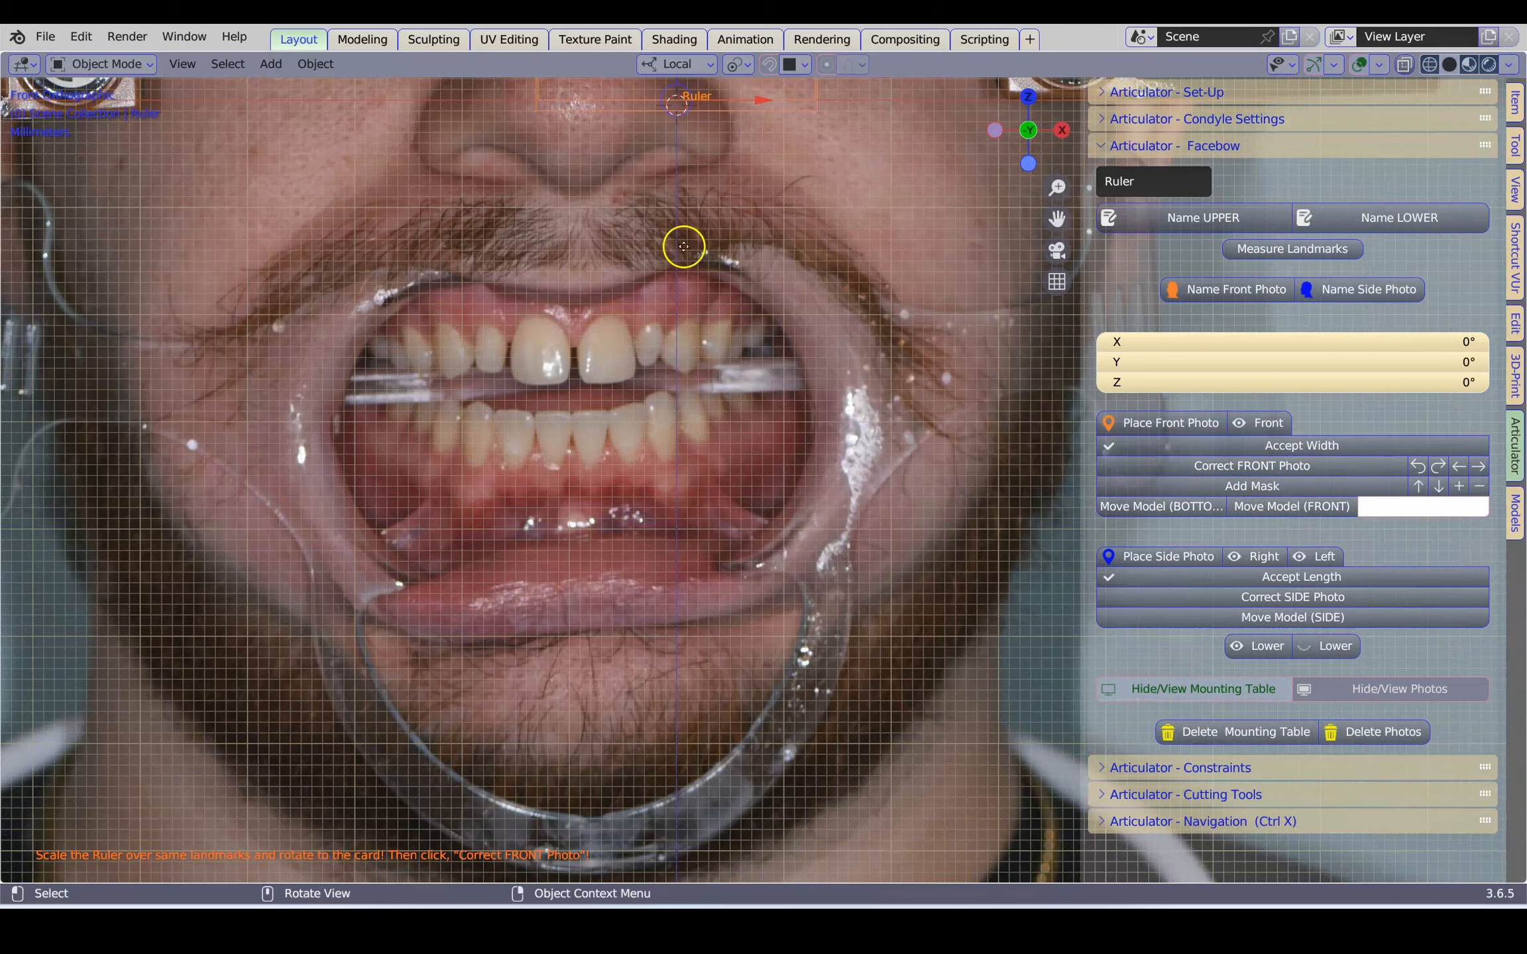
key(g)
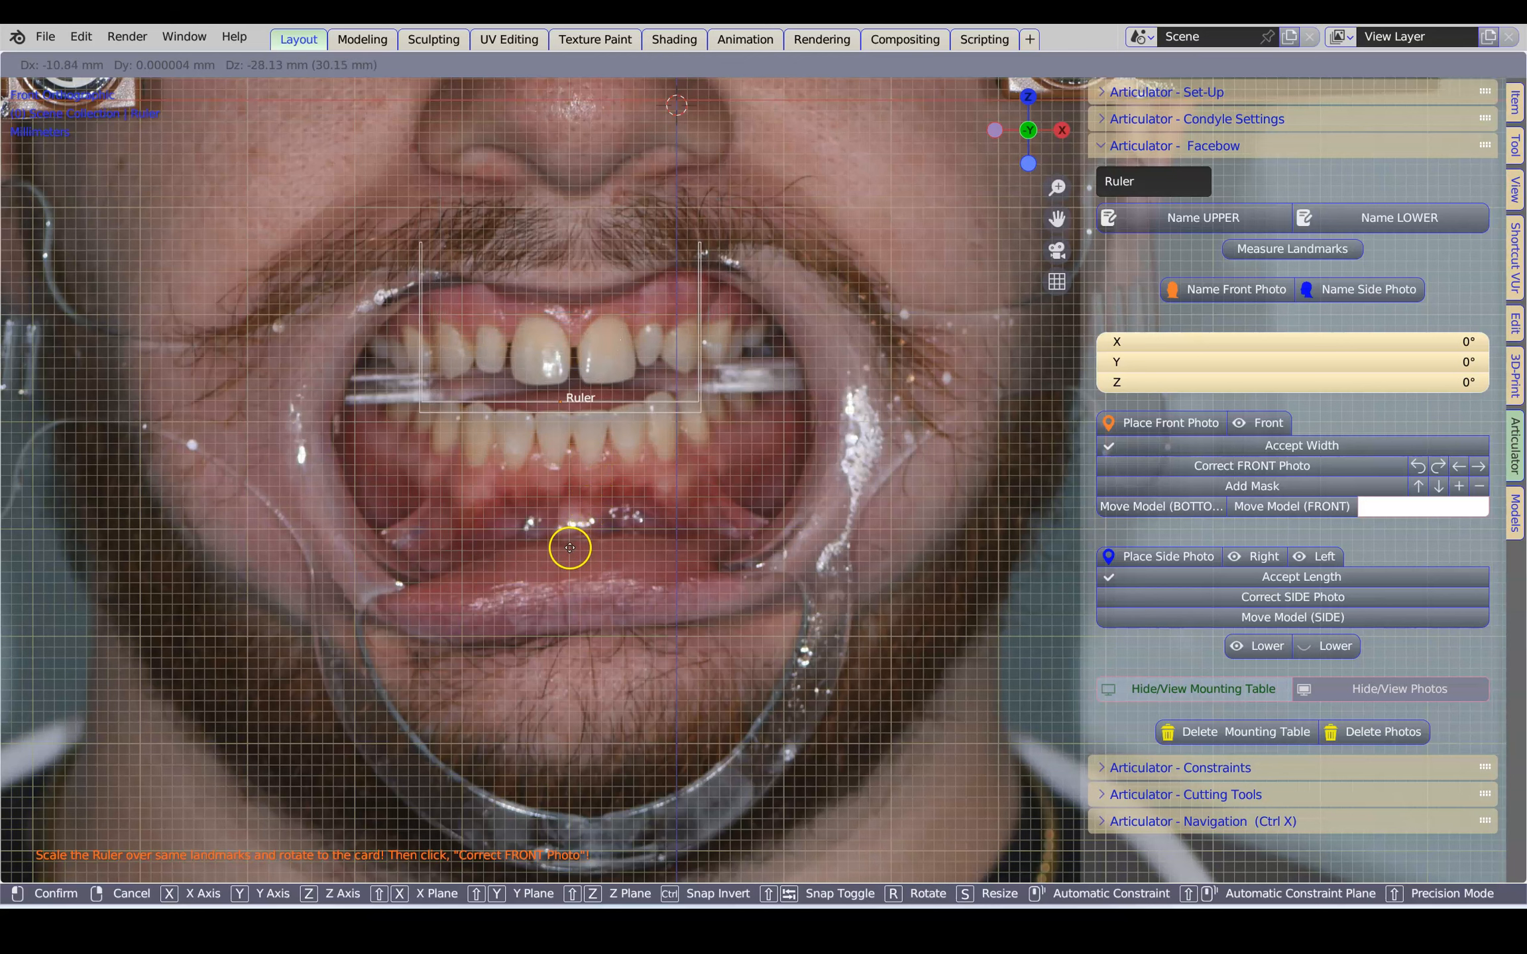
click(573, 543)
scroll(793, 540, up, 3)
key(s)
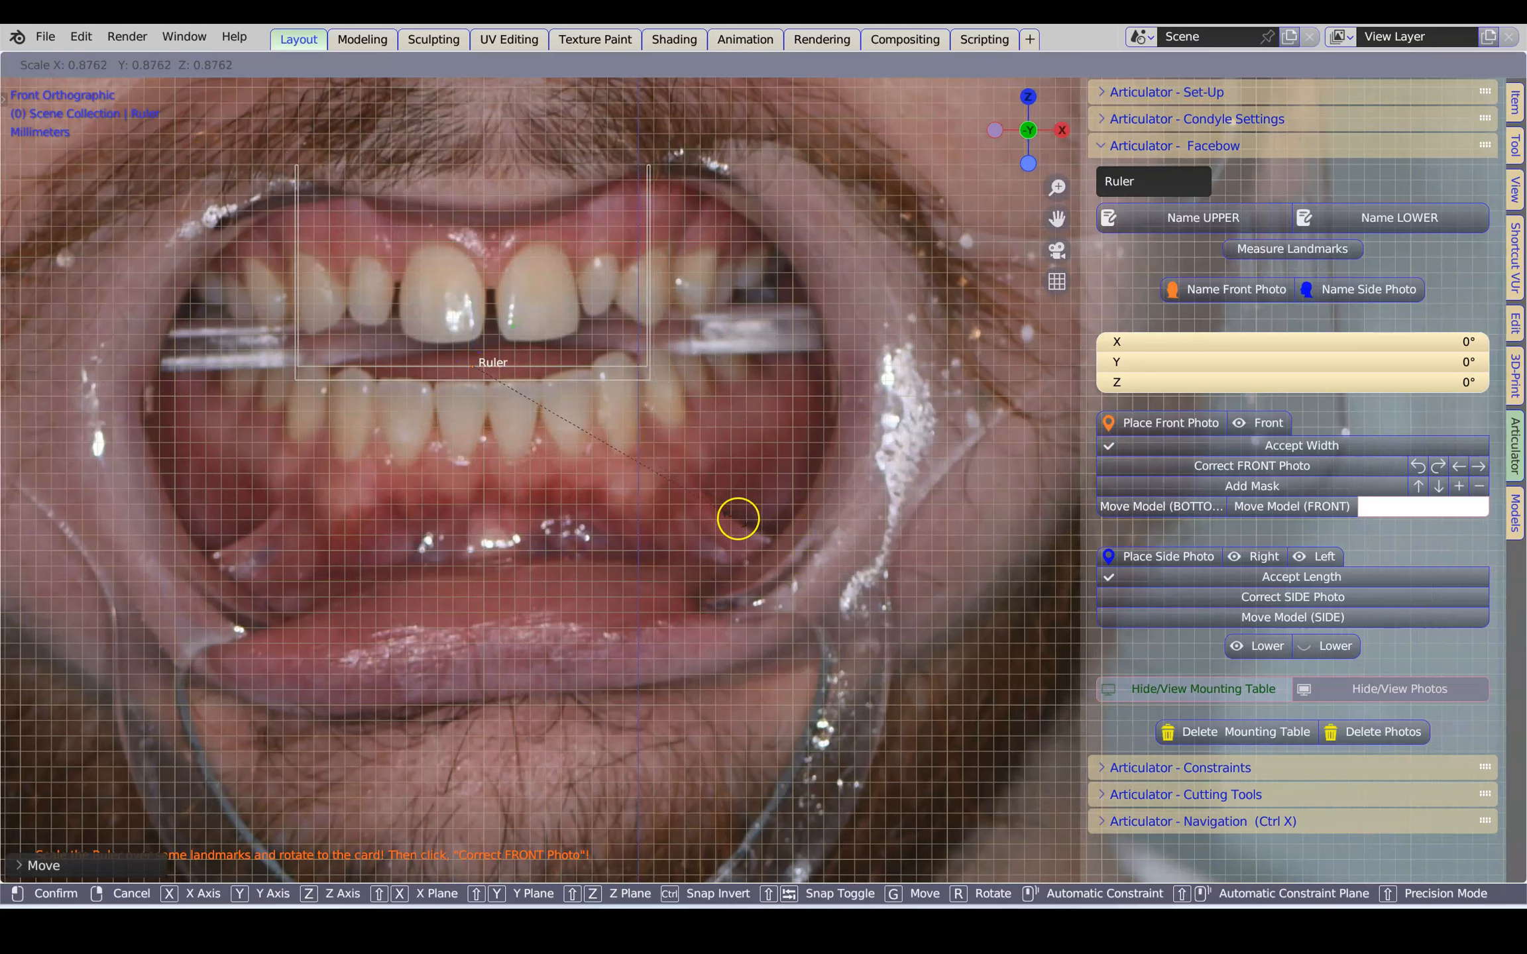
click(654, 517)
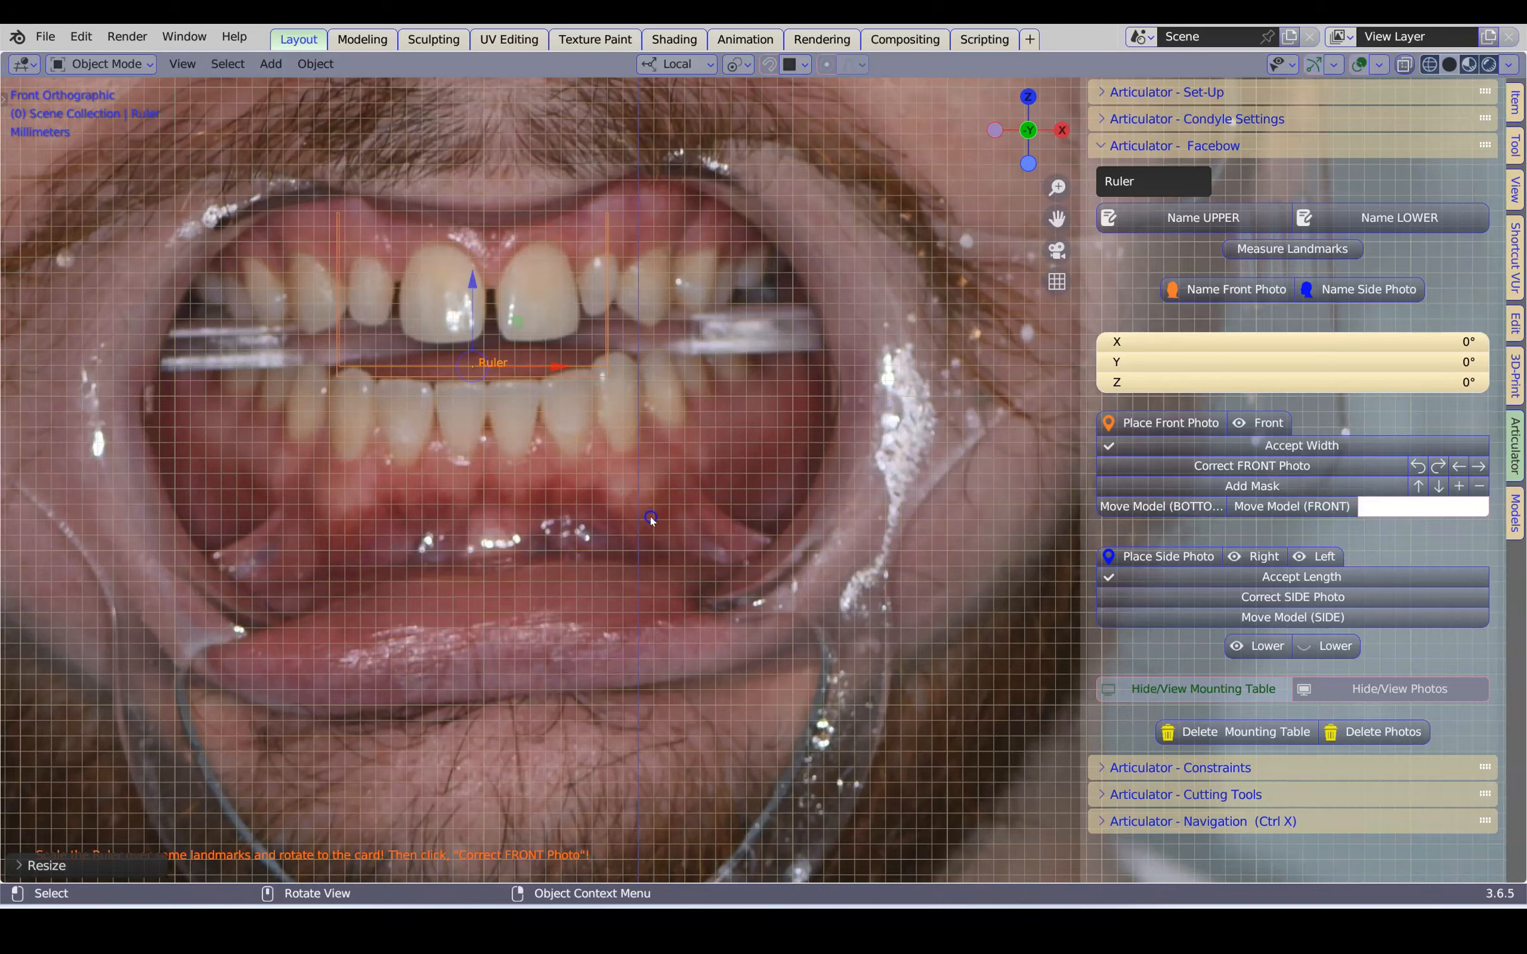
Shift the ruler so its two ends line up with the upper canine–lateral incisor contacts
scroll(470, 561, up, 3)
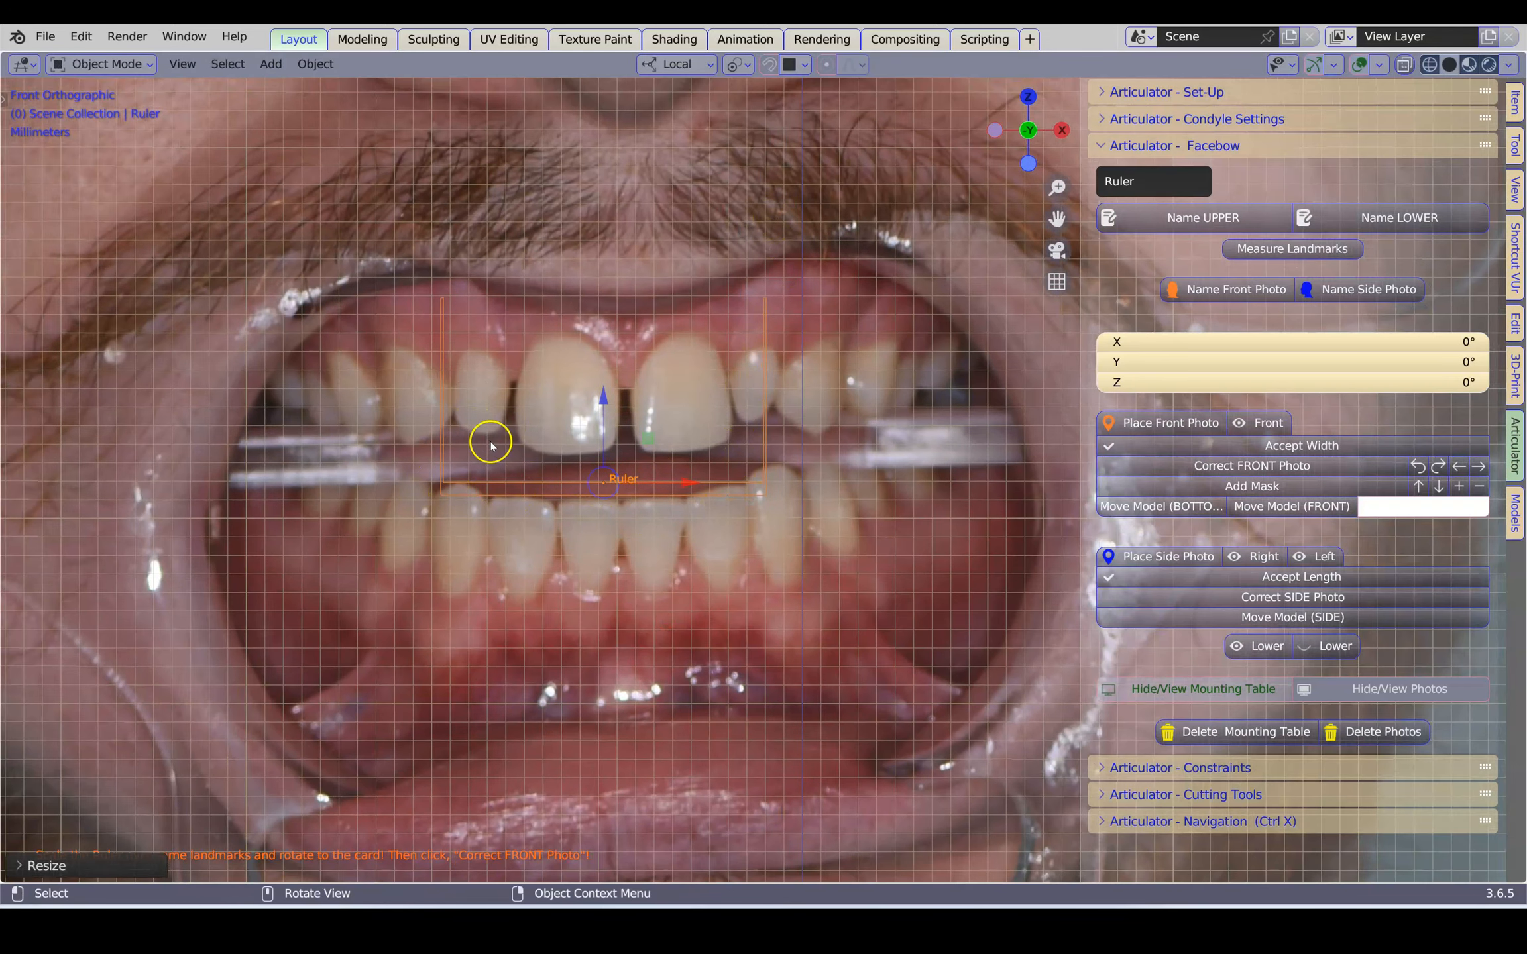
scroll(494, 462, up, 1)
key(g)
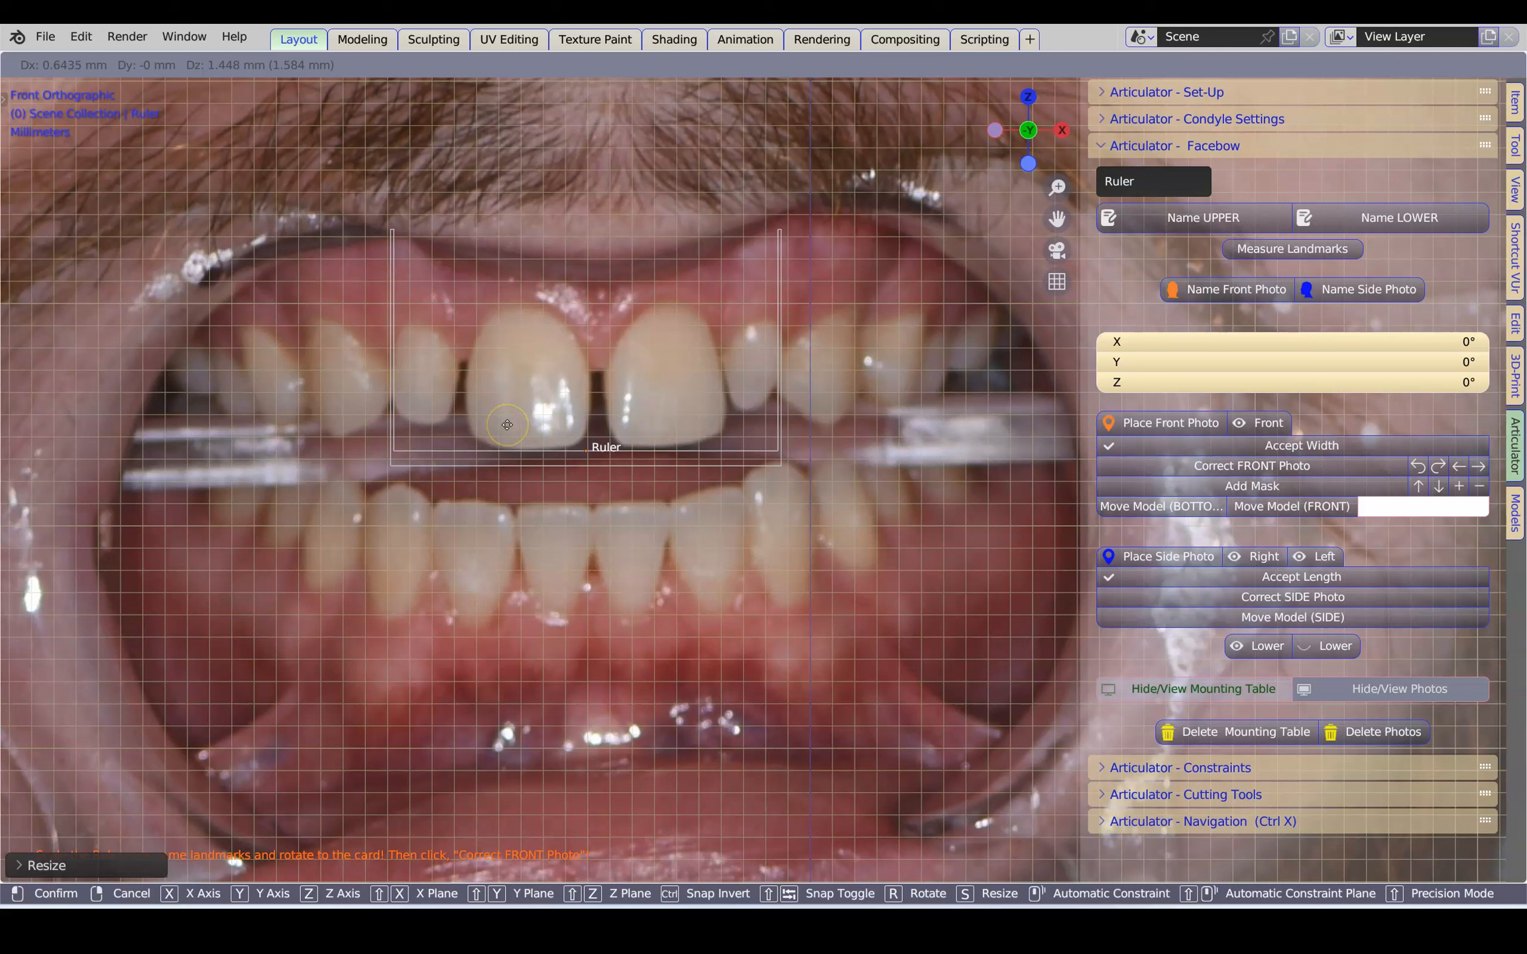
click(506, 427)
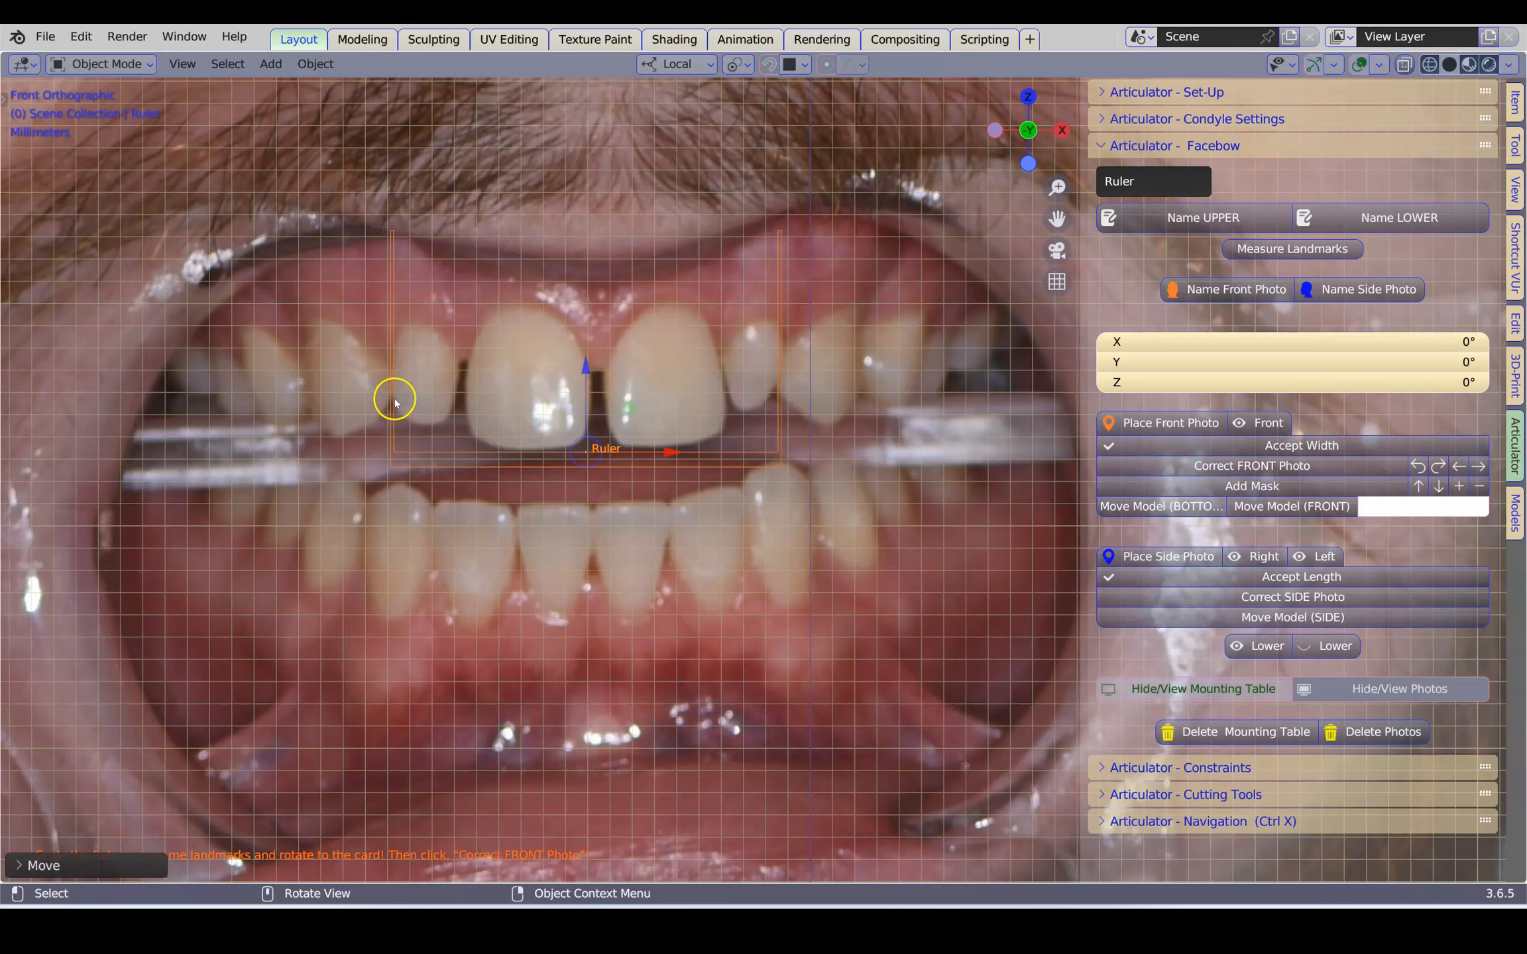
Correct the front photo's scale using the ruler placed on the teeth
scroll(698, 401, down, 3)
scroll(951, 466, down, 1)
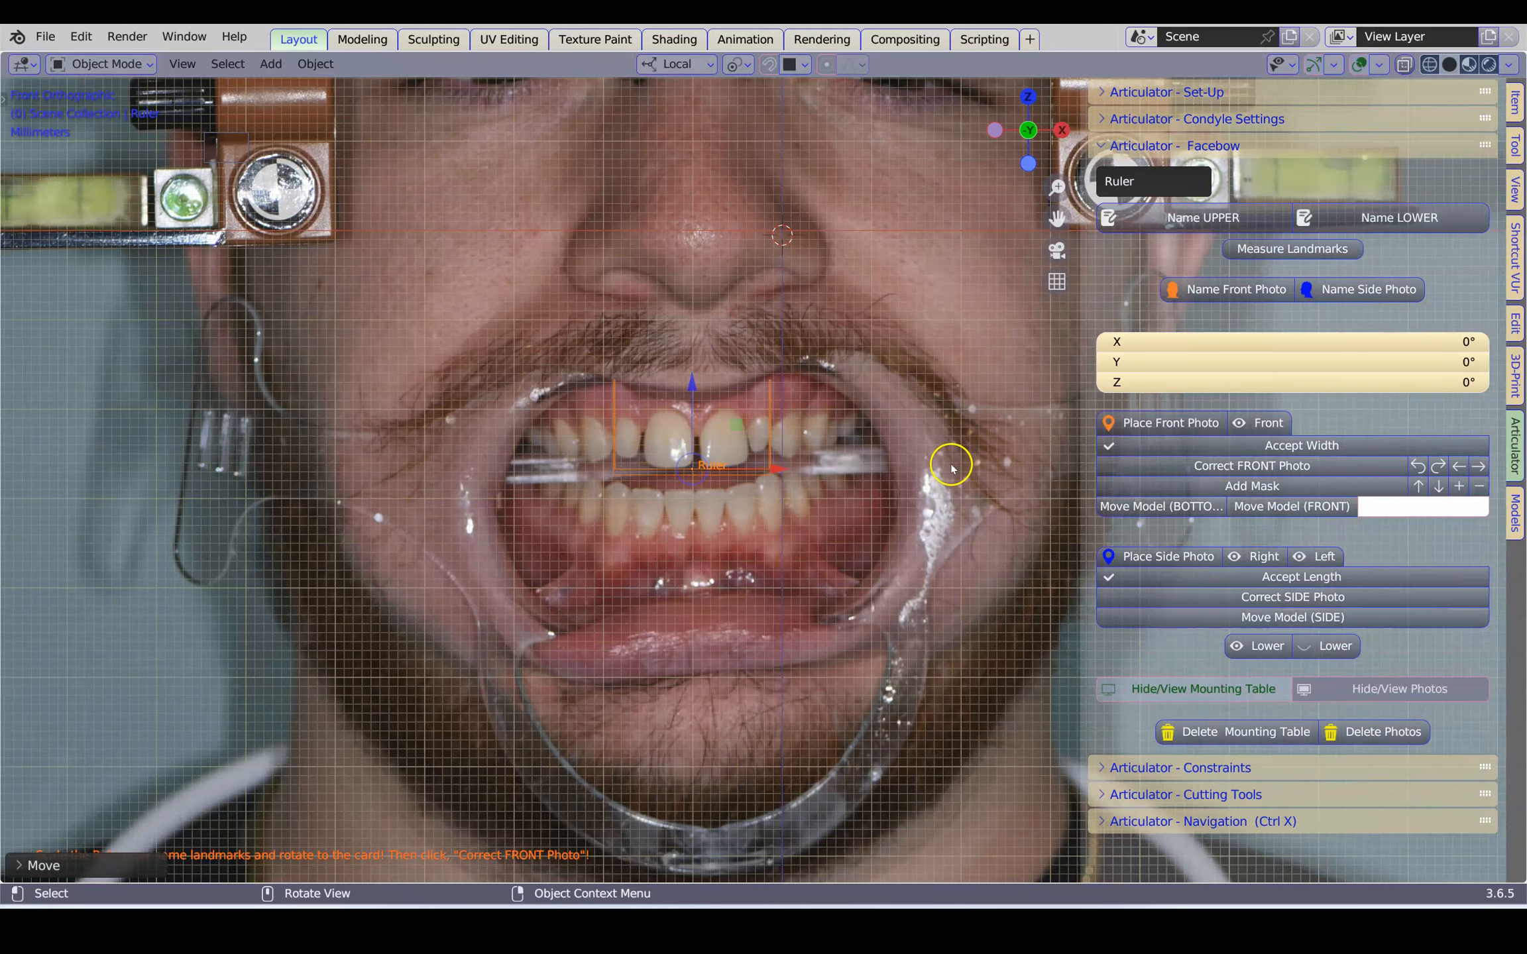
scroll(951, 466, down, 1)
click(1289, 467)
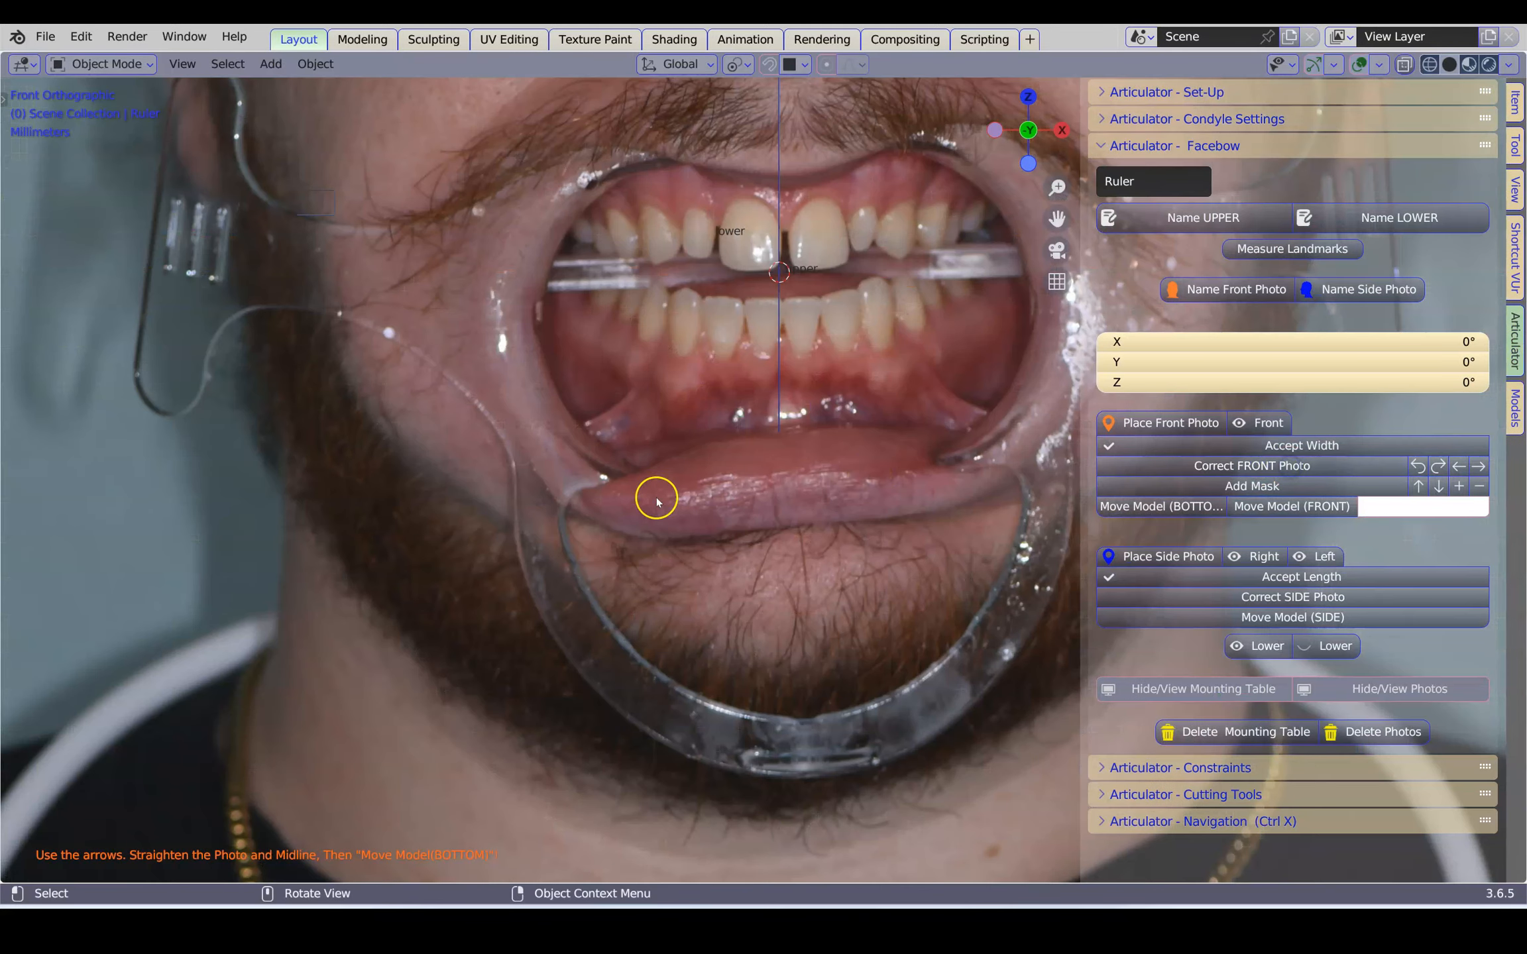
Add the face mask to the front photo, then scale and raise it until its eye circles sit on both pupils
scroll(659, 502, down, 3)
scroll(669, 510, down, 2)
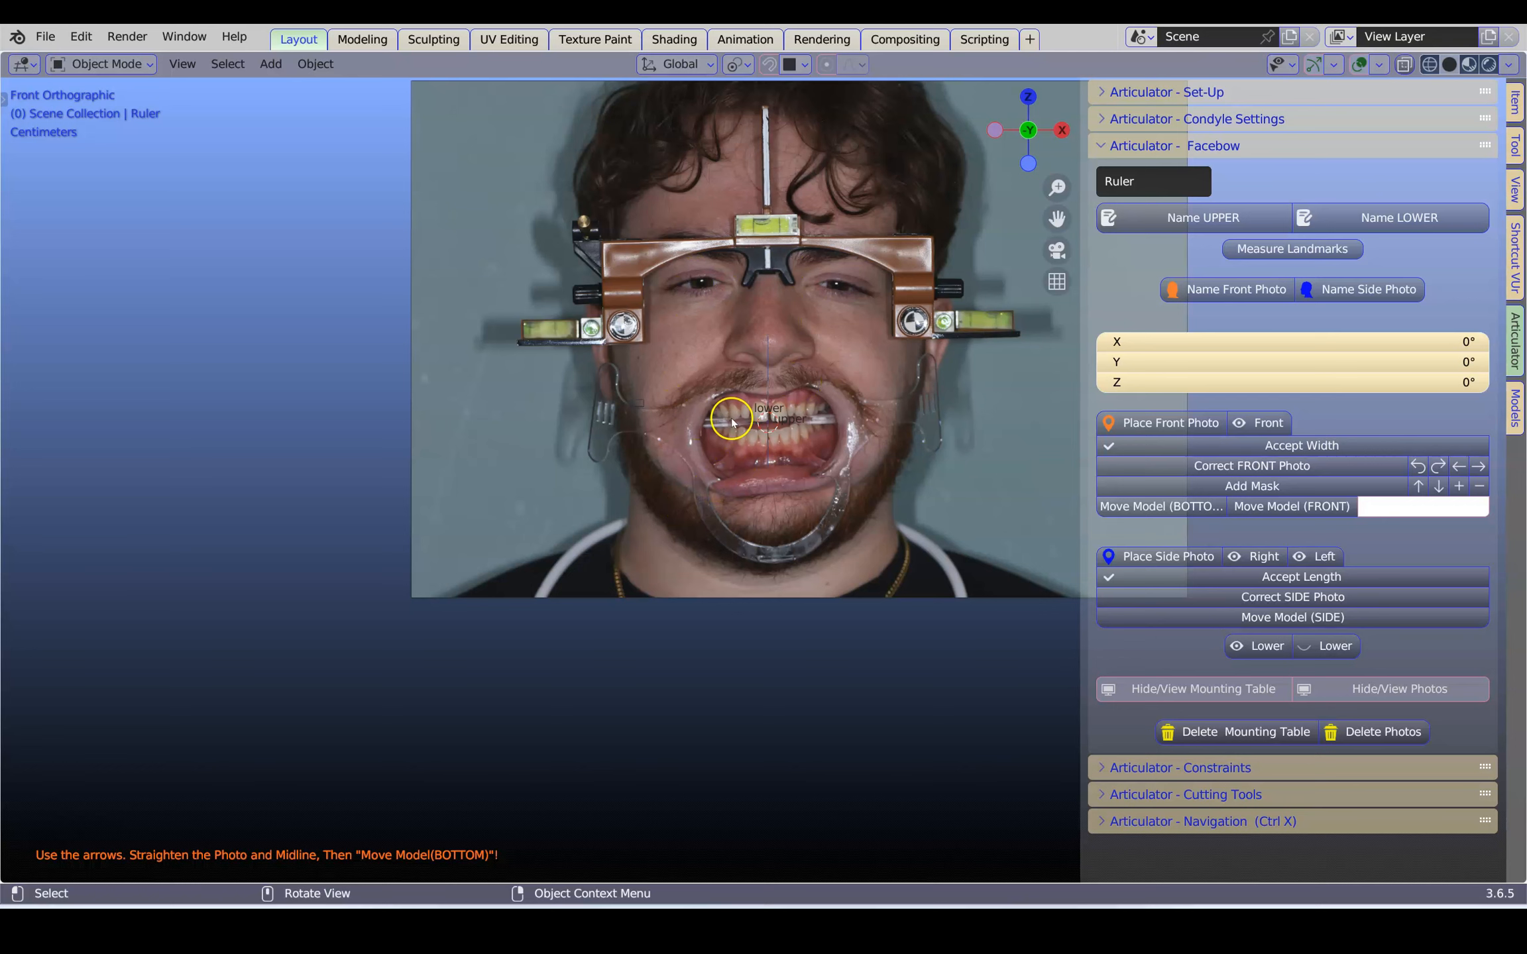
shift+middle_drag(818, 415, 592, 499)
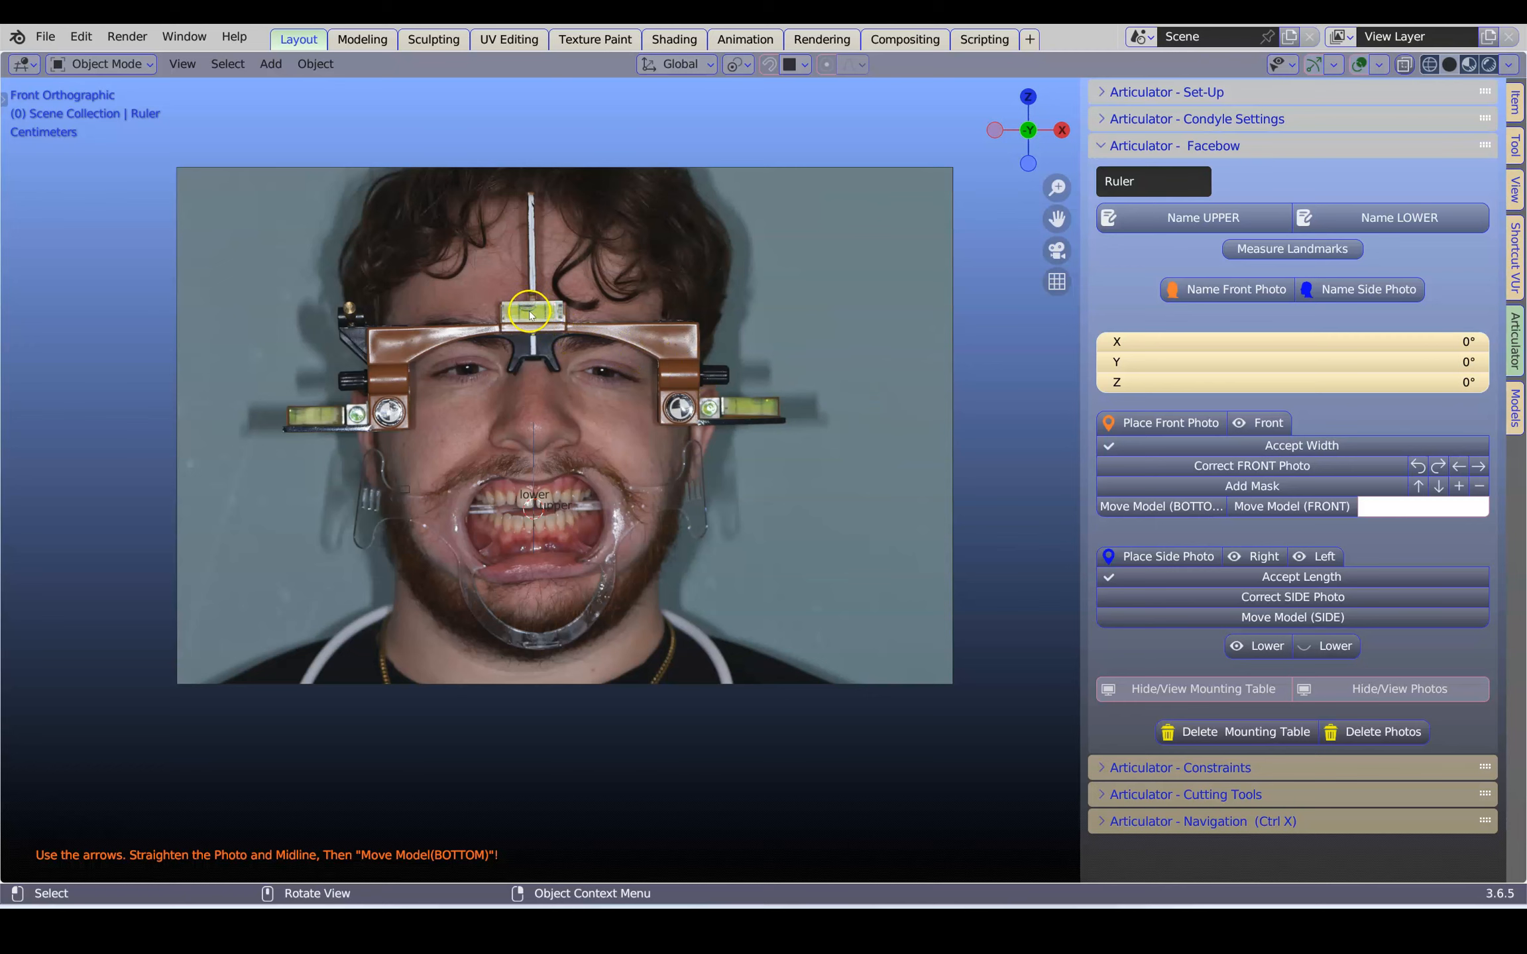
click(1250, 486)
scroll(729, 457, up, 4)
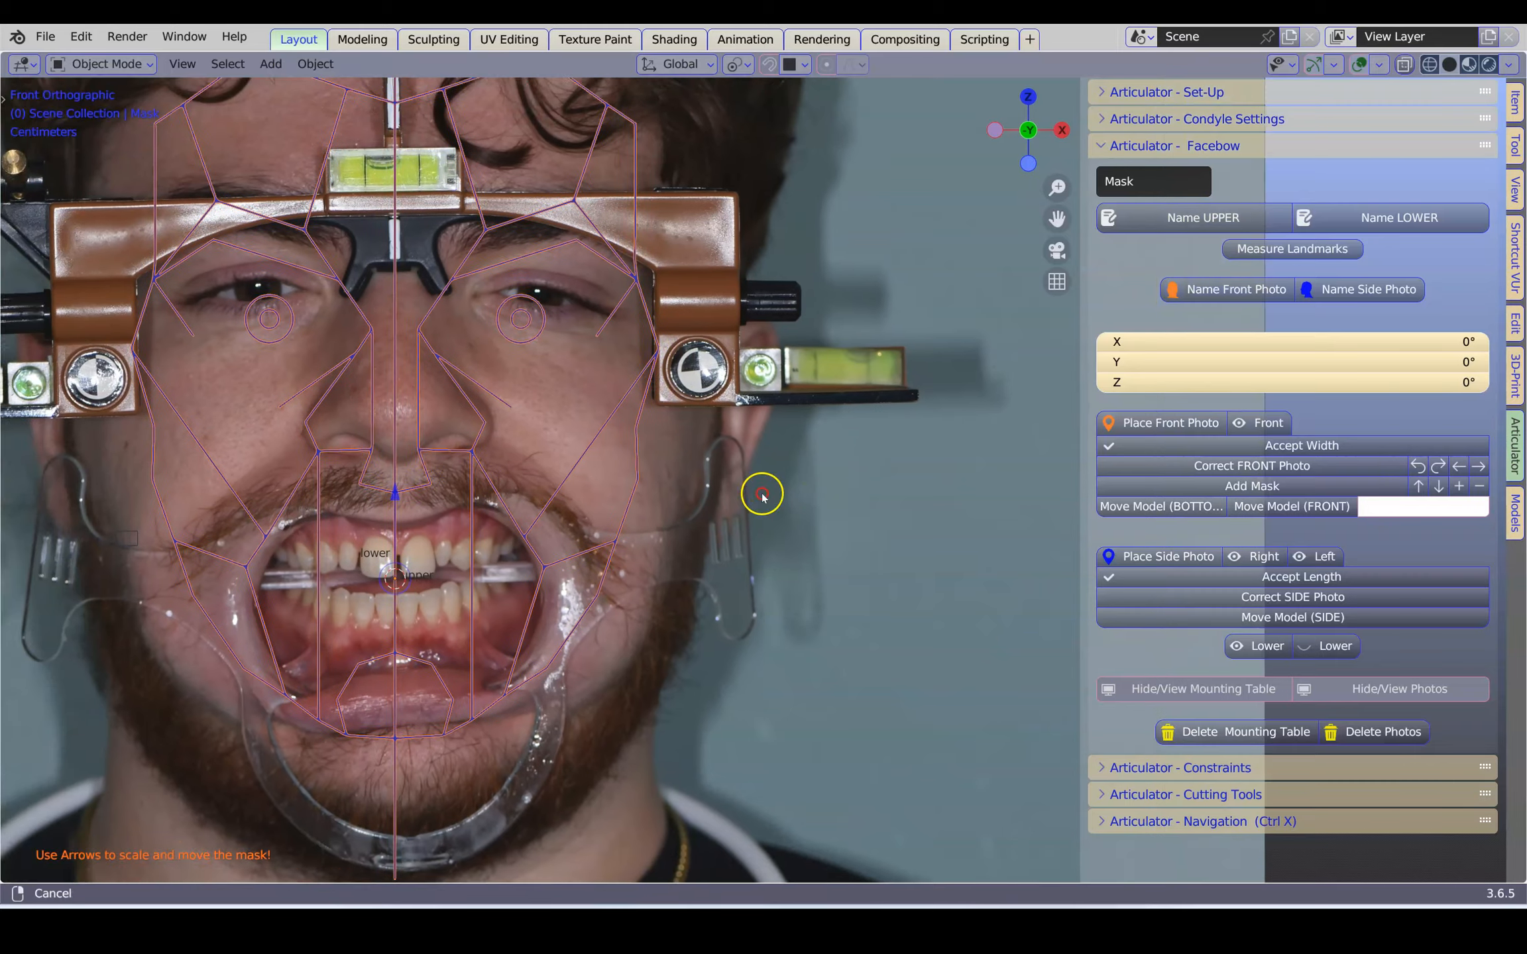
click(1460, 486)
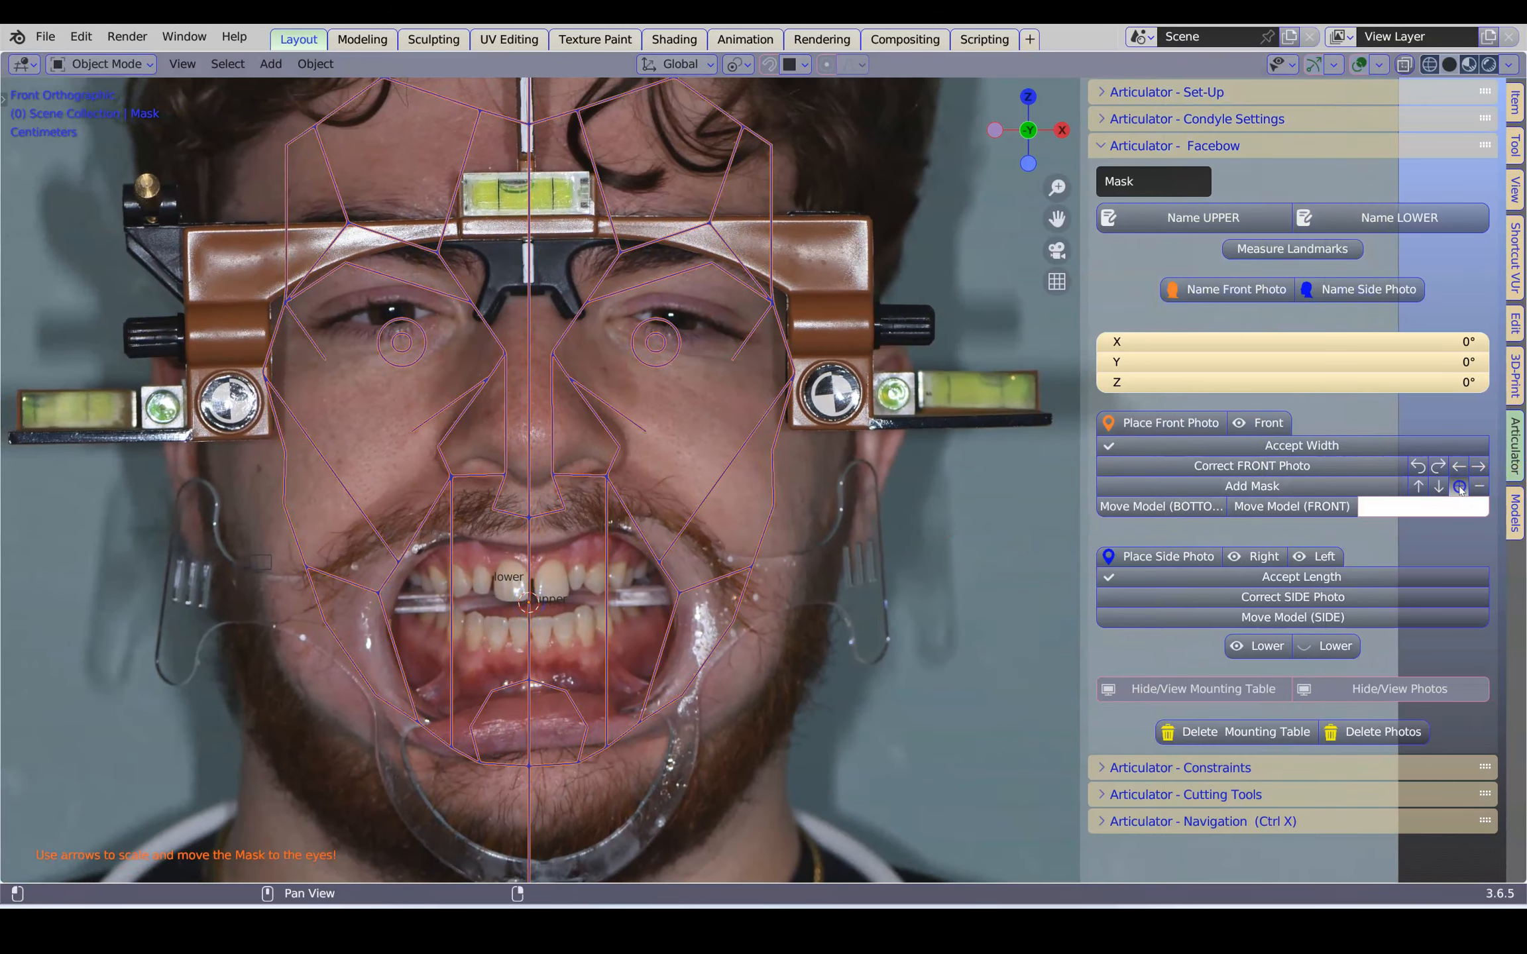
click(1418, 485)
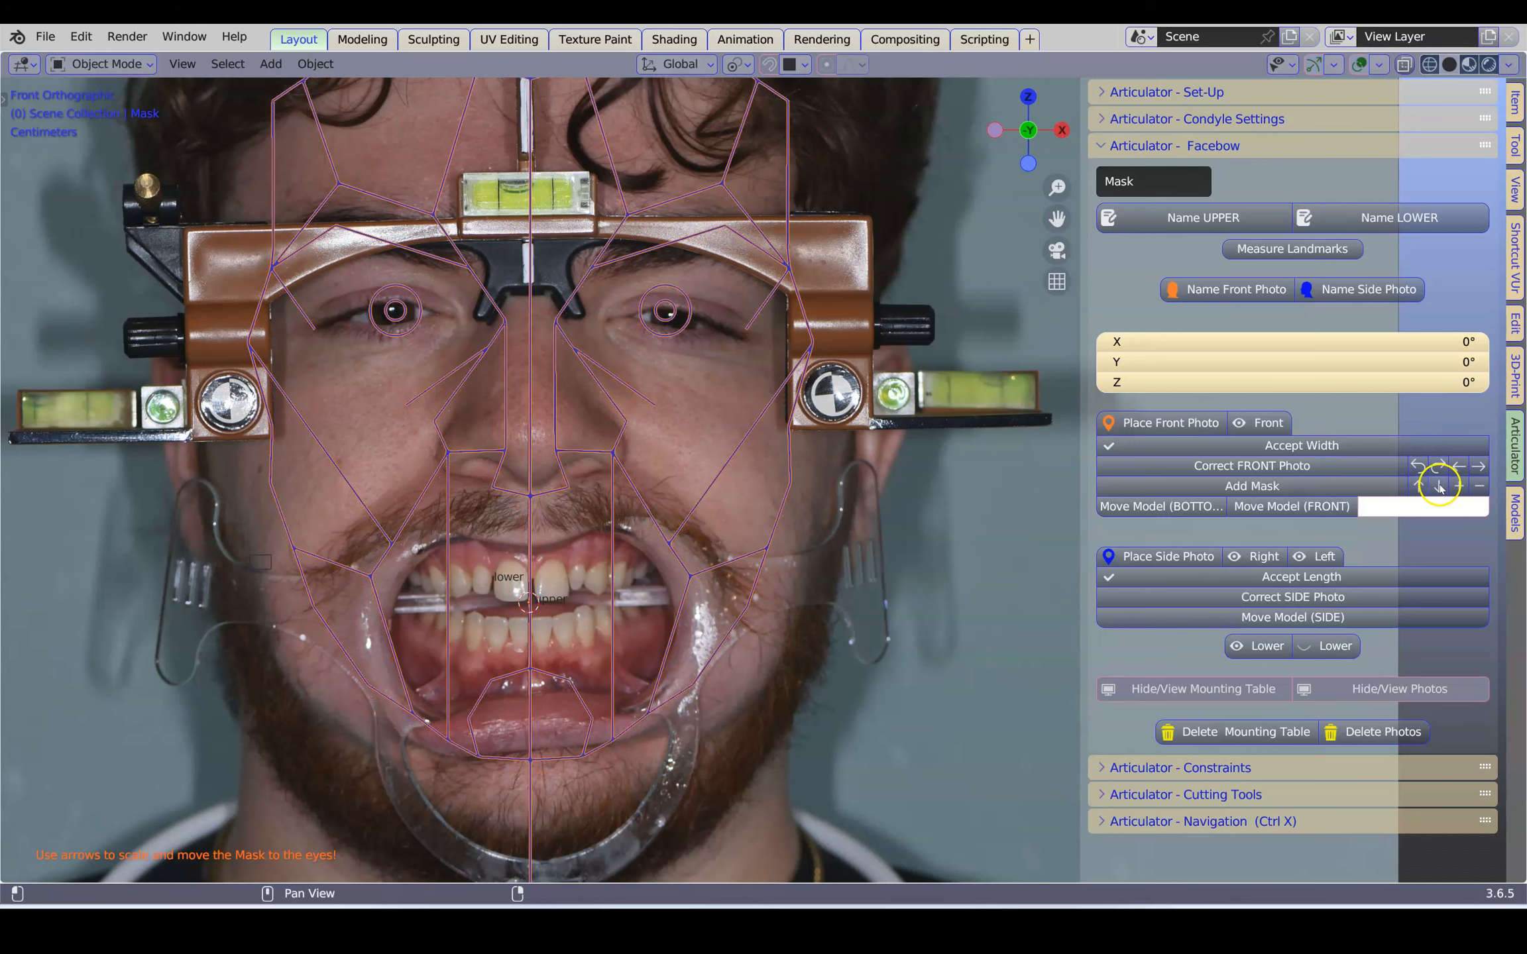
click(1439, 487)
click(1484, 485)
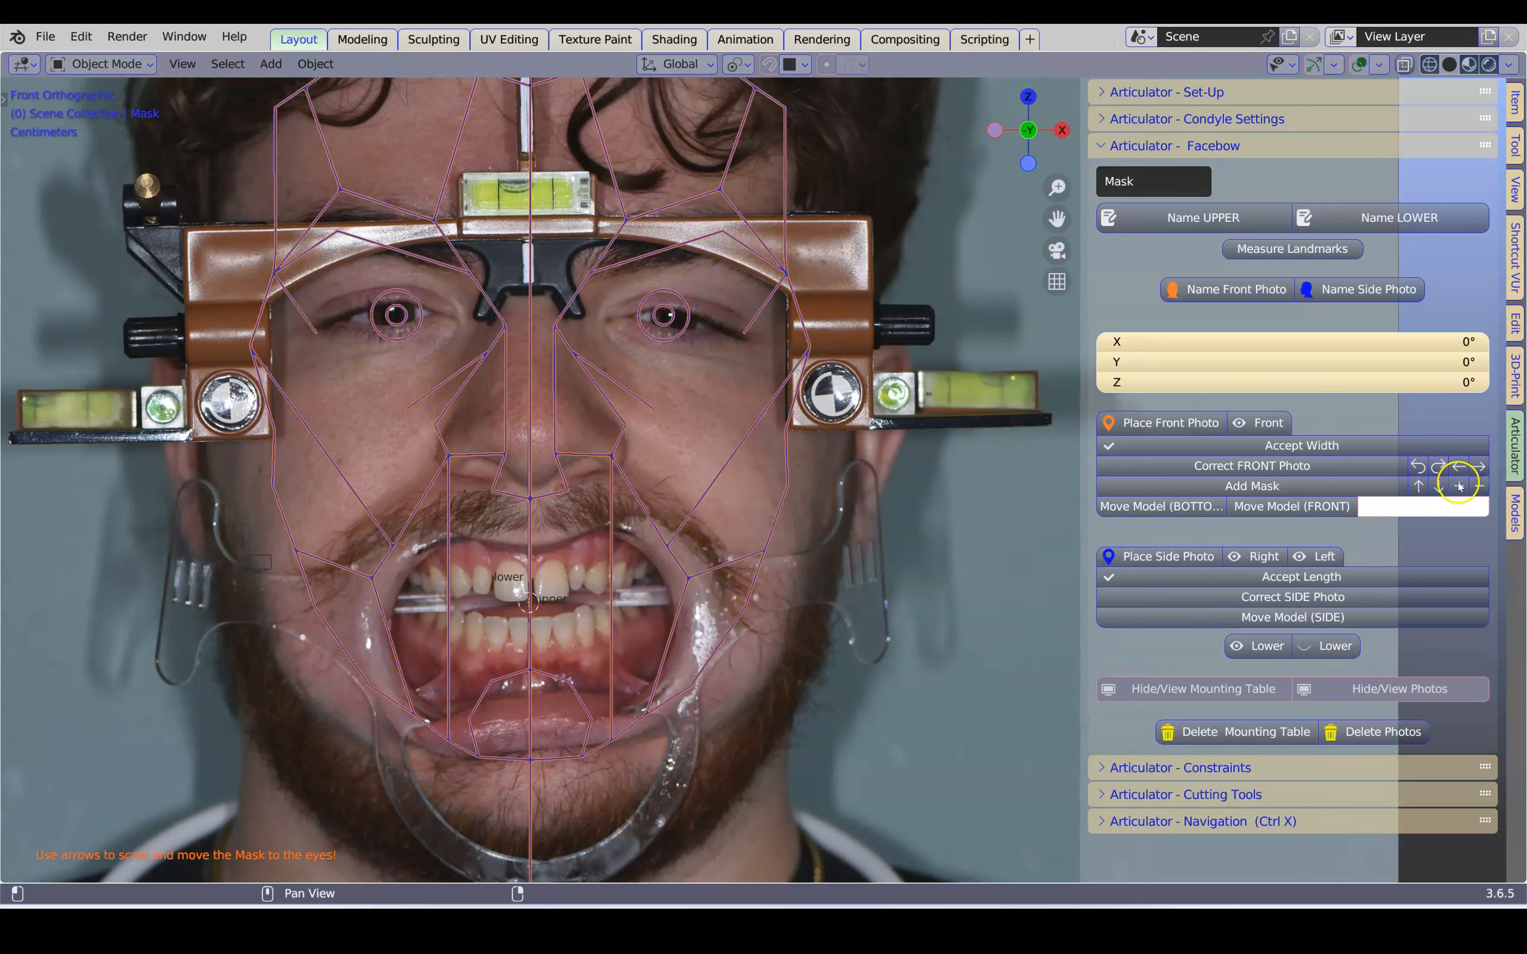
click(1458, 487)
click(1457, 487)
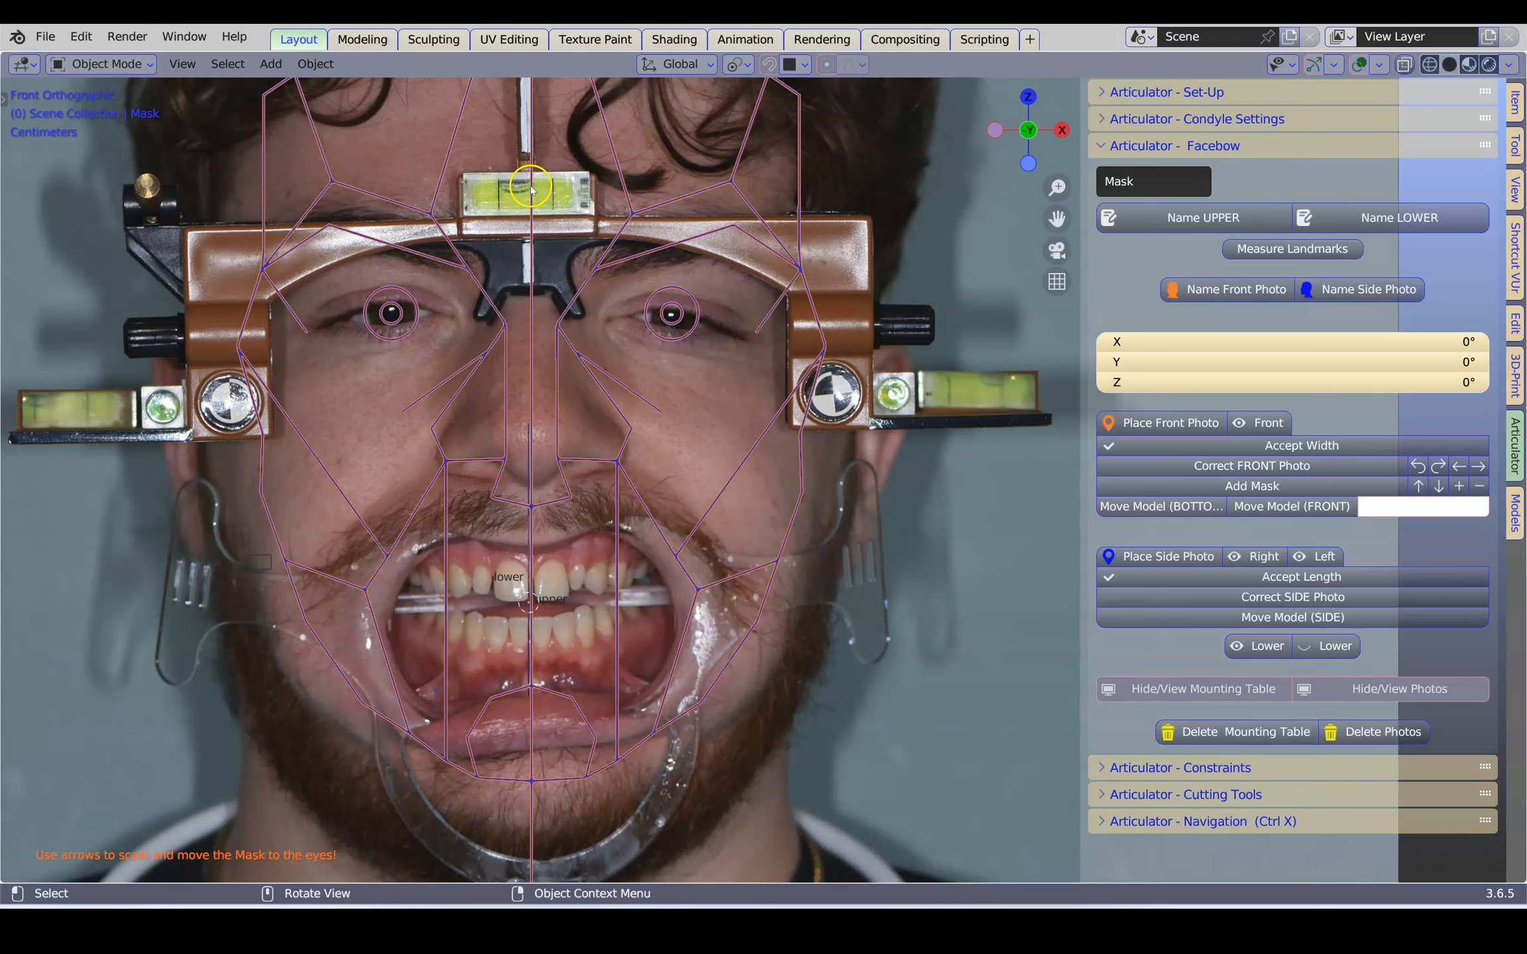
Try rotating the front photo to about -0.46° around Y, and rotate it back
click(1417, 467)
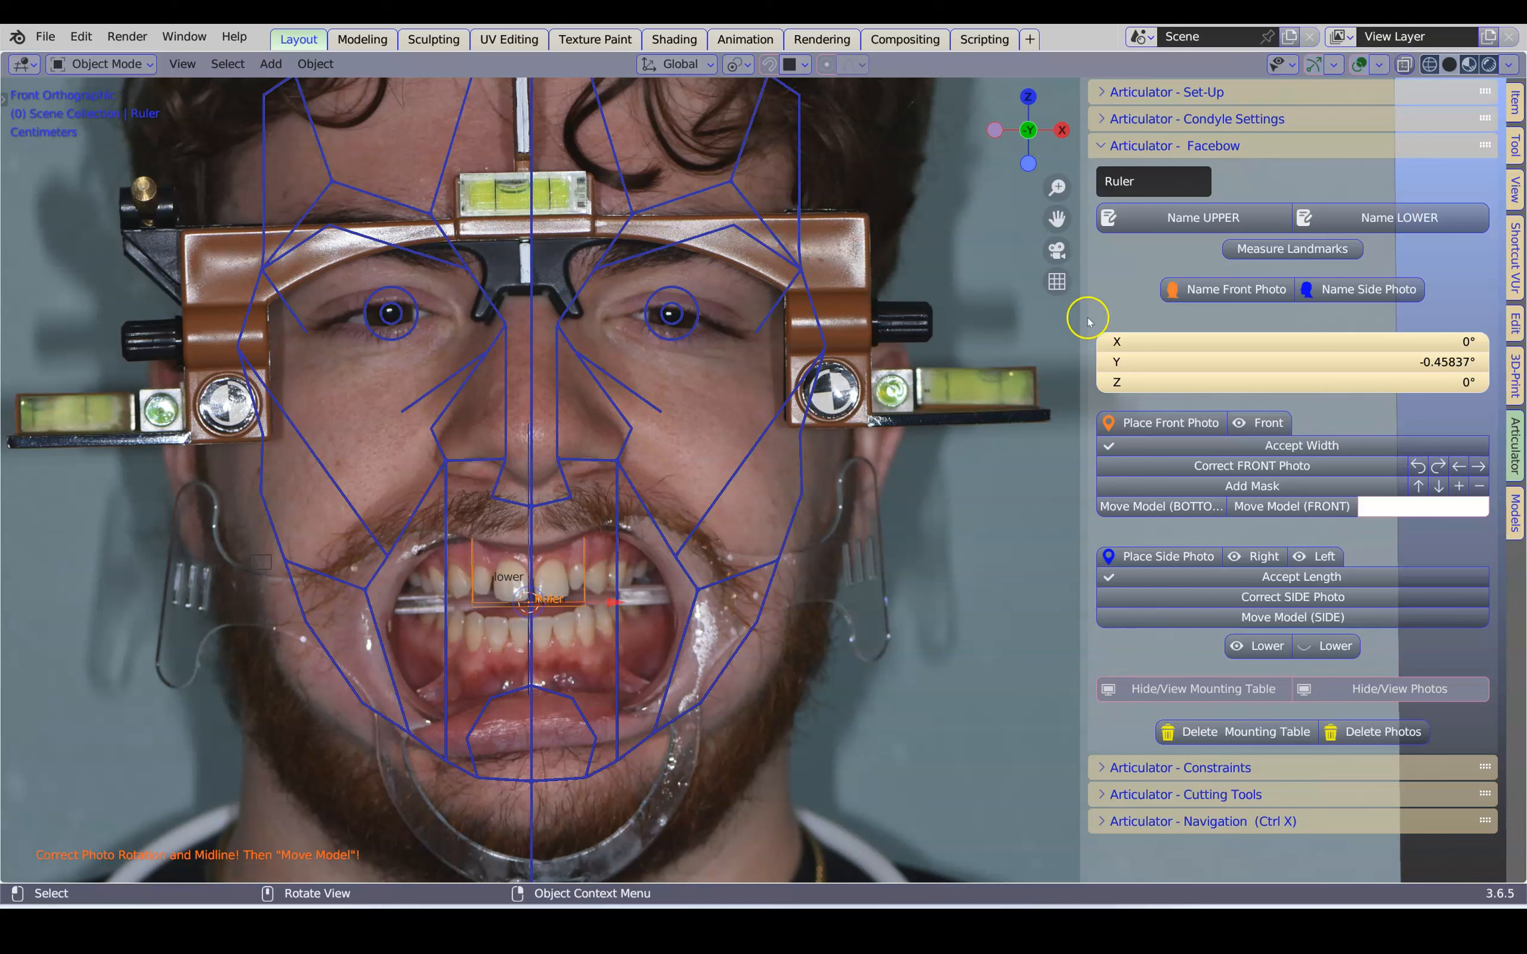
click(1439, 466)
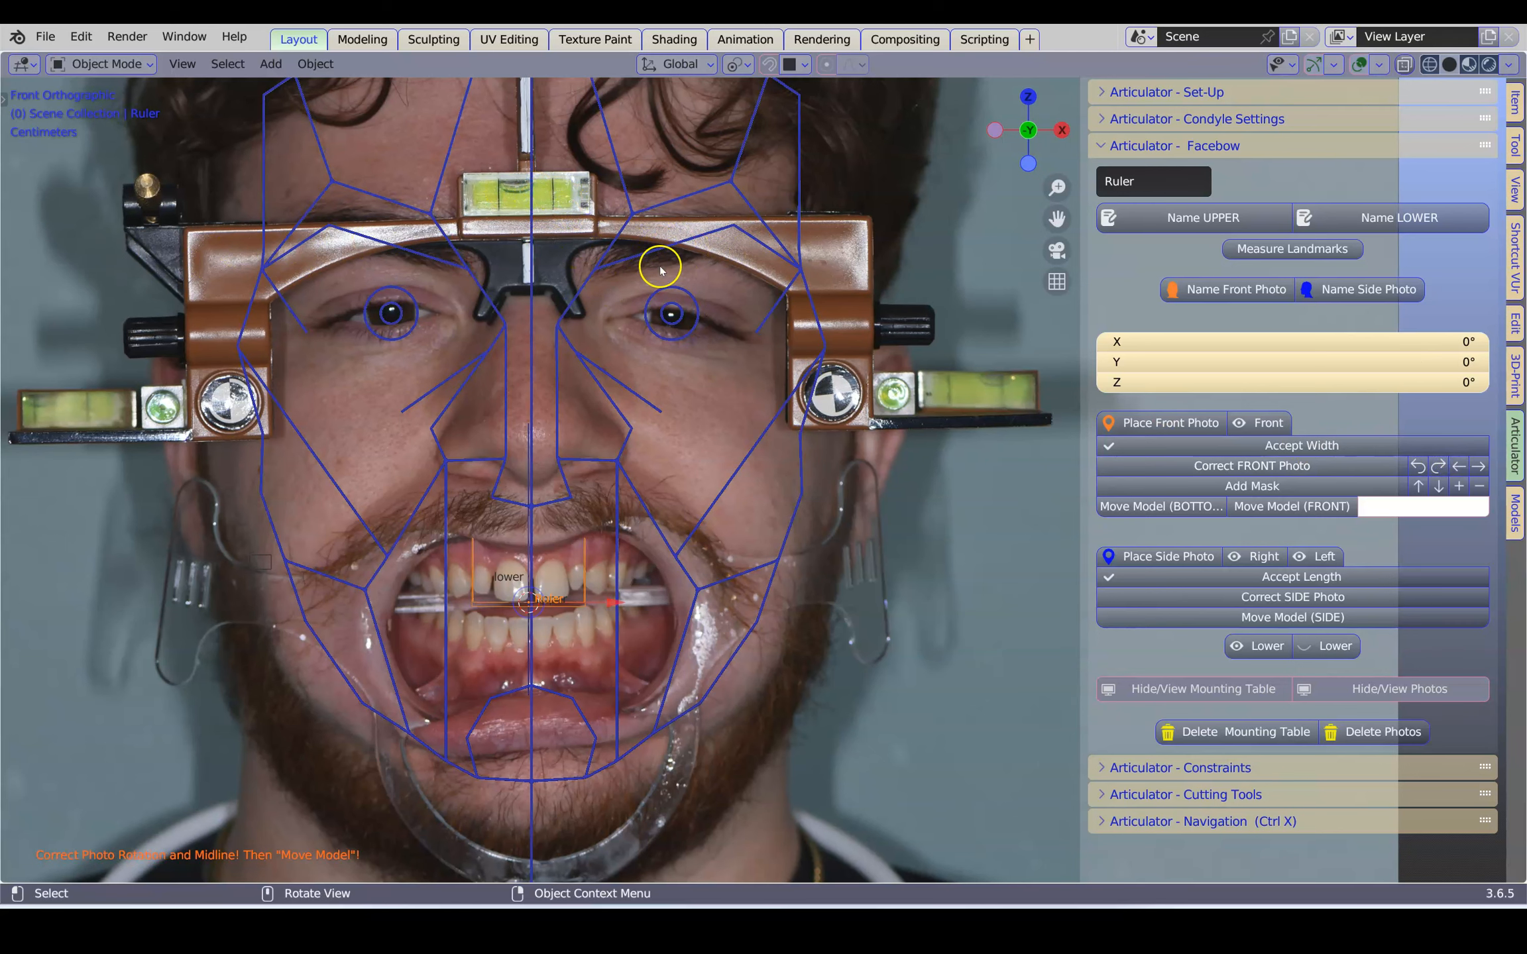
scroll(635, 278, down, 1)
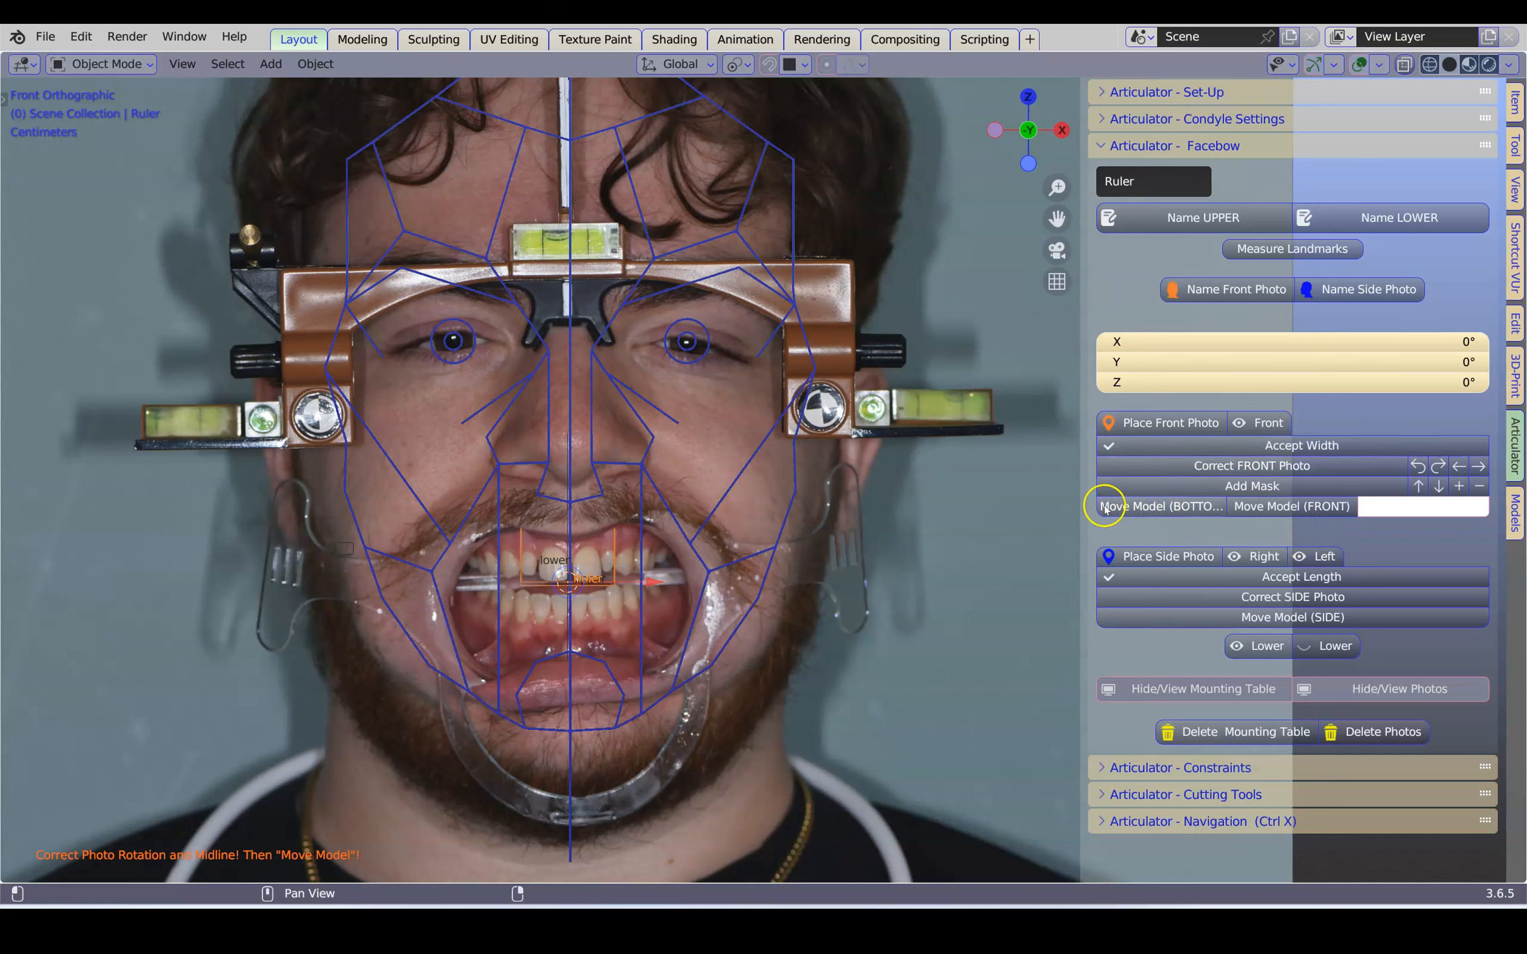
Start moving the upper model in the bottom view and bring its central incisors to the stopper on the midline
drag(1087, 501, 872, 524)
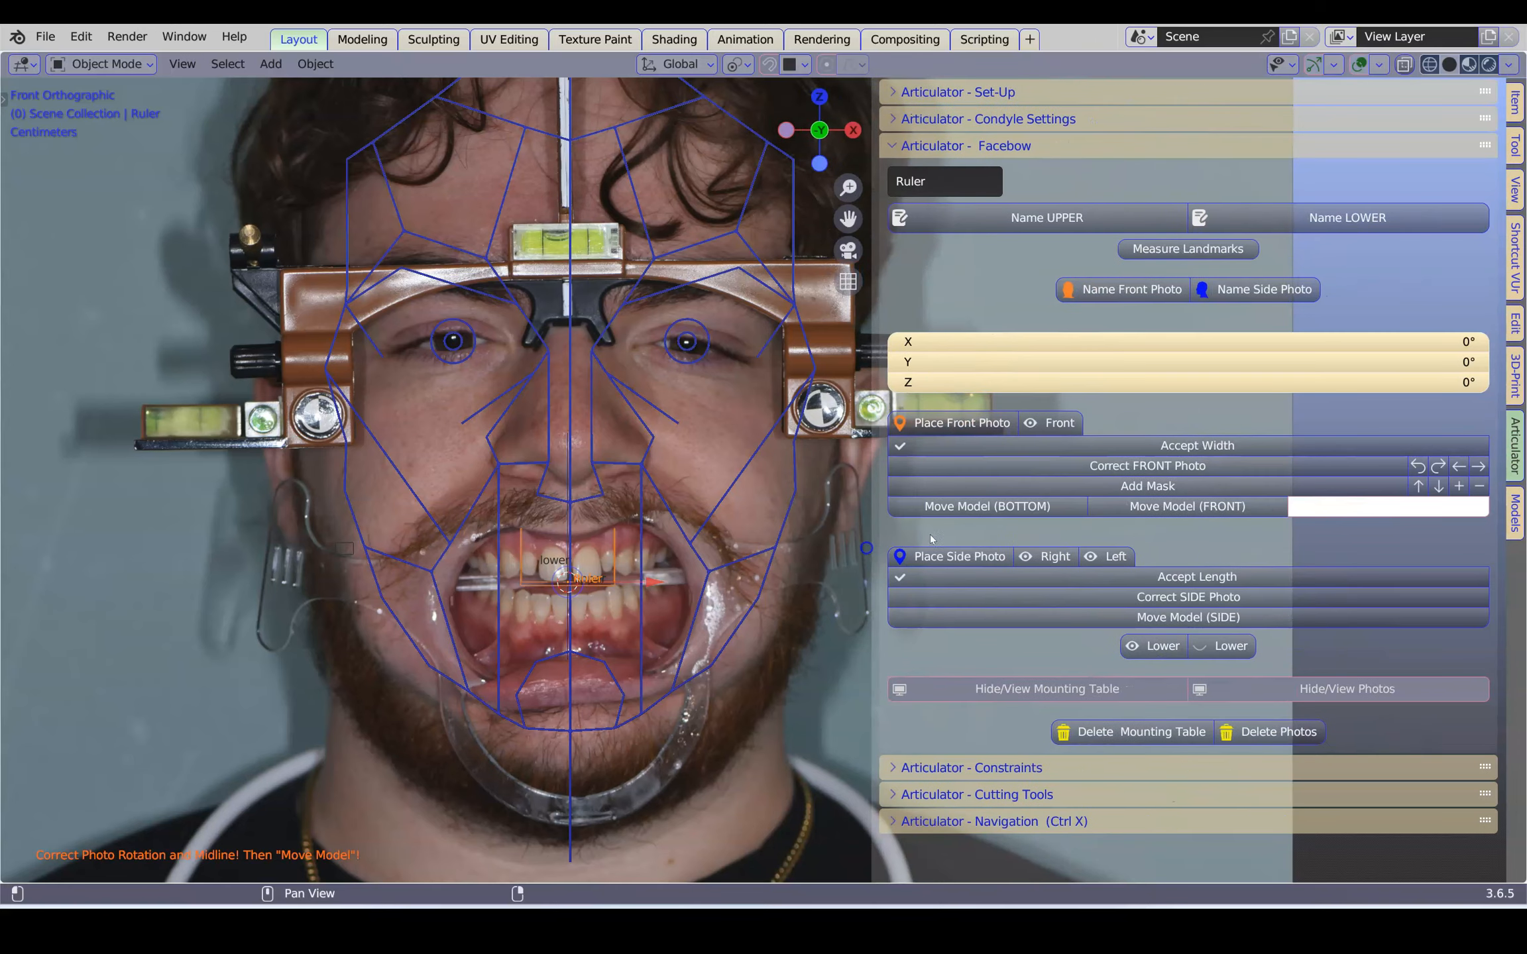
click(977, 507)
scroll(579, 555, up, 5)
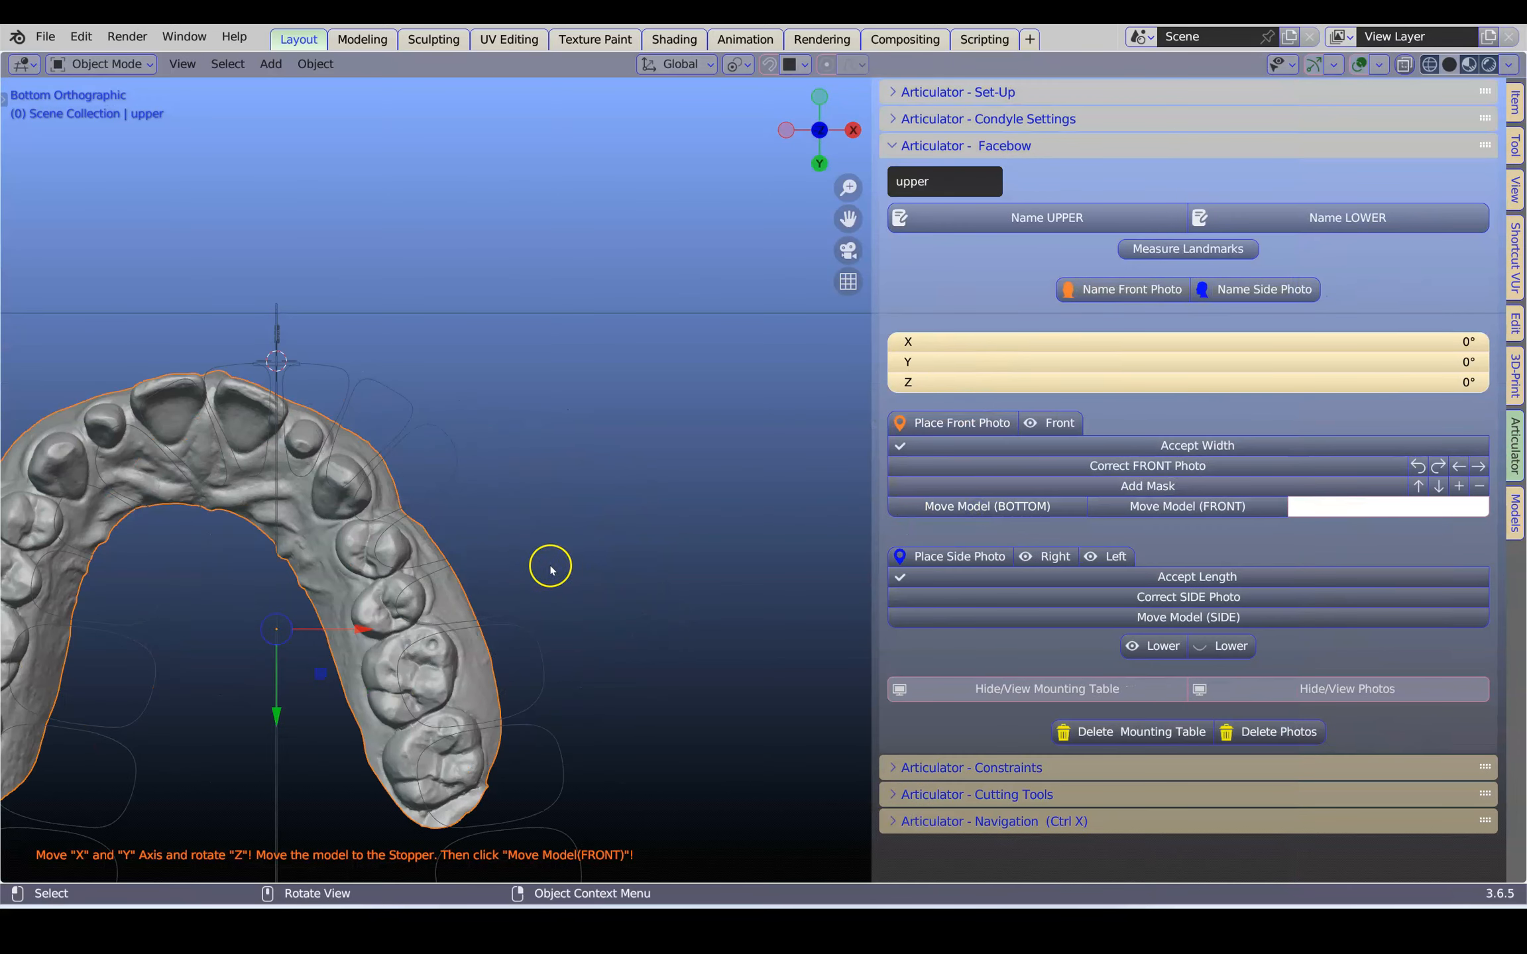
key(g)
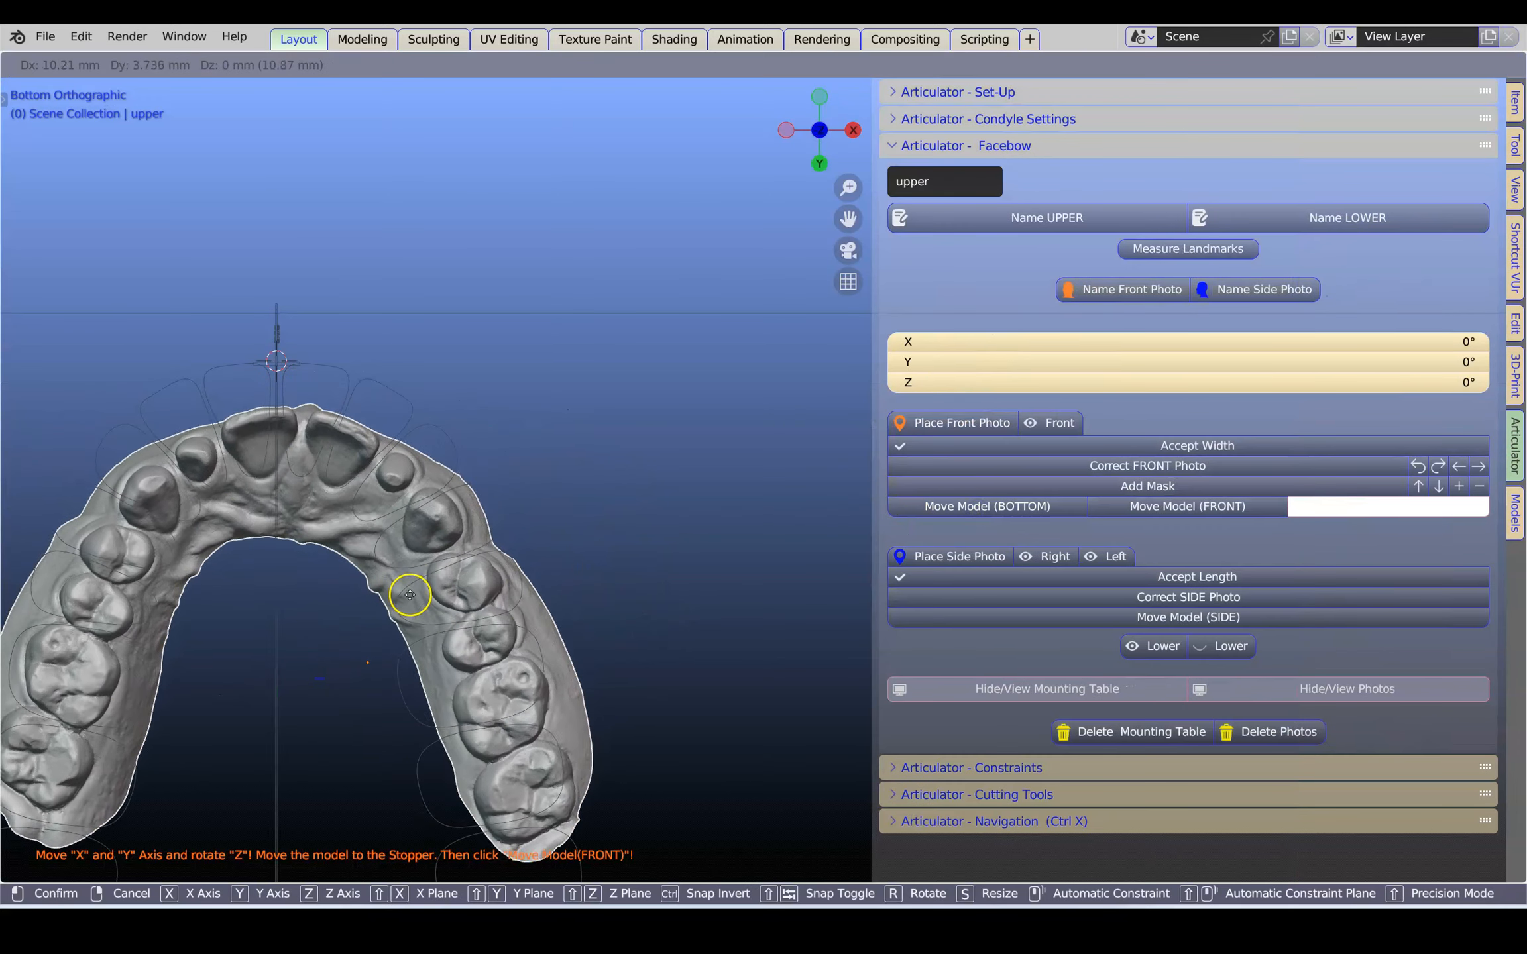
click(388, 558)
Rotate the upper model to about -1.57° around Z and move its incisors back against the stopper
shift+middle_drag(388, 559, 674, 536)
drag(876, 471, 1250, 463)
scroll(628, 510, up, 2)
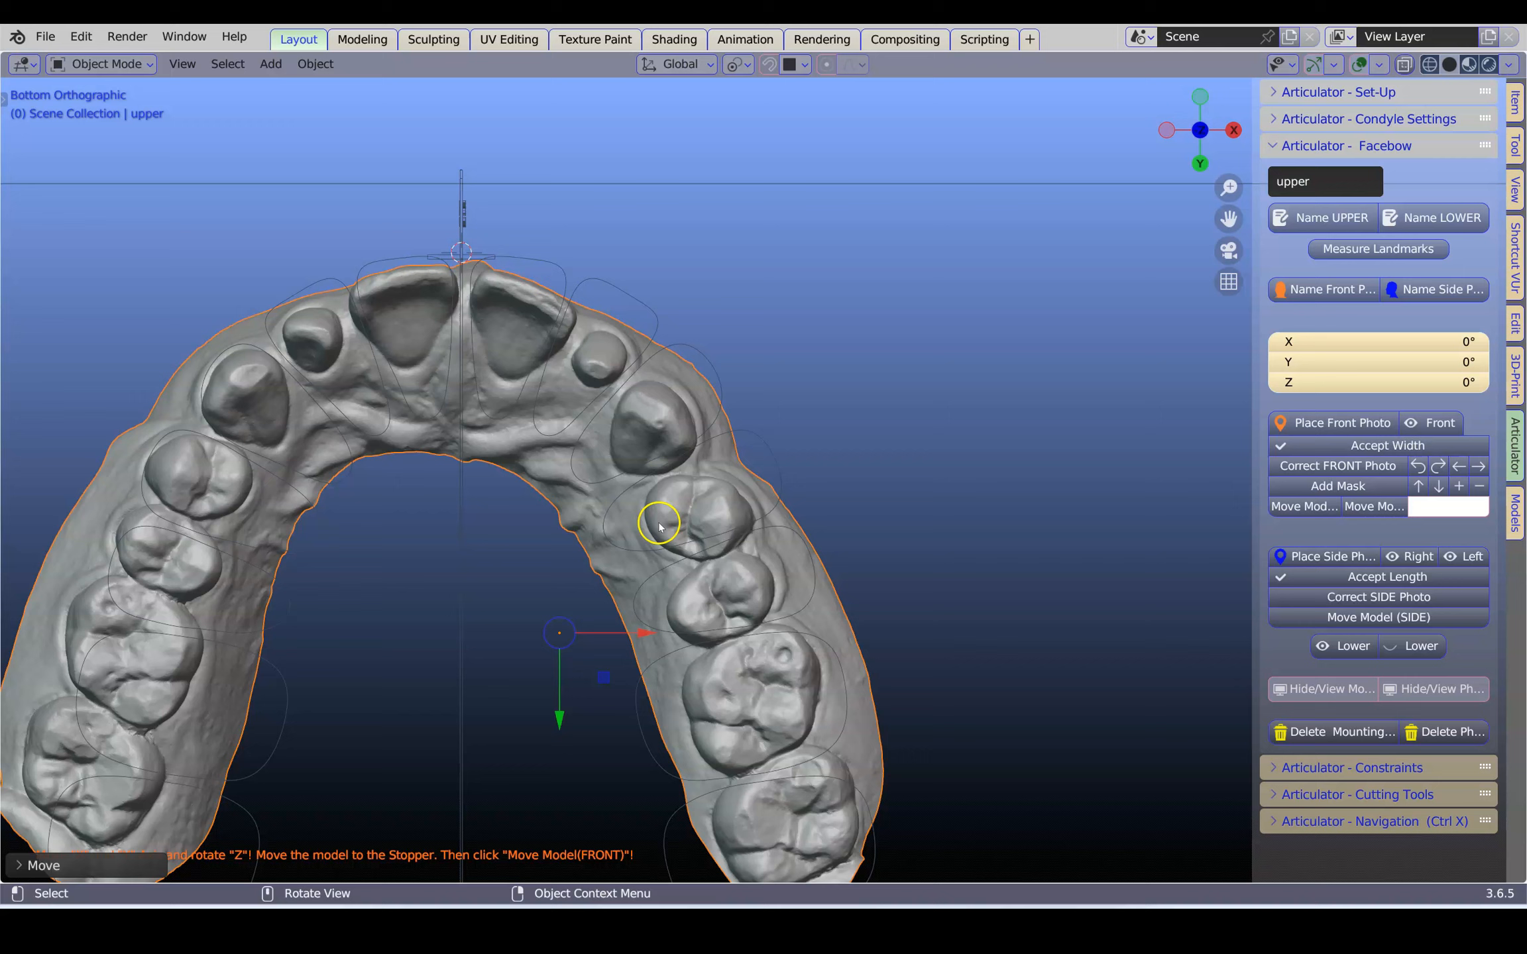
key(r)
click(835, 576)
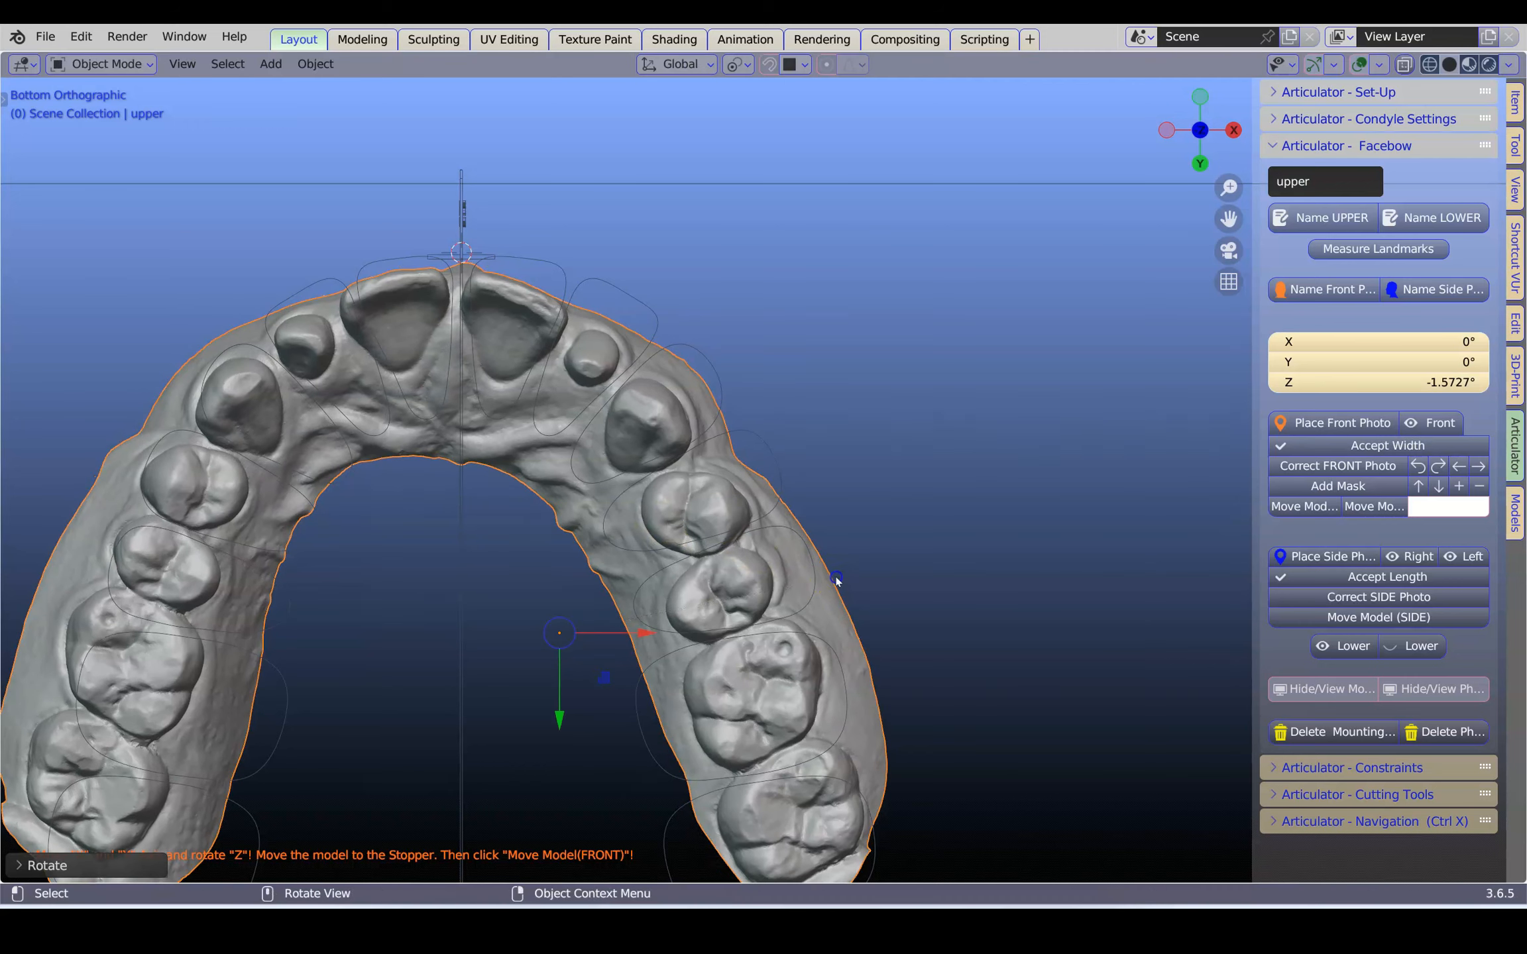
key(g)
click(634, 562)
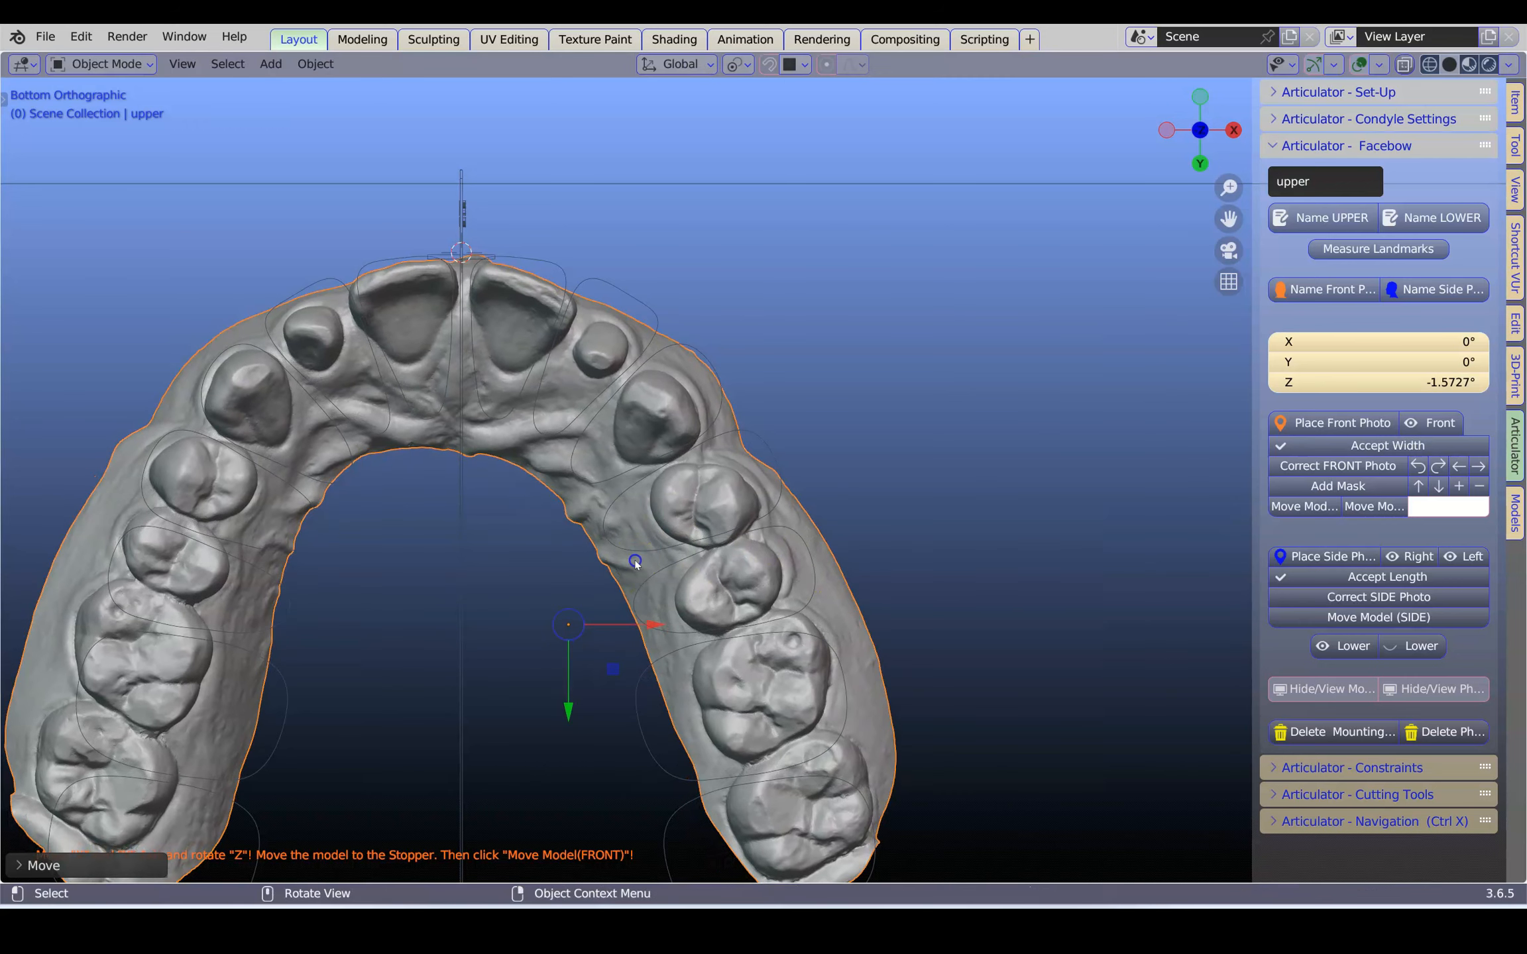
Fine-tune the upper model in the bottom view, rotating it to about -2.72° around Z and centring its incisors on the midline
scroll(487, 515, up, 3)
shift+middle_drag(487, 514, 974, 713)
scroll(649, 344, up, 5)
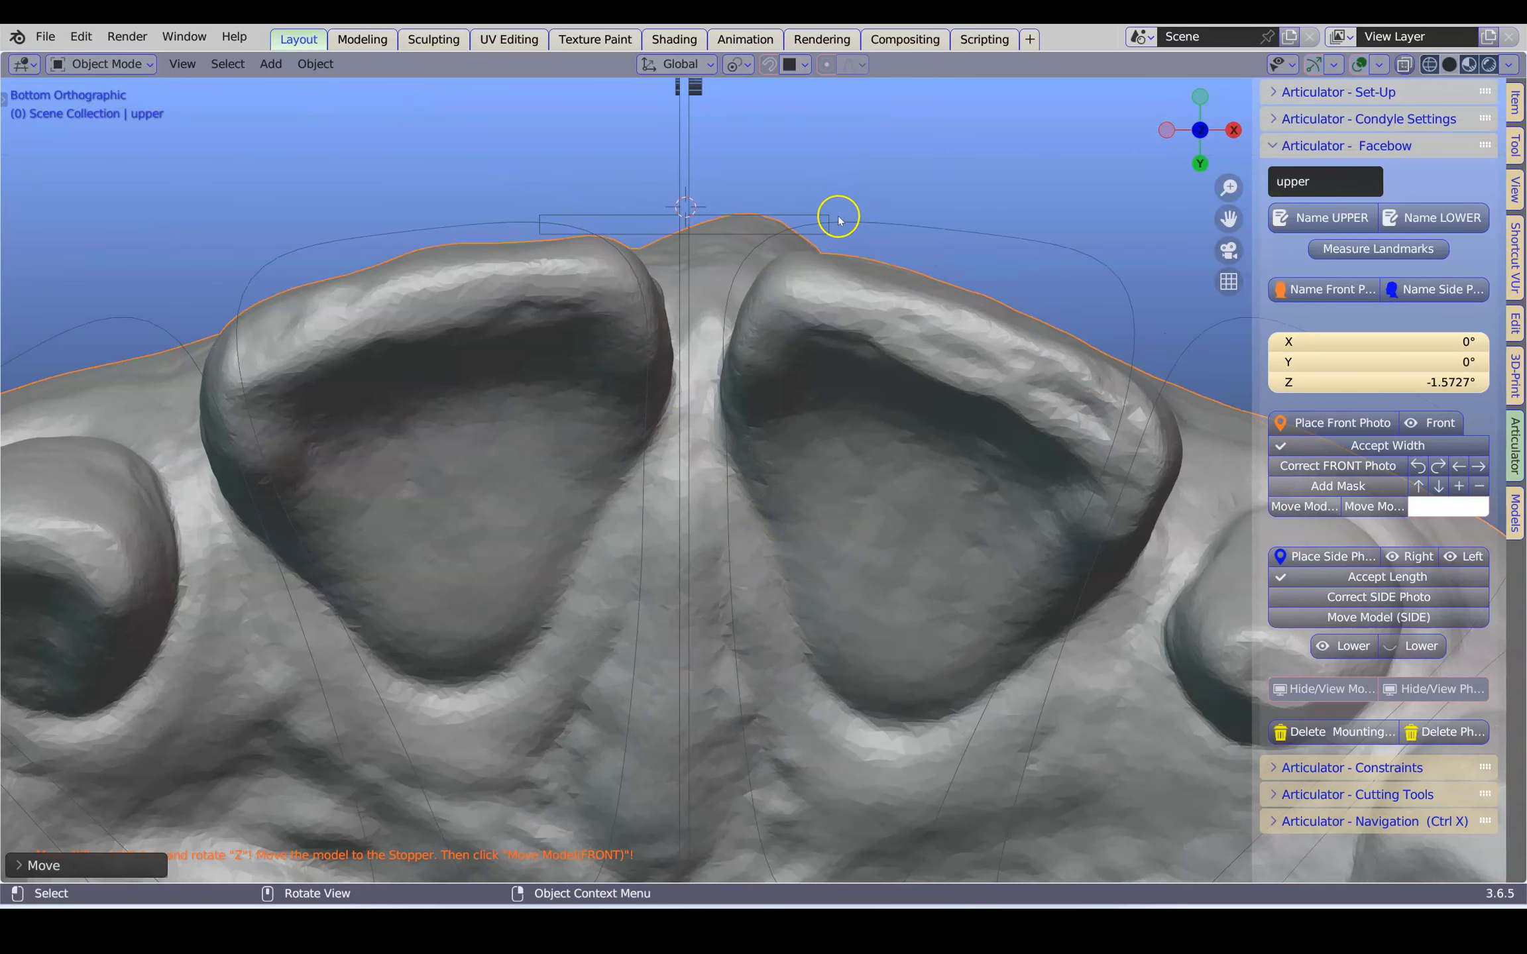
scroll(828, 225, down, 2)
scroll(792, 481, down, 1)
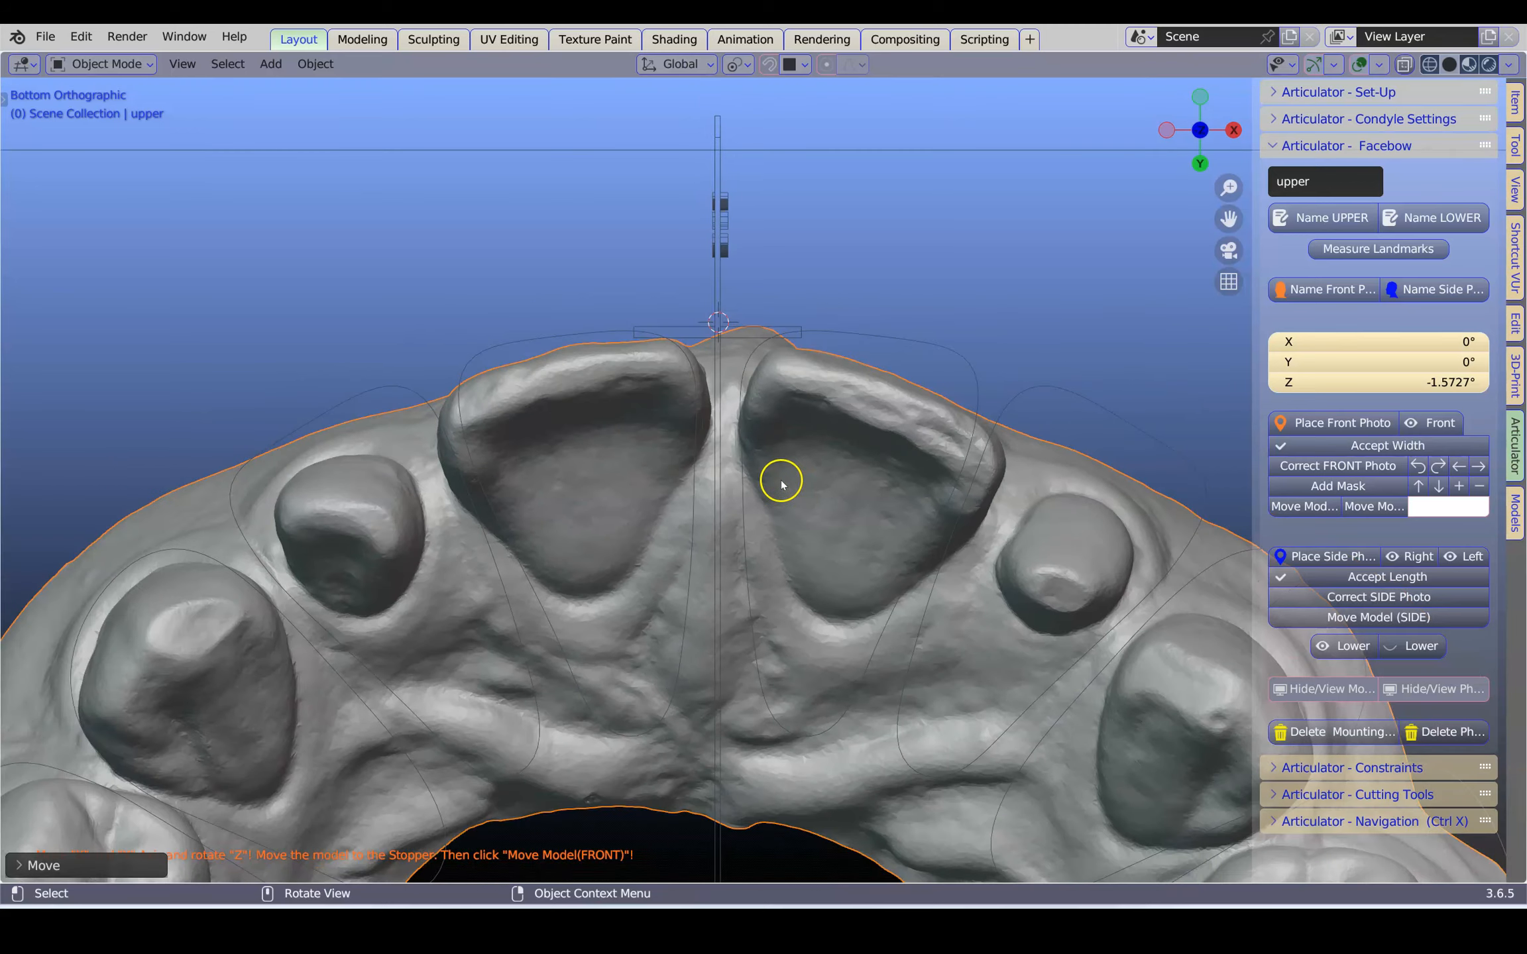
shift+middle_drag(780, 480, 686, 472)
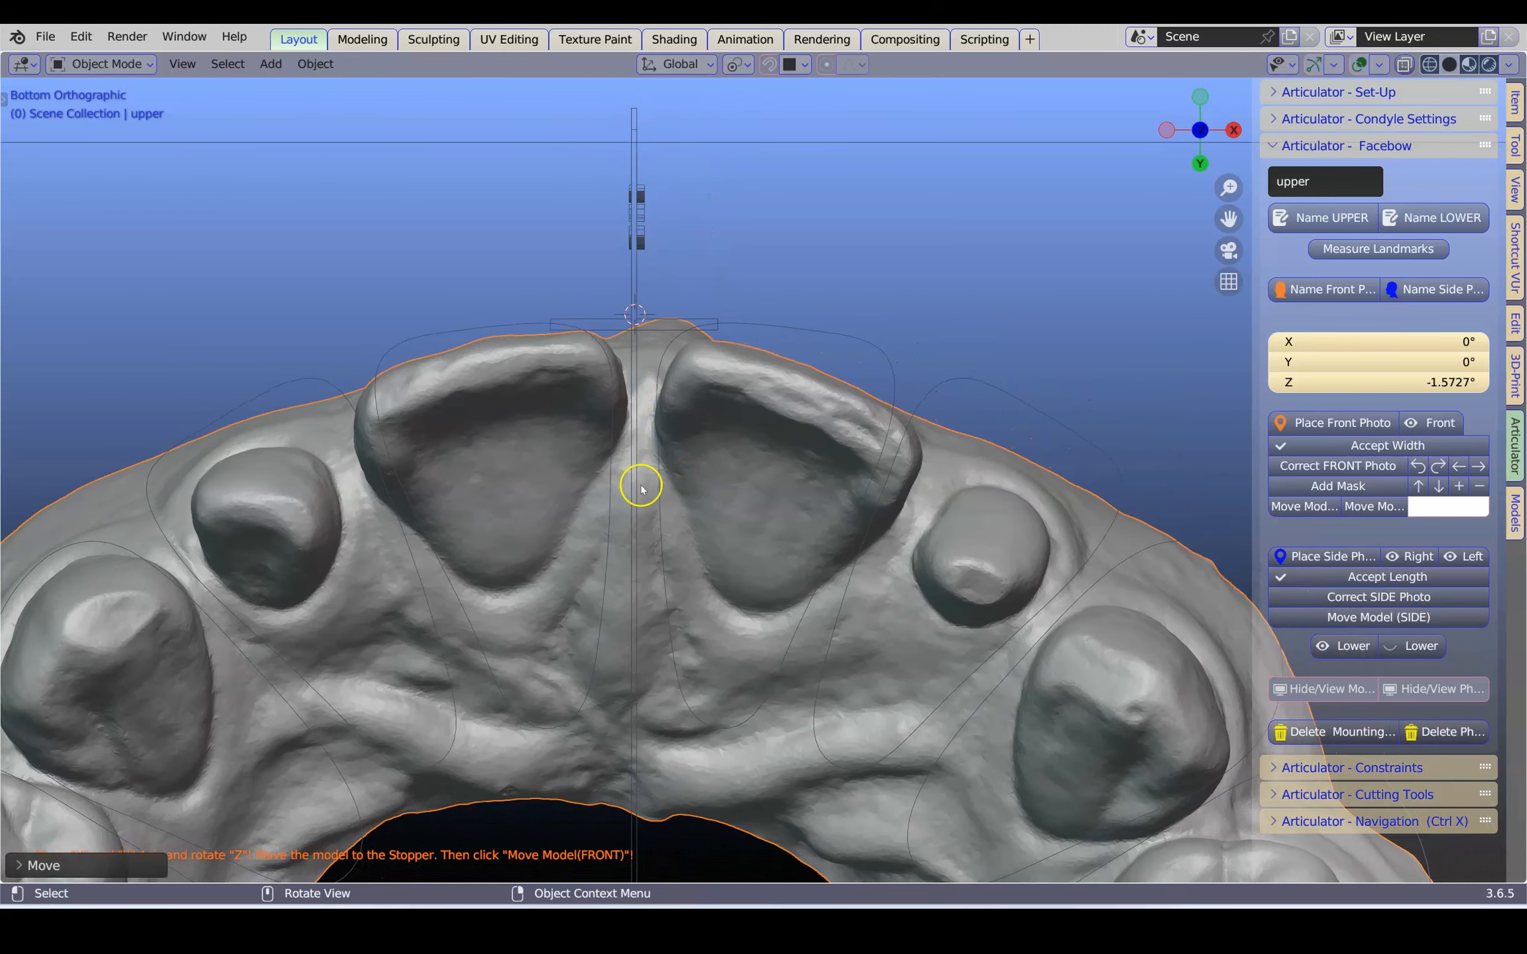
key(g)
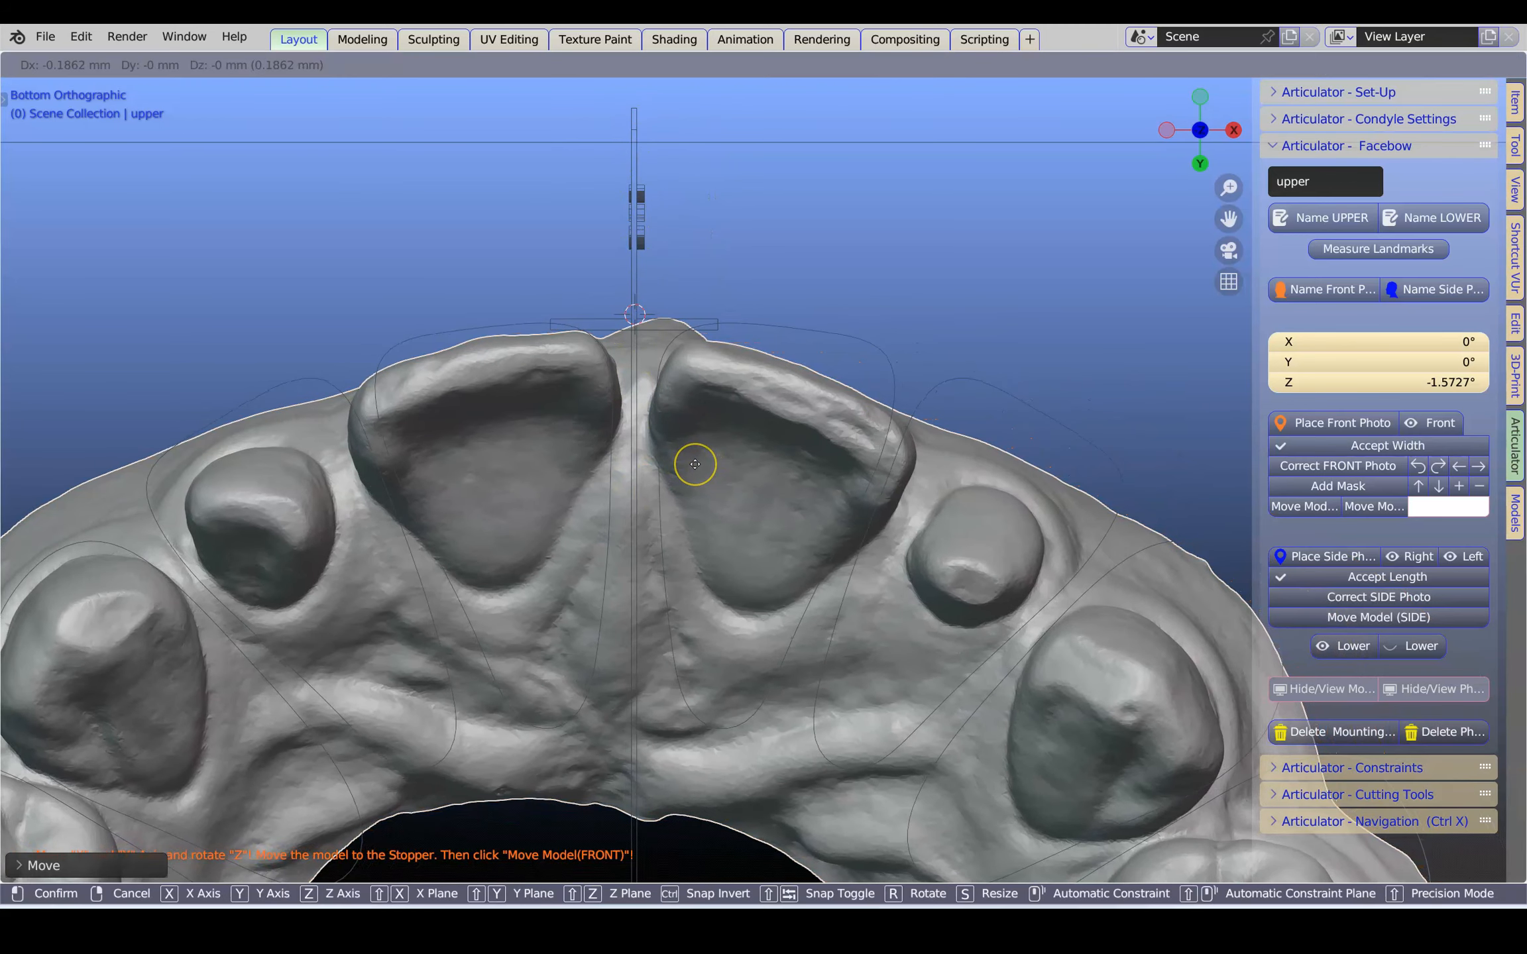
click(695, 464)
key(r)
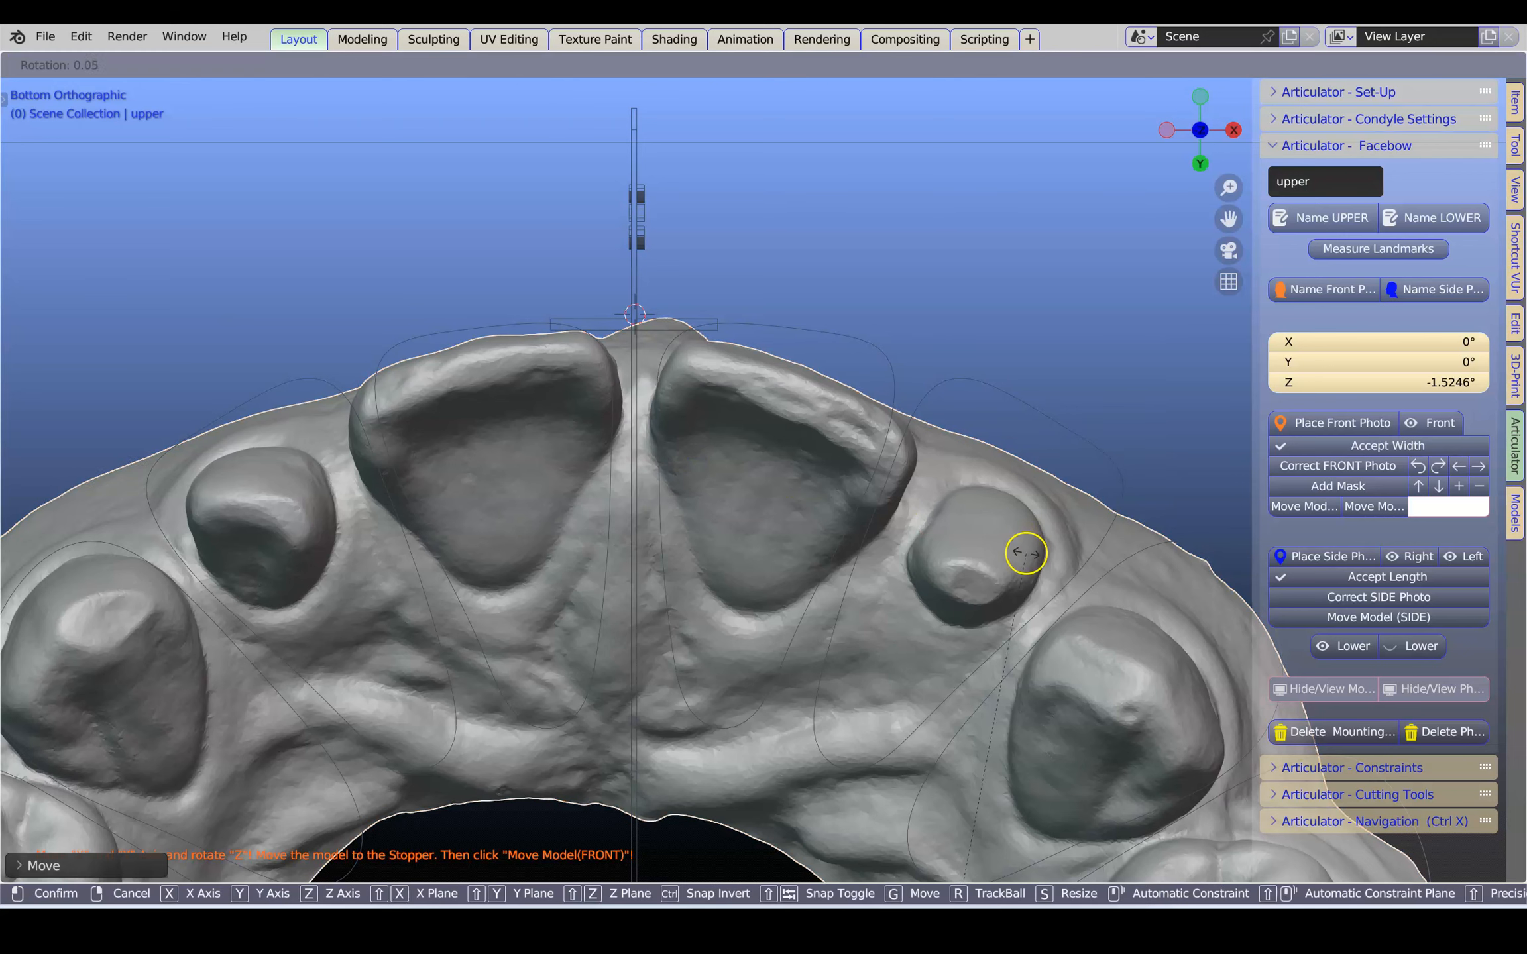
click(1009, 545)
key(g)
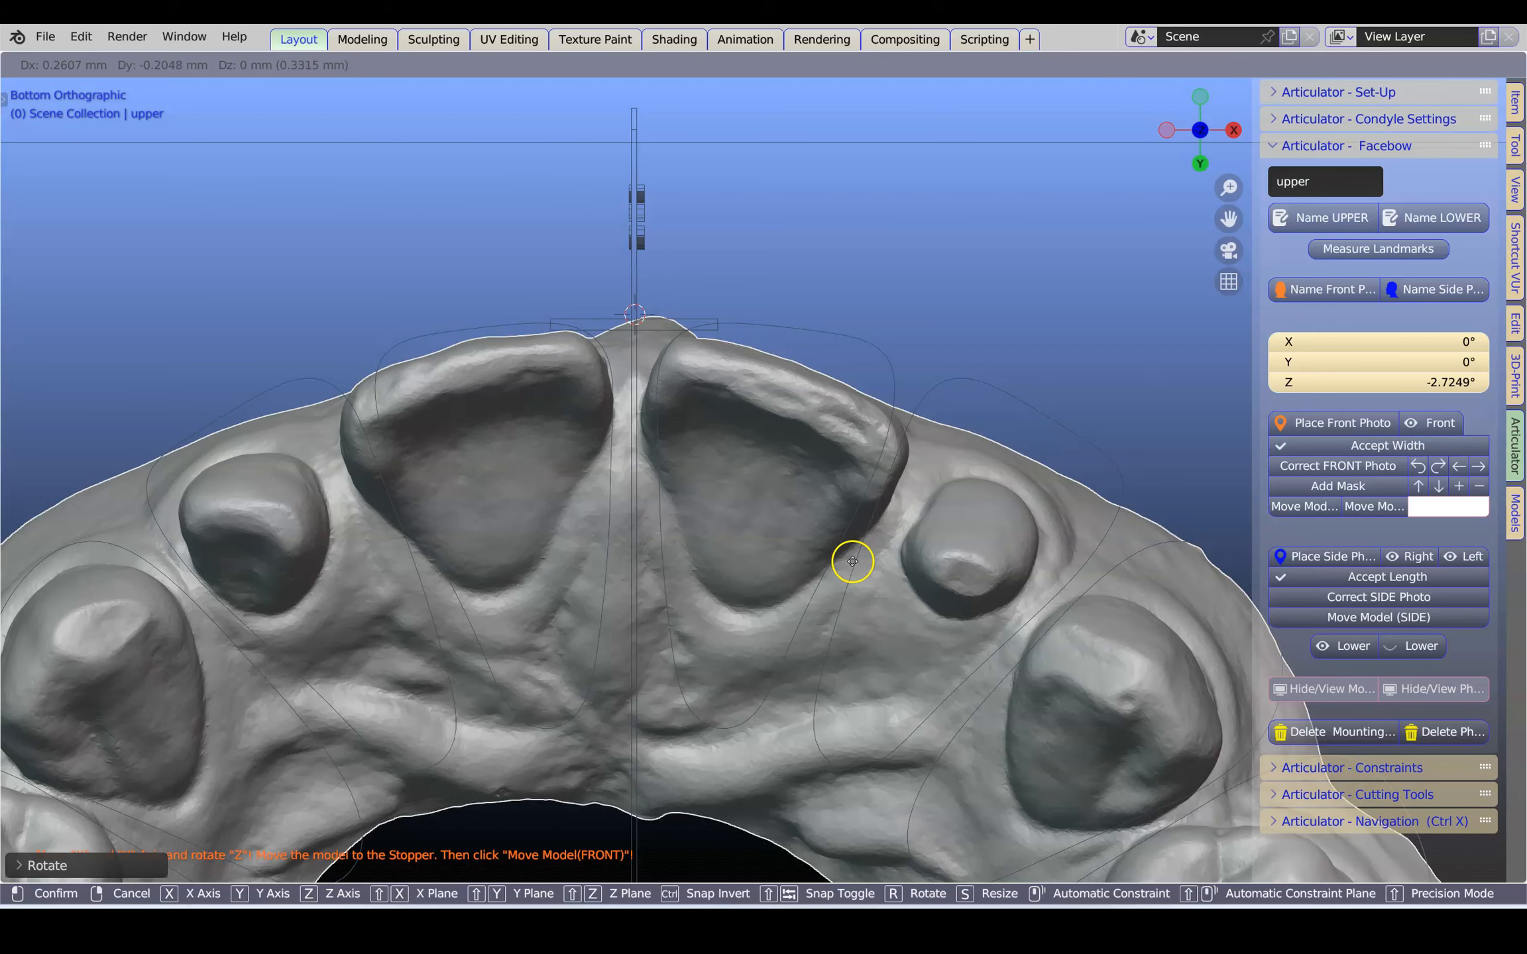
click(852, 561)
Switch to moving the upper model in the front view and lower it until its teeth overlap the upper teeth in the photo
scroll(853, 562, down, 1)
scroll(854, 562, down, 4)
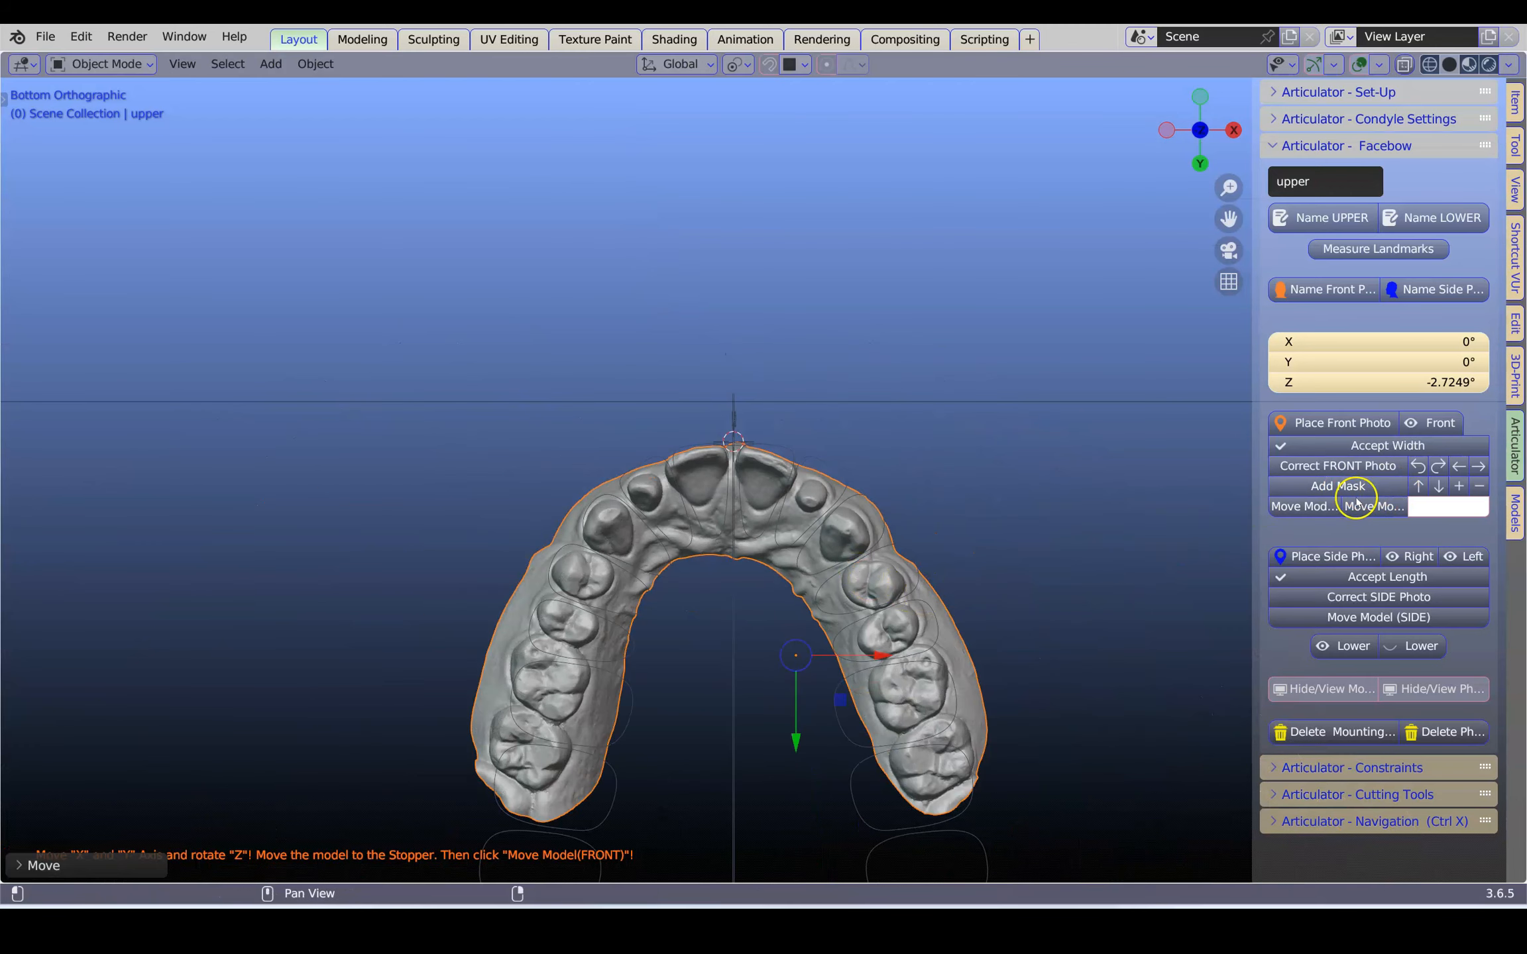
drag(1258, 472, 1089, 528)
click(1272, 508)
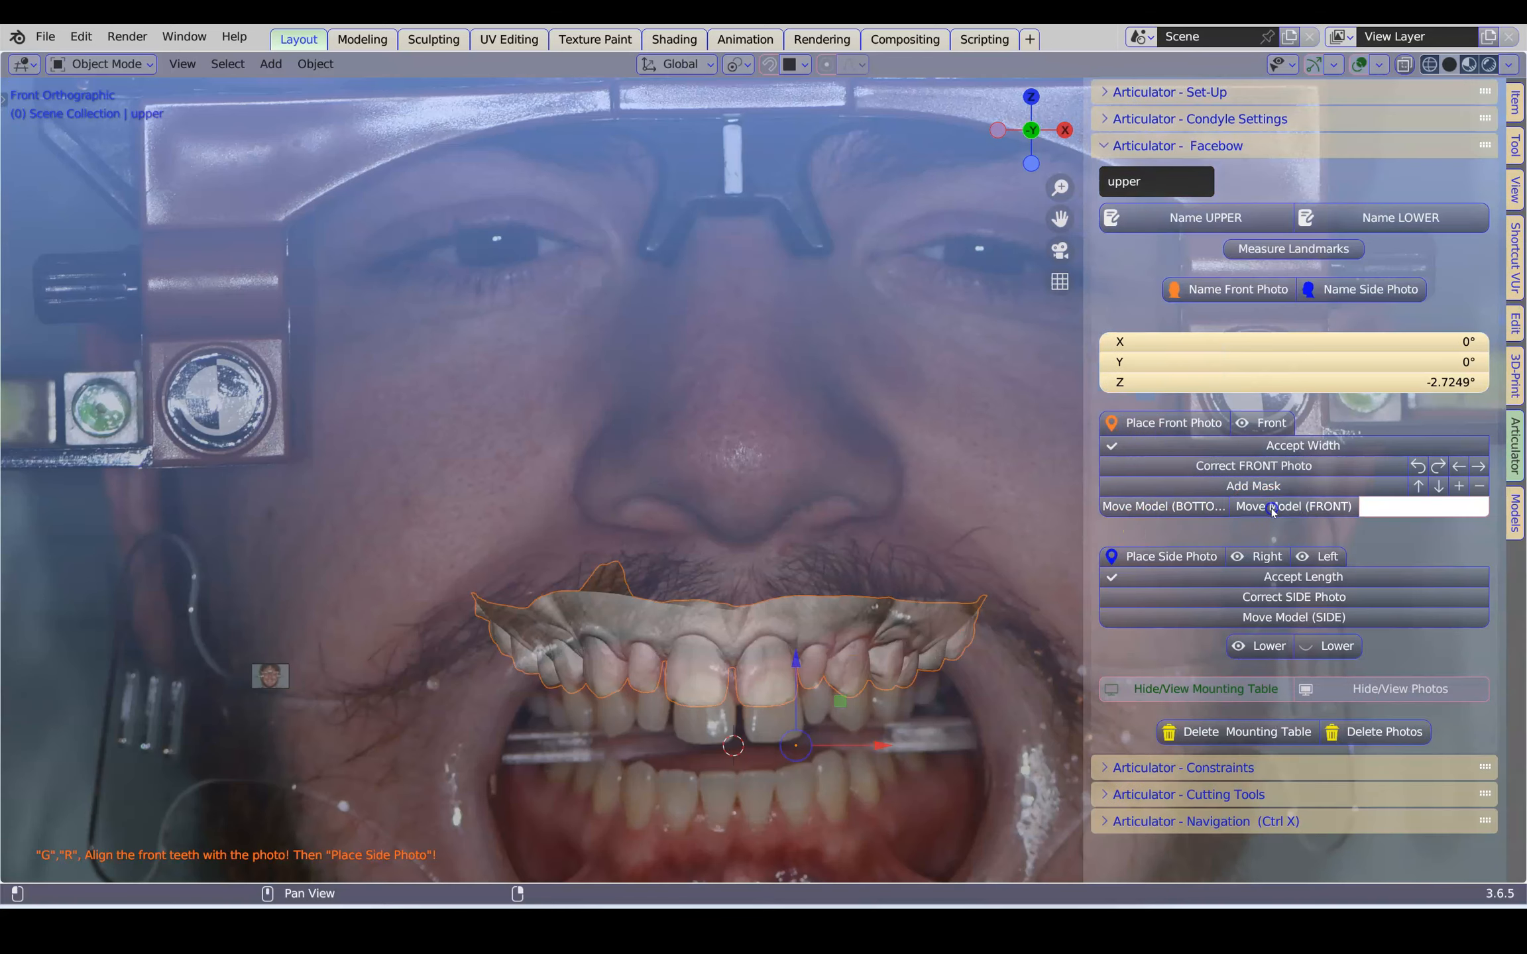
scroll(921, 556, down, 2)
scroll(838, 555, up, 5)
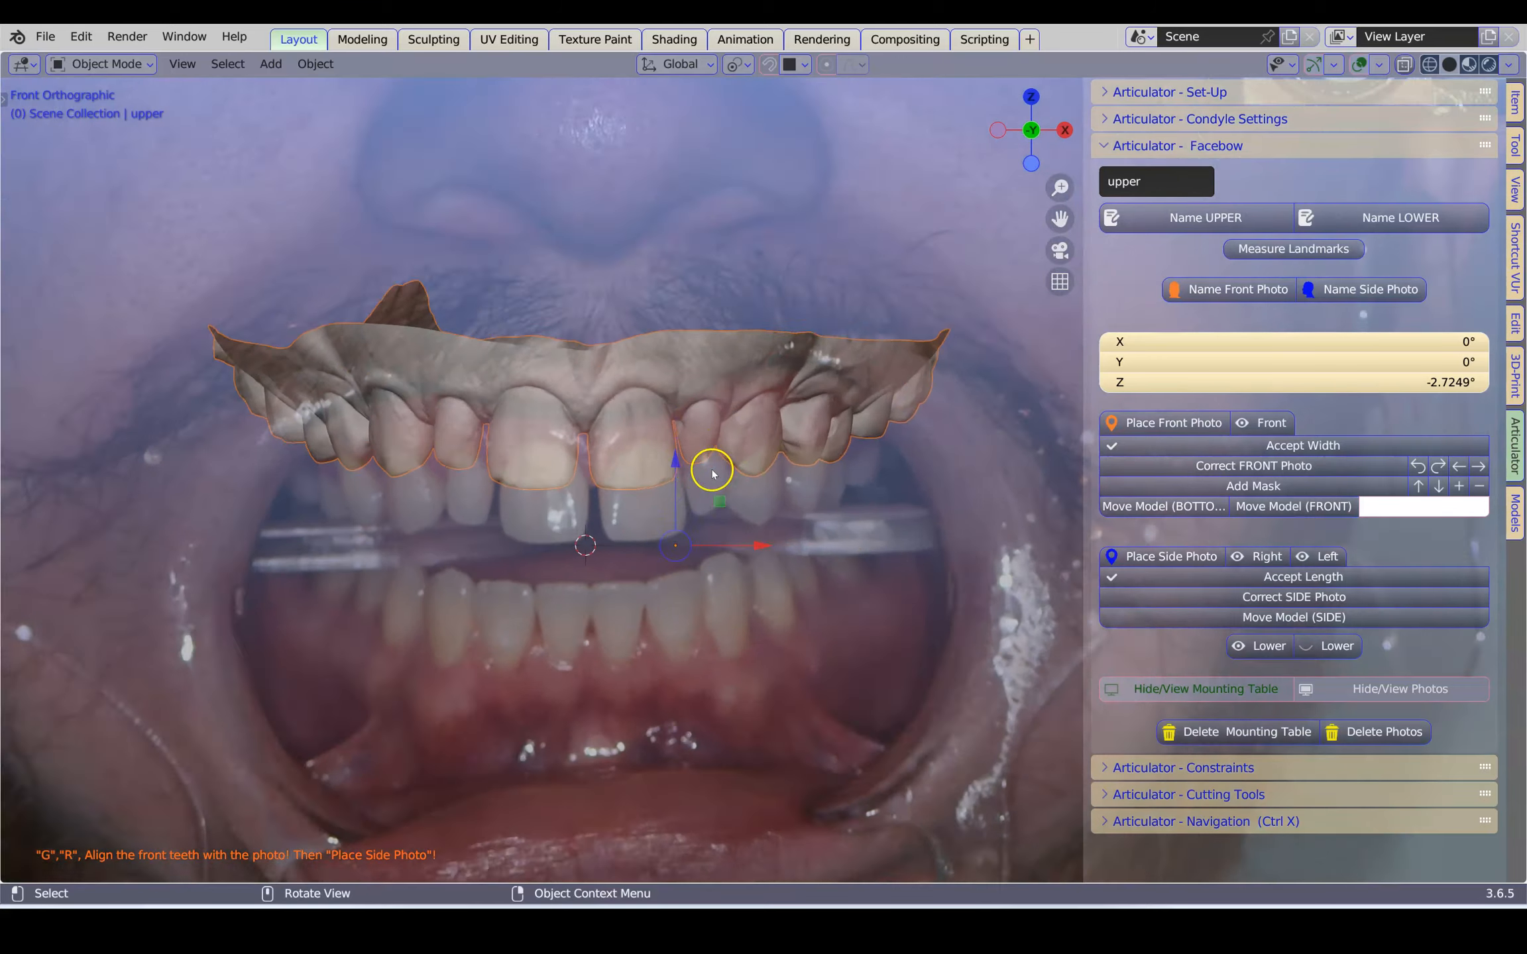
drag(741, 563, 762, 563)
drag(679, 472, 678, 533)
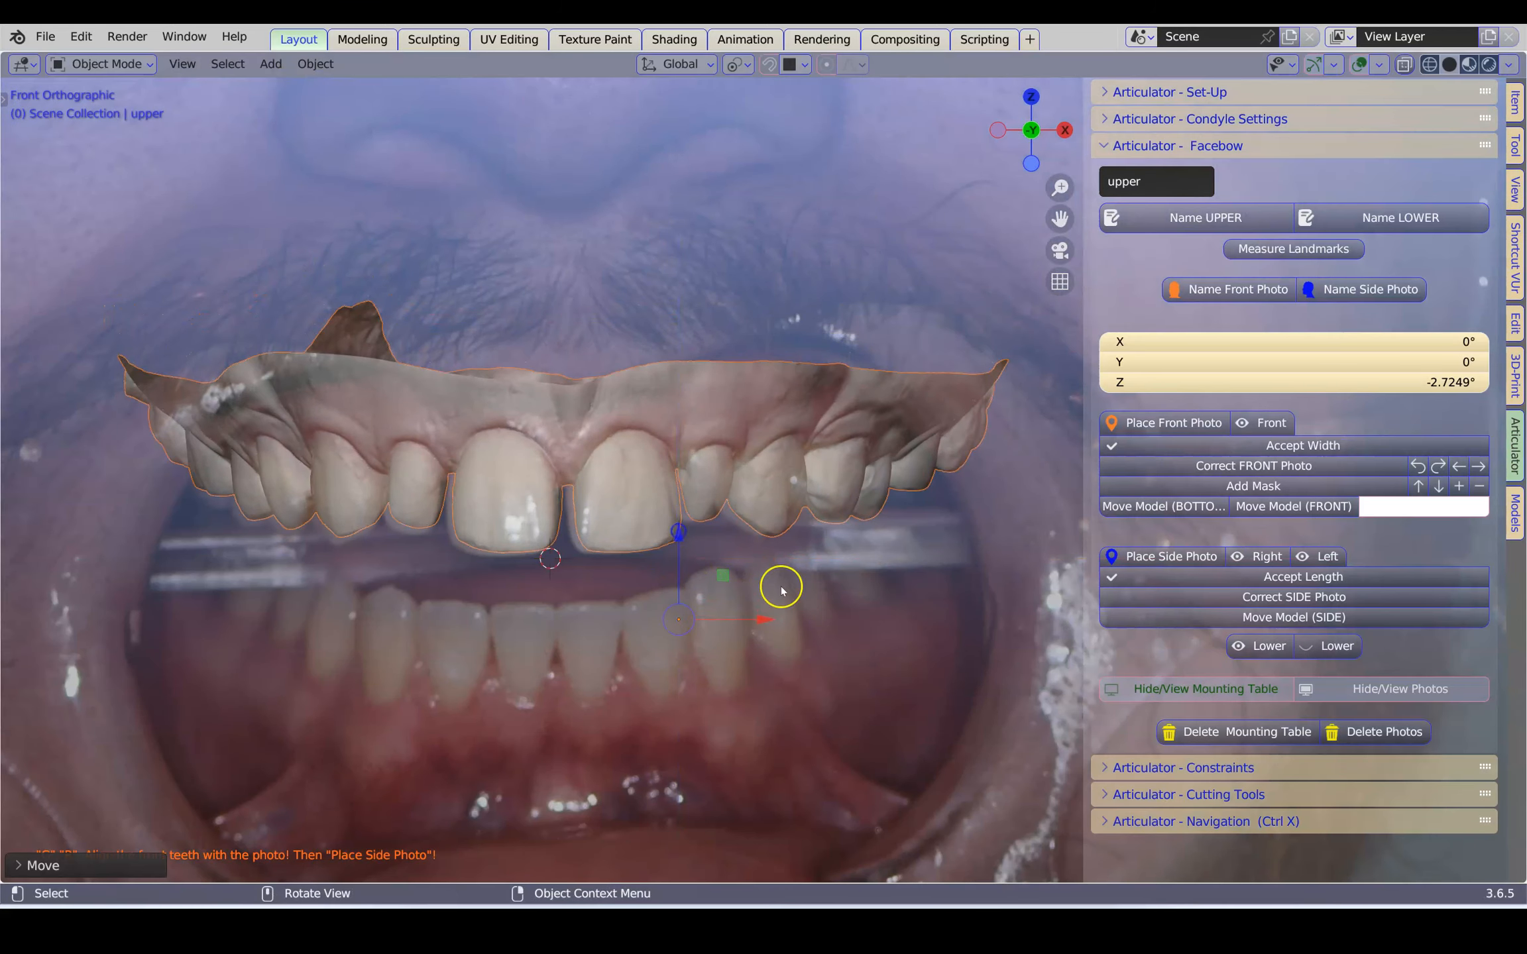
Shift the upper model slightly sideways and upward in the front view, and rotate it to about -2.6° around X
drag(768, 620, 761, 617)
mouse_move(673, 535)
mouse_down()
mouse_move(671, 749)
mouse_move(665, 496)
mouse_move(676, 524)
mouse_up()
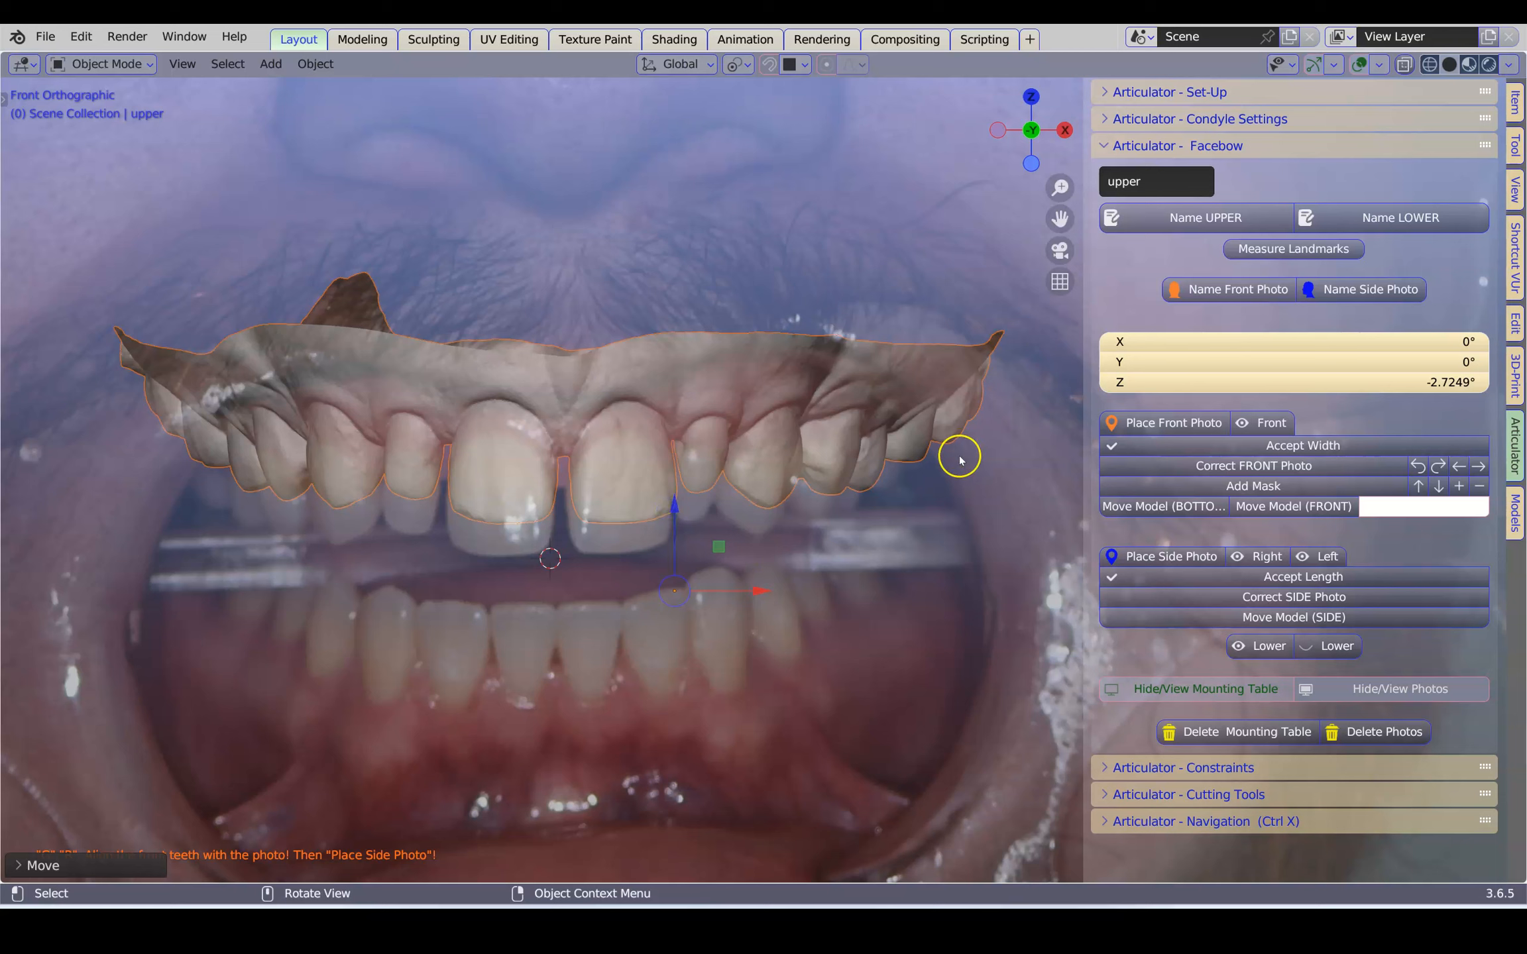
key(r)
key(x)
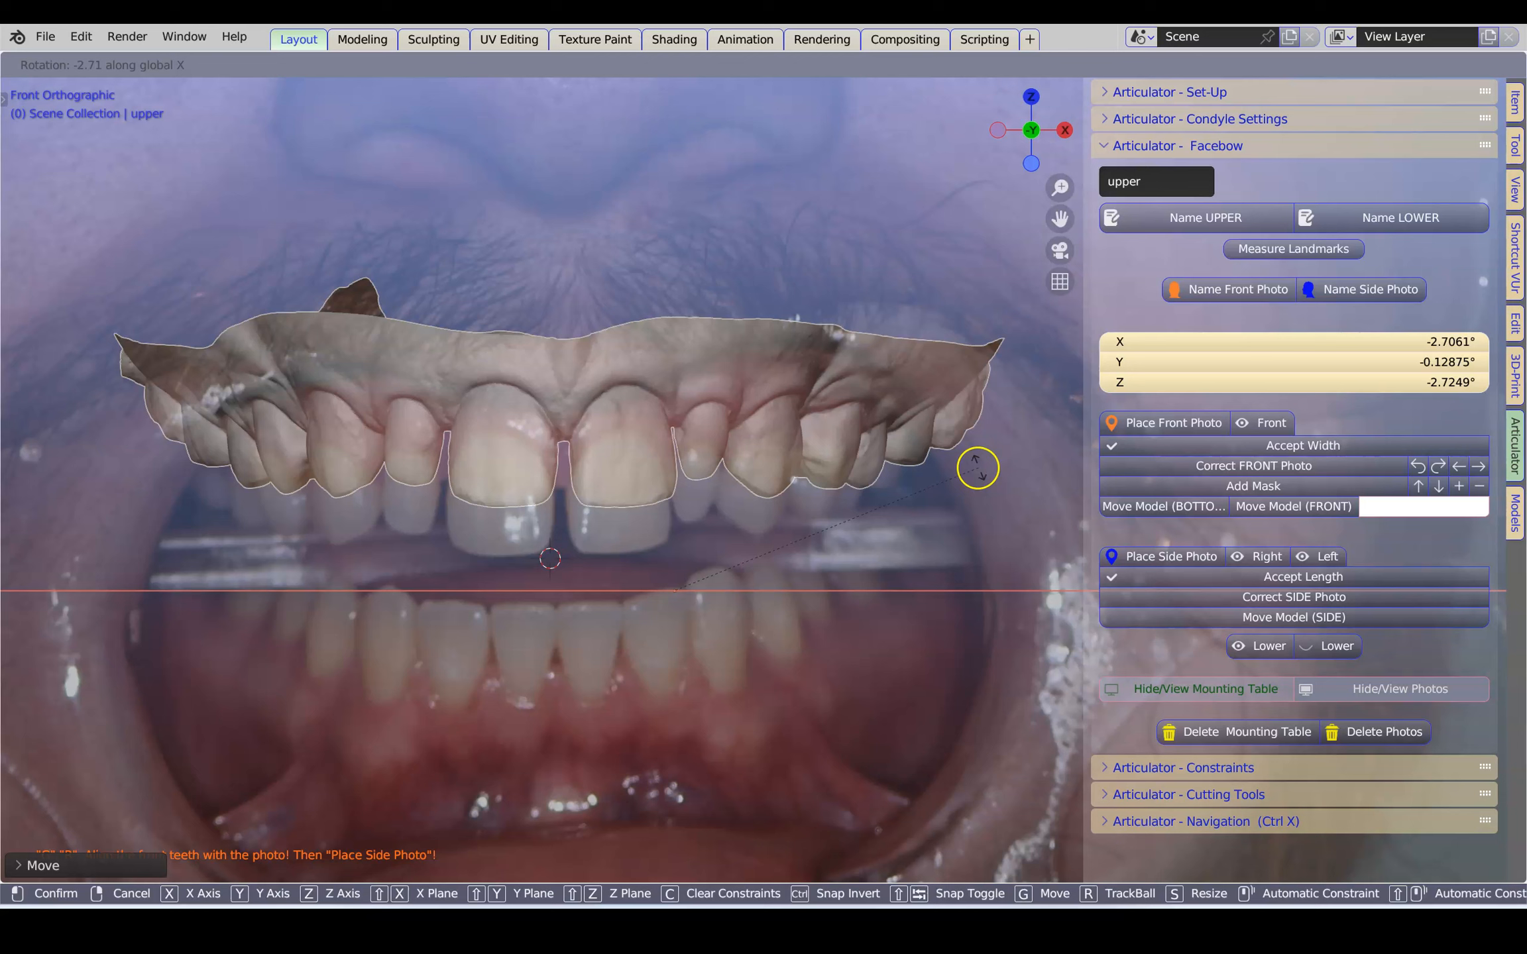
click(974, 467)
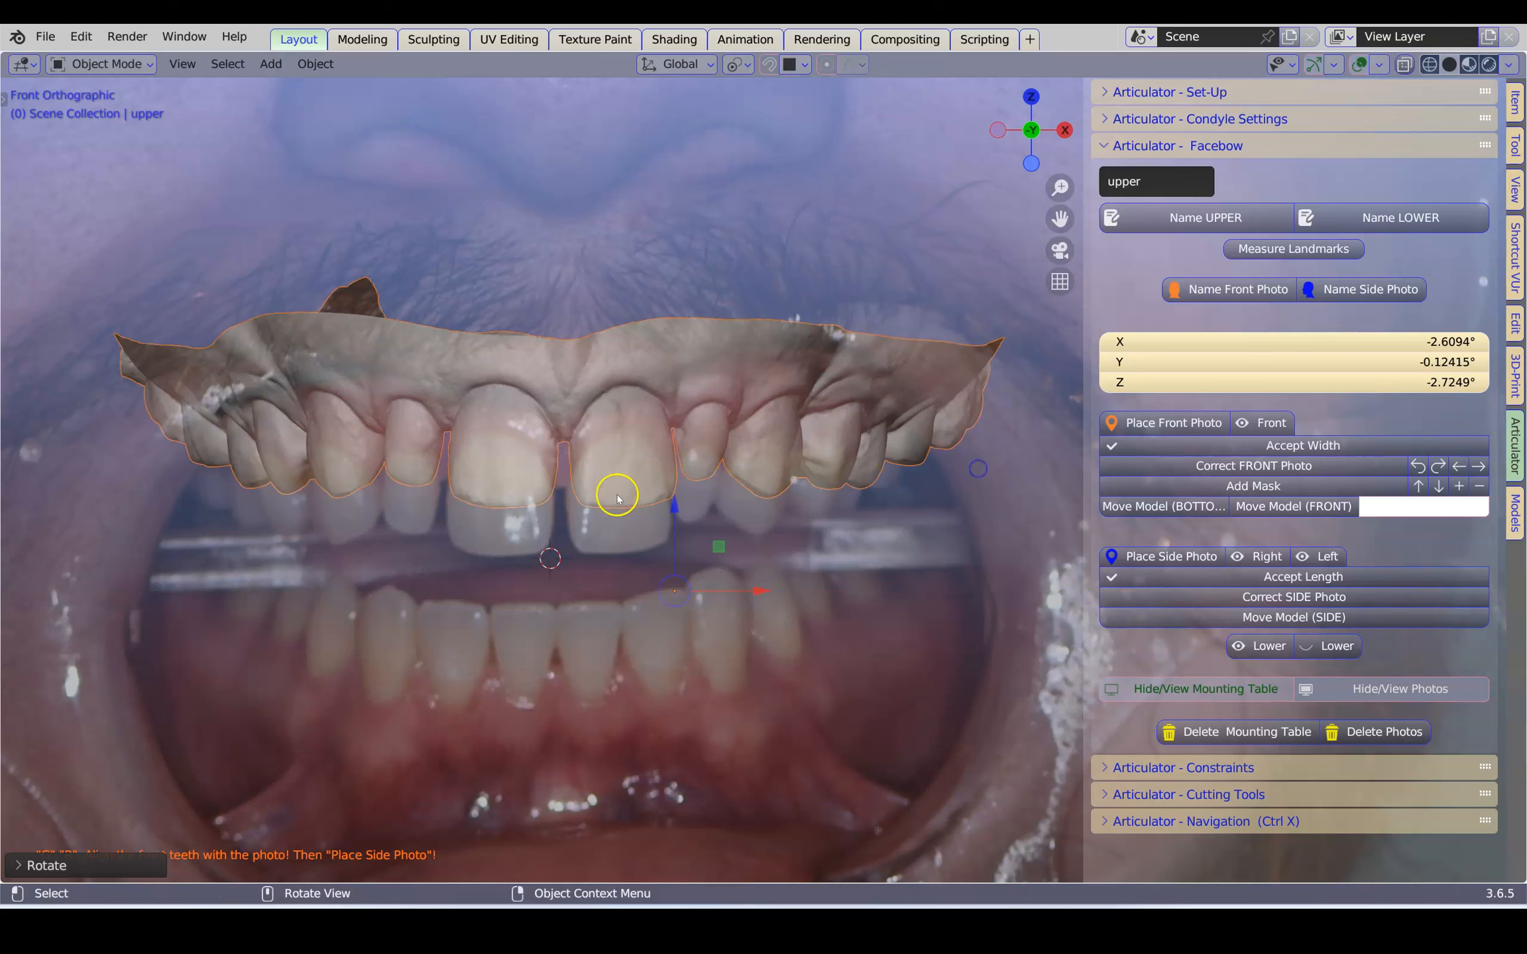
Lower the upper model about 3.5 mm along Z so its teeth match those in the photo, and check the overlap
key(g)
key(z)
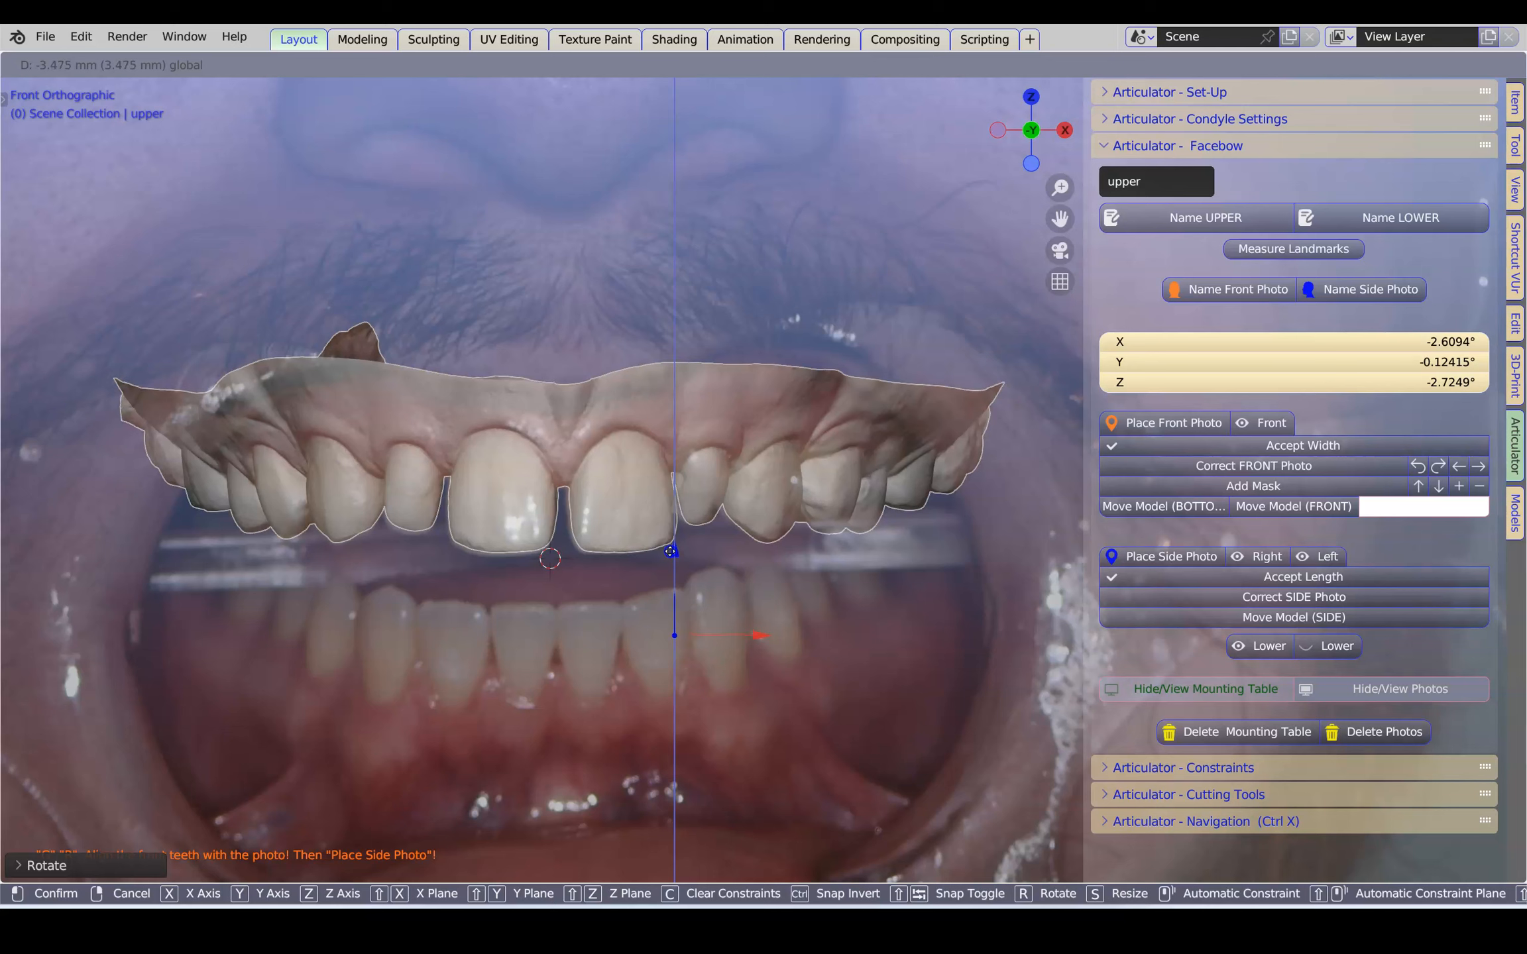
click(727, 512)
scroll(738, 509, down, 3)
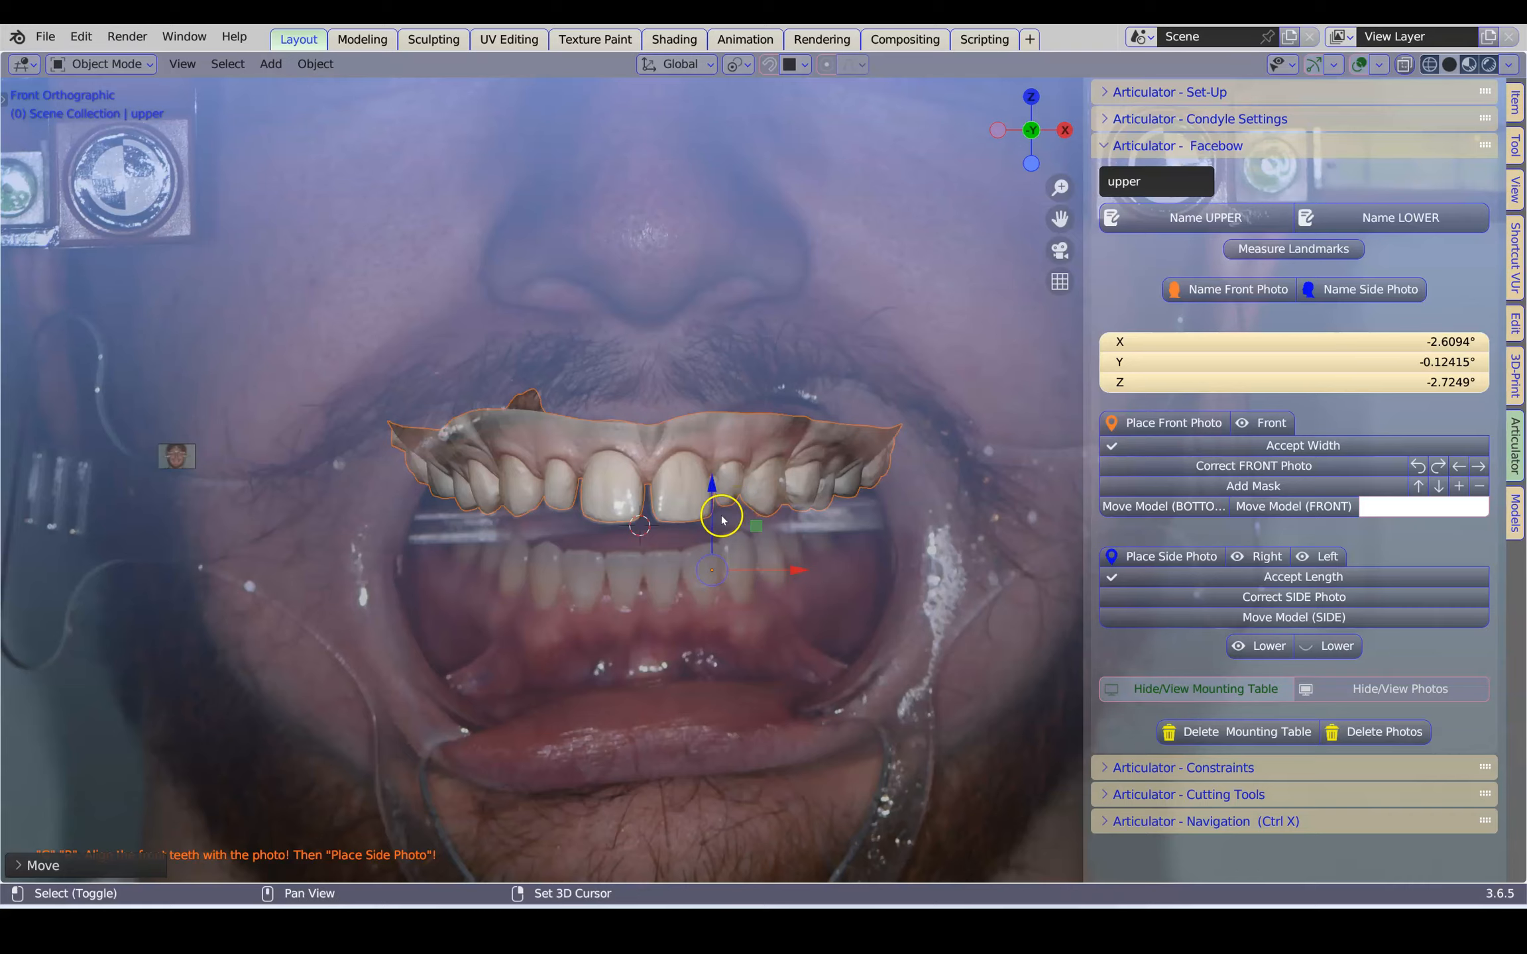
shift+middle_drag(721, 517, 788, 481)
scroll(789, 480, down, 1)
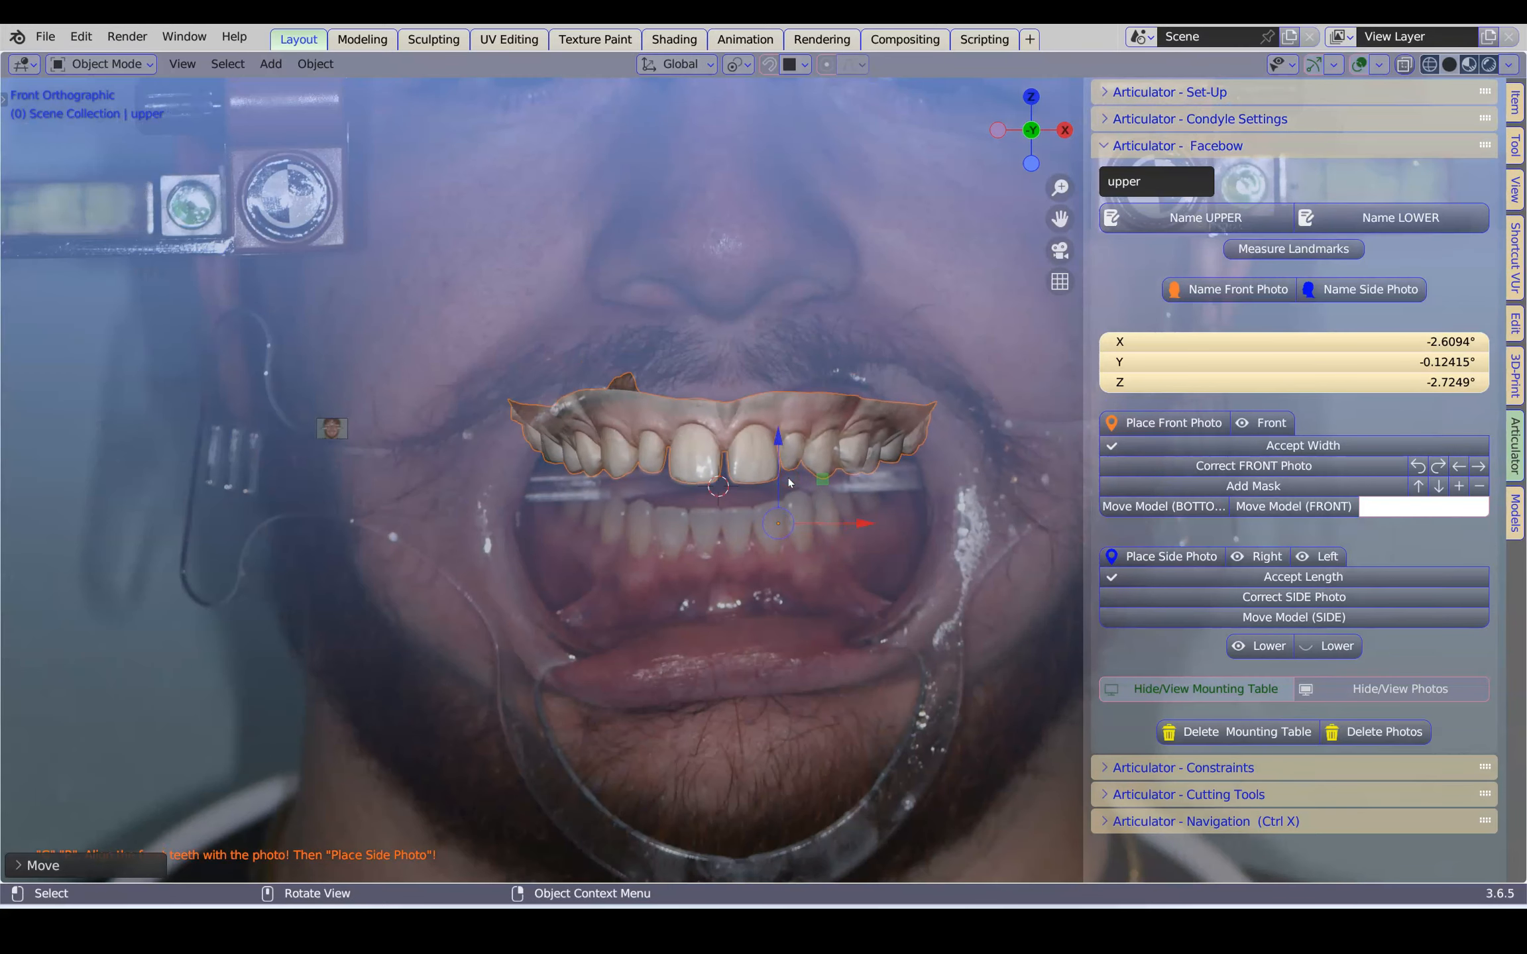
scroll(789, 481, up, 1)
scroll(788, 481, down, 1)
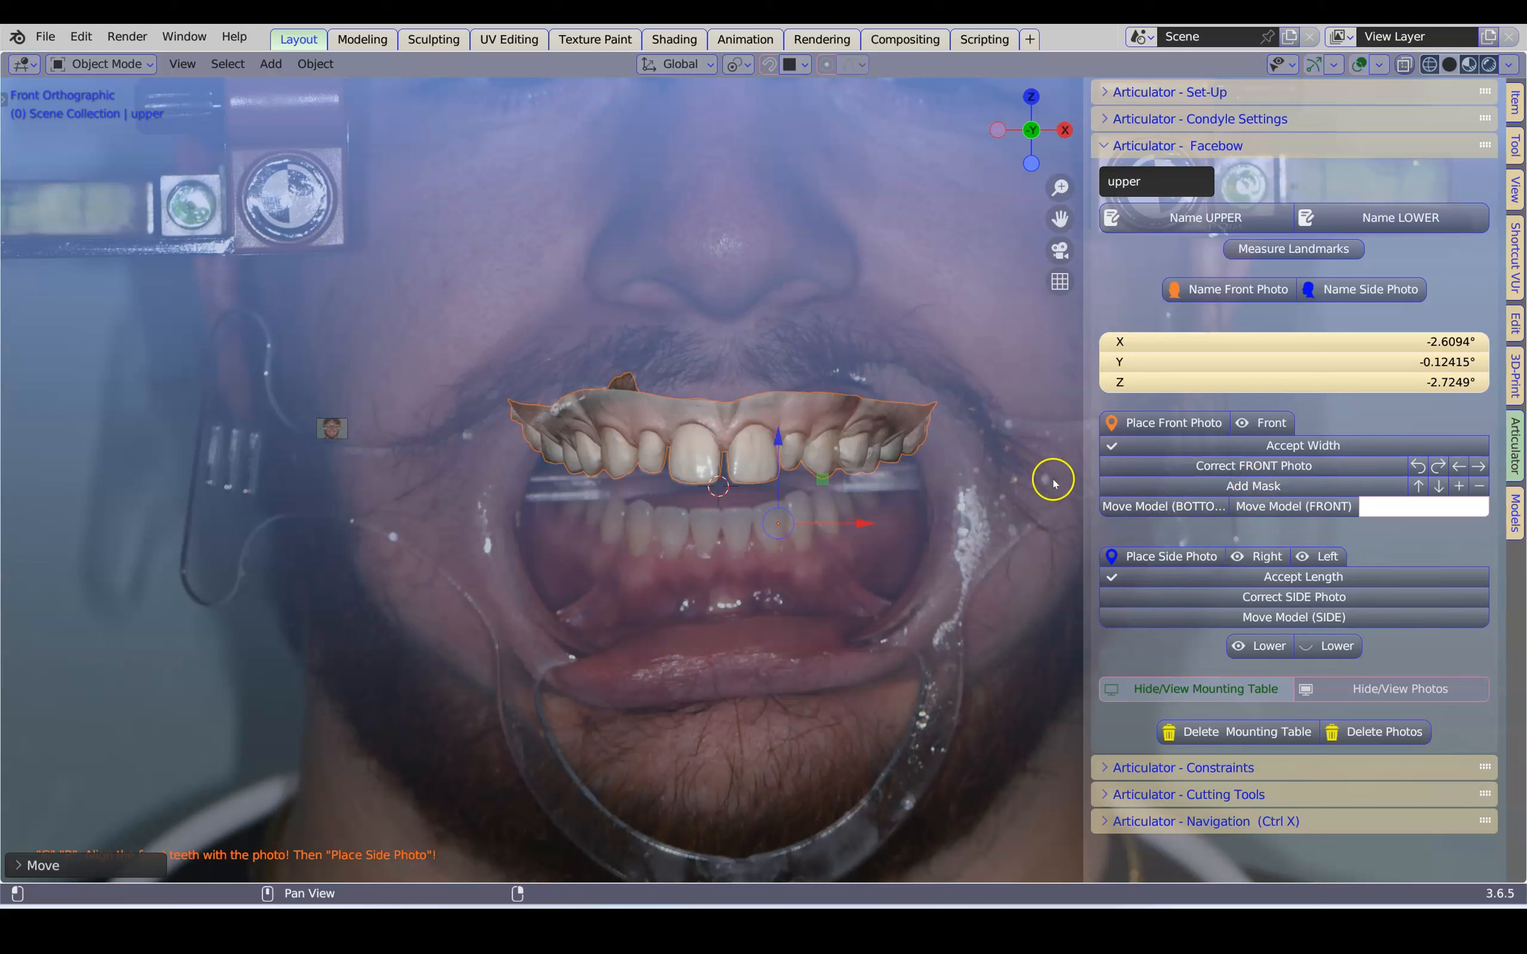
Select the front photo and make it fully opaque
click(810, 327)
scroll(835, 313, down, 5)
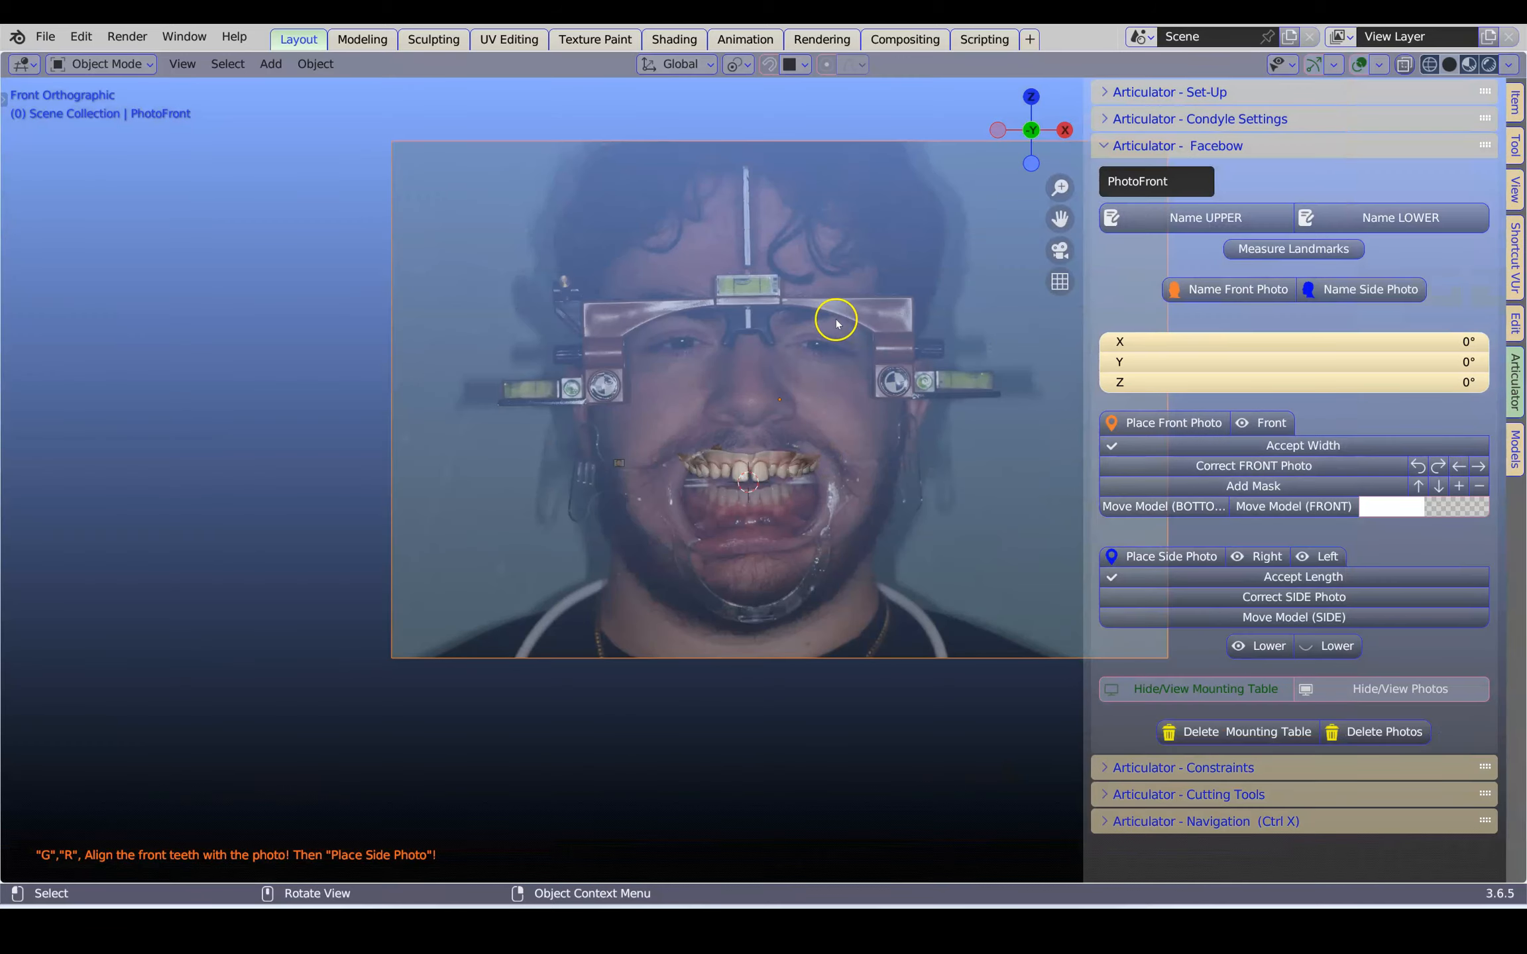
scroll(842, 328, up, 2)
click(1431, 507)
mouse_move(1367, 483)
mouse_down()
mouse_move(579, 482)
mouse_move(702, 464)
mouse_move(947, 481)
mouse_move(616, 481)
mouse_move(676, 473)
mouse_up()
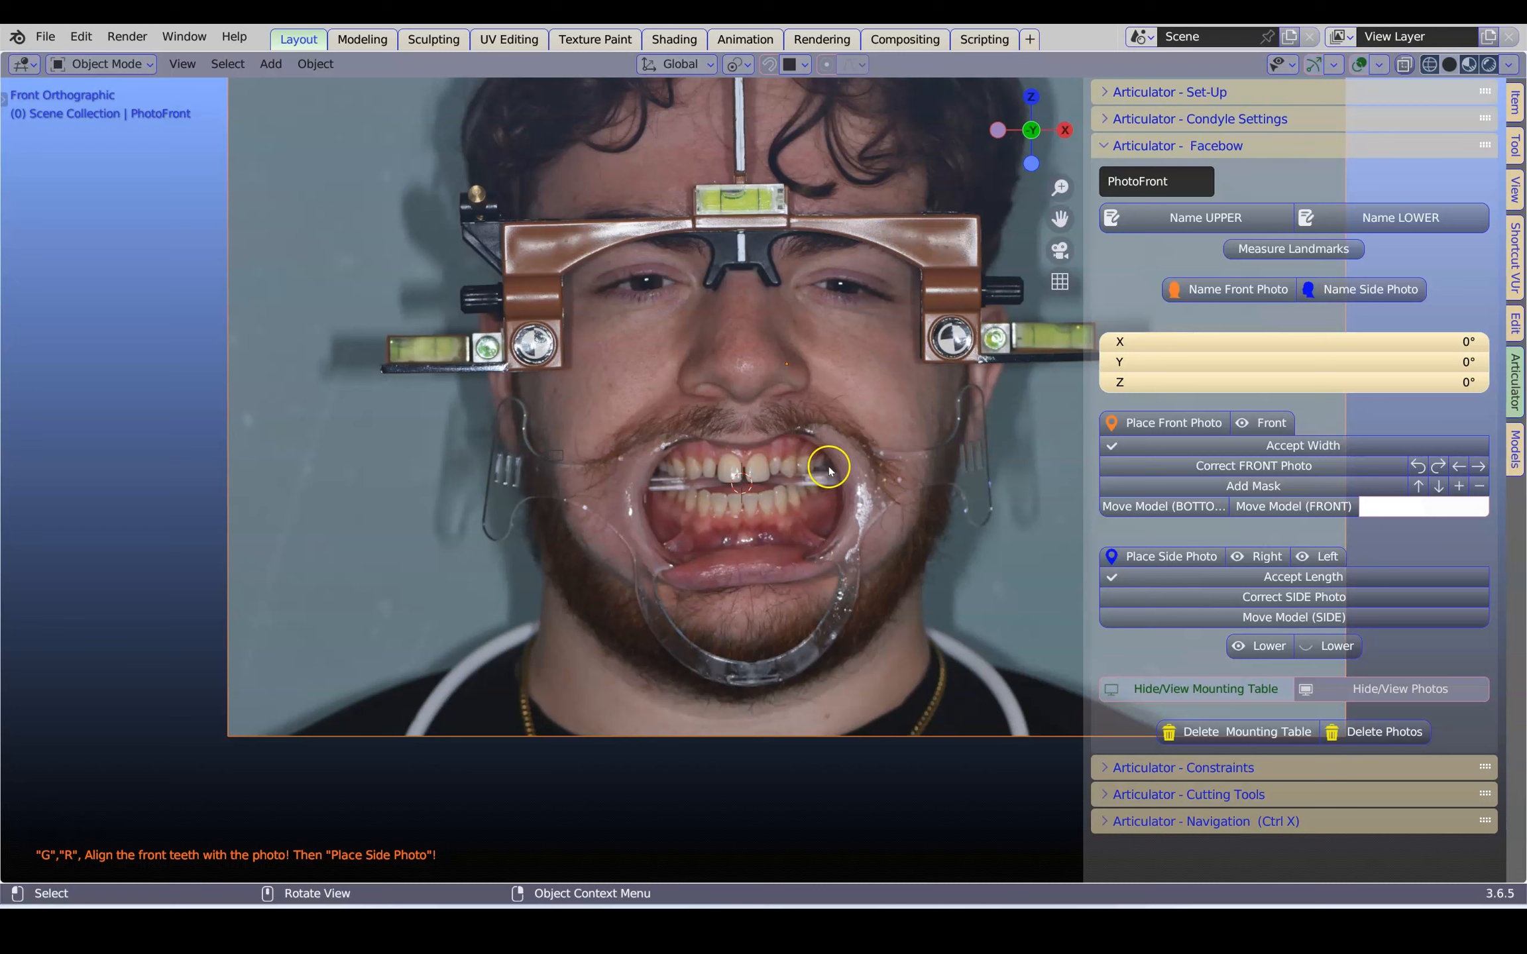
Set the front photo's alpha to about 0.58 so the upper model shows through it
click(1439, 506)
drag(1417, 475, 1392, 476)
drag(634, 474, 595, 473)
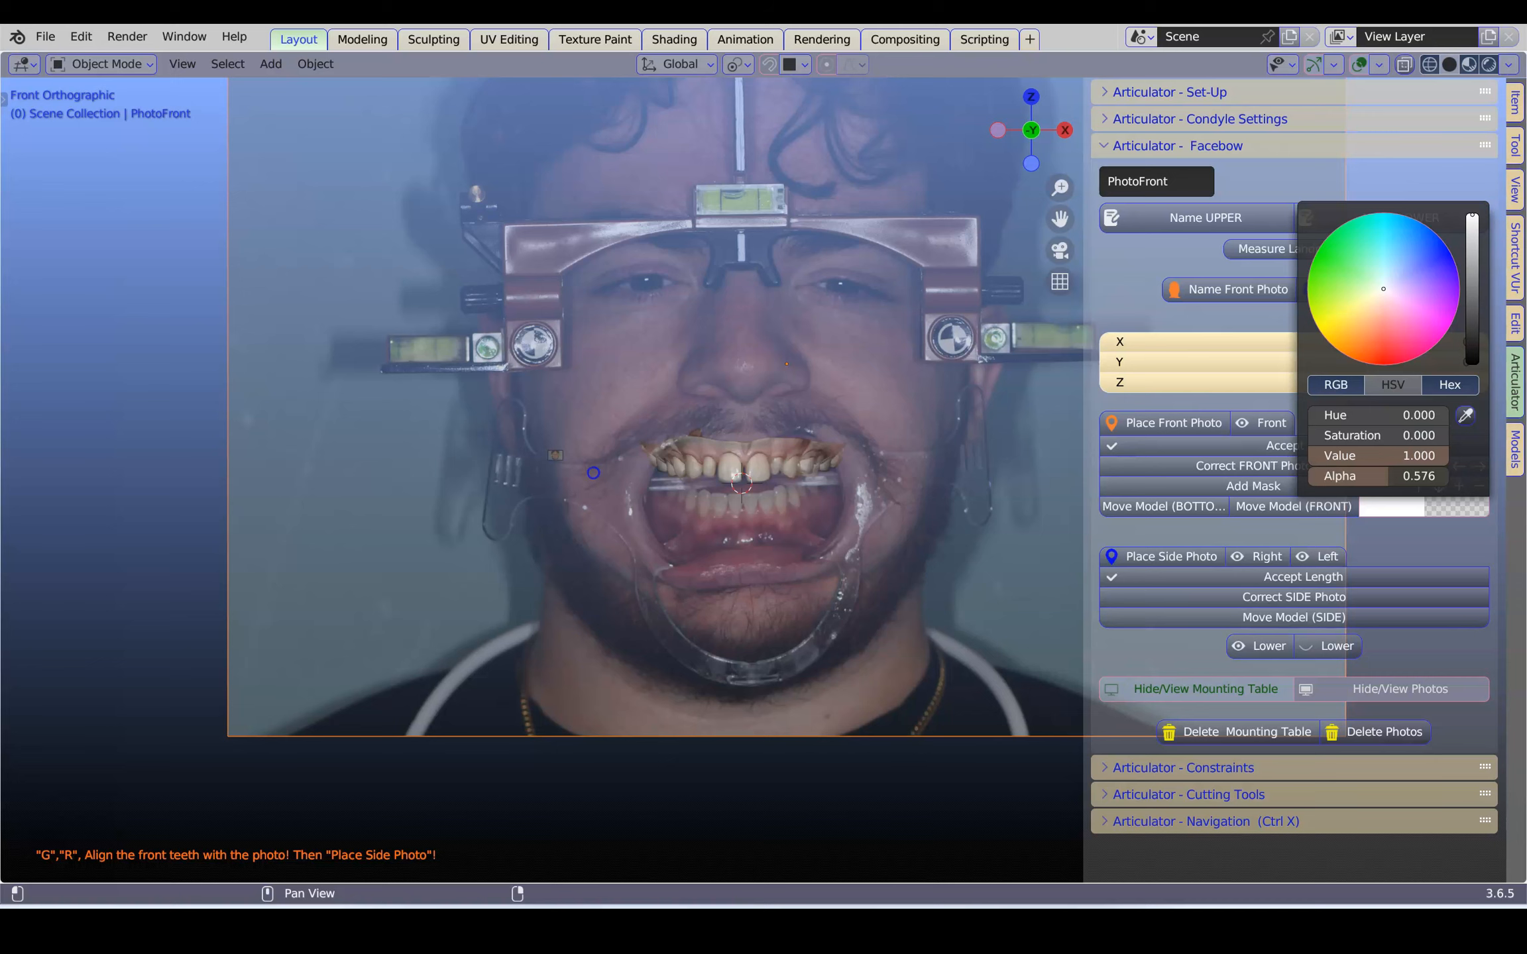
drag(593, 472, 595, 473)
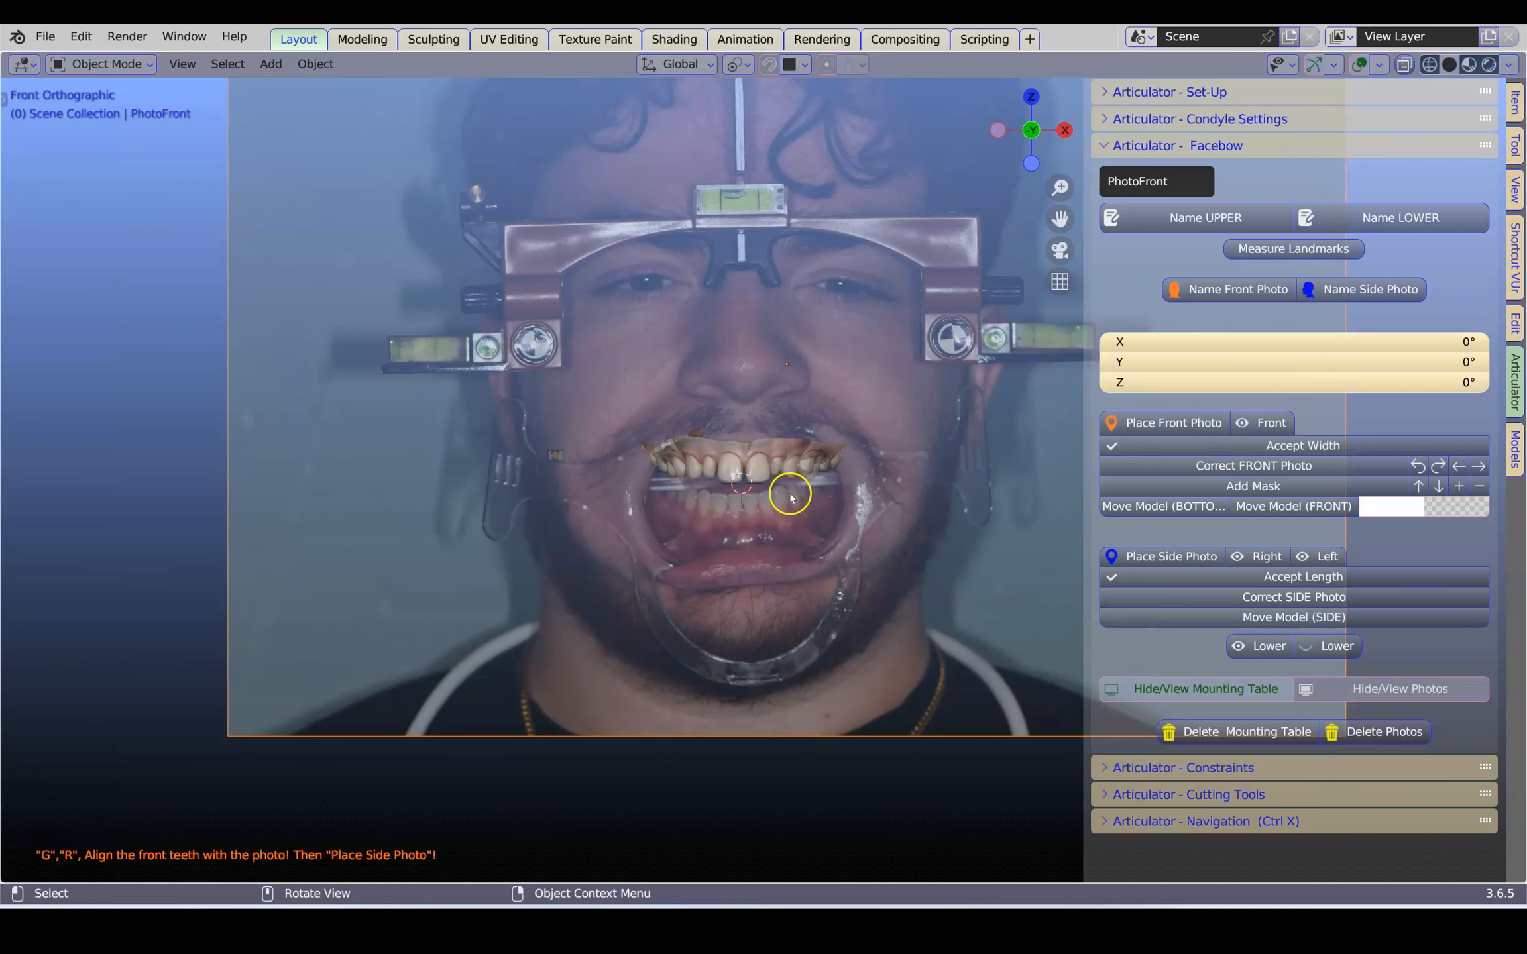
Move the tiny reference image beside the mouth along X into the empty area outside the front photo
scroll(790, 490, down, 2)
shift+middle_drag(709, 488, 611, 544)
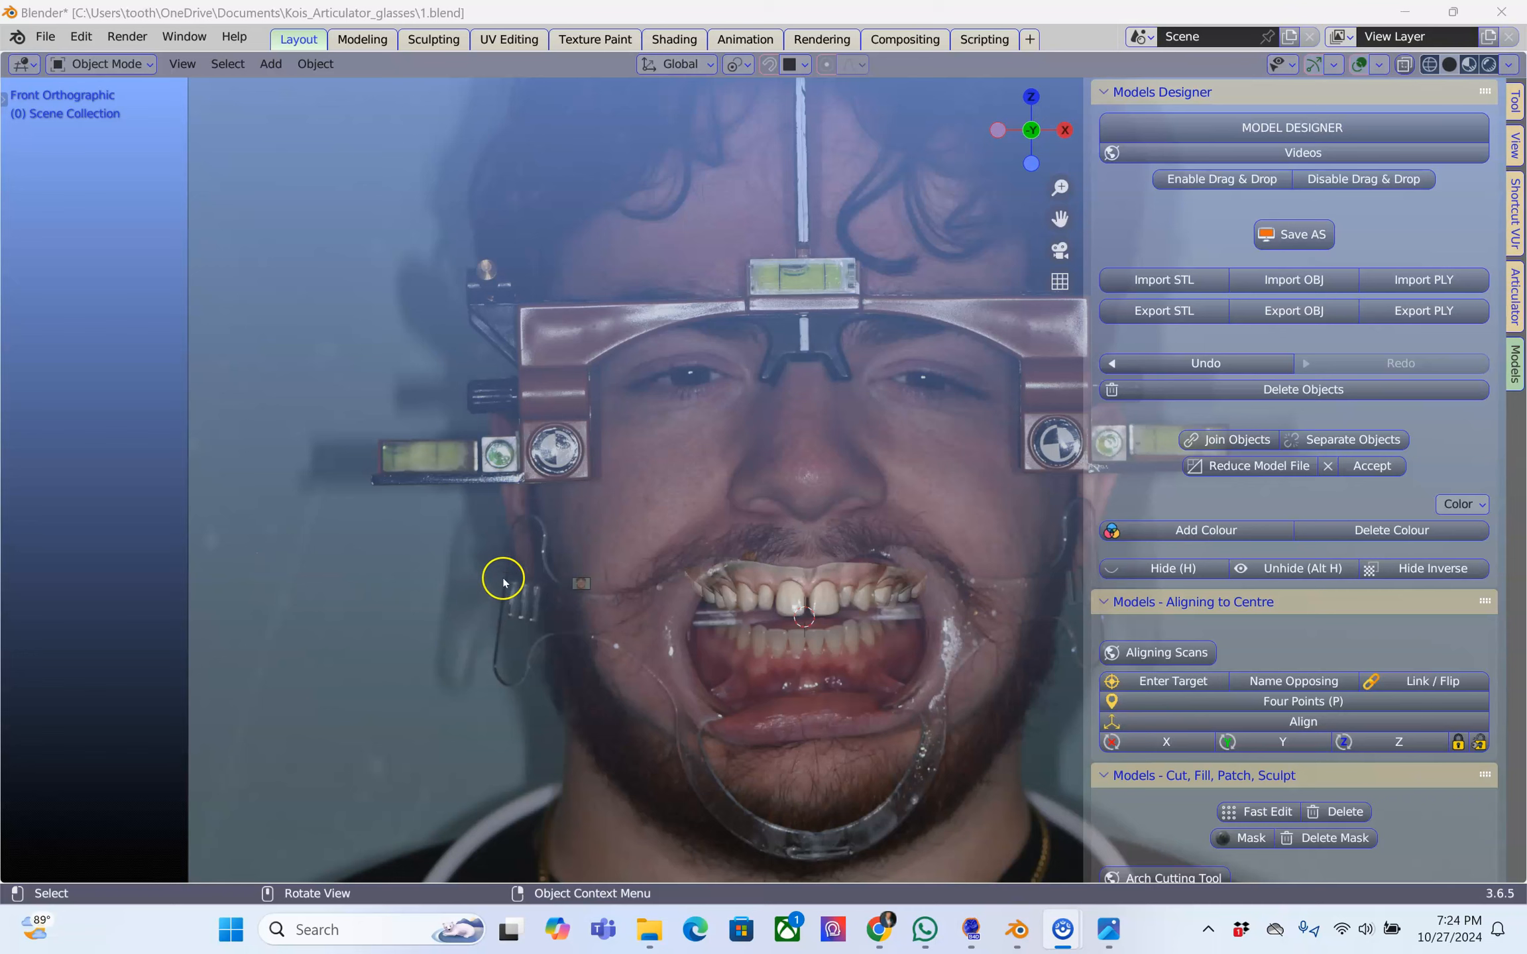
click(581, 587)
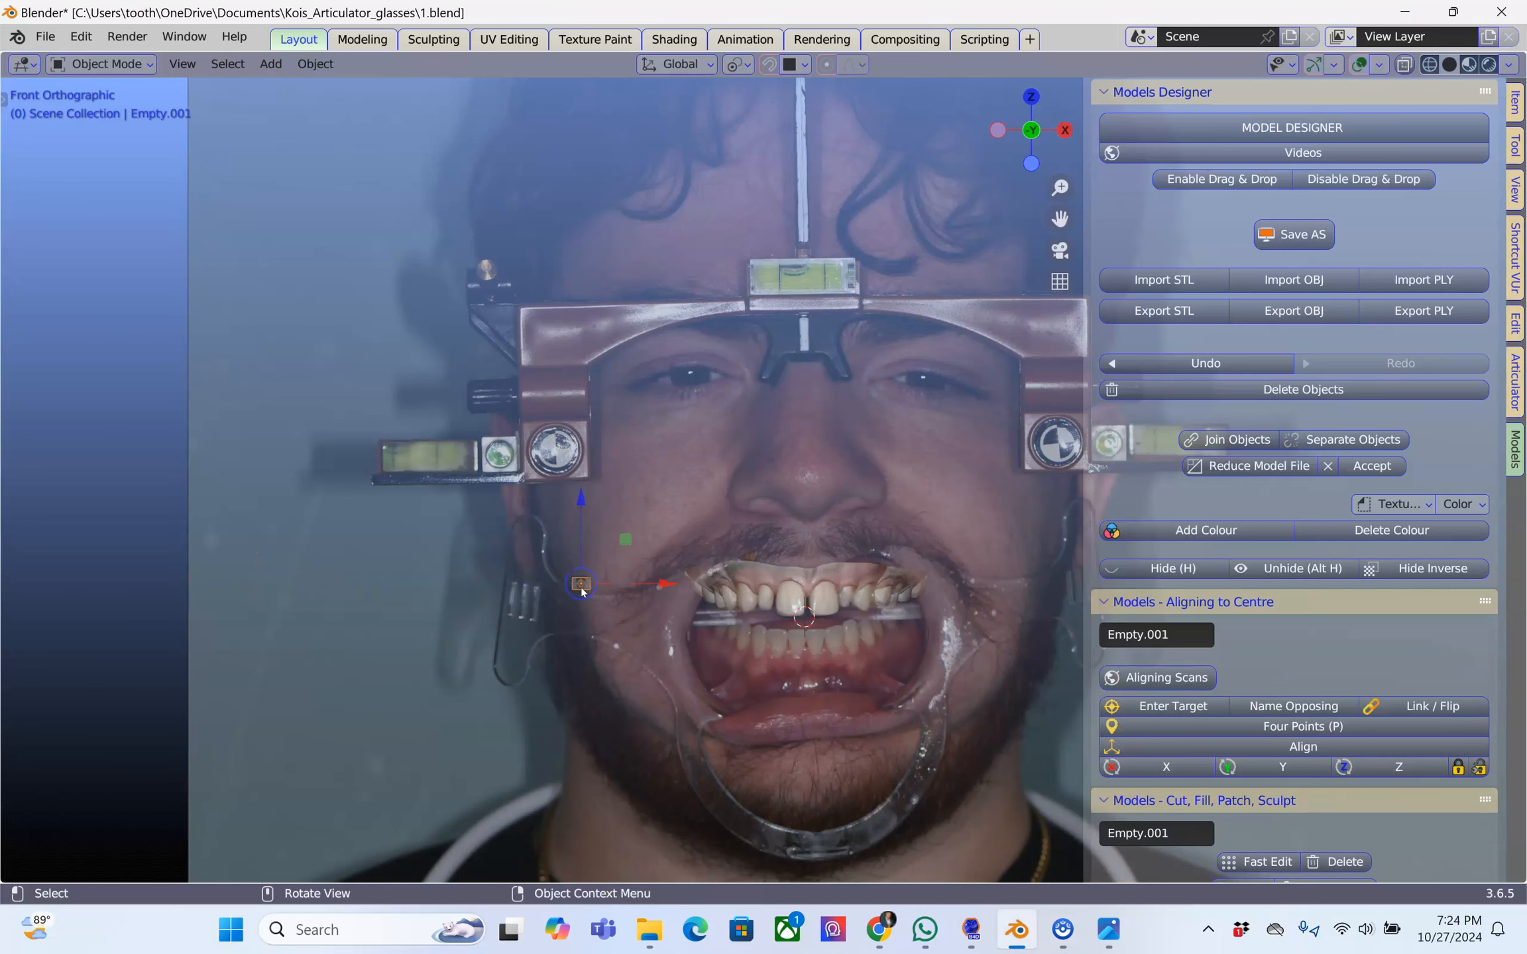
scroll(583, 588, down, 1)
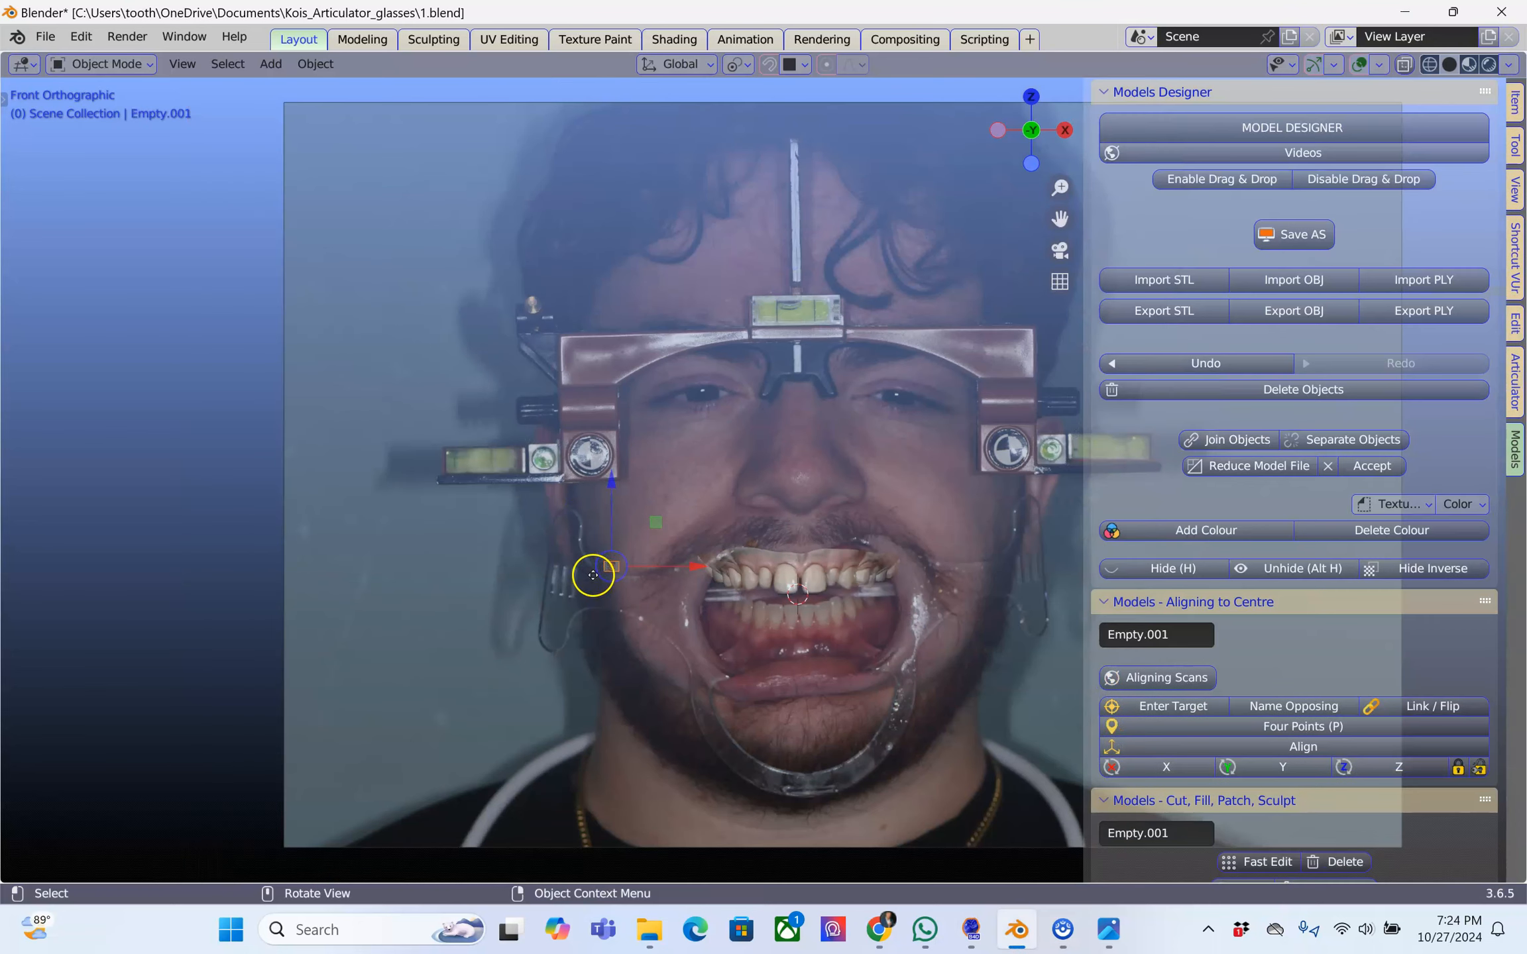
drag(697, 568, 294, 595)
scroll(202, 622, up, 2)
shift+middle_drag(198, 626, 783, 559)
scroll(702, 583, down, 1)
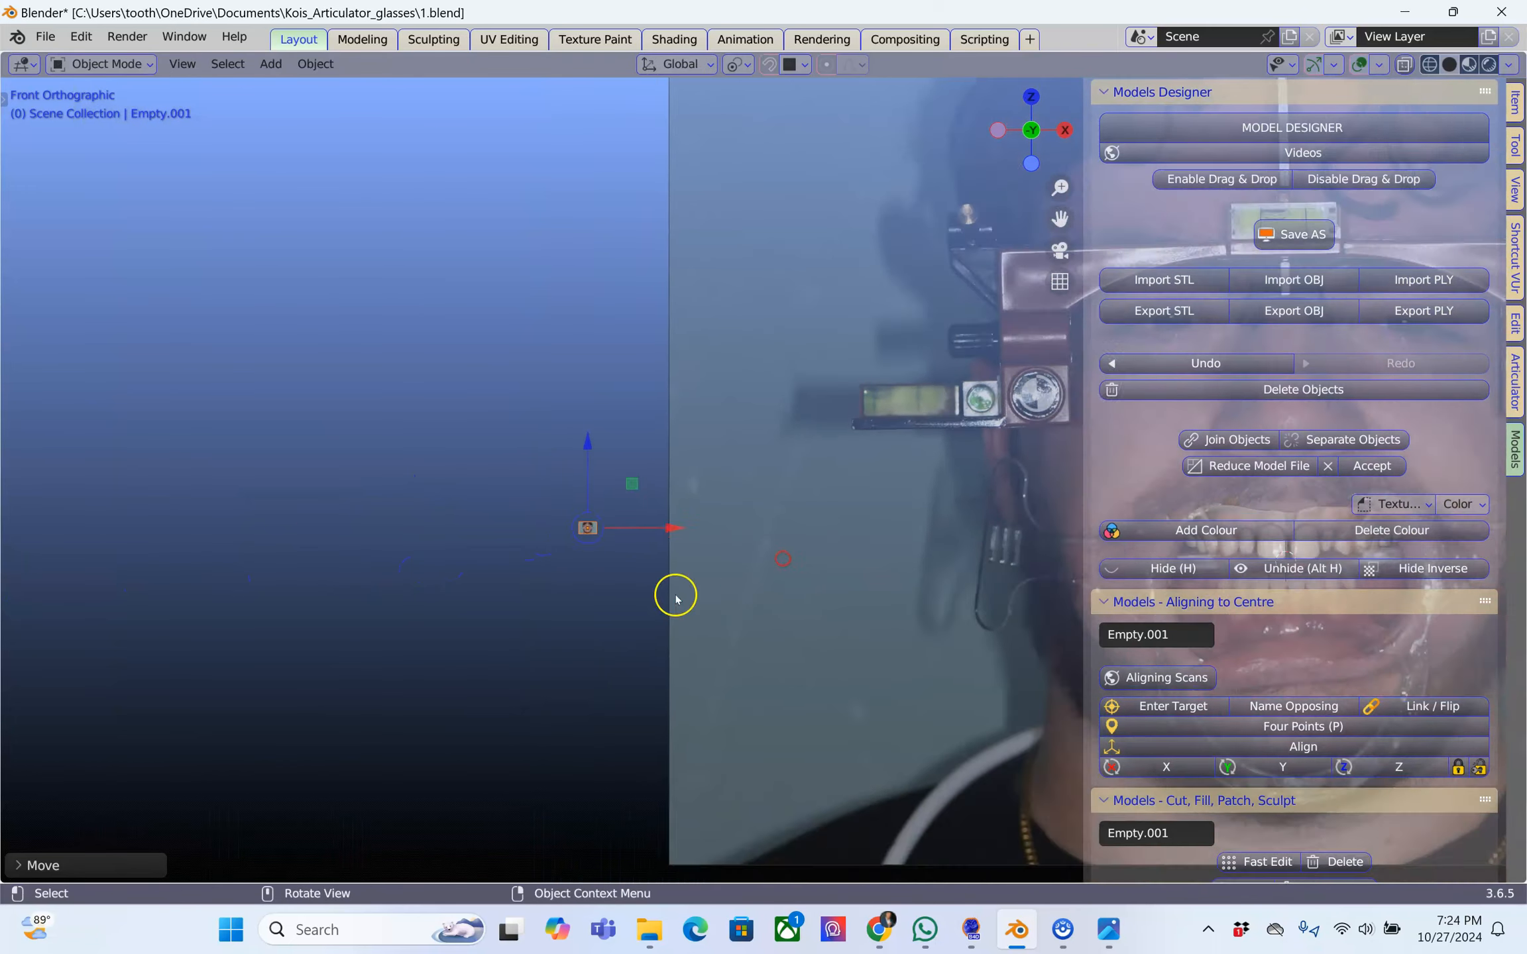
Examine the tiny reference image up close and from an oblique angle as an example of a dropped-in picture
scroll(534, 643, up, 6)
scroll(331, 659, up, 3)
shift+middle_drag(239, 663, 777, 440)
scroll(651, 510, up, 9)
shift+middle_drag(506, 527, 818, 563)
scroll(806, 562, up, 4)
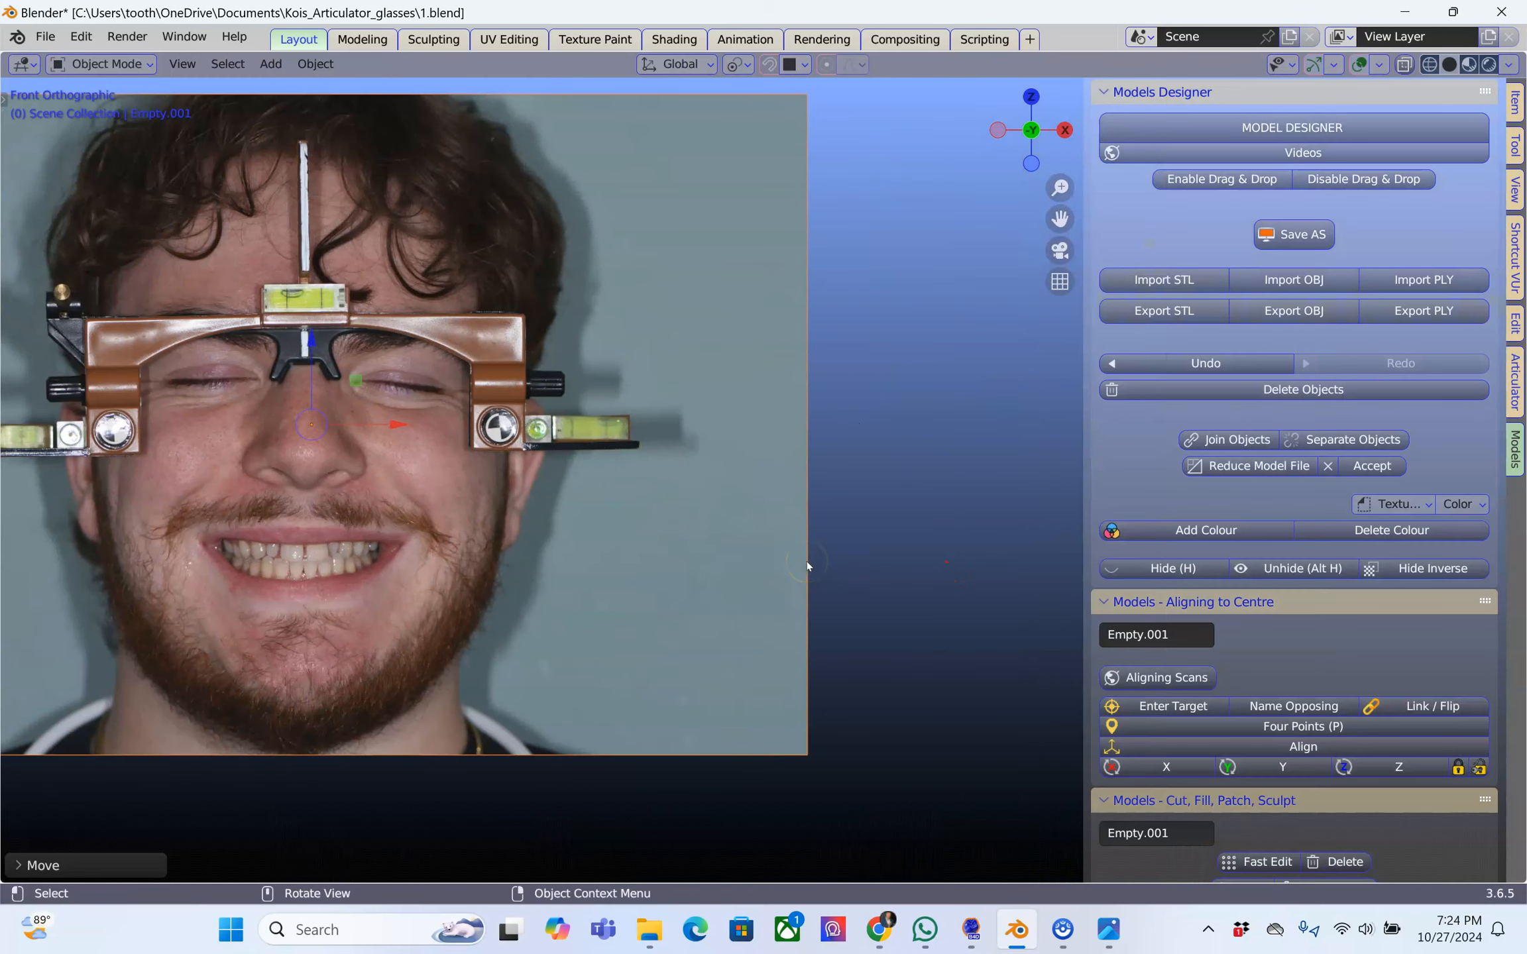
scroll(784, 556, down, 3)
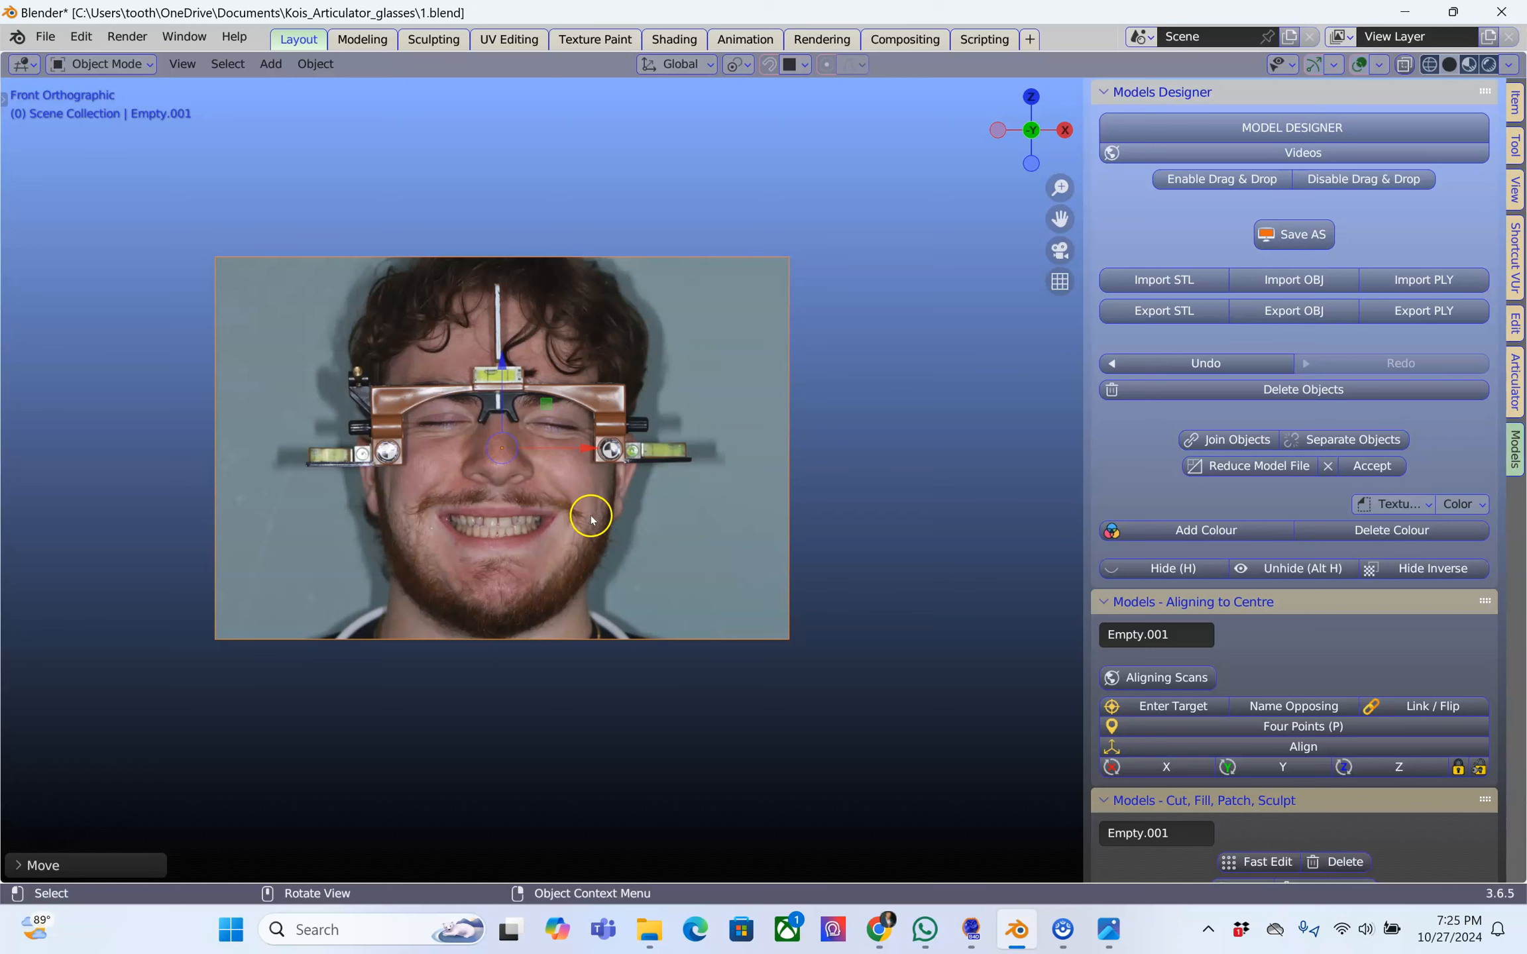
scroll(628, 511, down, 3)
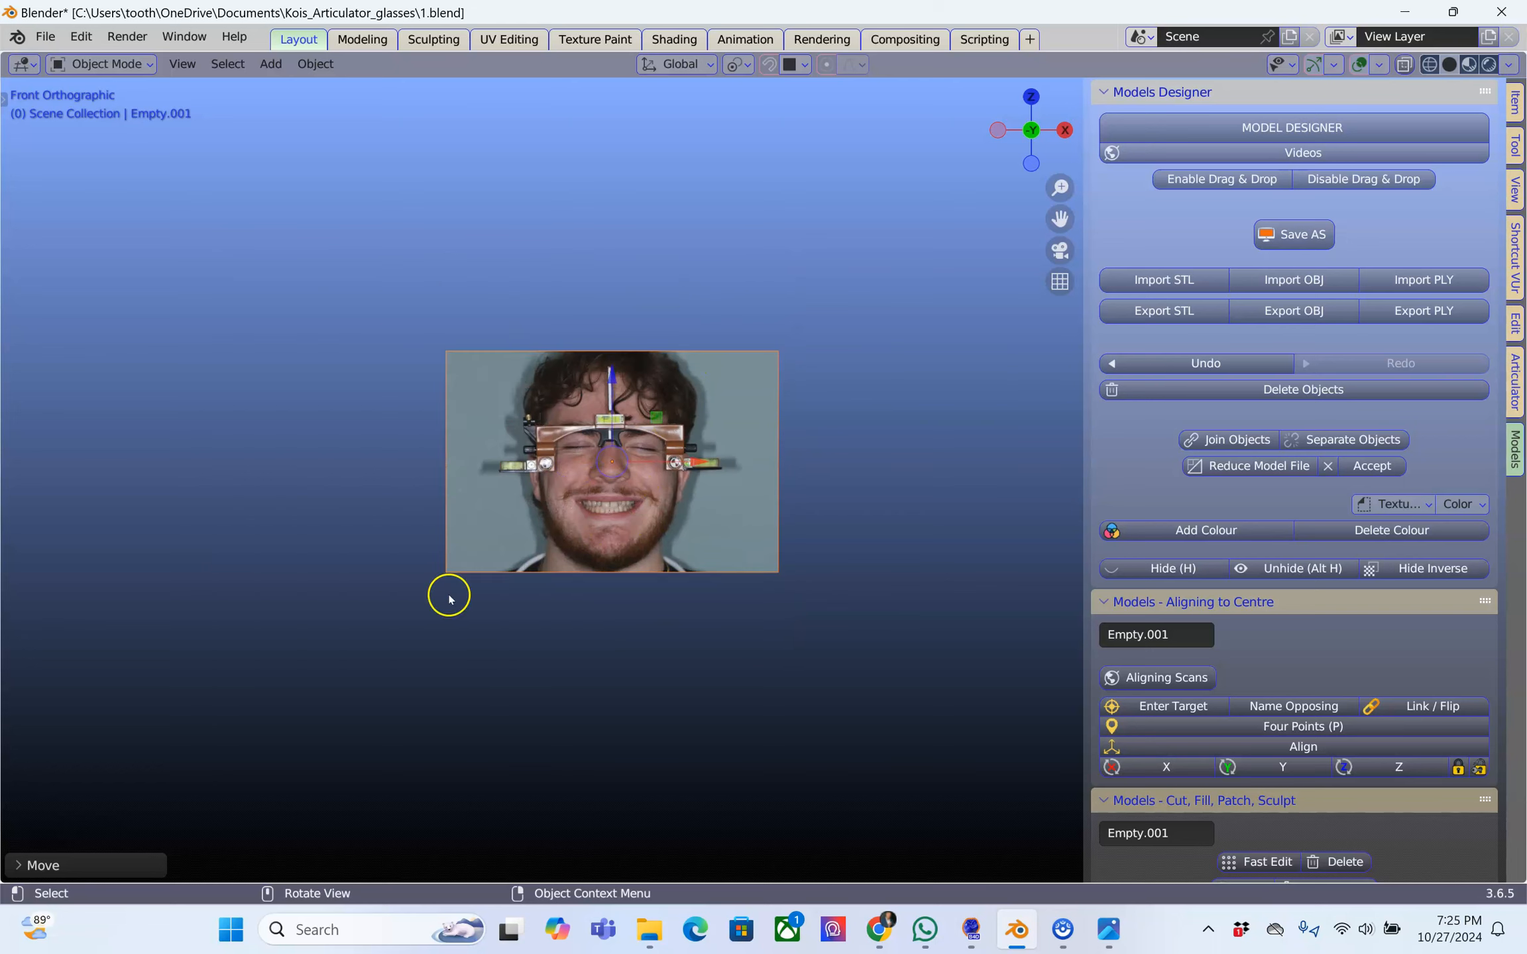
scroll(754, 545, up, 5)
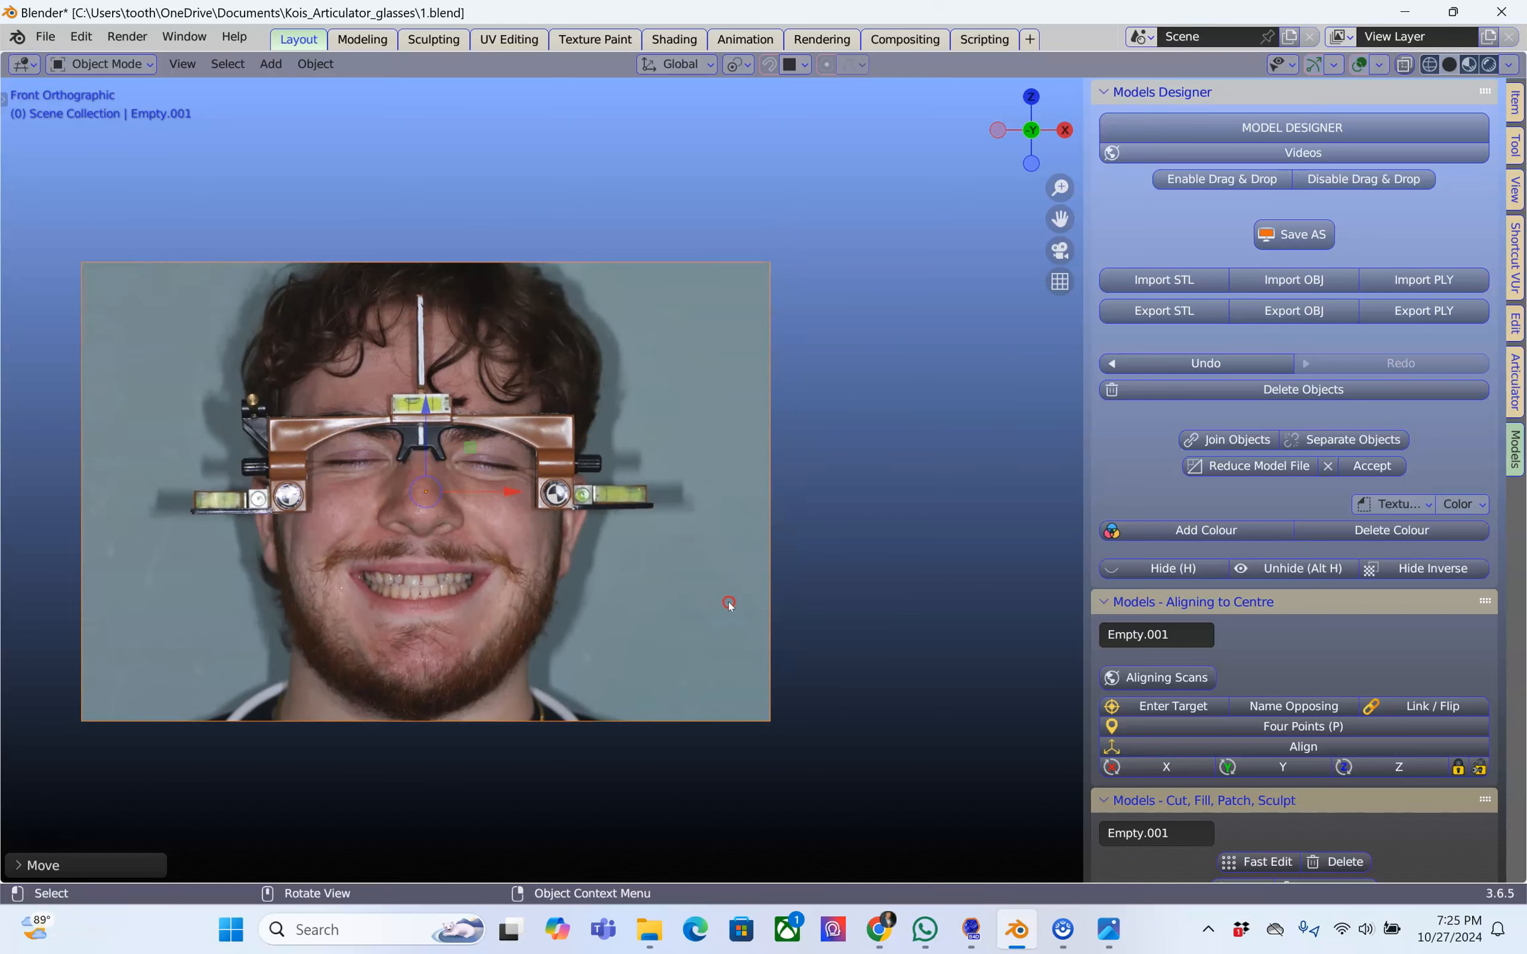
scroll(729, 603, down, 2)
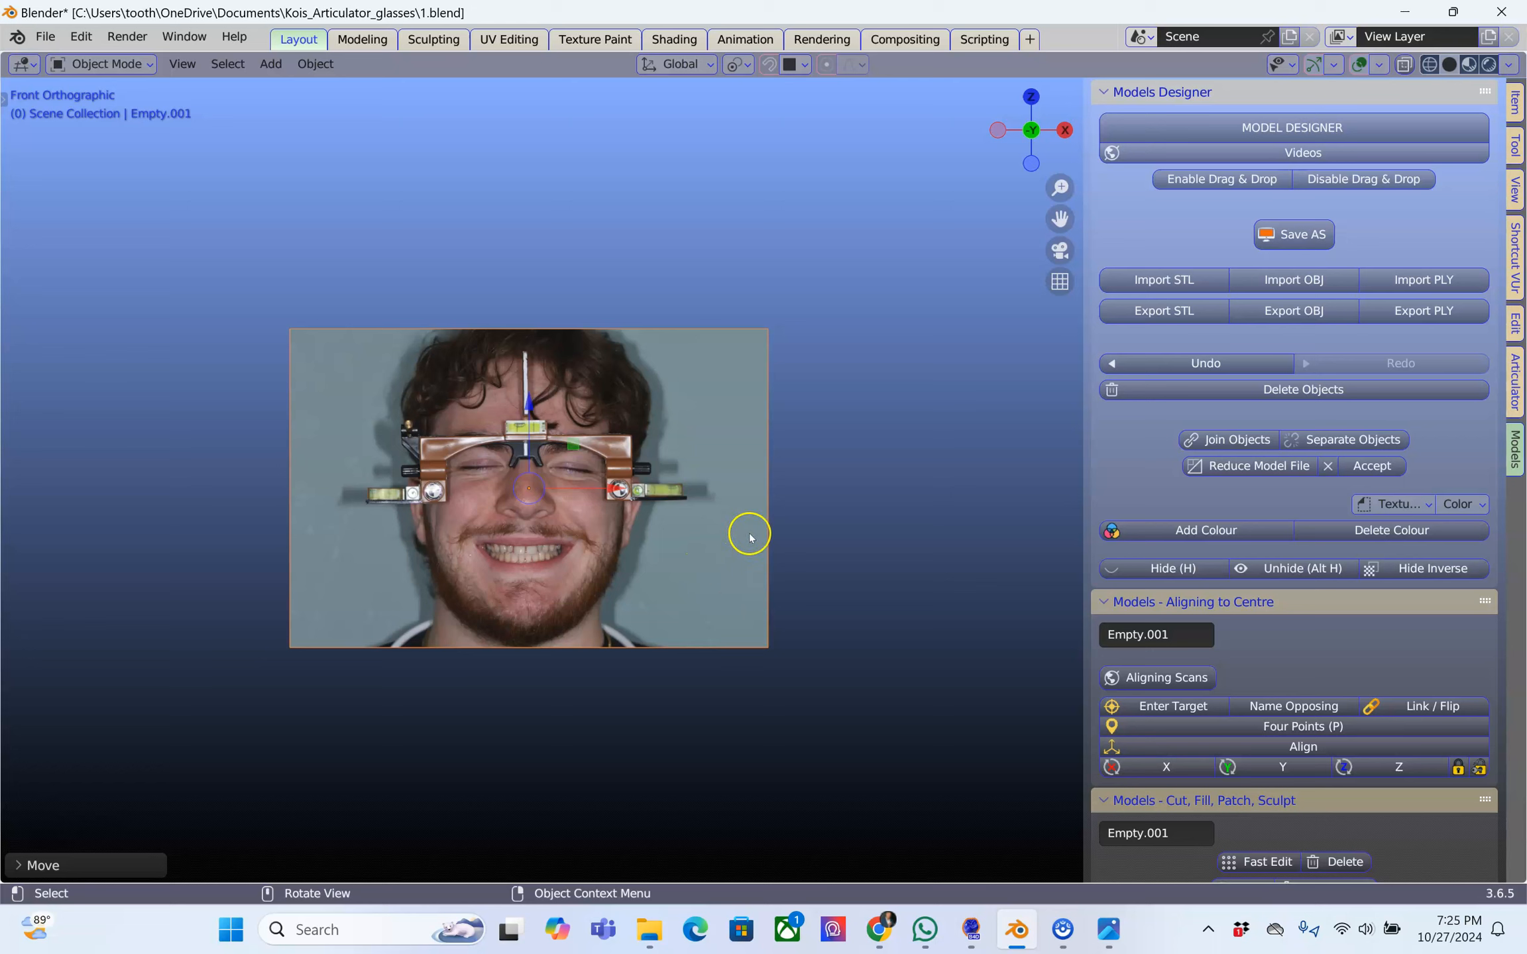
middle_drag(777, 534, 926, 589)
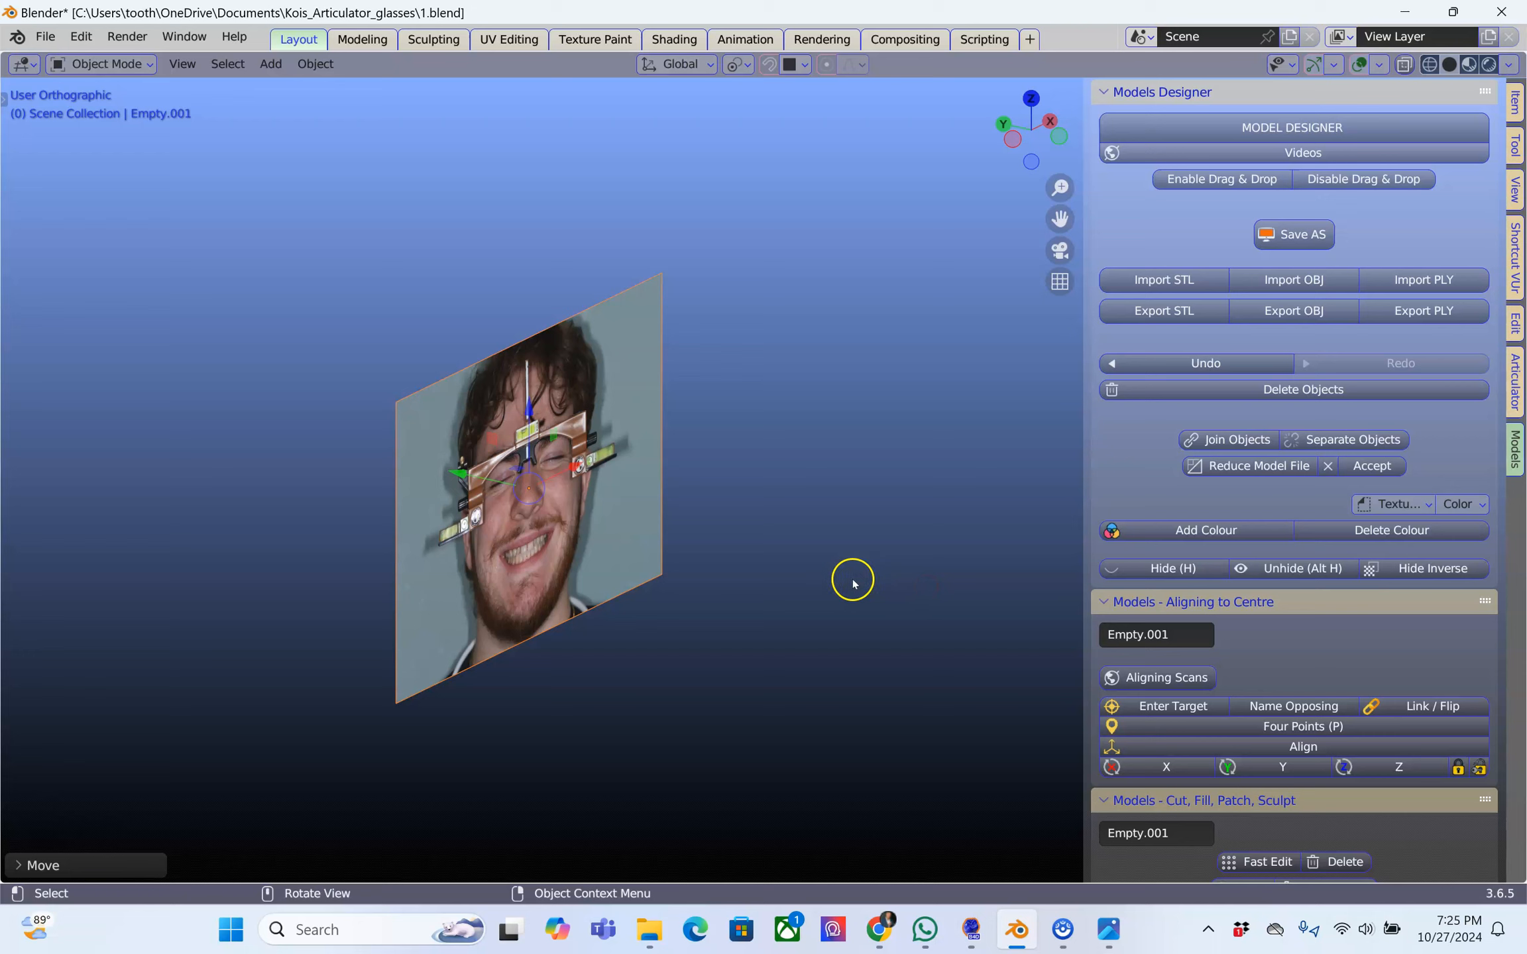
middle_drag(774, 554, 617, 528)
scroll(617, 528, up, 1)
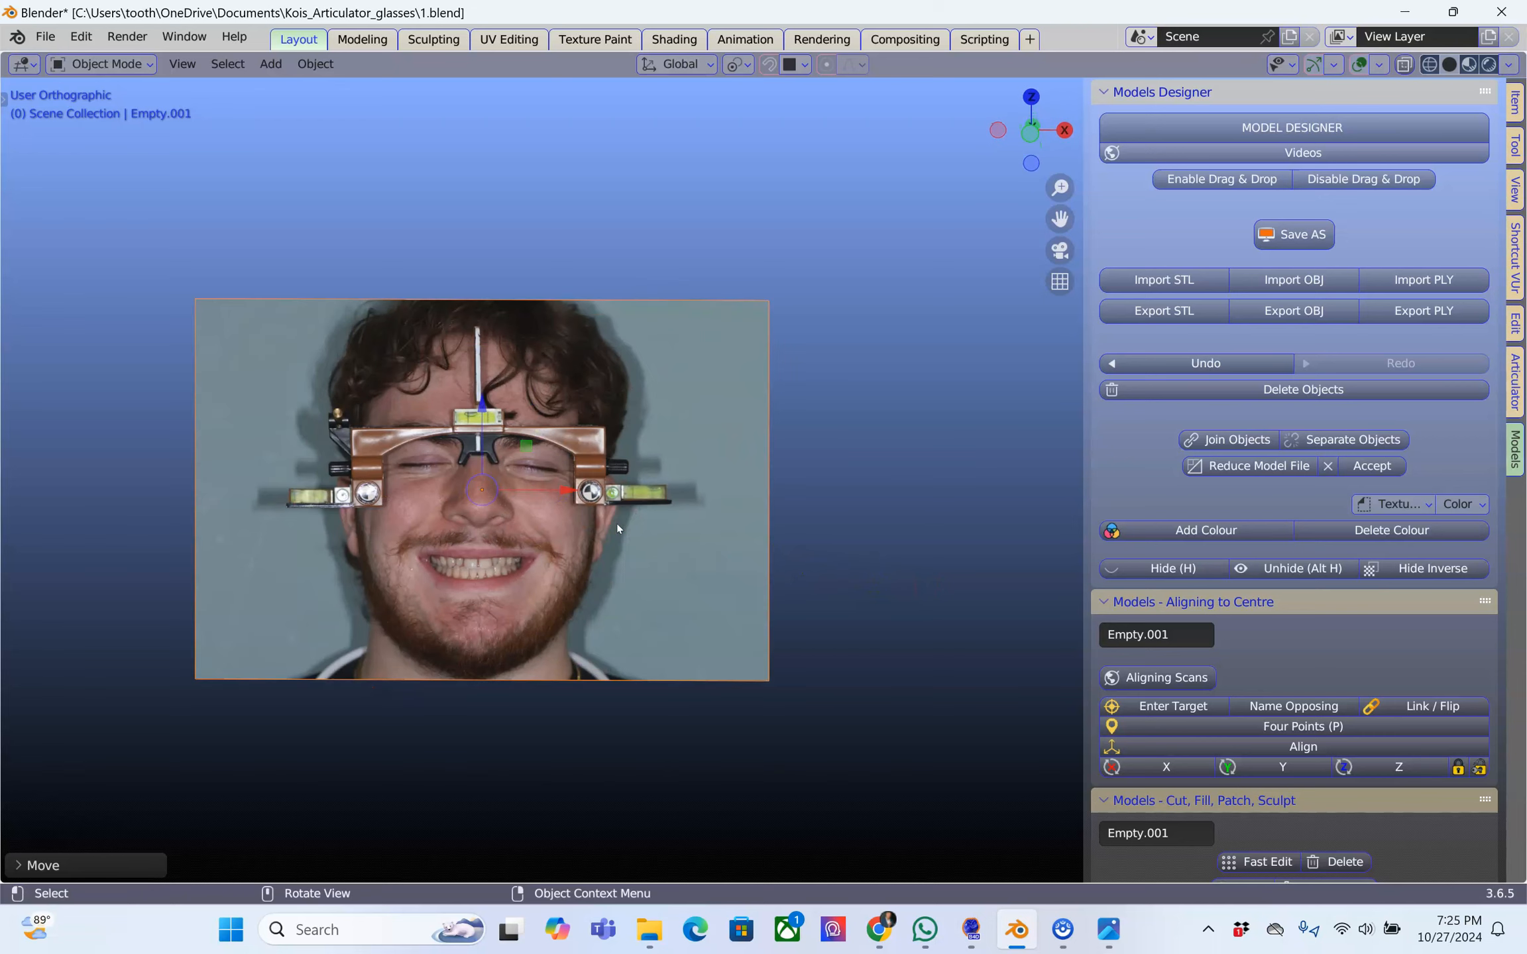
Delete the reference image of the smiling face
key(x)
click(504, 510)
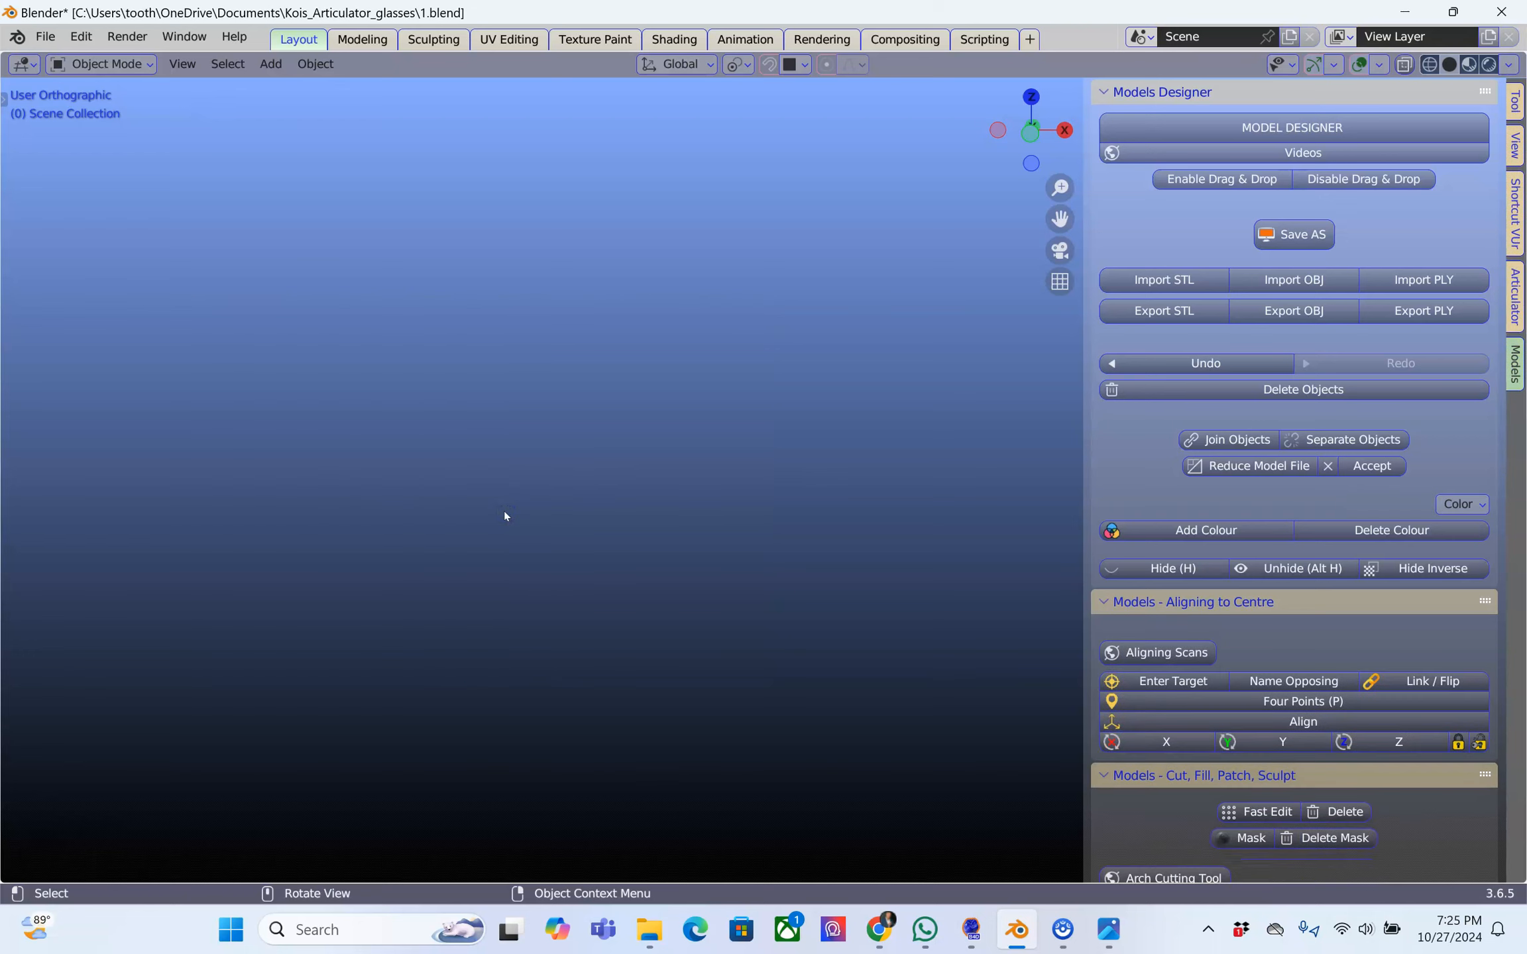
click(283, 286)
Check that image-plane import is offered and search the add-on preferences for "image" to verify Import Images as Planes is enabled
click(45, 36)
mouse_move(113, 309)
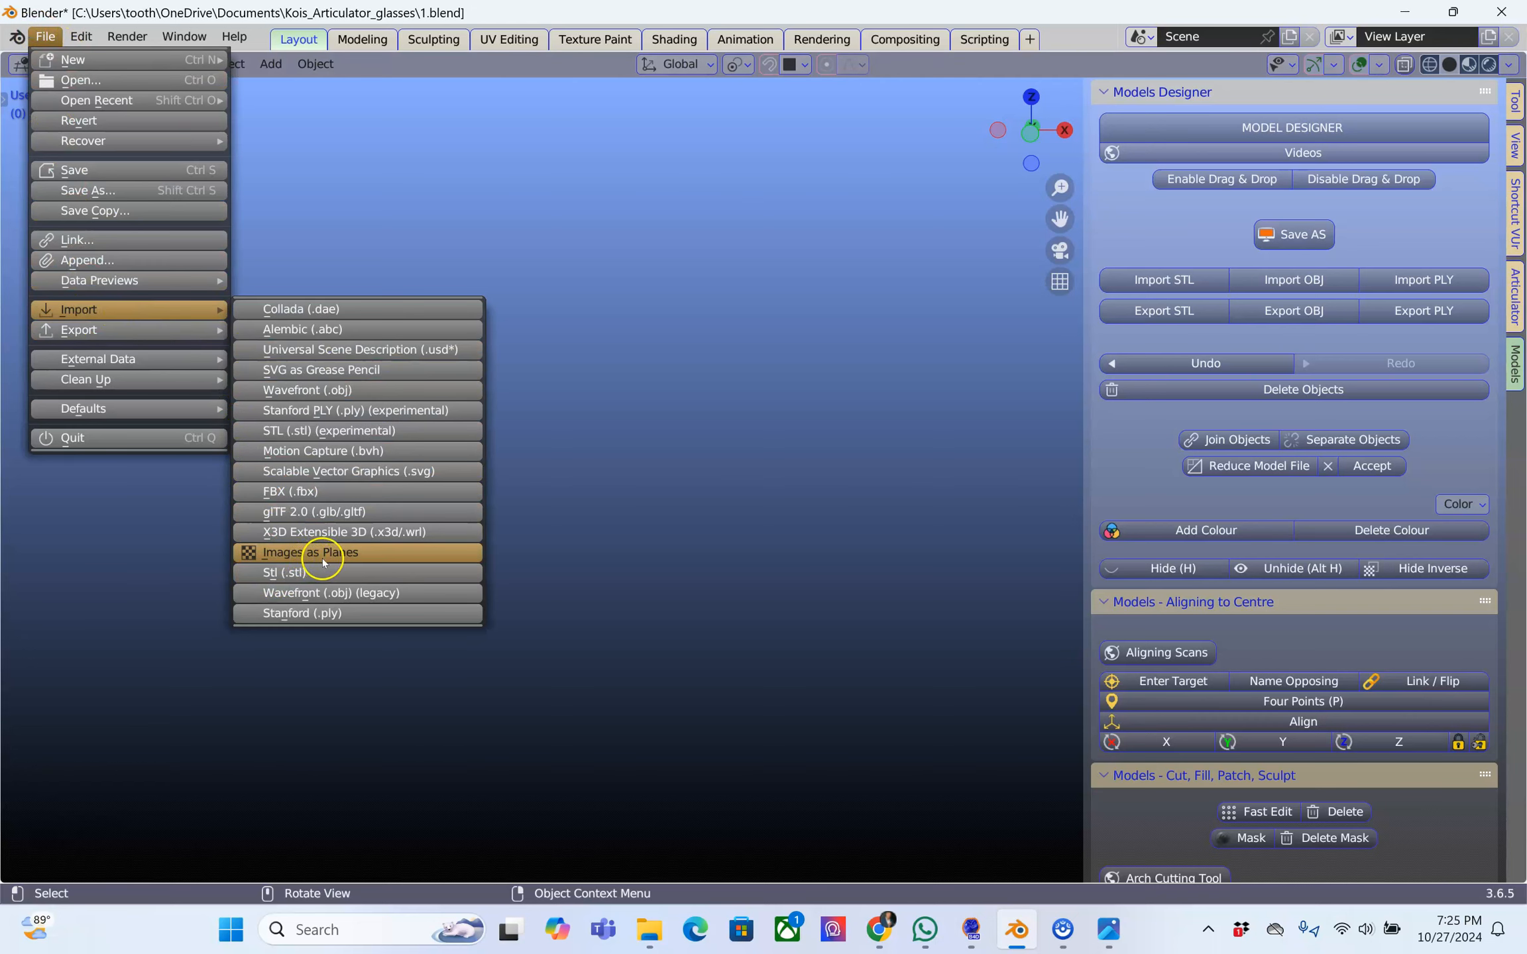
mouse_move(81, 37)
click(165, 326)
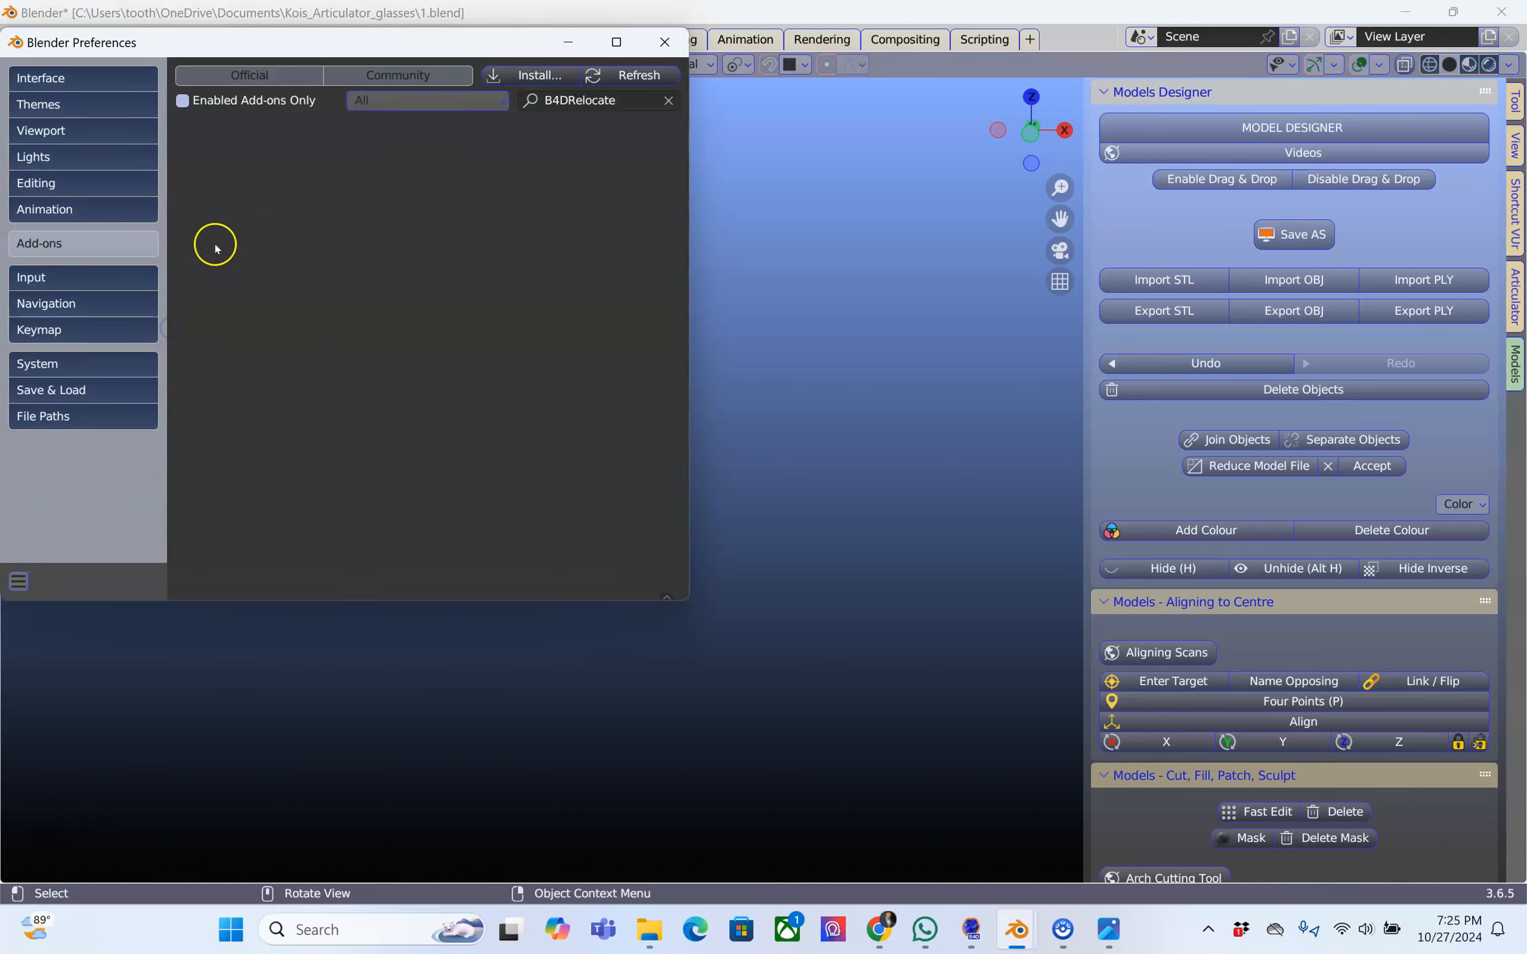
click(653, 102)
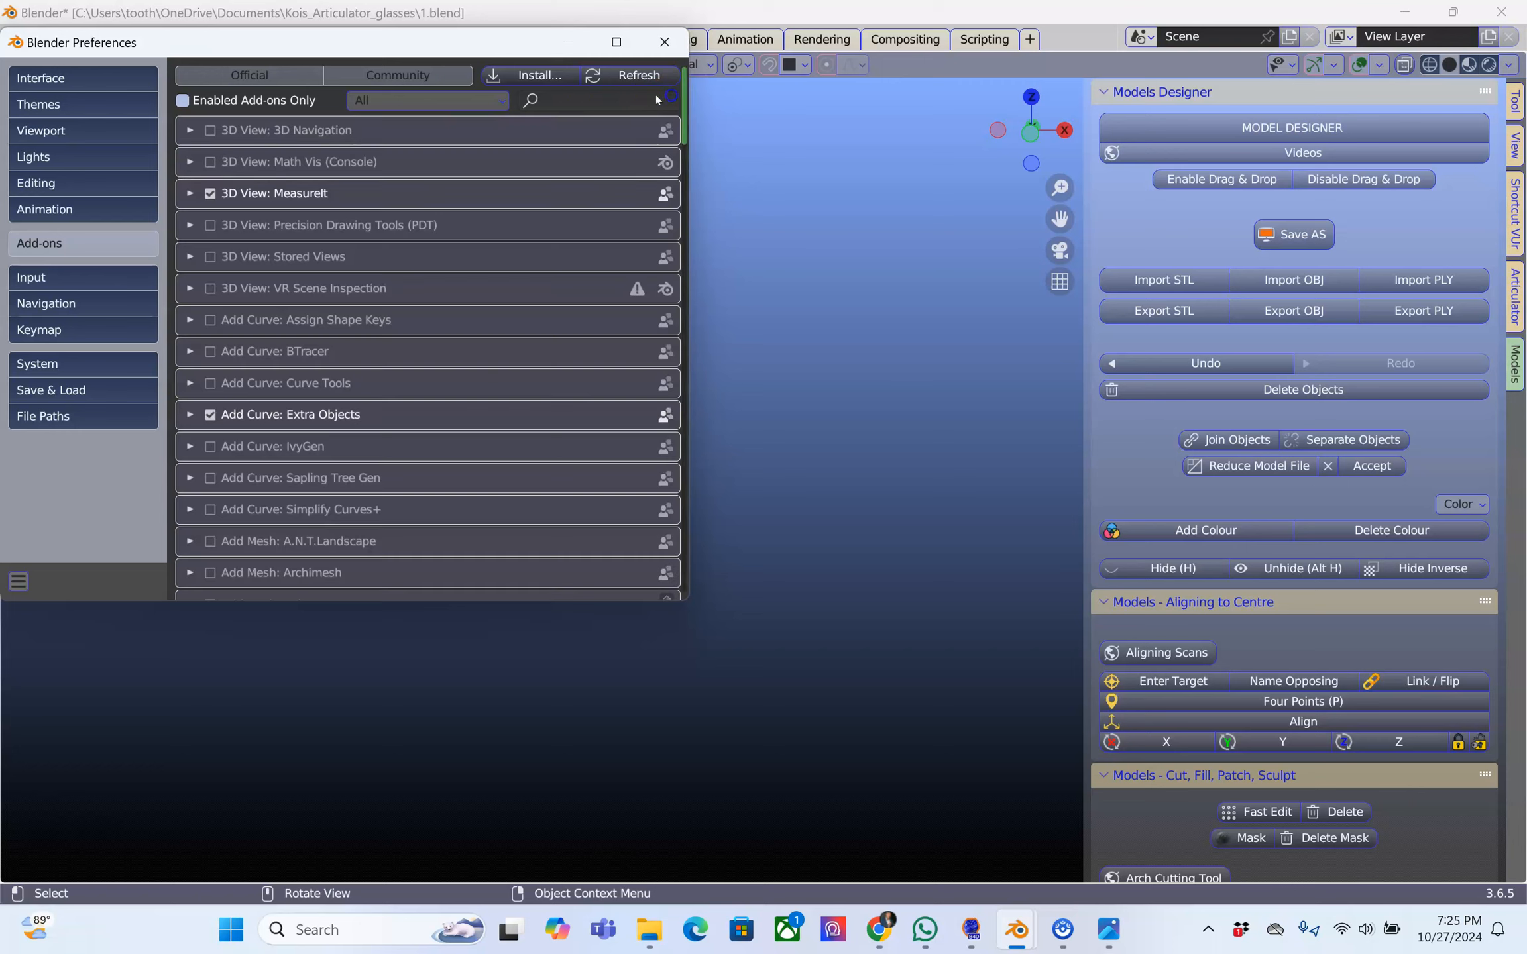
click(467, 98)
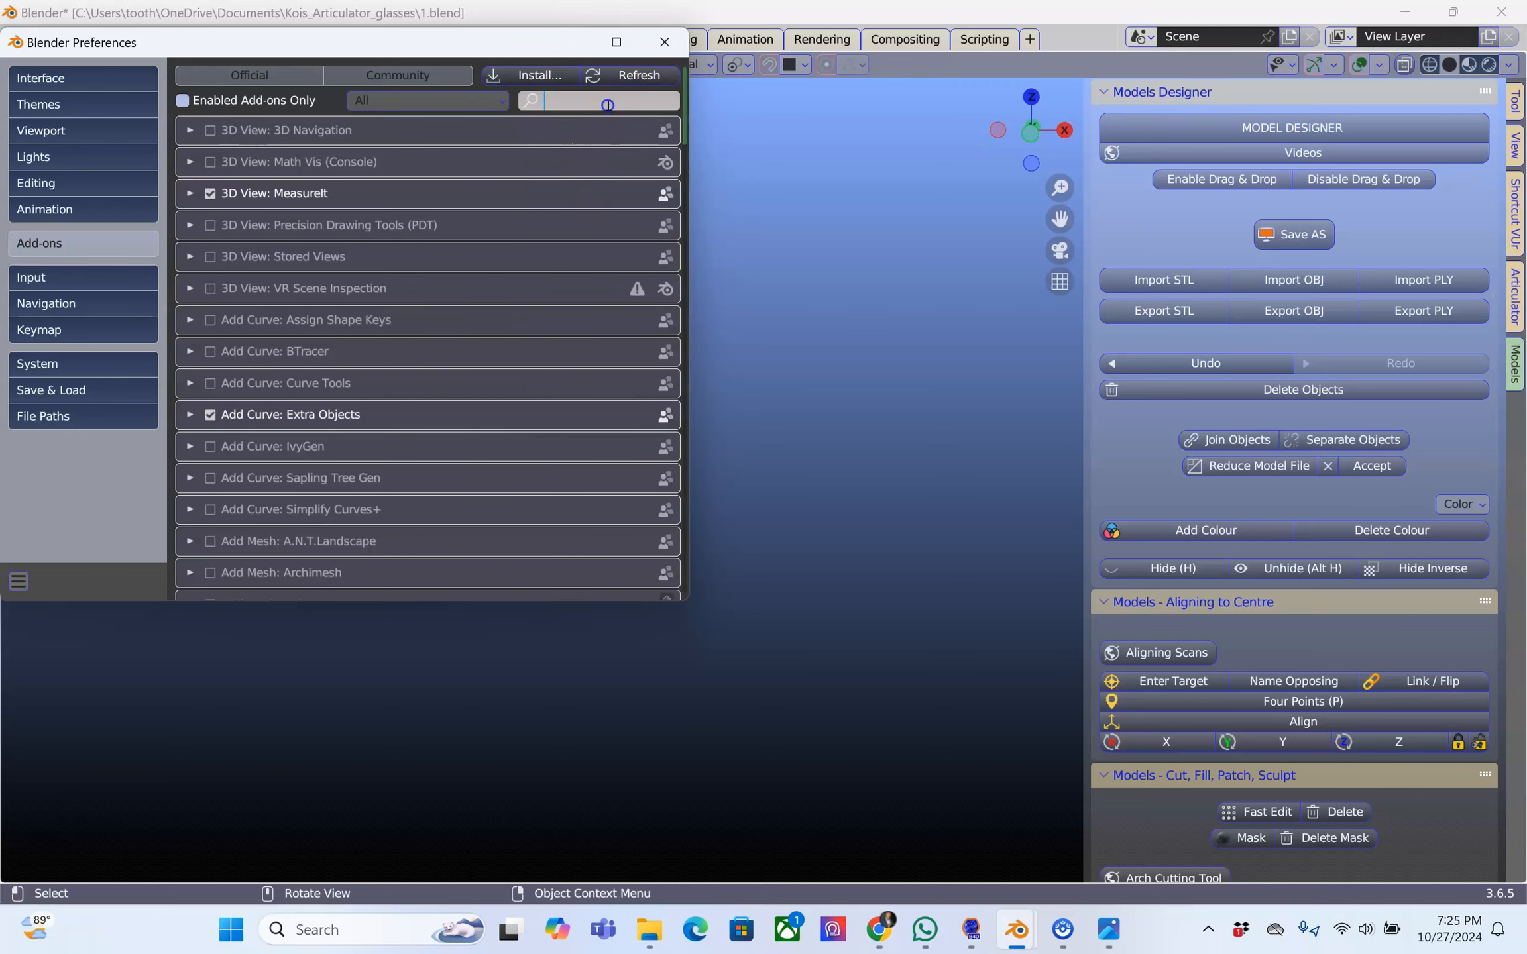
text(Image)
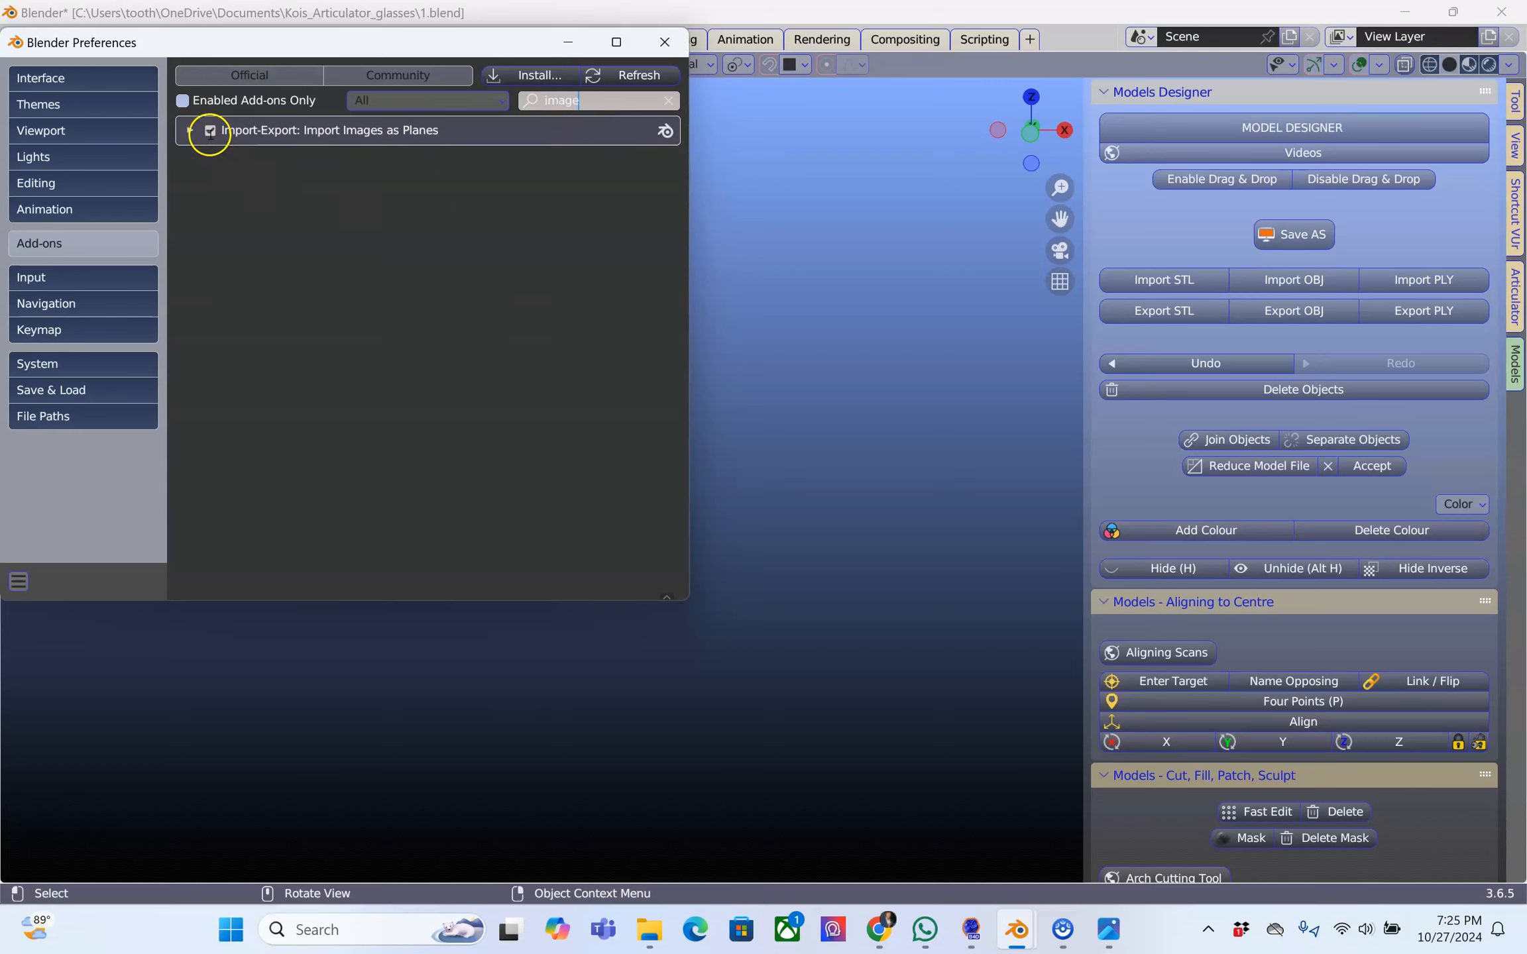
click(294, 233)
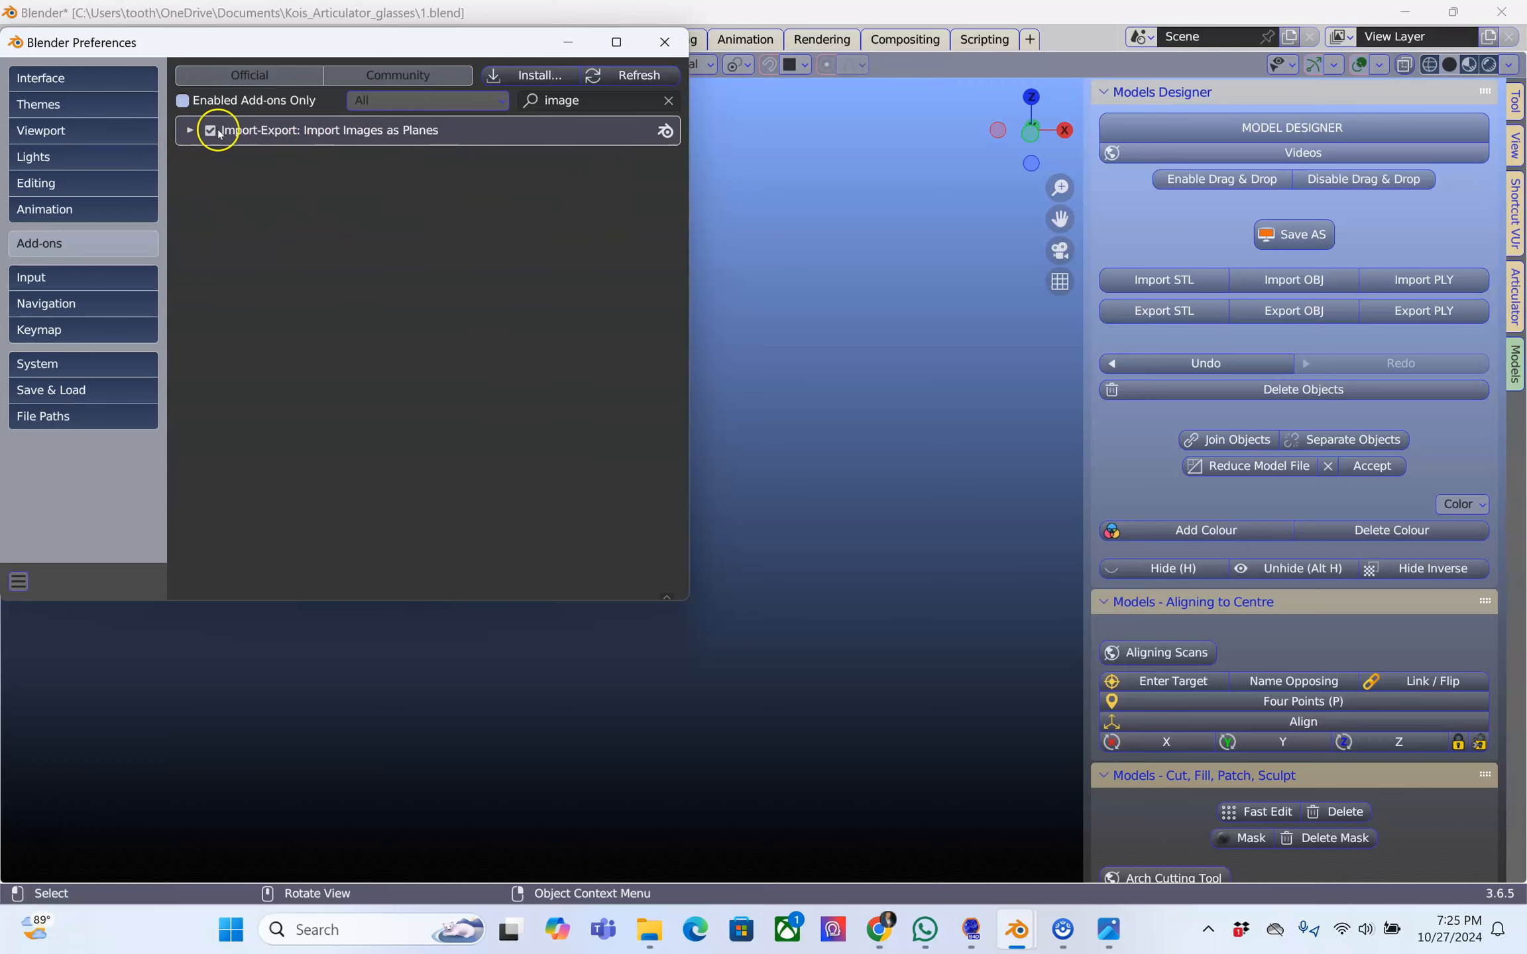
click(665, 42)
Import DSC_5367.JPG from the Kois_Articulator_glasses folder as an image plane
click(45, 36)
click(45, 36)
click(45, 36)
mouse_move(88, 311)
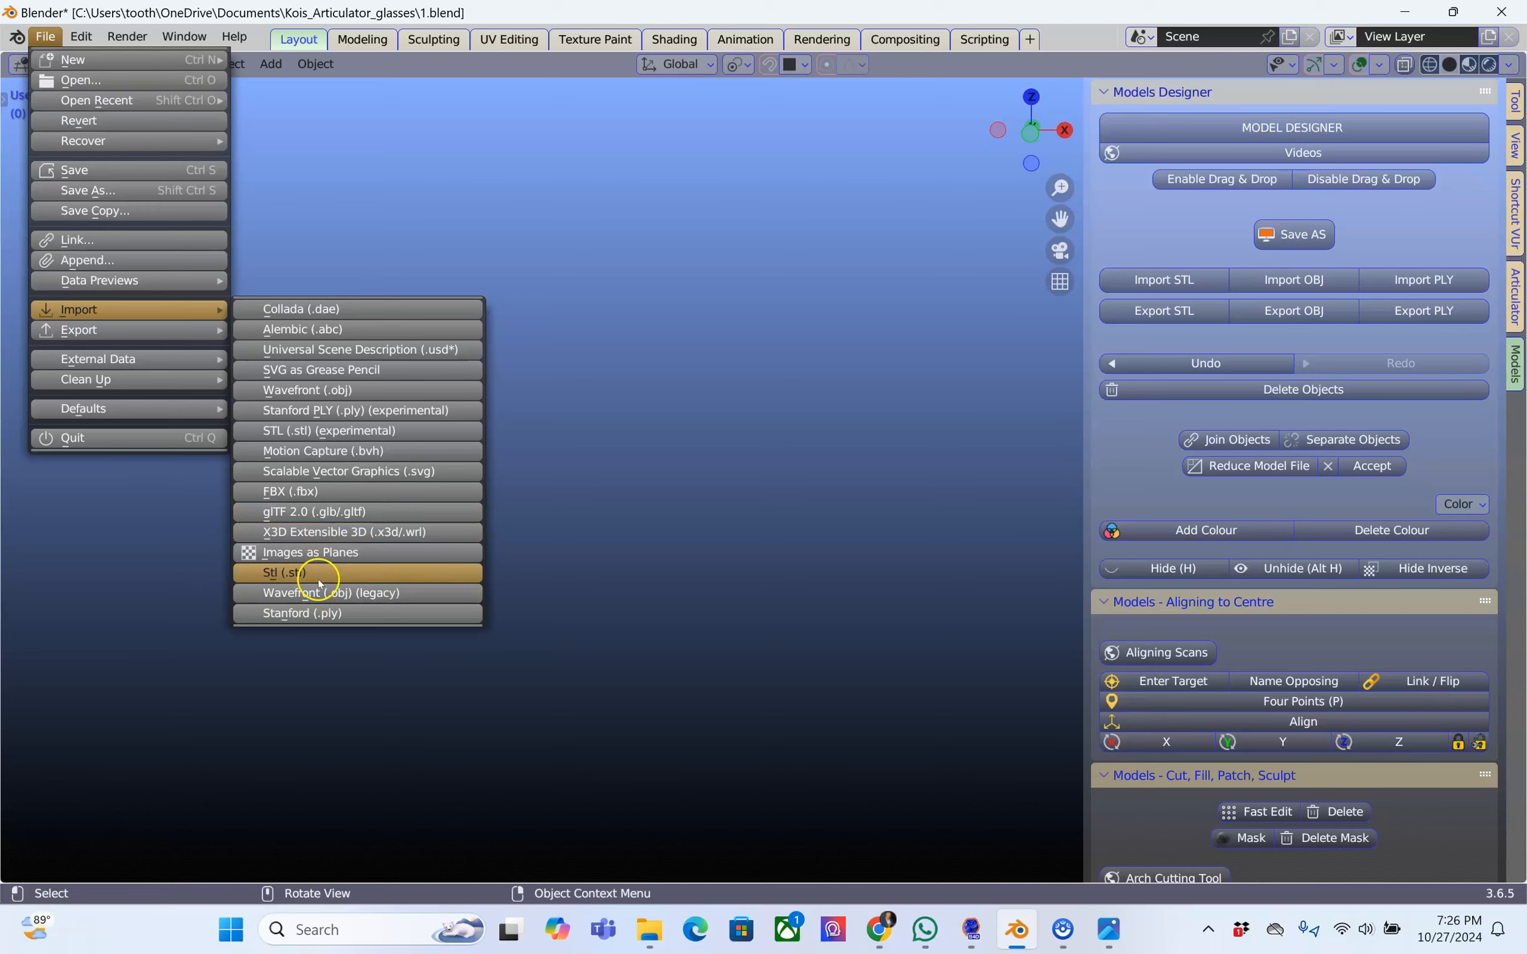
click(335, 553)
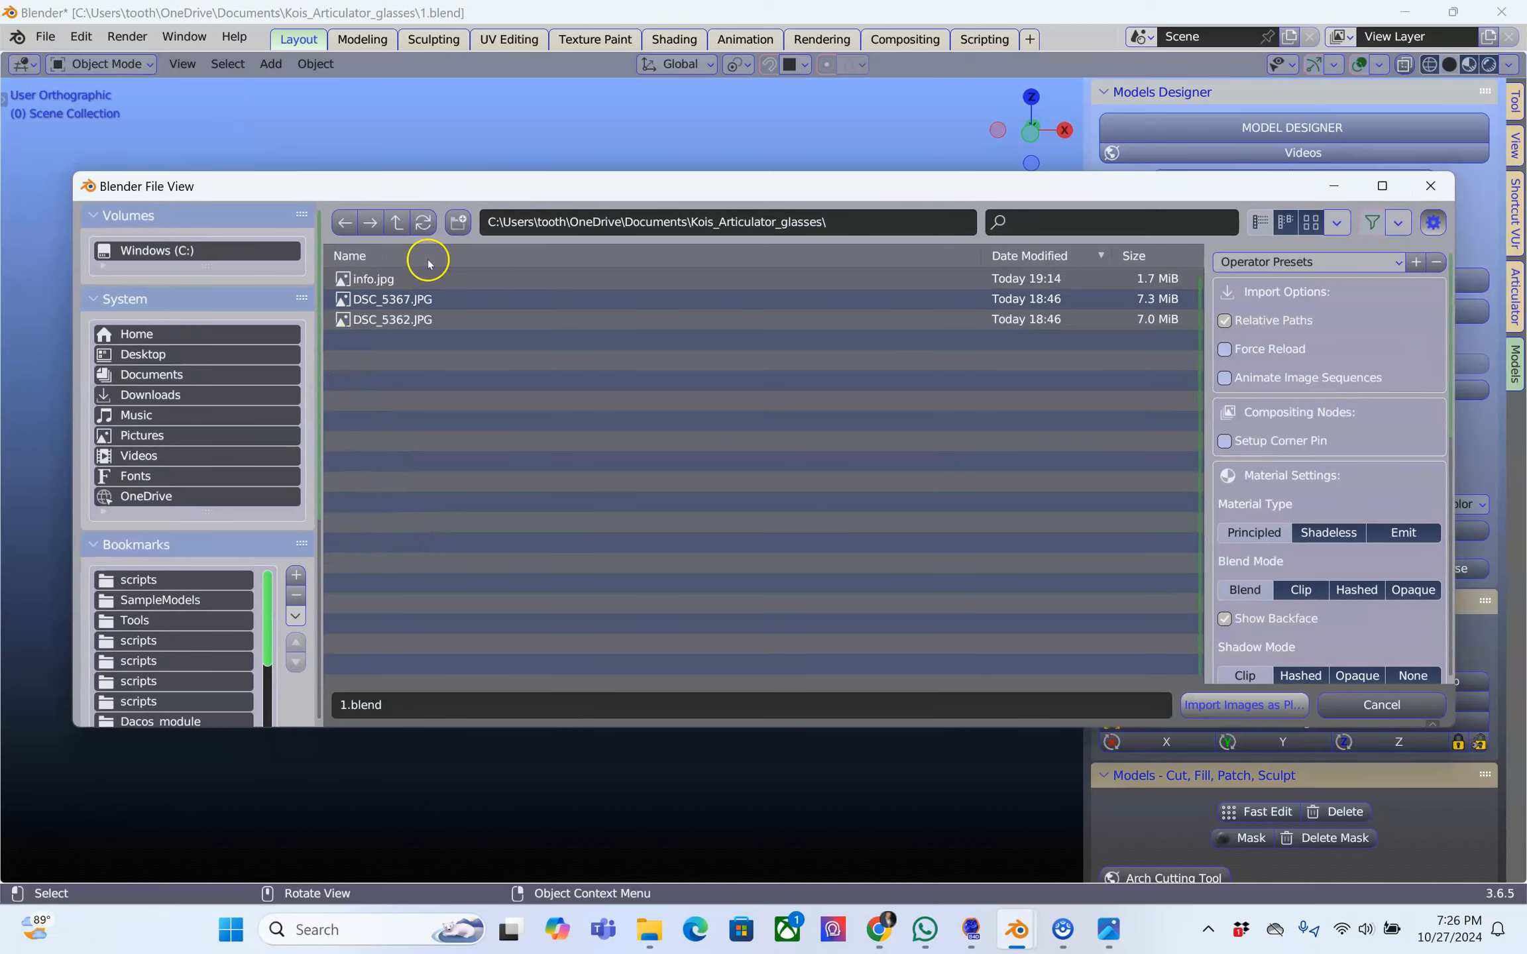
double_click(422, 299)
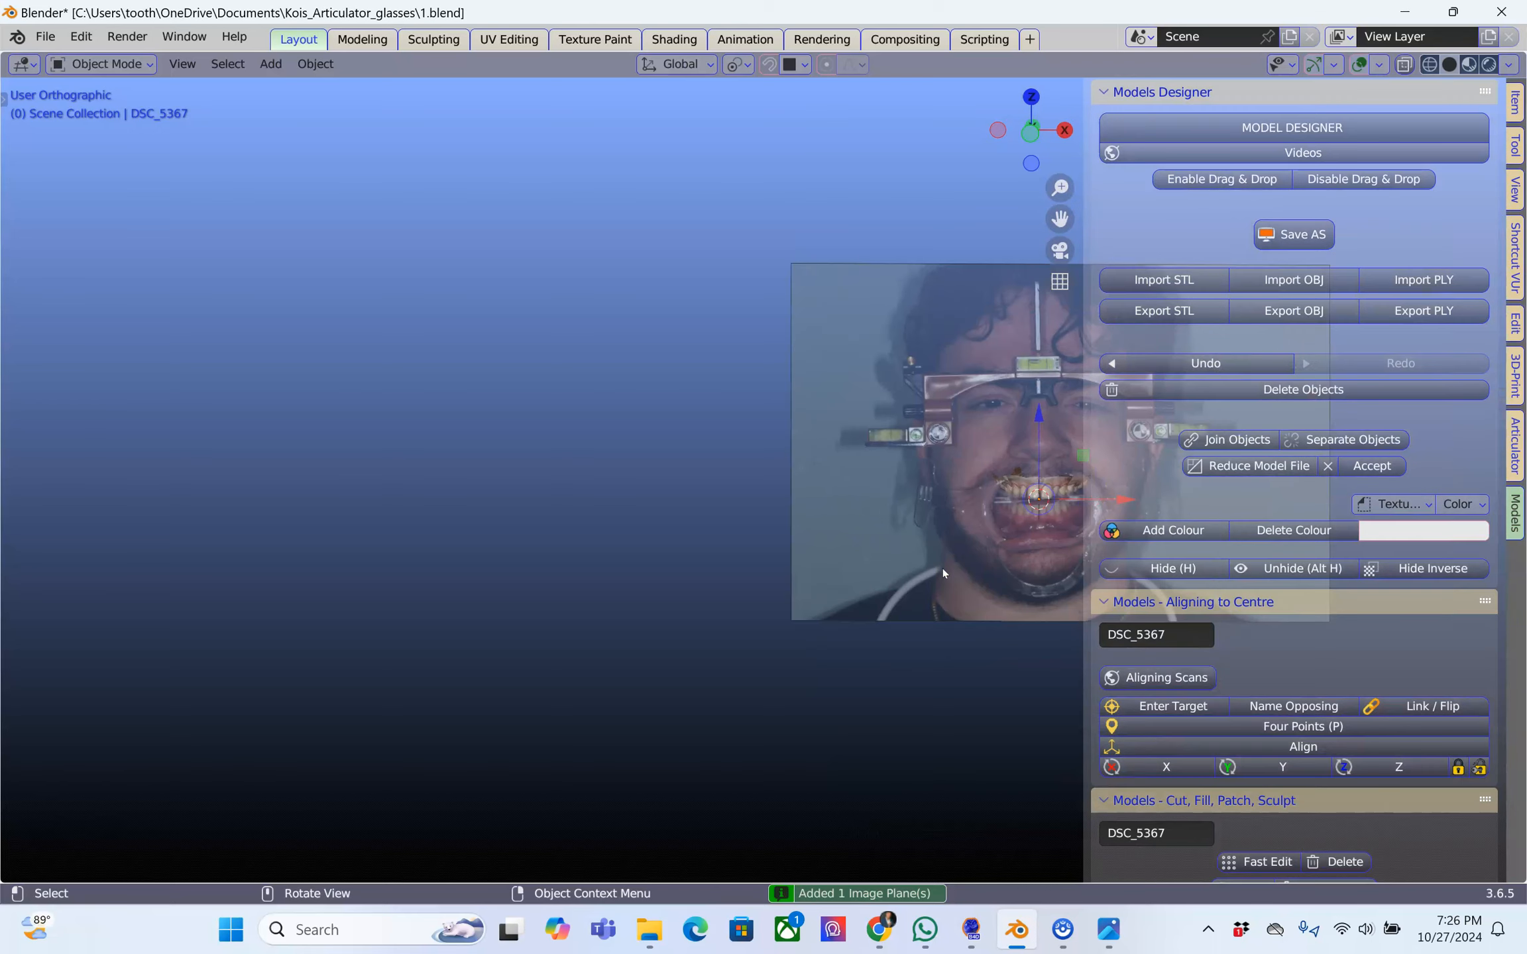
Move the imported DSC_5367 image plane out of the front photo into the empty area beside it
shift+middle_drag(941, 556, 636, 616)
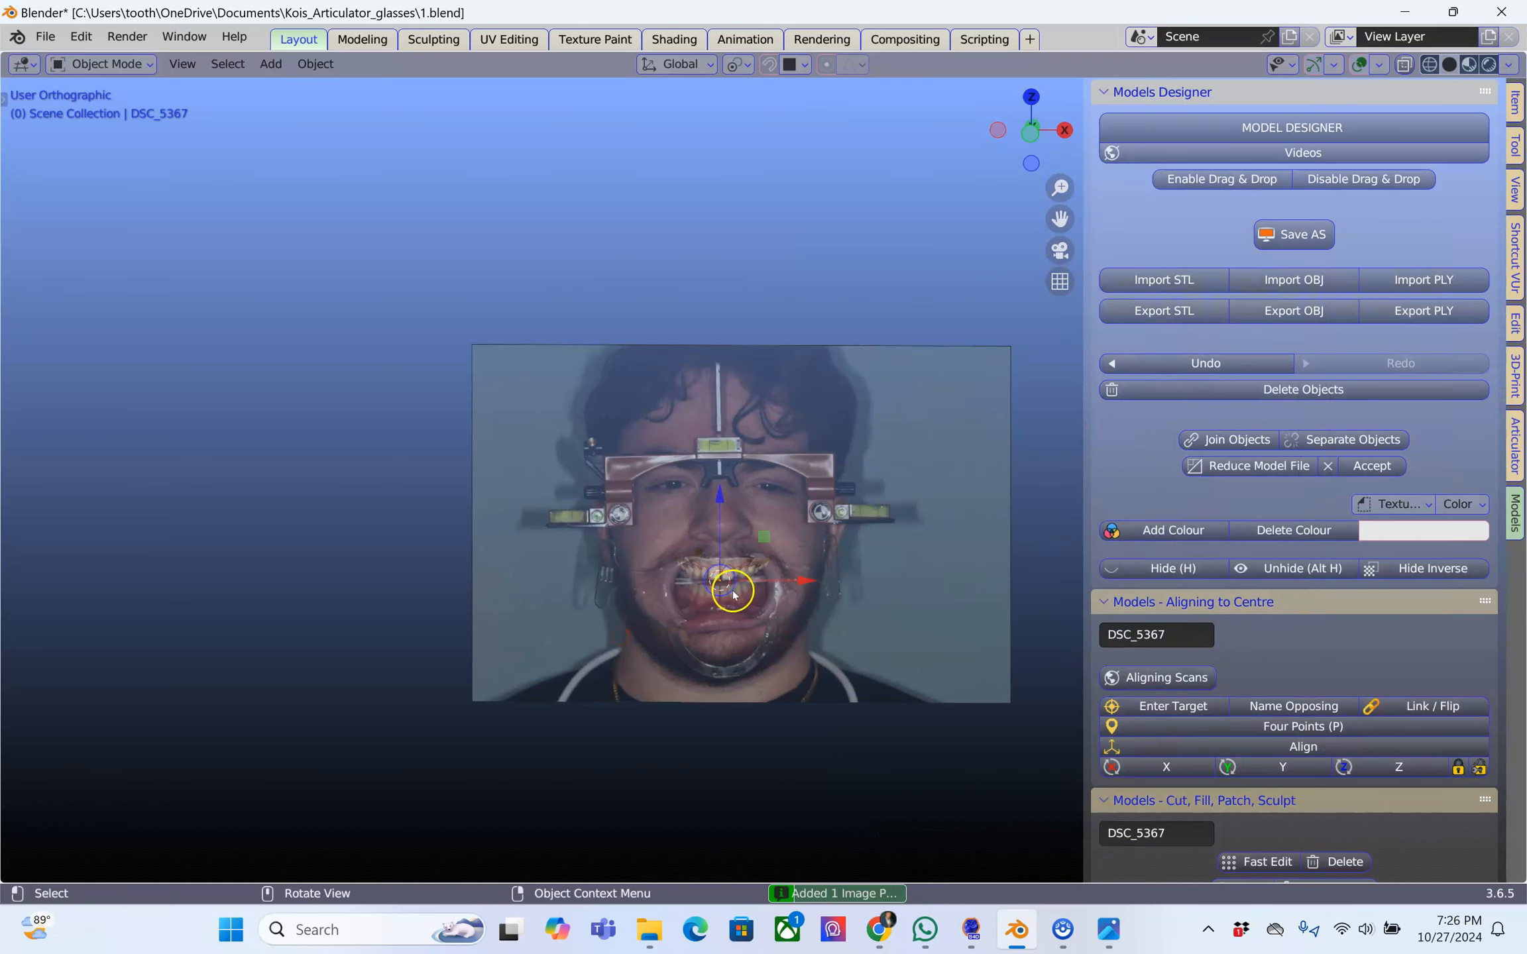
scroll(728, 596, up, 4)
scroll(695, 654, down, 3)
key(g)
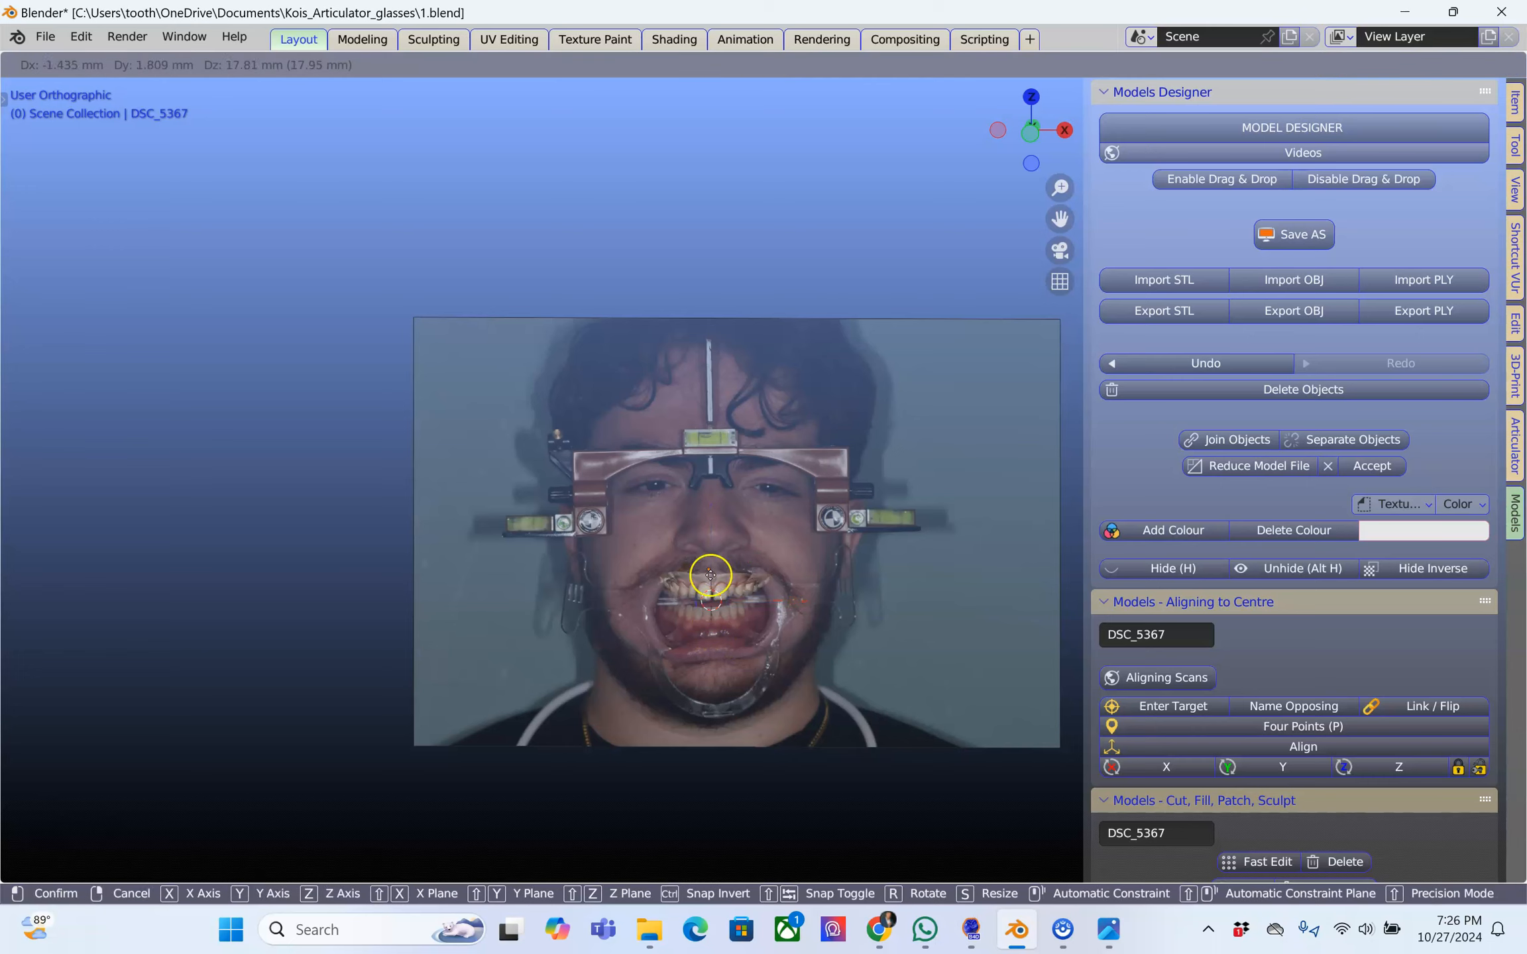
click(265, 524)
scroll(279, 511, up, 2)
shift+middle_drag(228, 531, 786, 549)
scroll(729, 543, up, 2)
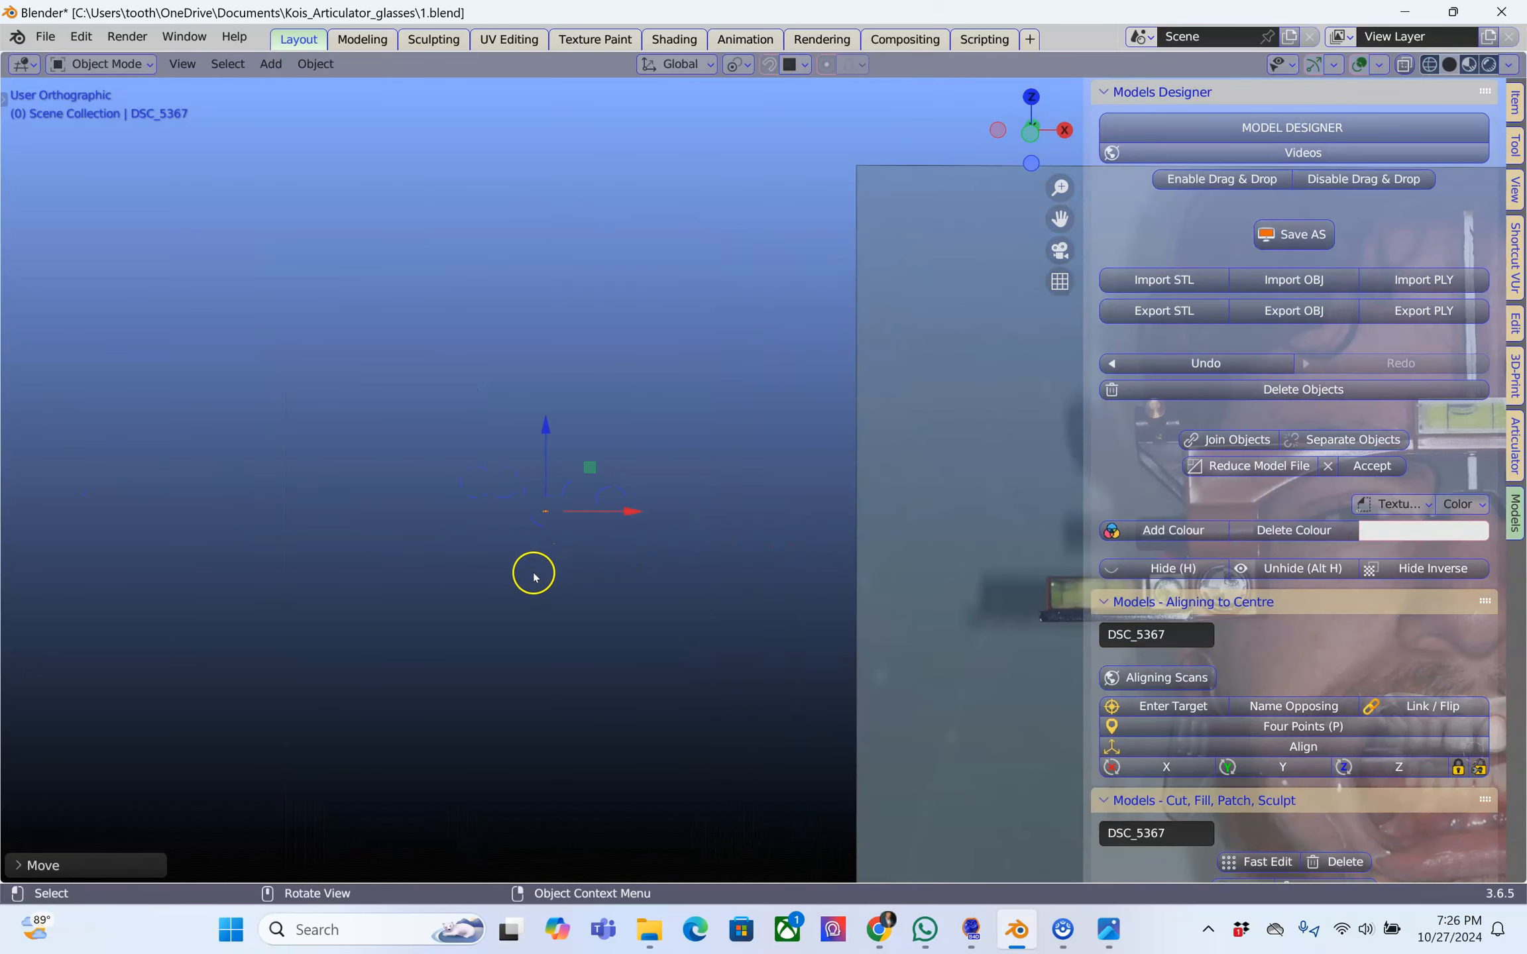
Scale up the DSC_5367 image plane in the empty area beside the front photo
key(s)
click(316, 706)
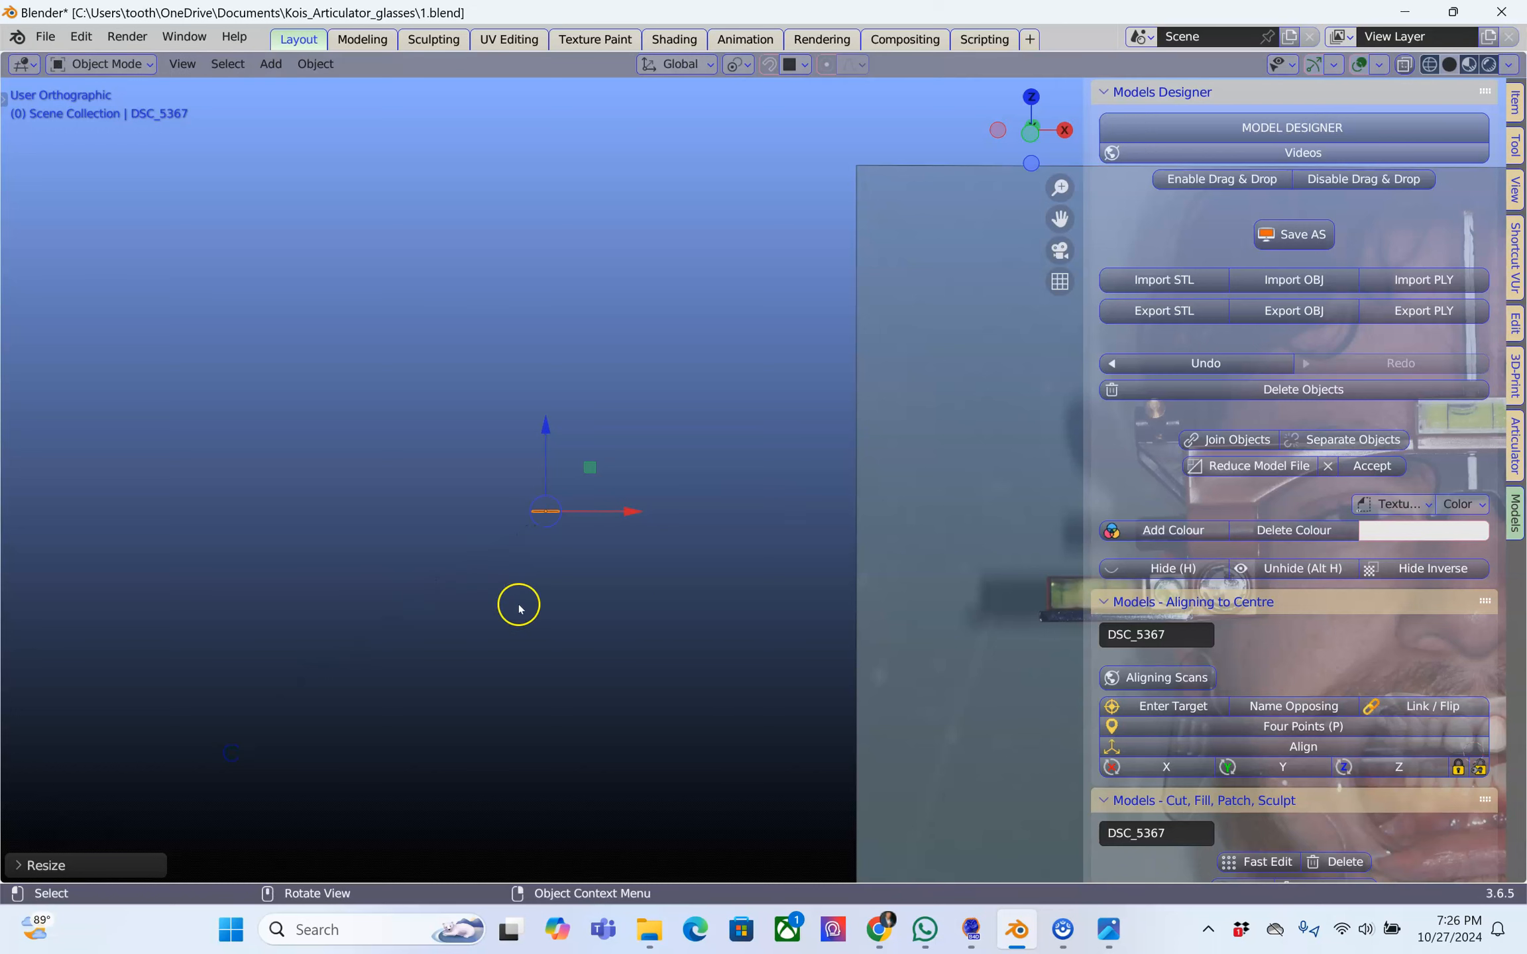
key(s)
click(289, 817)
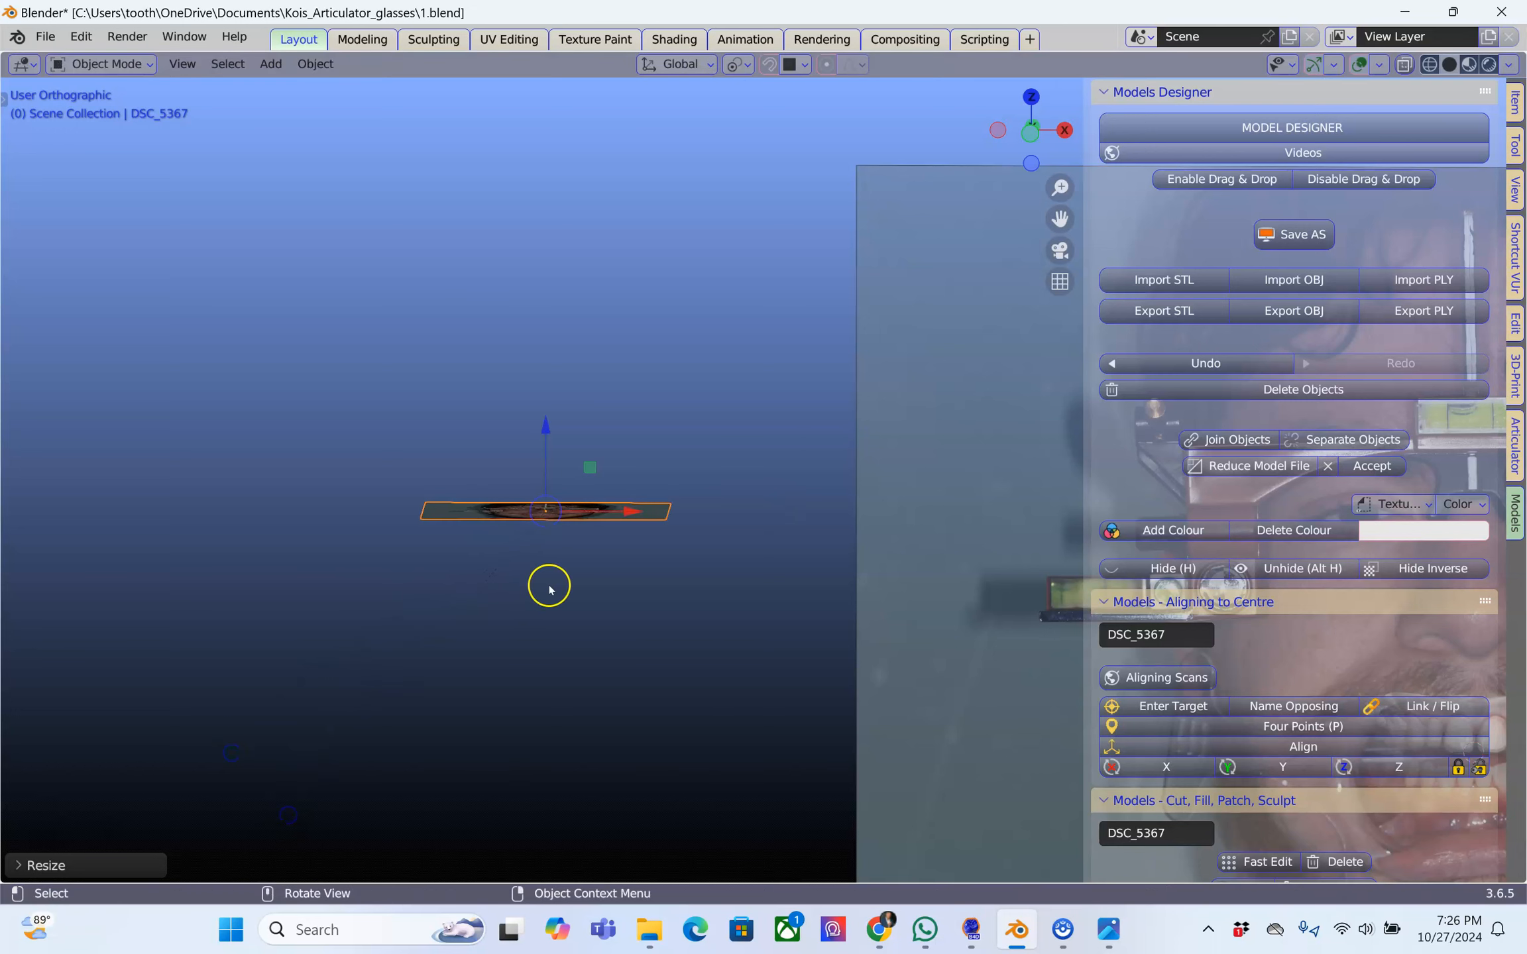
Rotate the DSC_5367 image plane 90° about the X axis so it stands upright facing the front
key(ctrl+z)
text(rx90)
click(585, 571)
scroll(590, 528, down, 3)
scroll(590, 528, up, 5)
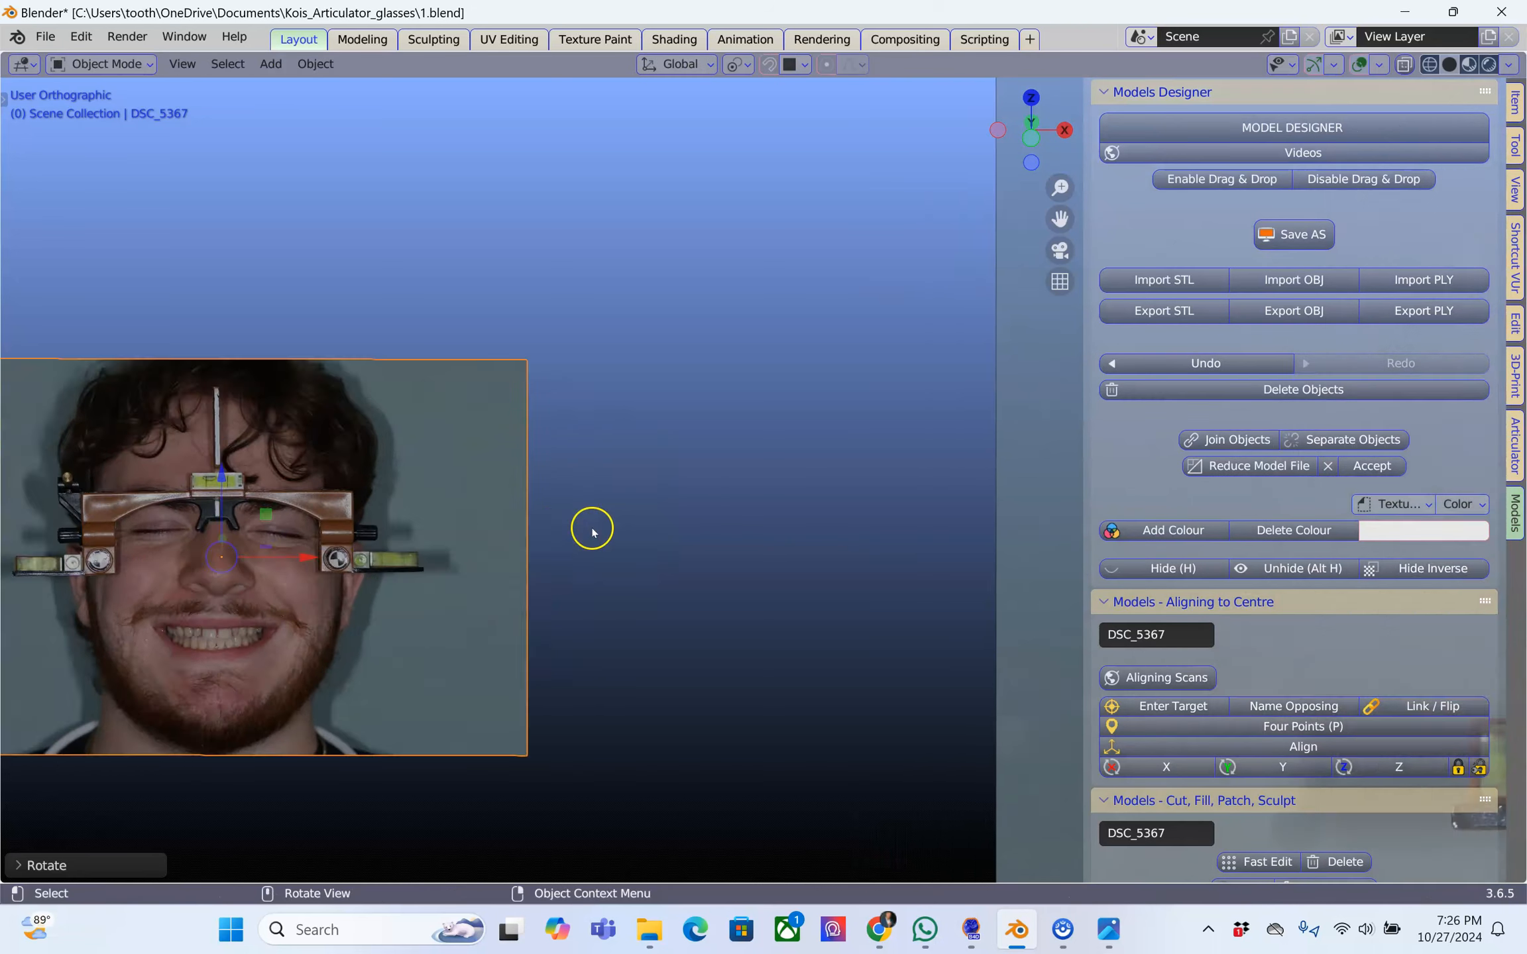
scroll(593, 532, down, 11)
shift+middle_drag(702, 545, 409, 480)
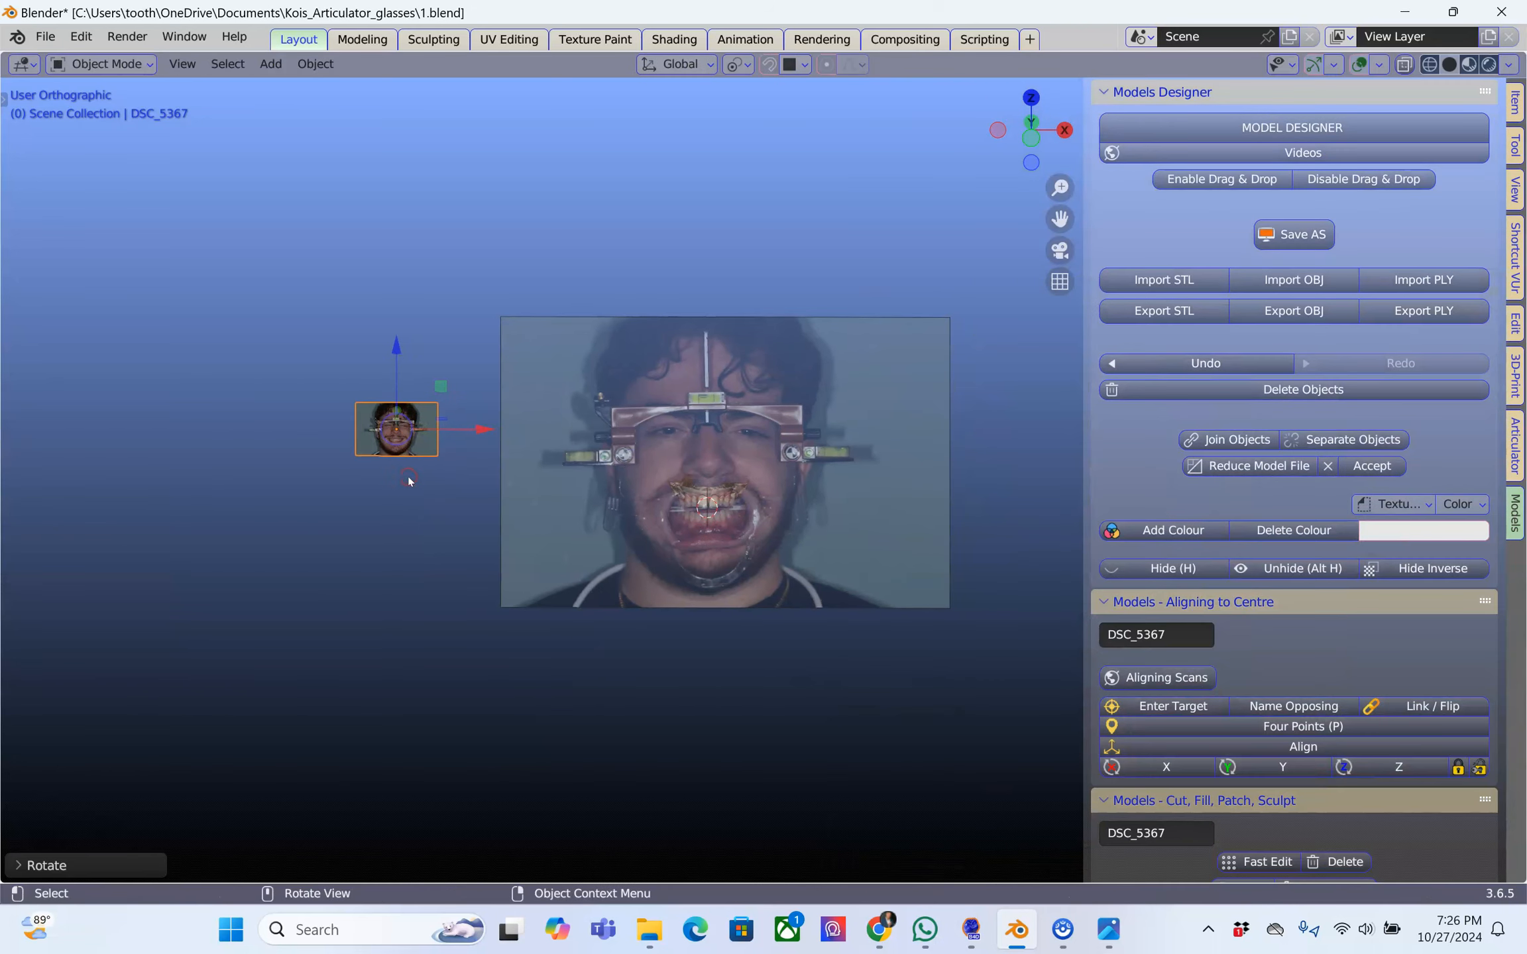
Enlarge the DSC_5367 plane about five times to match the front photo's size and move it over that photo
key(s)
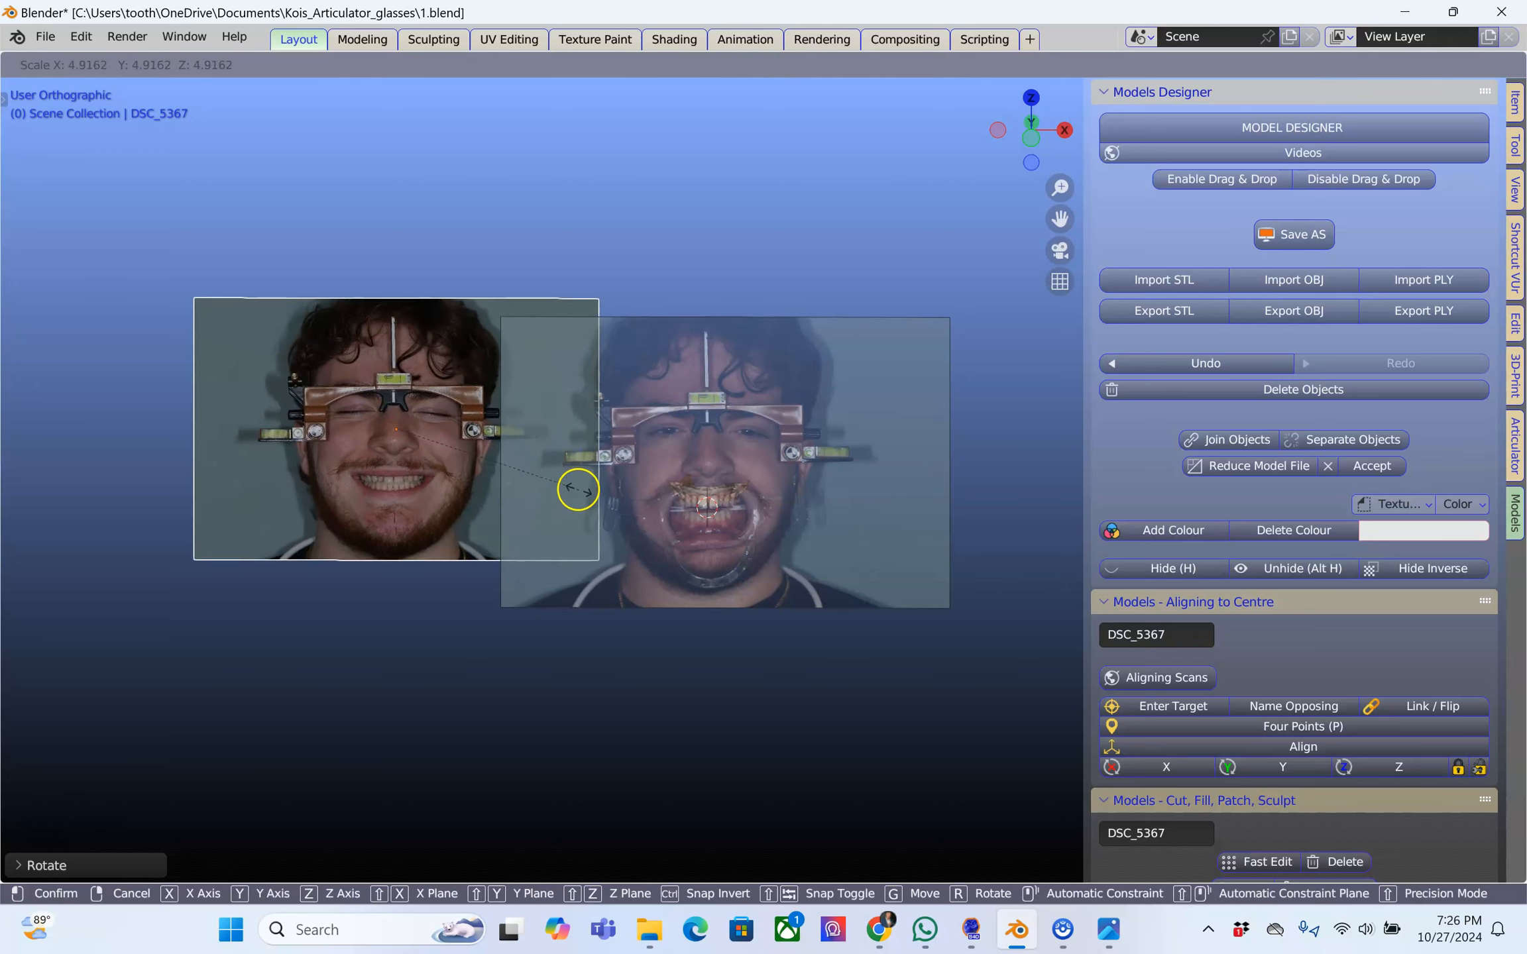
click(589, 491)
scroll(459, 477, up, 3)
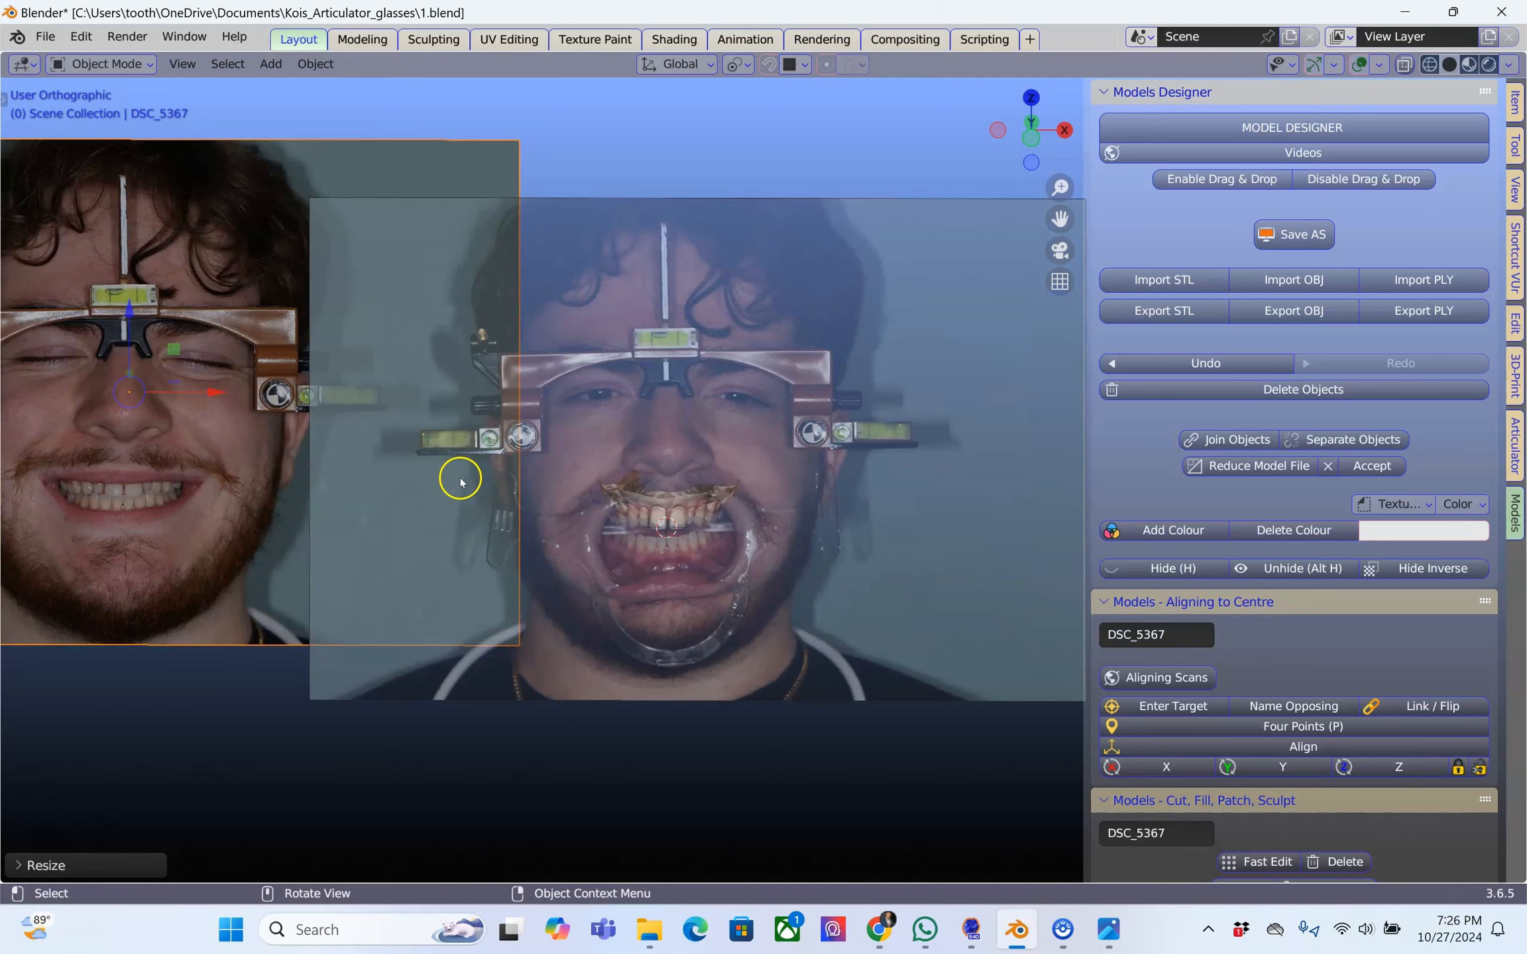
key(g)
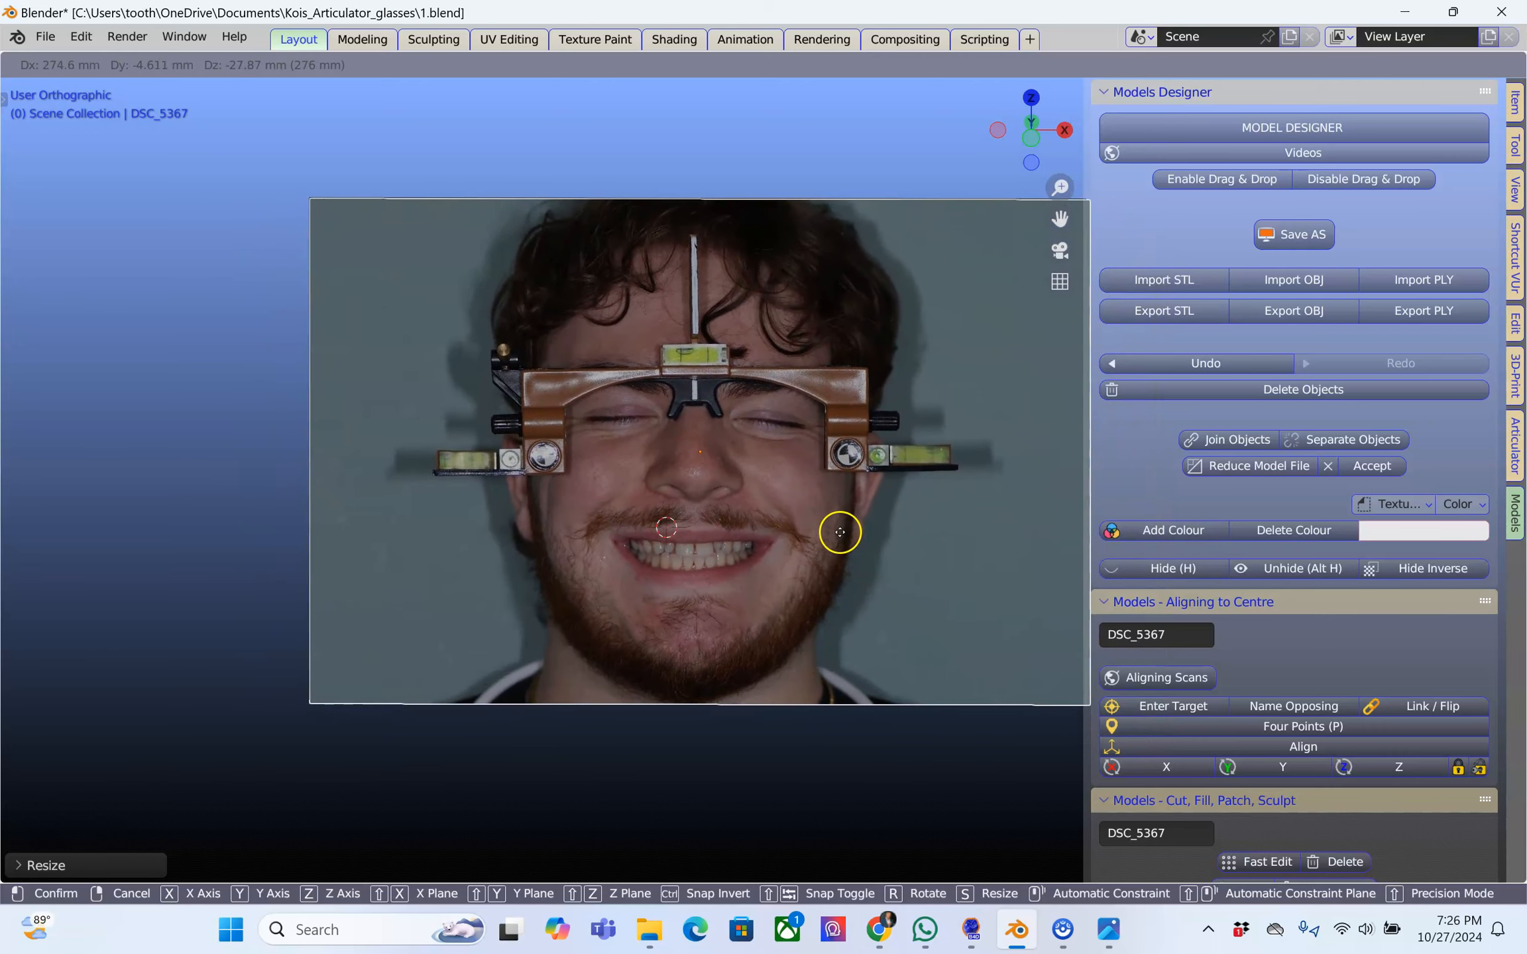
click(834, 530)
In the front view, move the DSC_5367 plane so its facebow glasses overlap those in the front photo
middle_drag(833, 530, 562, 453)
scroll(555, 477, up, 2)
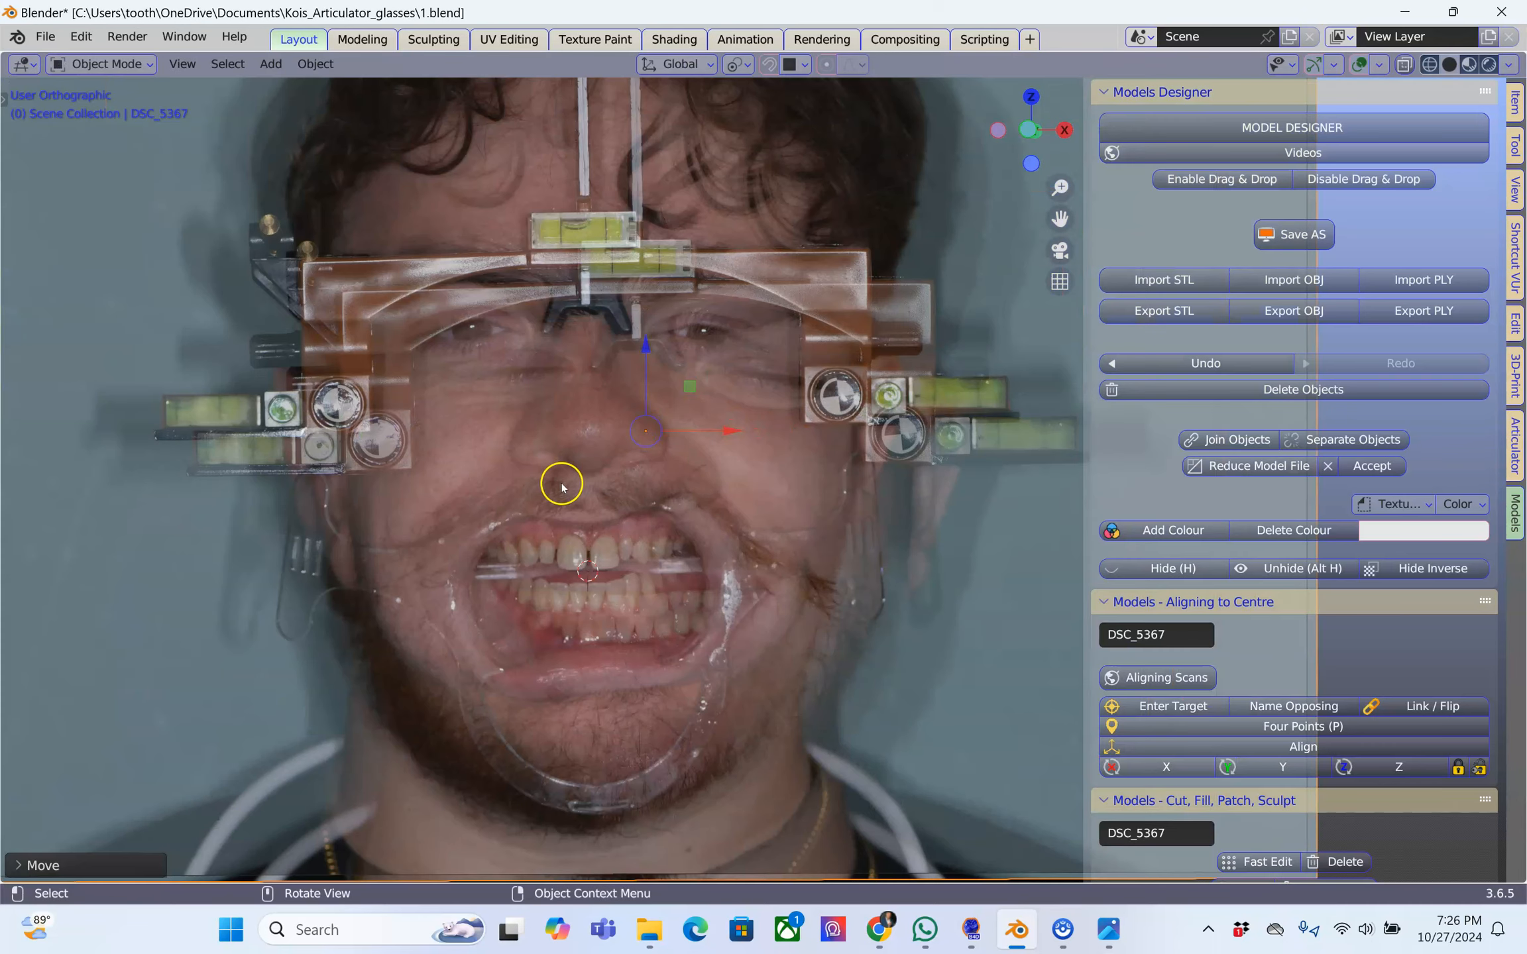
scroll(598, 476, down, 1)
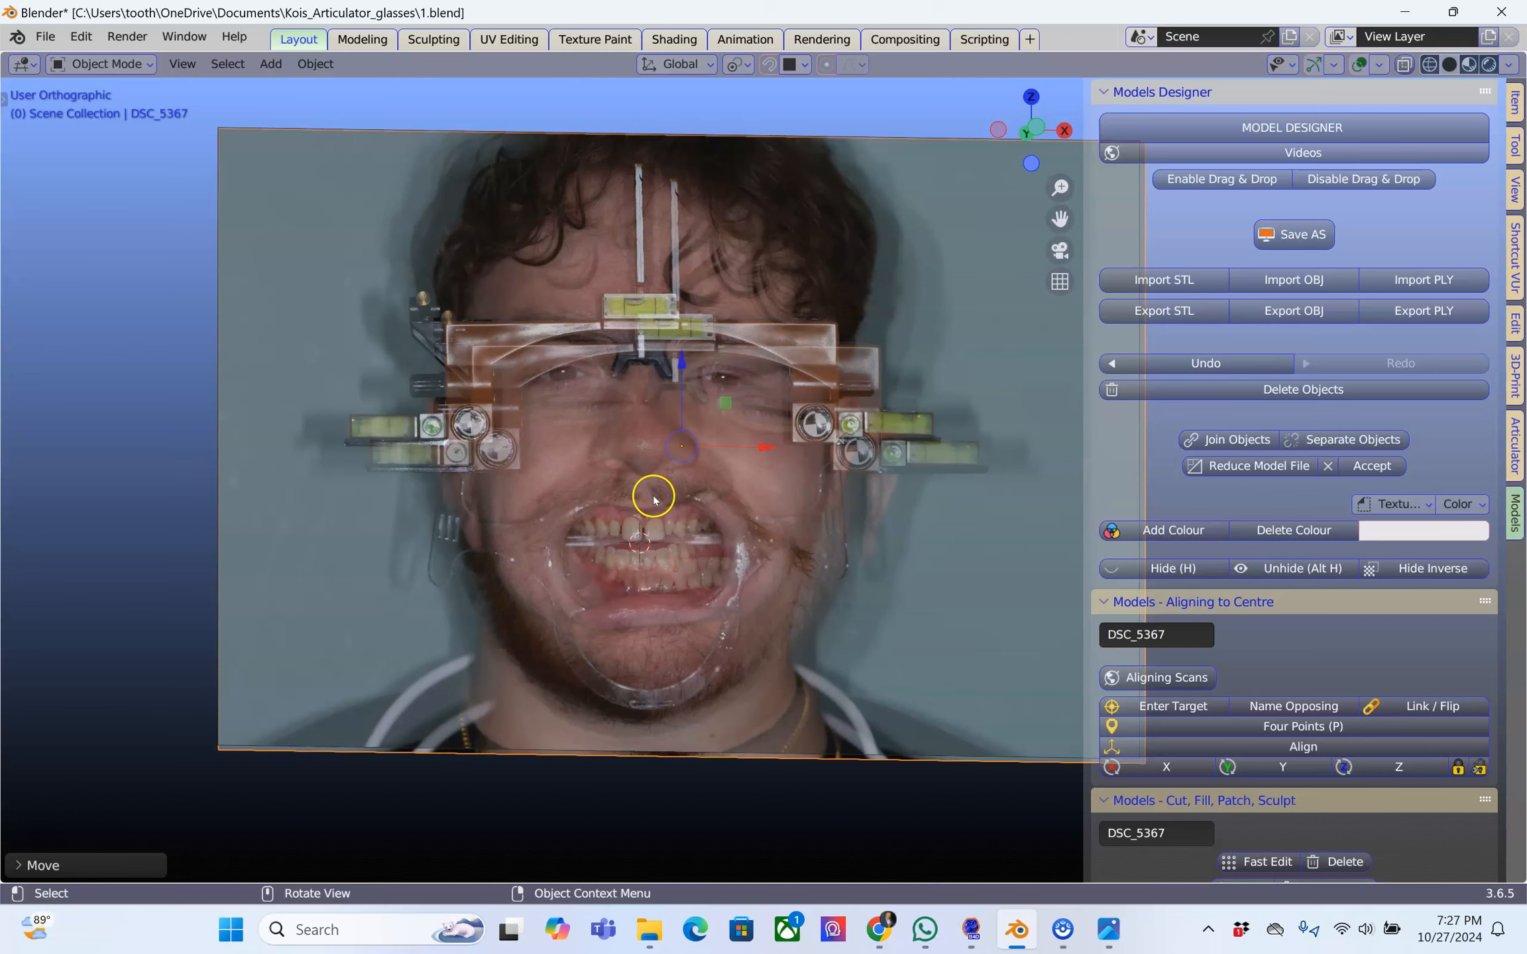
key(grave)
click(517, 419)
scroll(731, 438, up, 2)
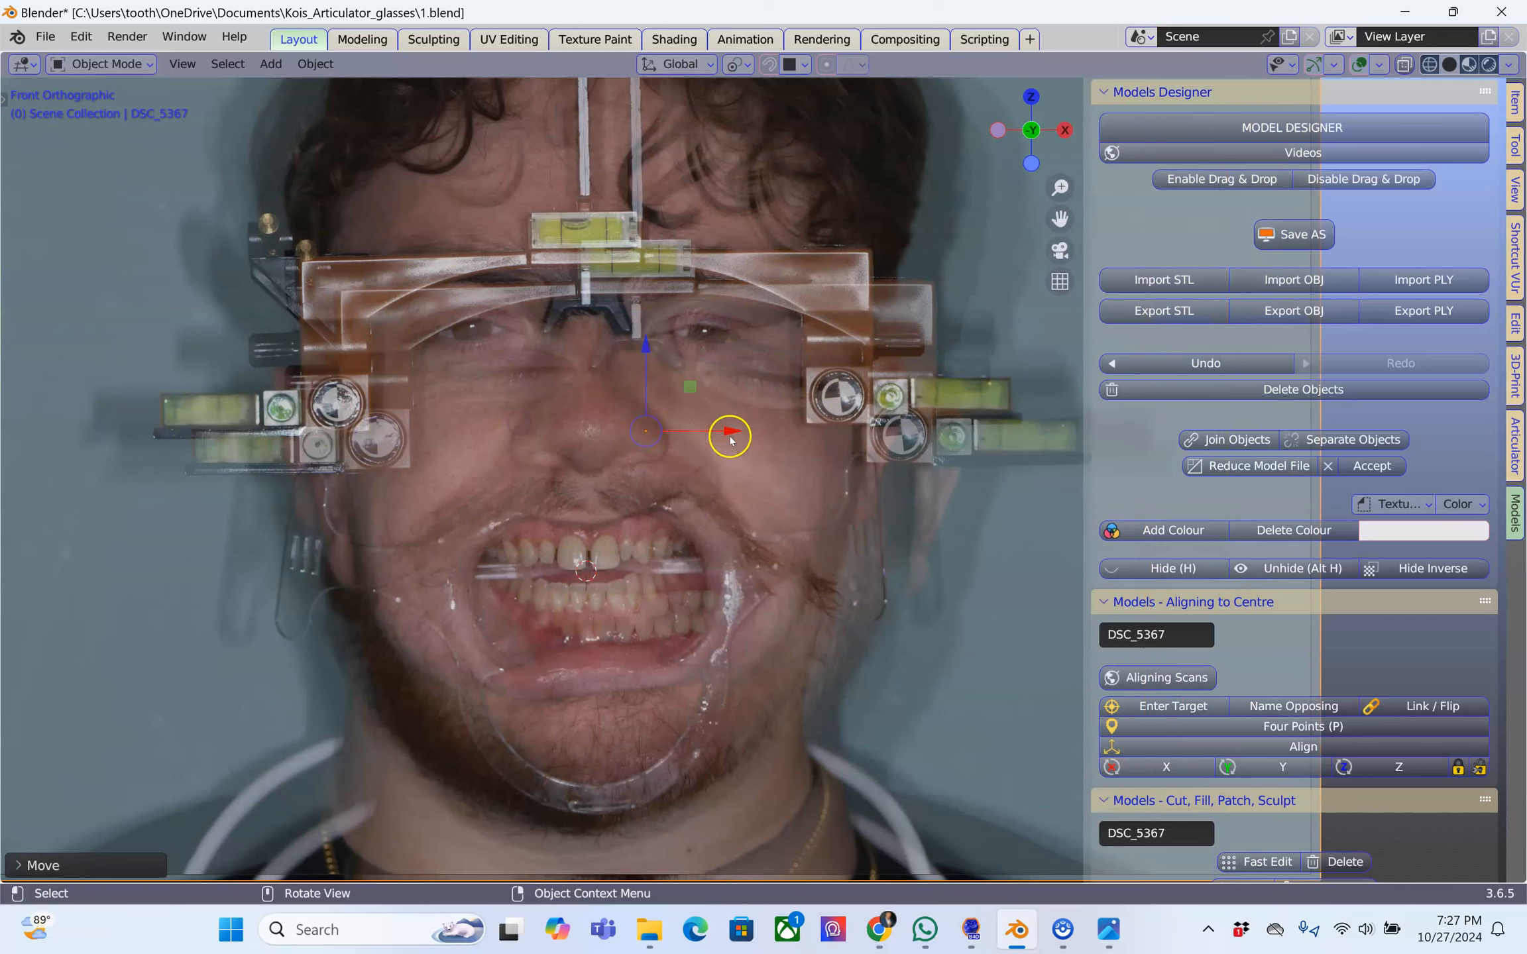
key(g)
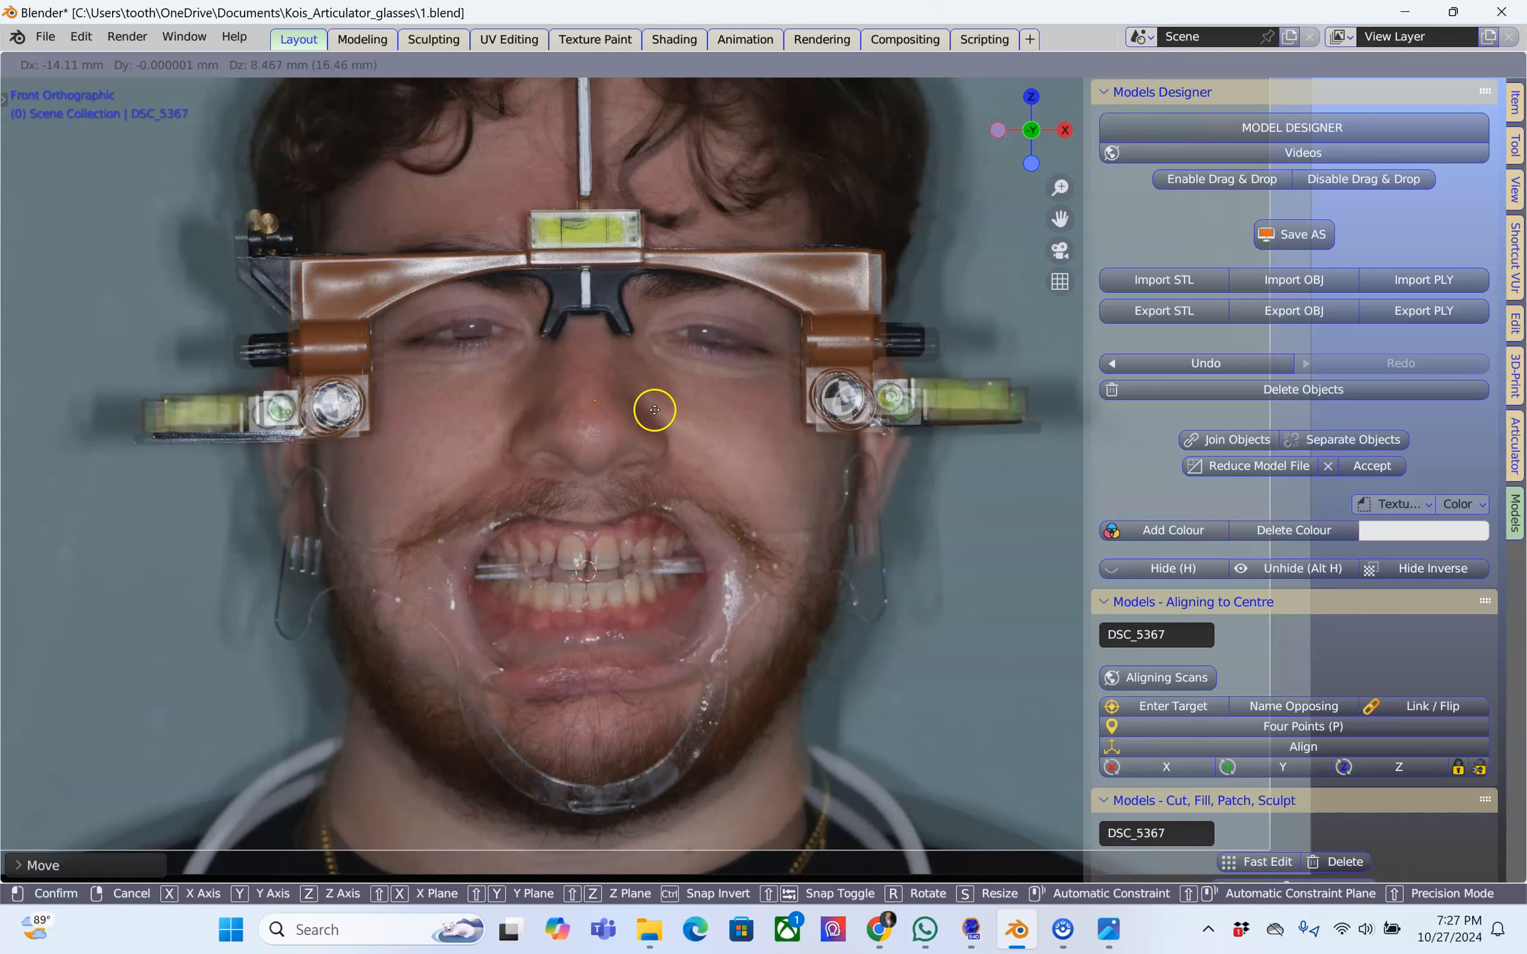
click(657, 409)
Shrink the DSC_5367 plane slightly and reposition it so the round facebow markers coincide with the front photo's
key(r)
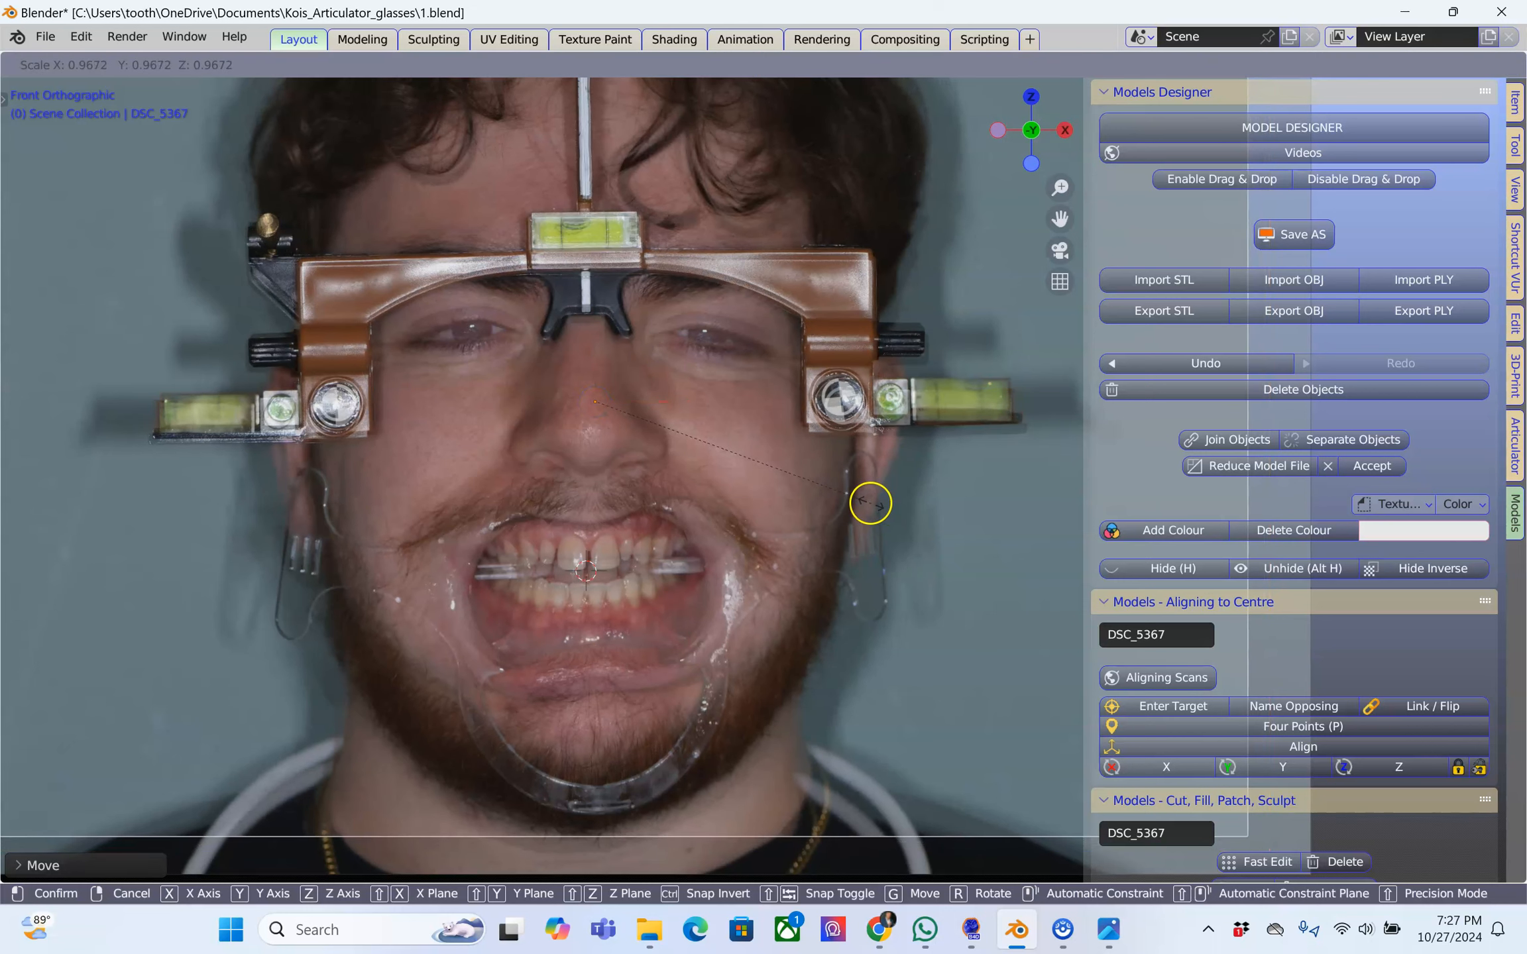
click(864, 503)
key(g)
click(749, 470)
key(s)
click(927, 524)
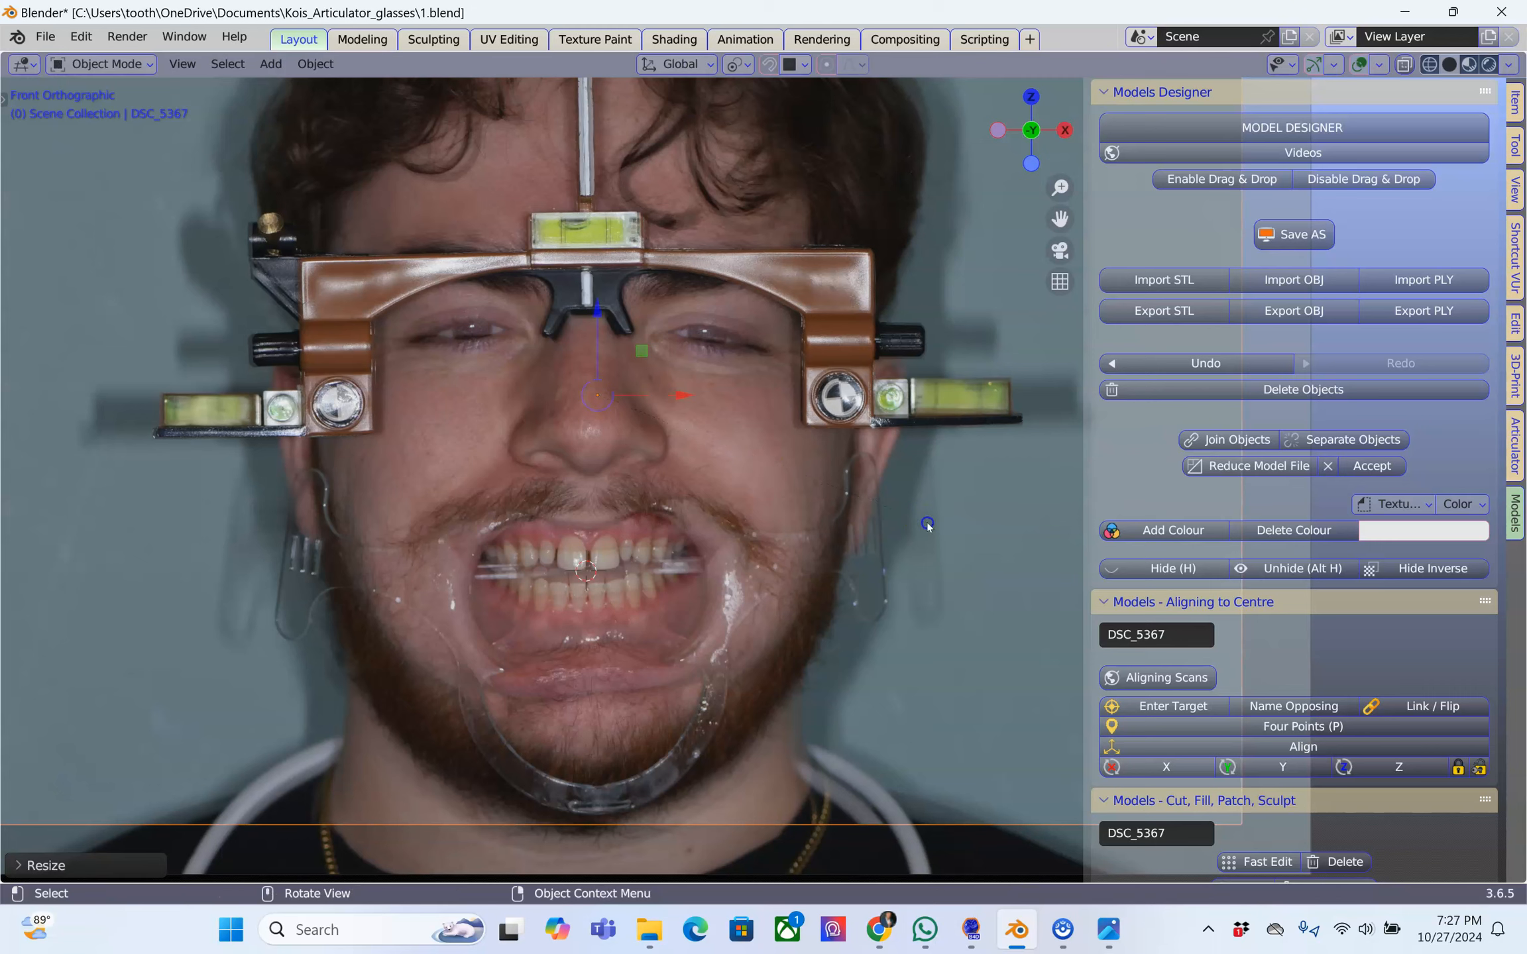
Fine-tune the DSC_5367 plane's position and rotate it by about -0.7° to level its facebow with the front photo's
key(g)
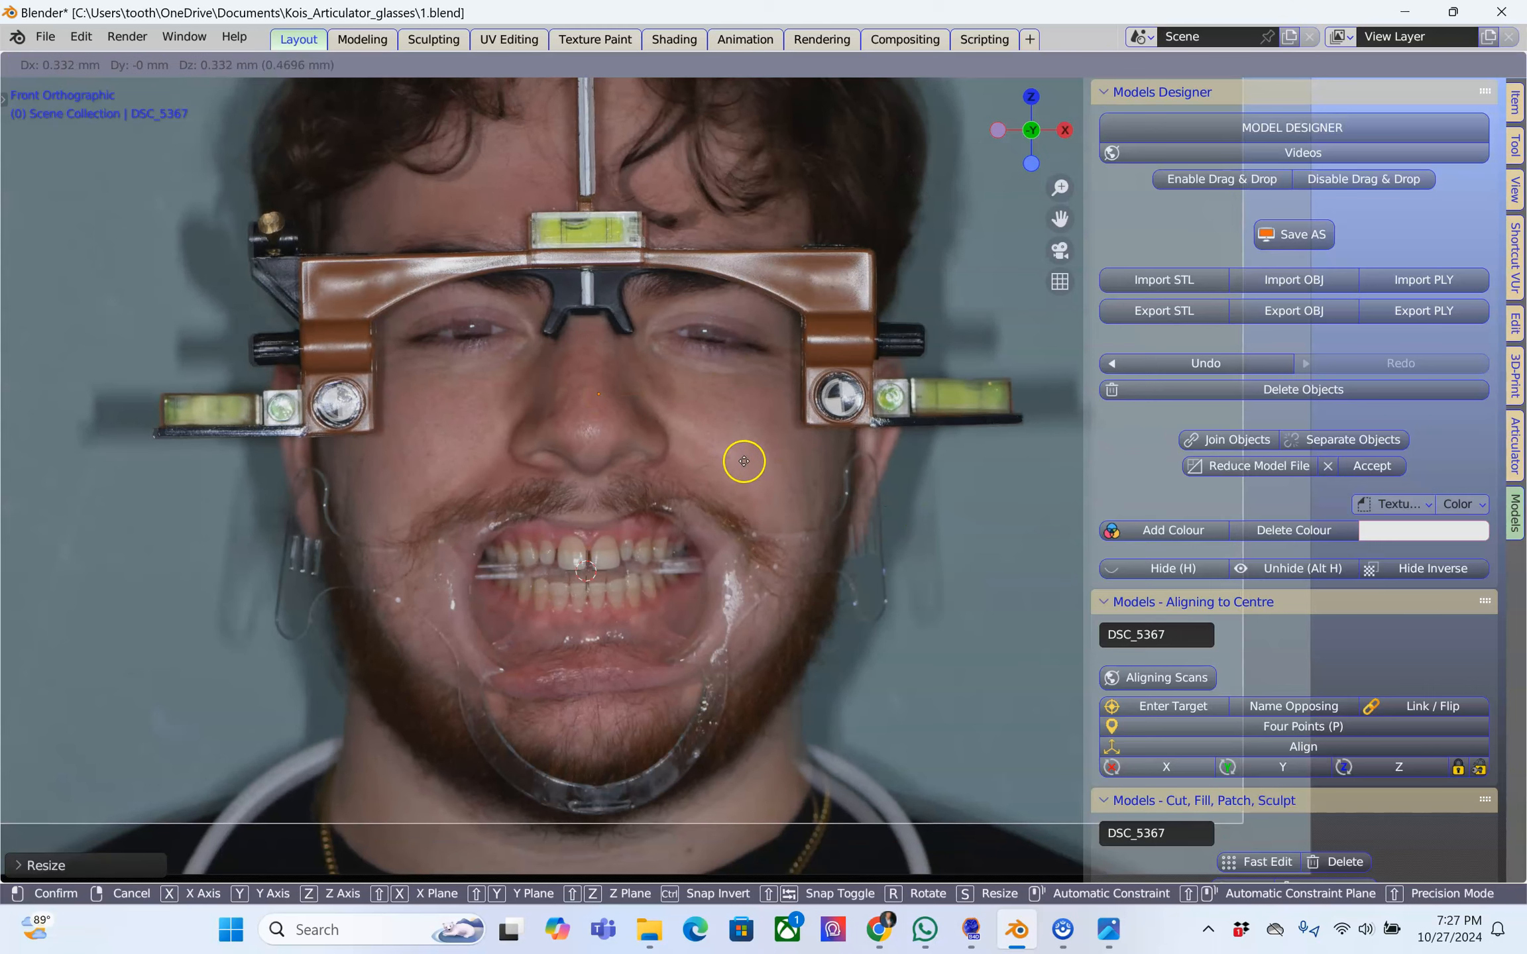
click(741, 465)
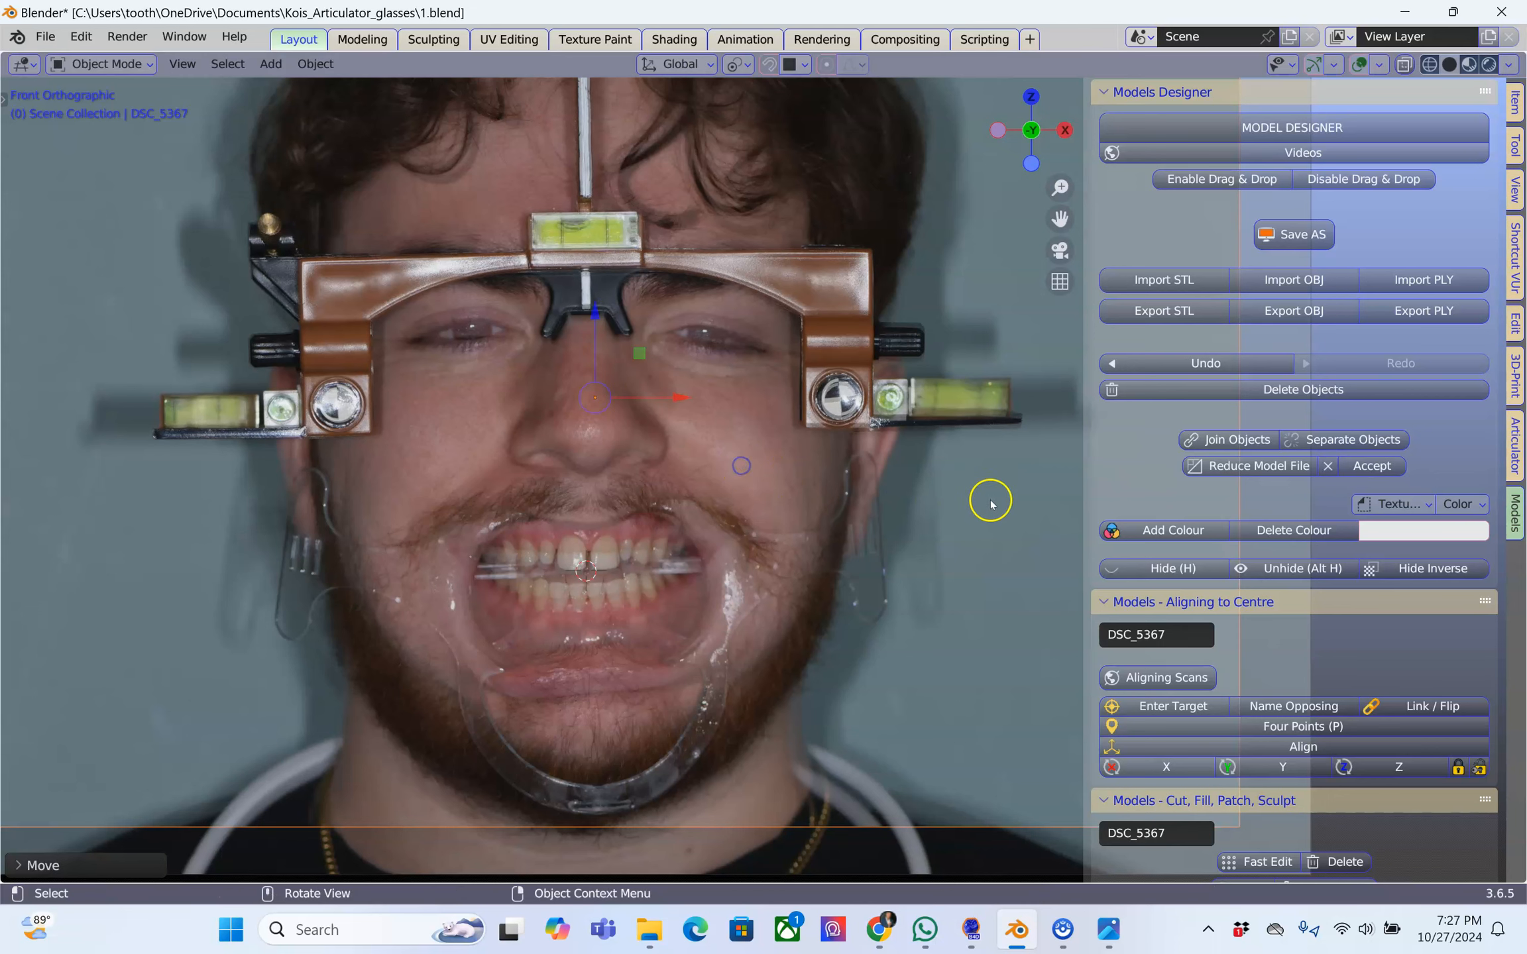
key(r)
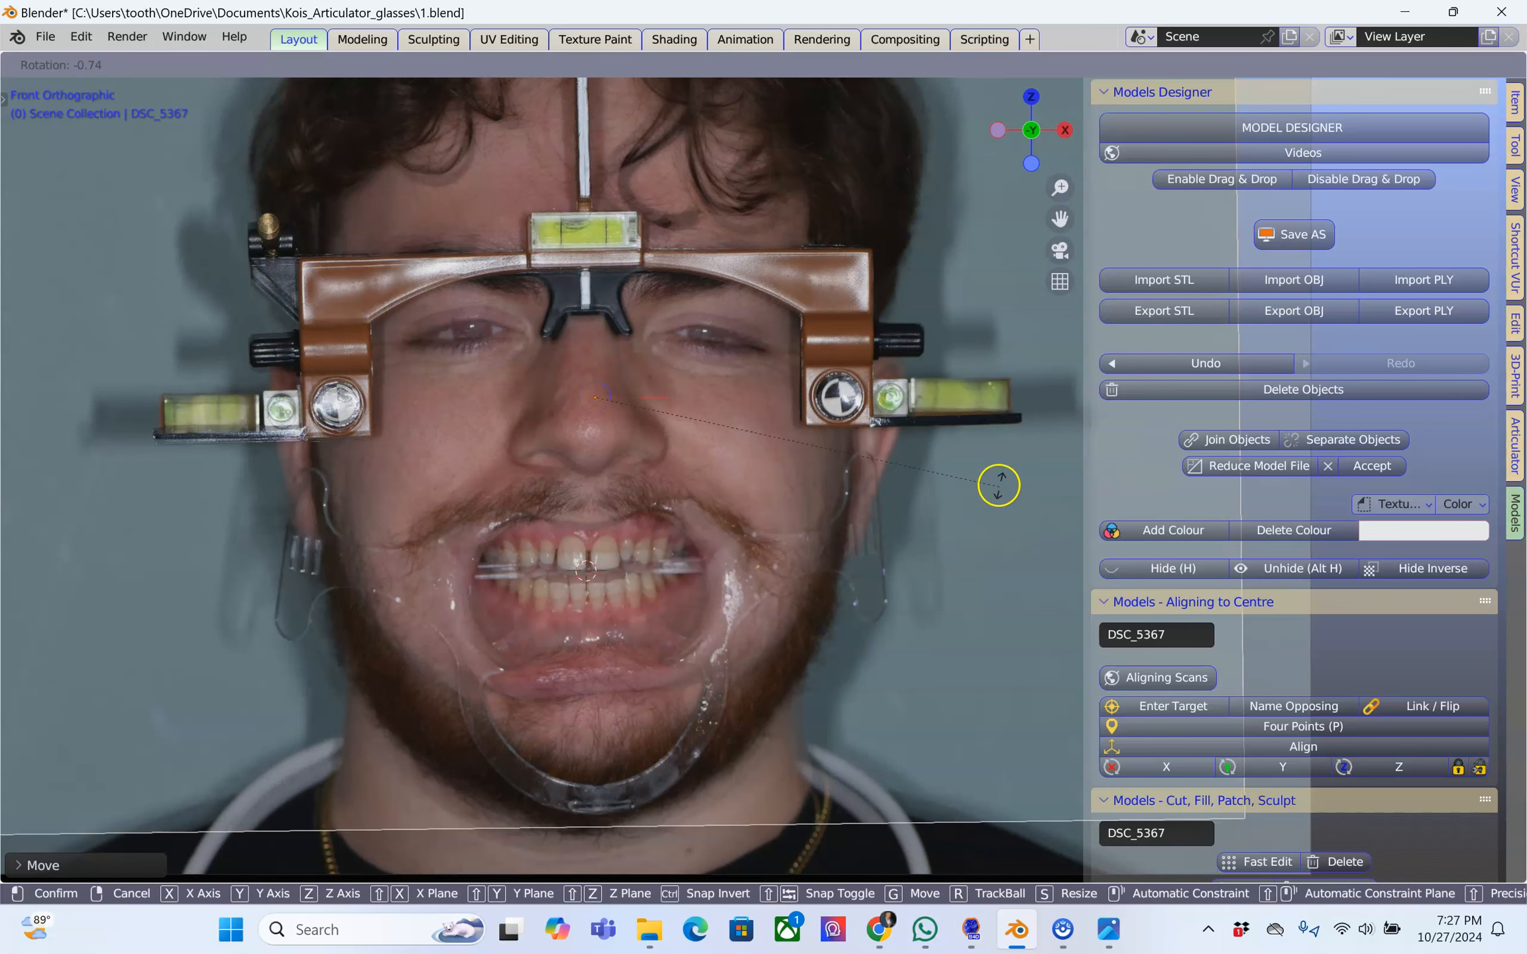
click(999, 485)
key(g)
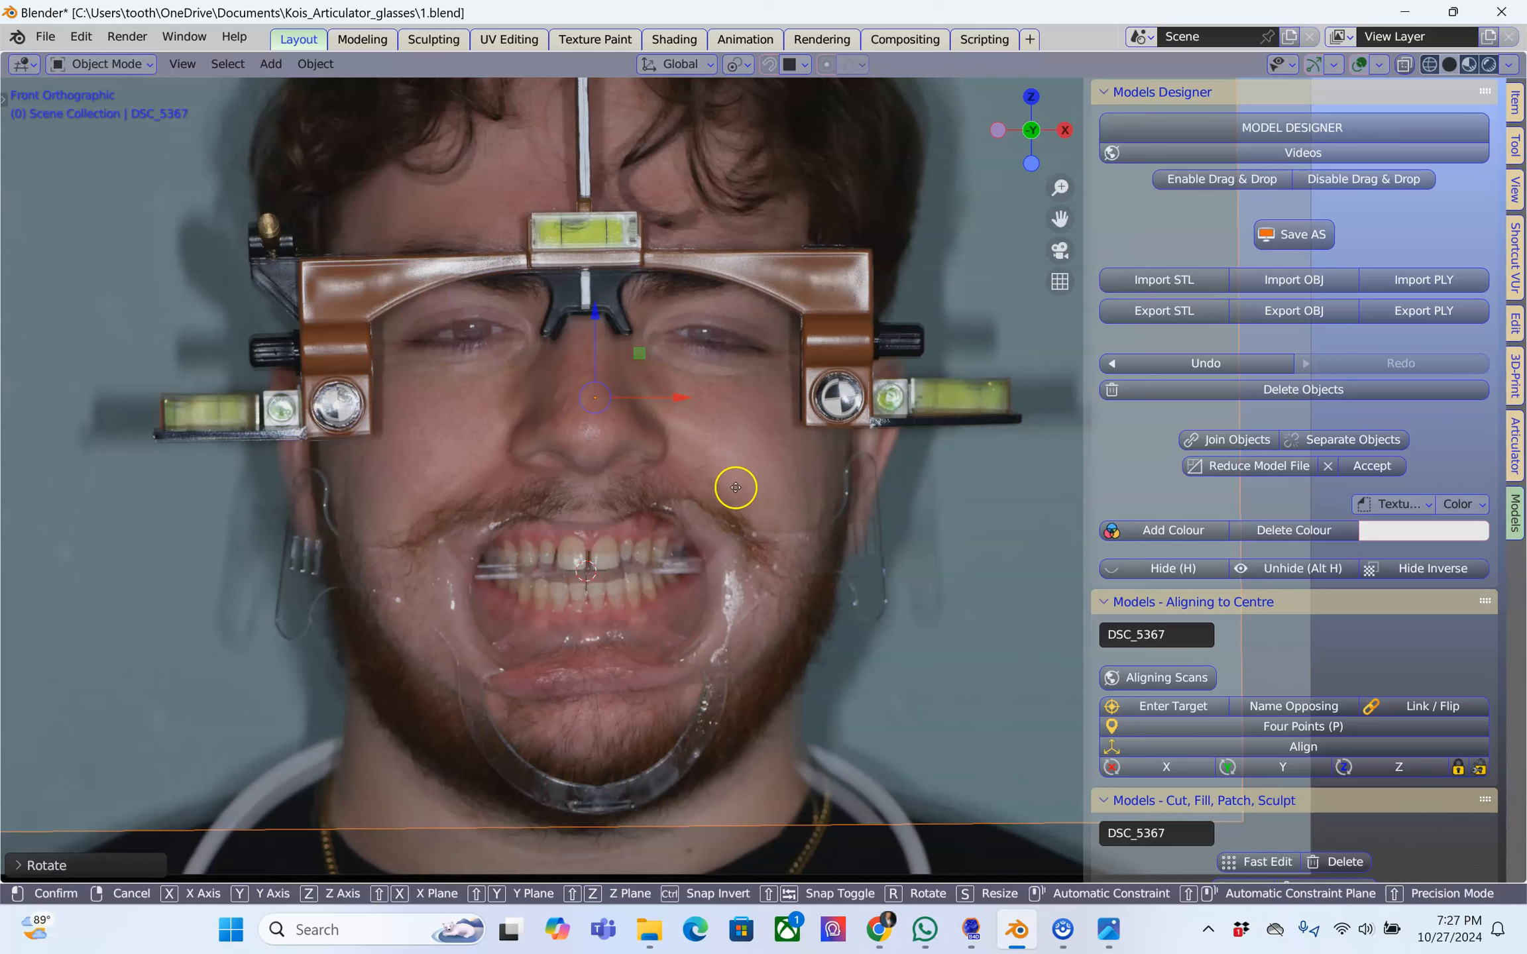
click(737, 486)
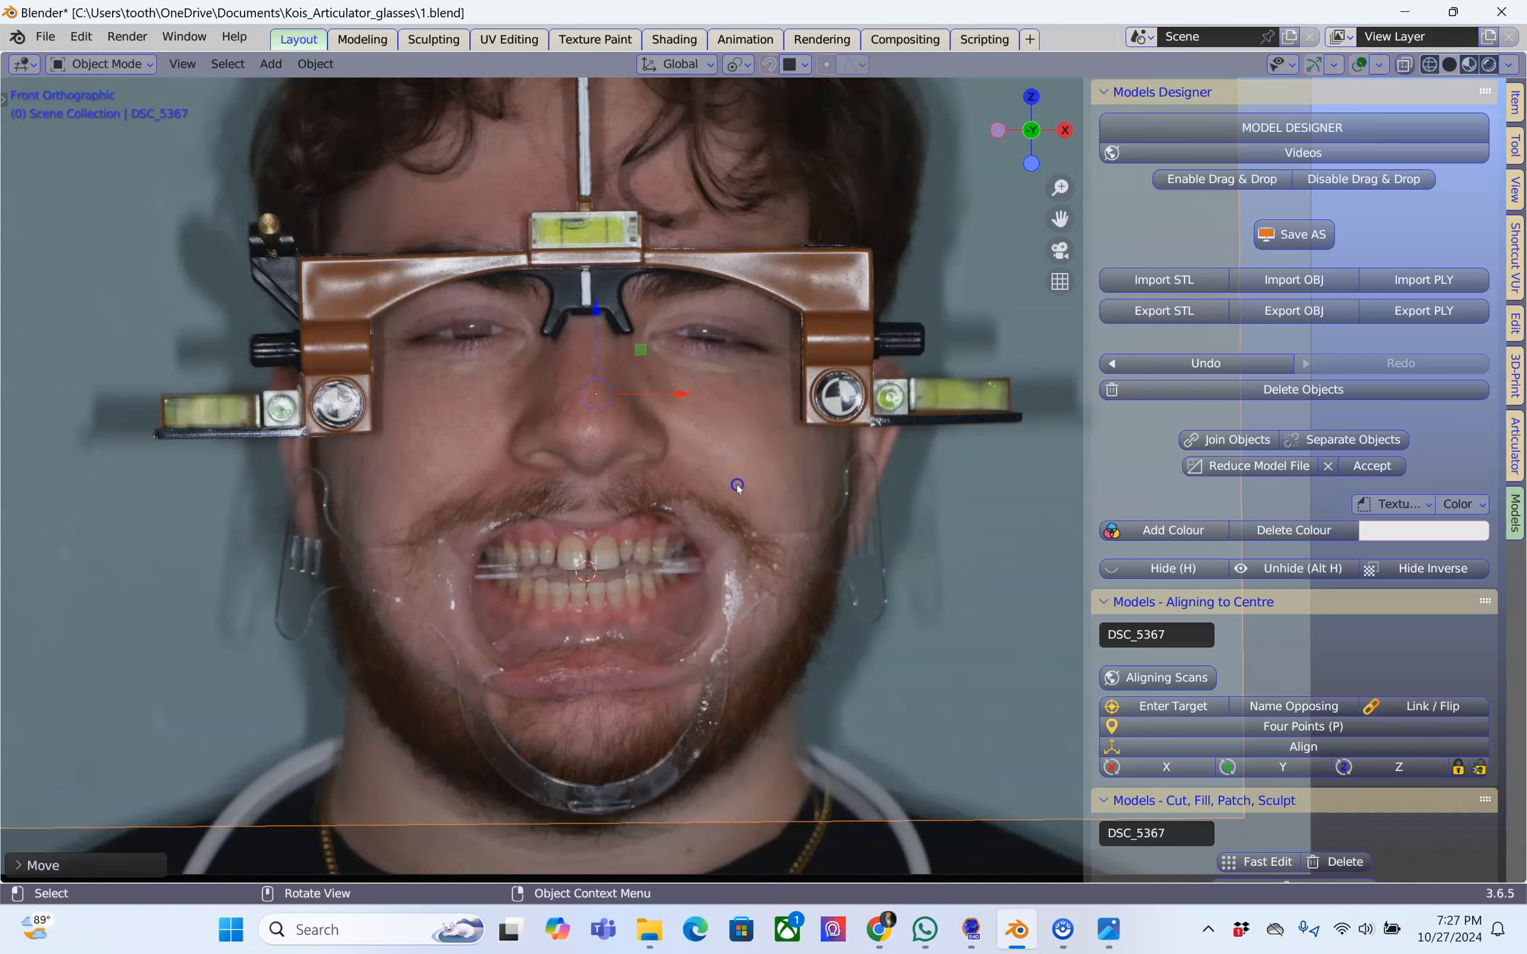
Select the front photo and split off a new area beside the 3D viewport as an Outliner
scroll(753, 444, down, 2)
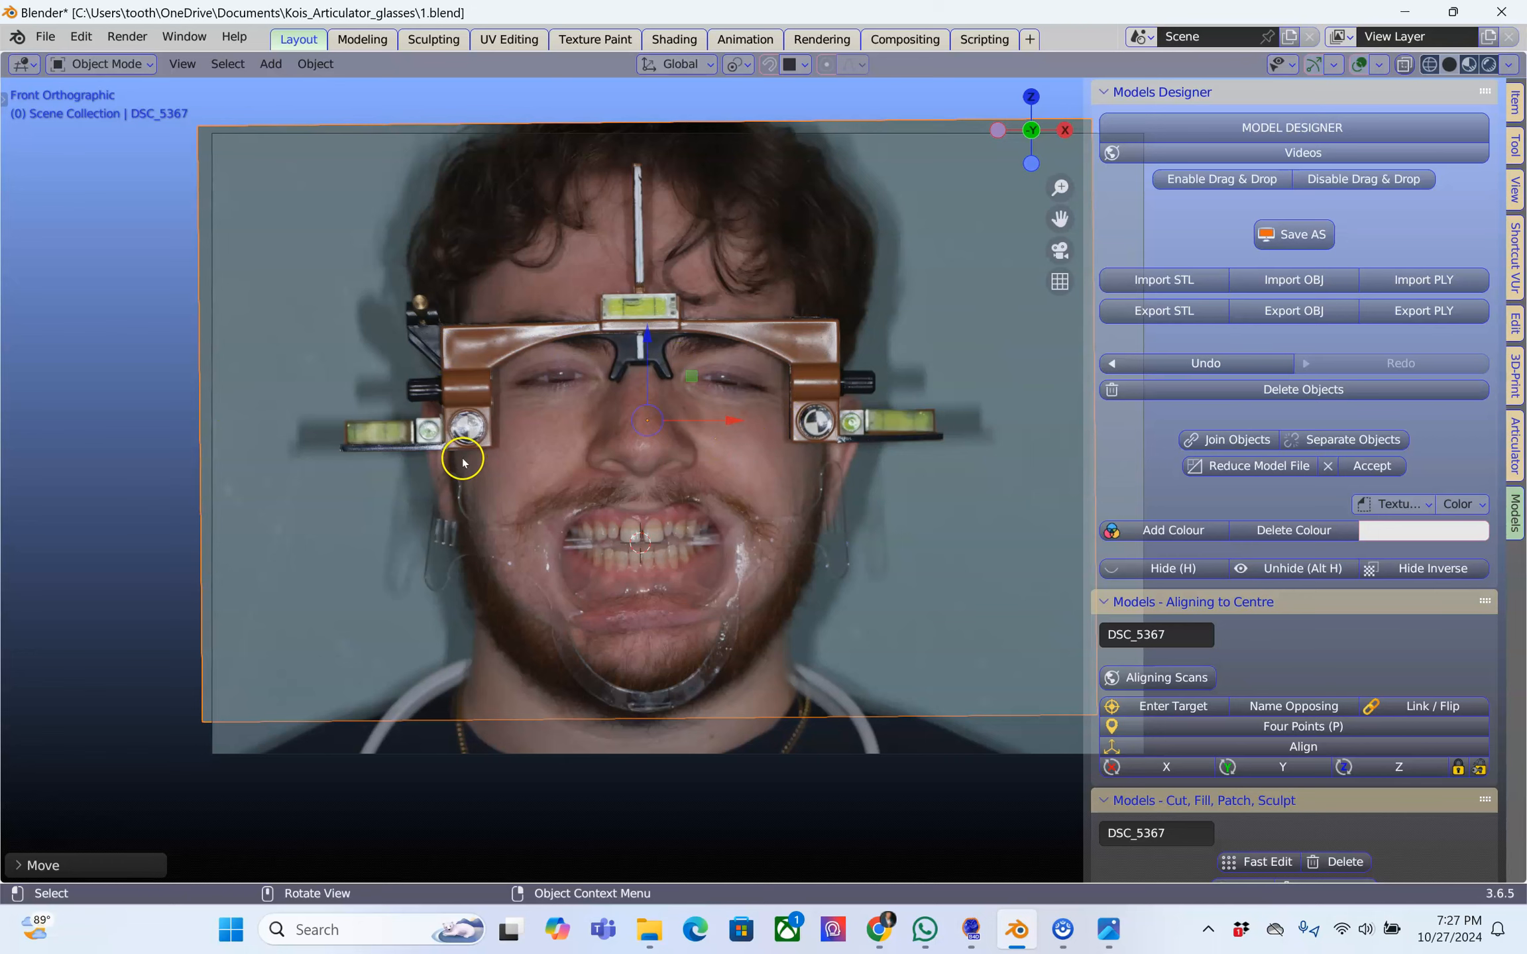
middle_drag(416, 604, 728, 771)
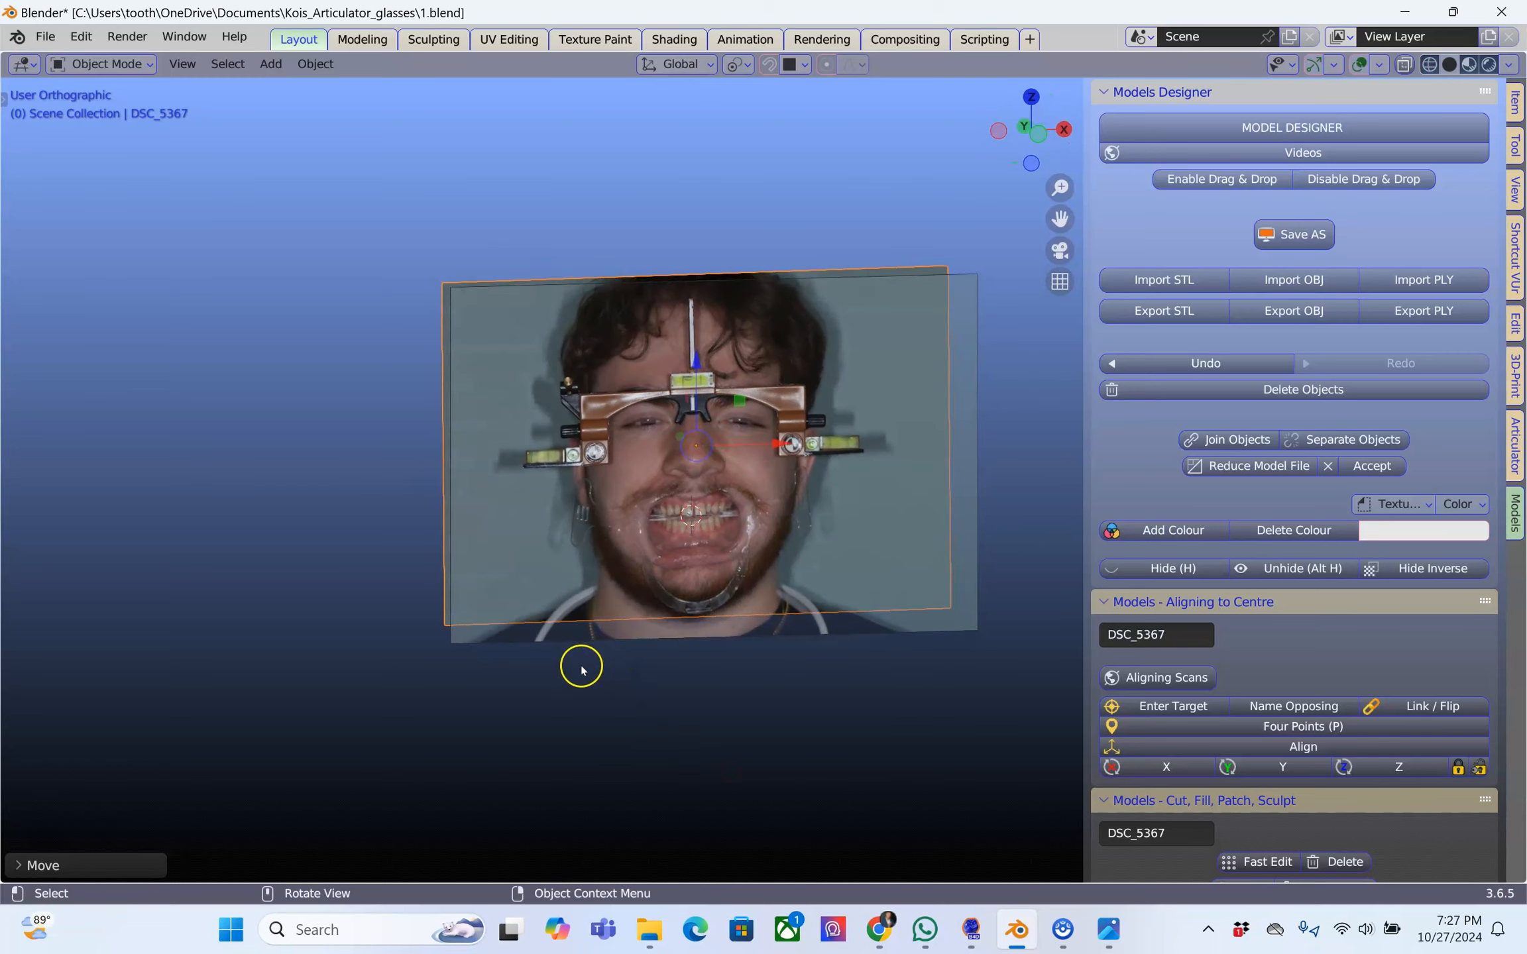
scroll(556, 680, up, 2)
click(497, 708)
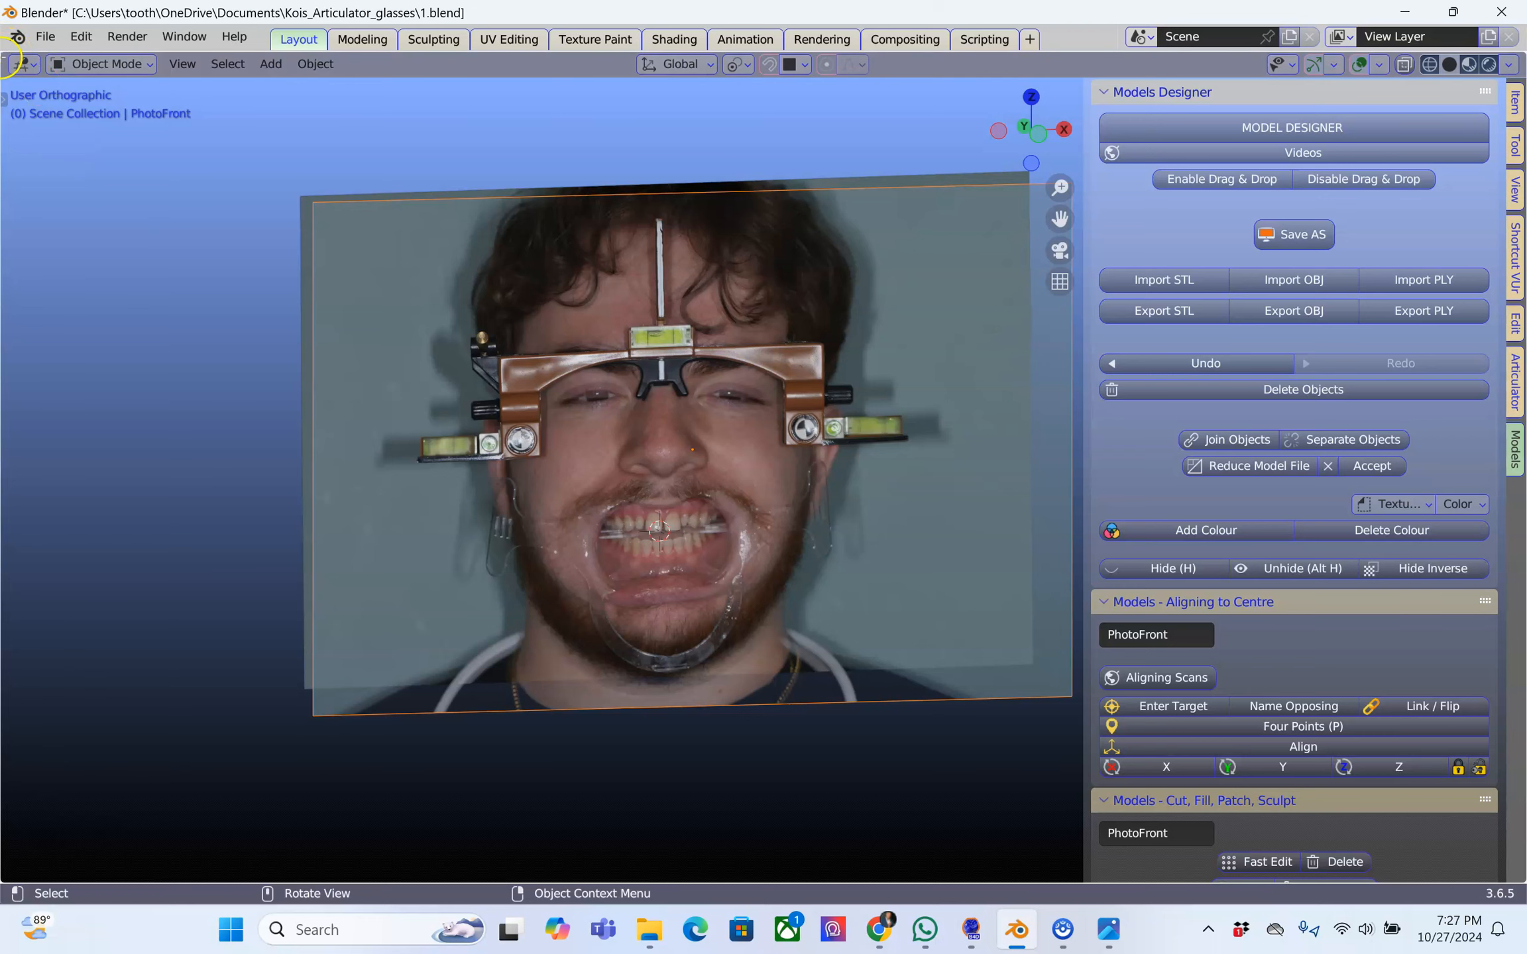
drag(8, 54, 373, 59)
click(31, 65)
click(659, 109)
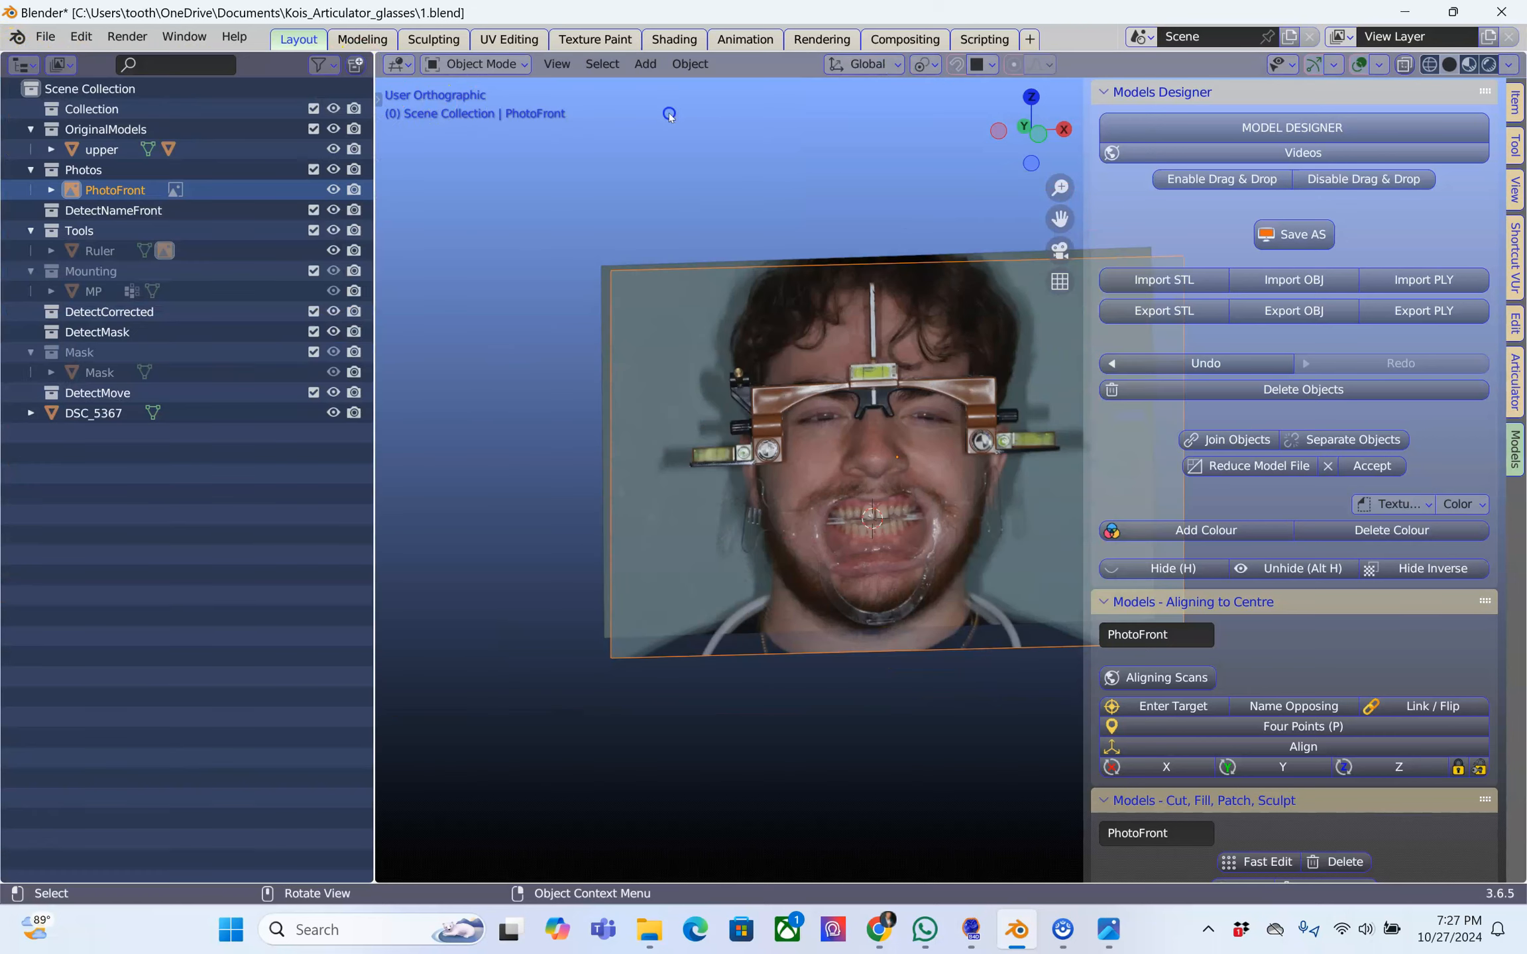
Show the selectable and disable-in-viewports restriction toggles in the Outliner
click(318, 65)
click(251, 130)
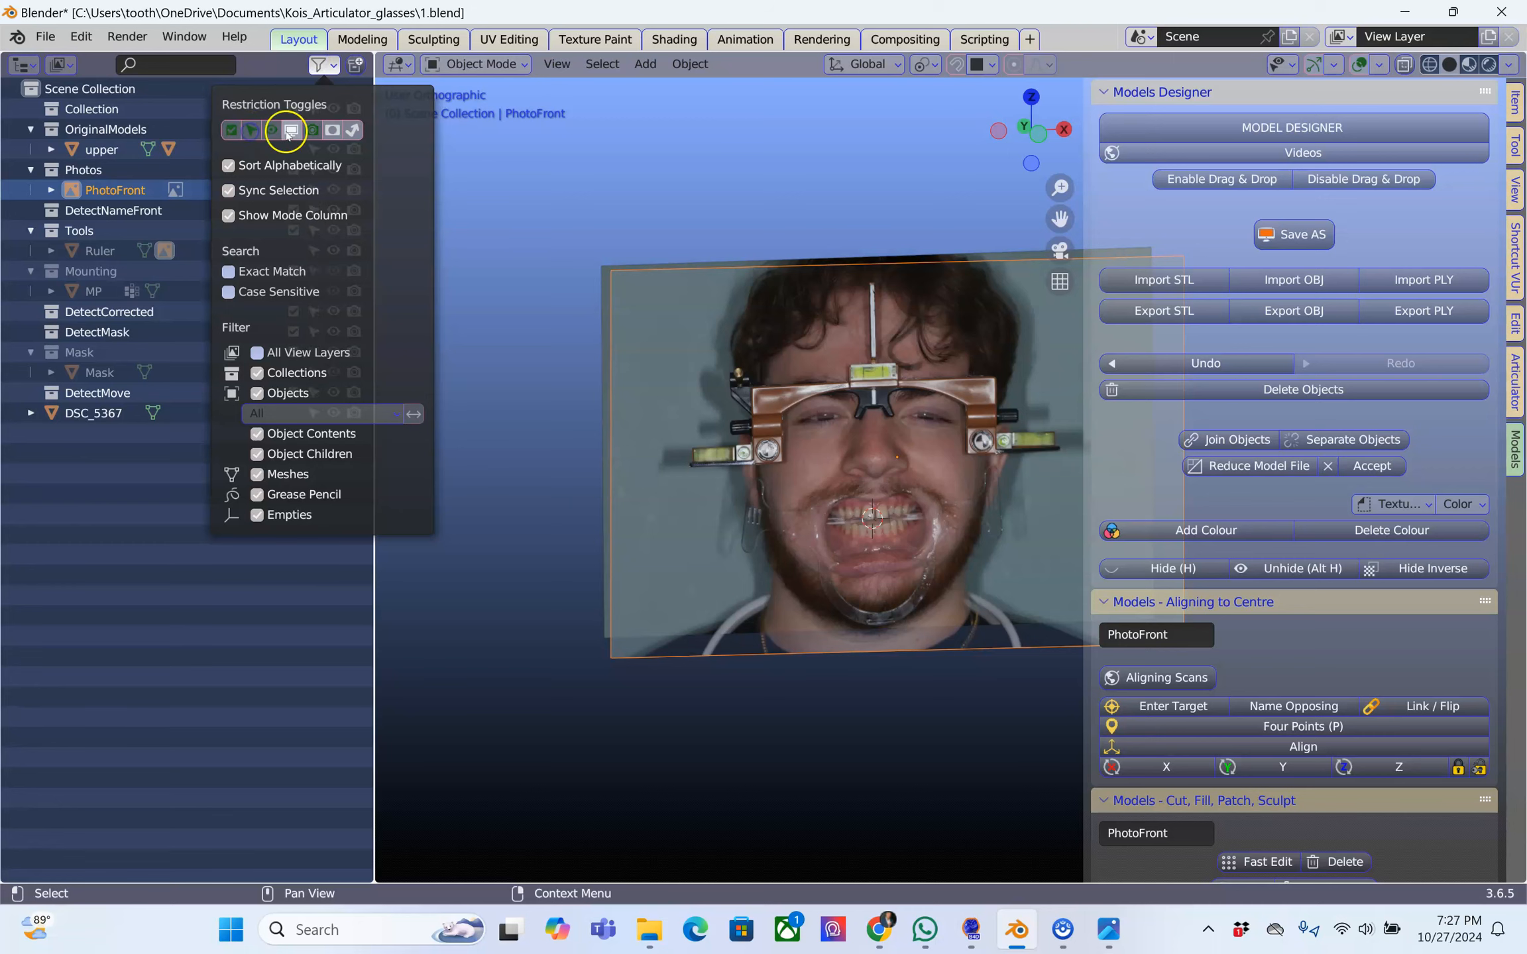
click(291, 130)
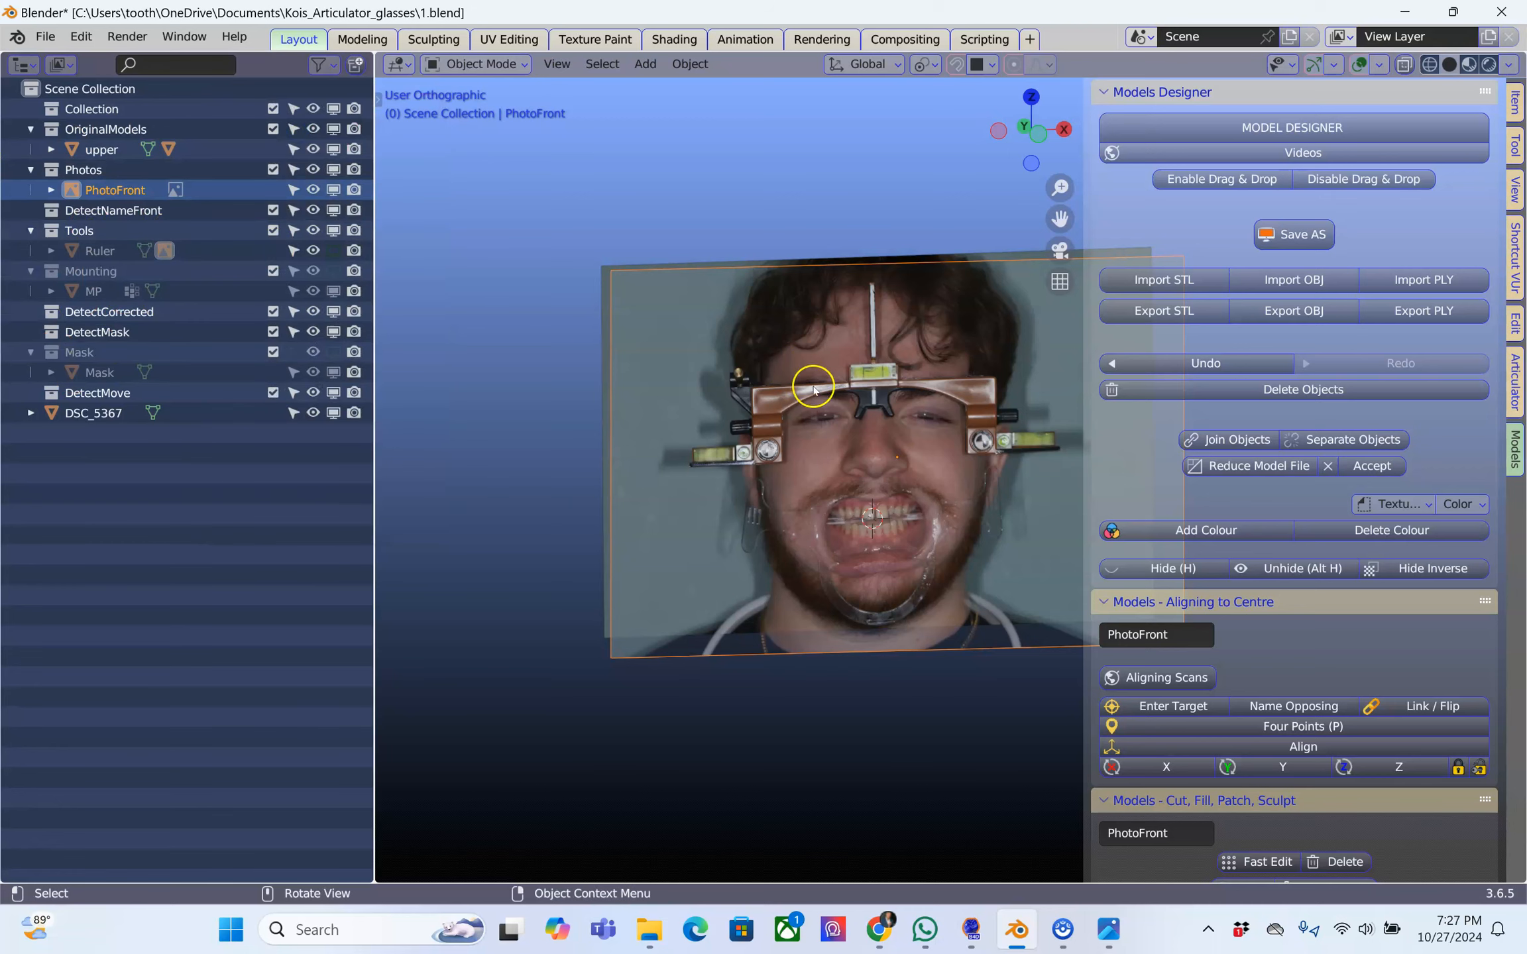
Disable PhotoFront in the viewports and shrink the Outliner to a narrow strip
click(333, 189)
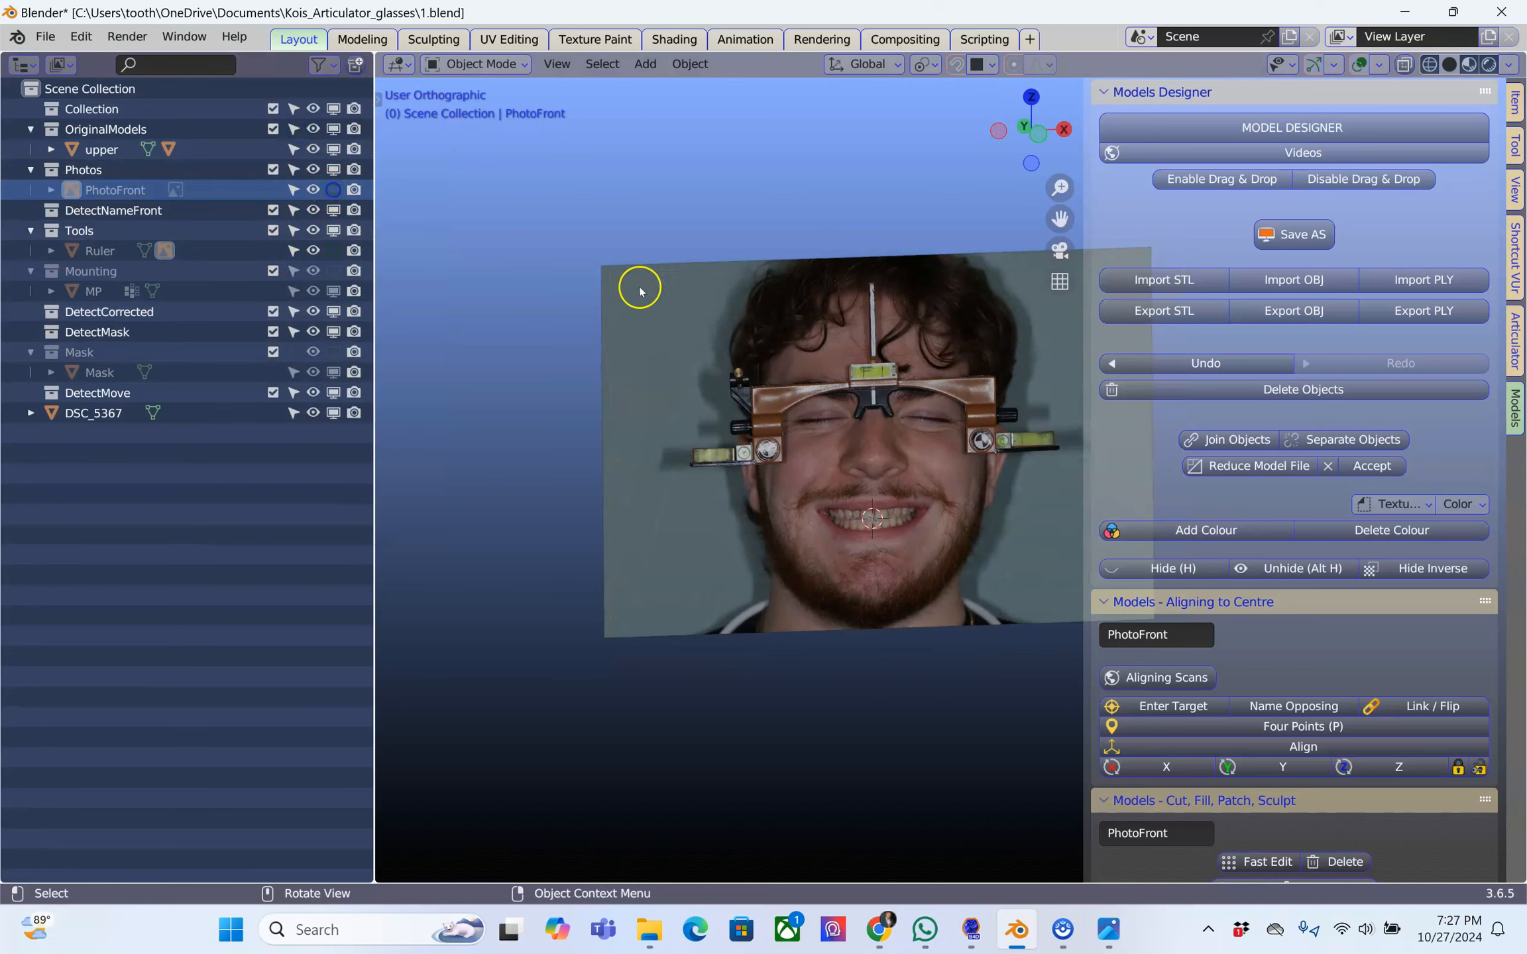
scroll(722, 390, up, 3)
scroll(726, 398, down, 2)
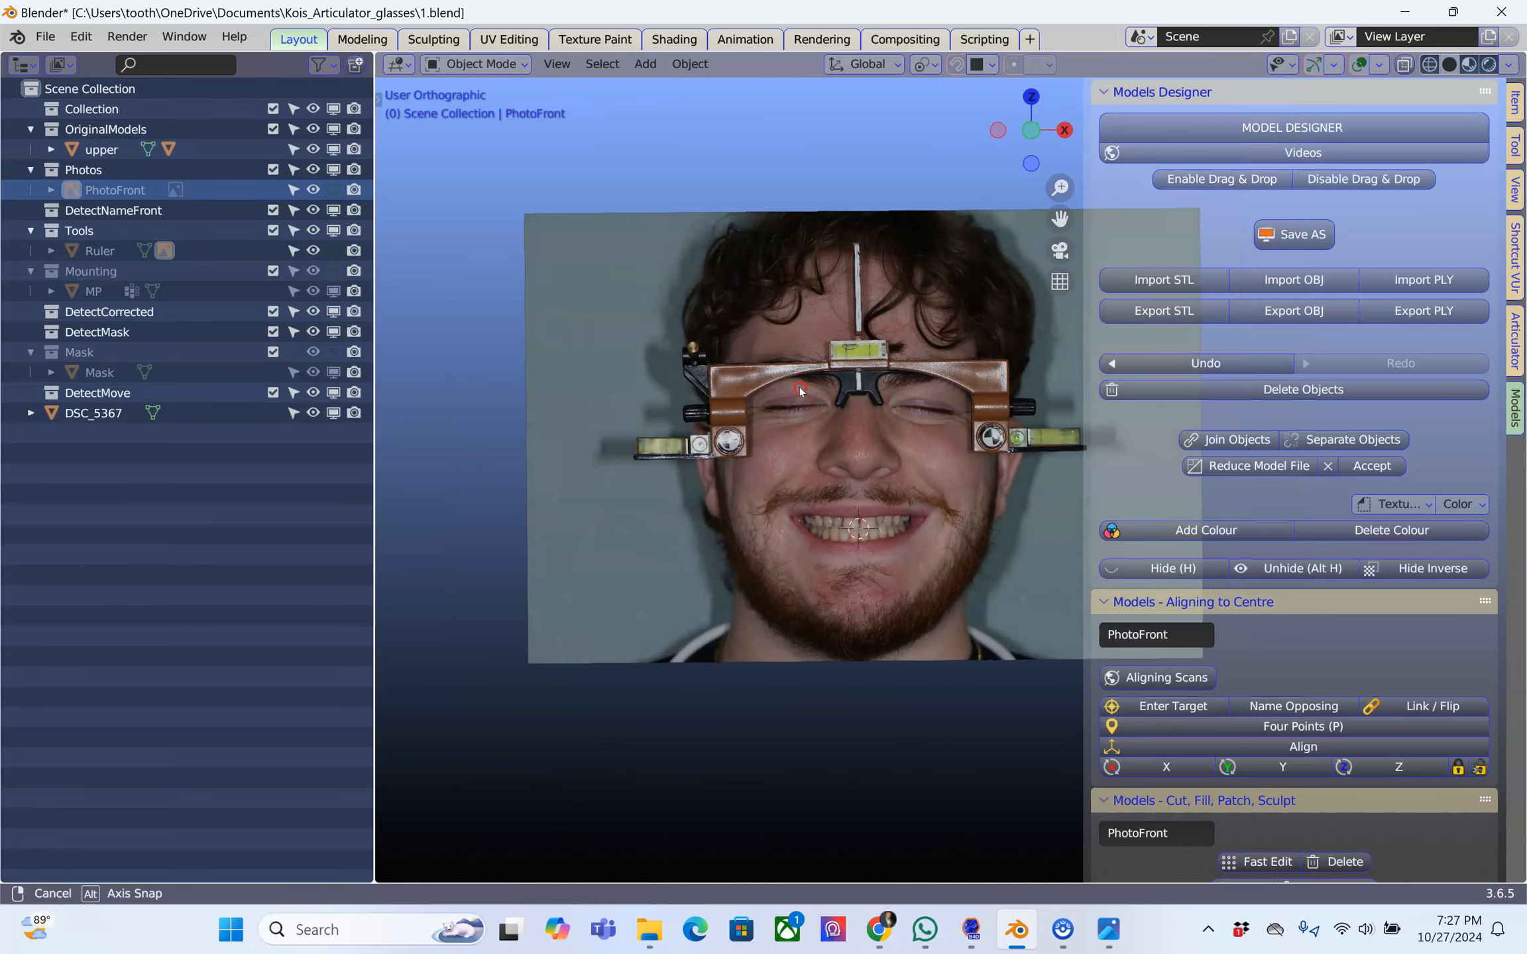
drag(374, 417, 38, 414)
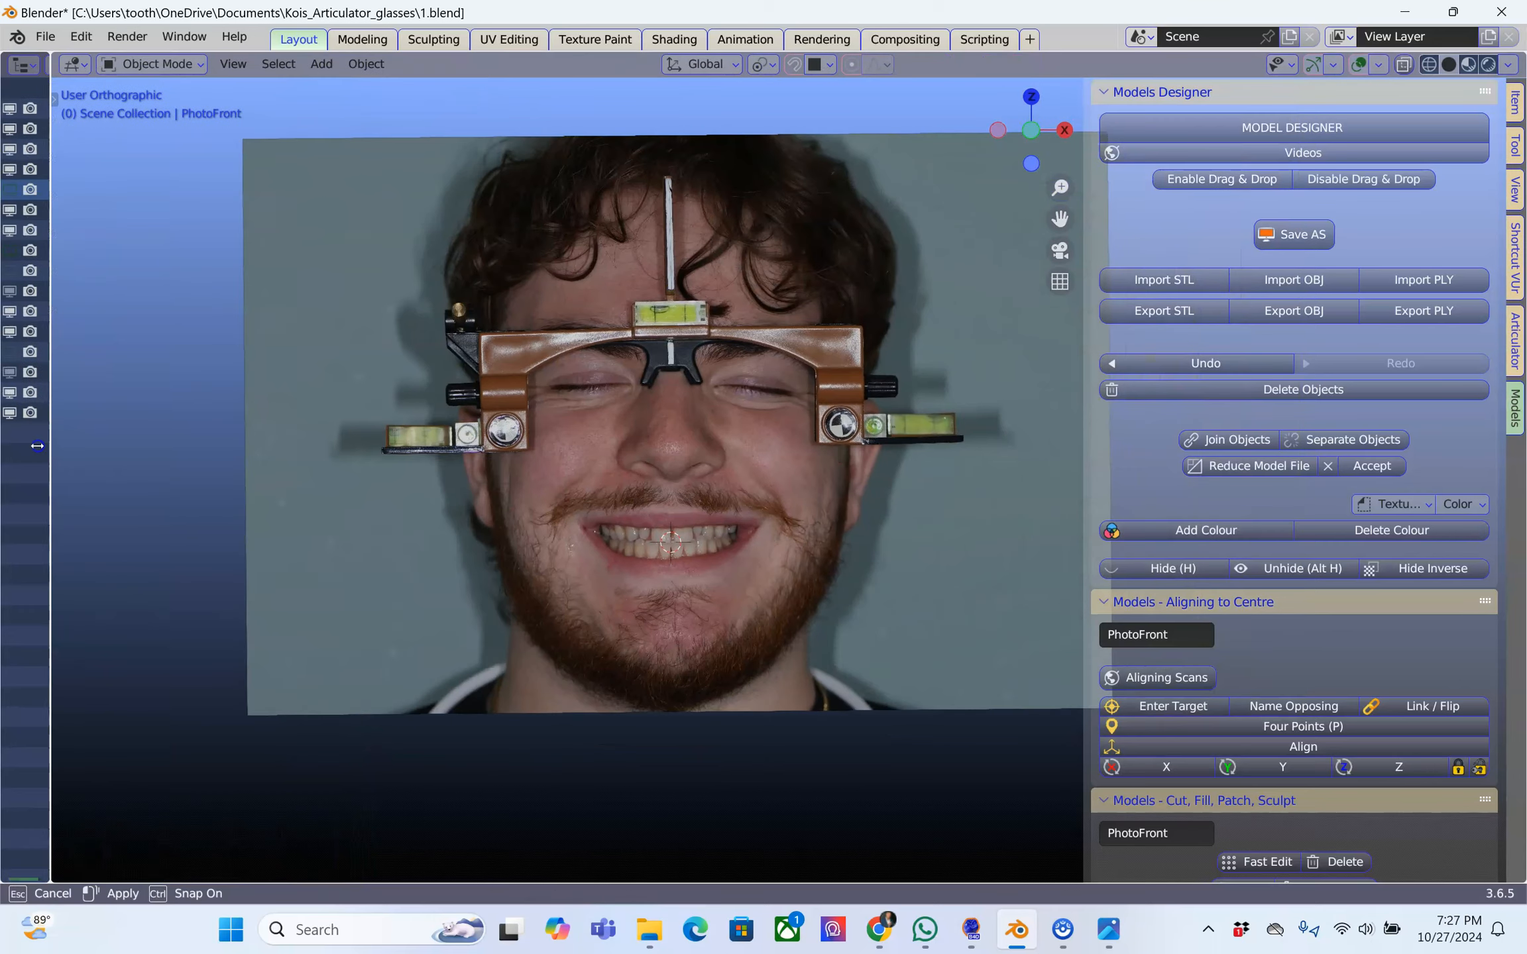
scroll(700, 346, up, 2)
scroll(699, 344, down, 2)
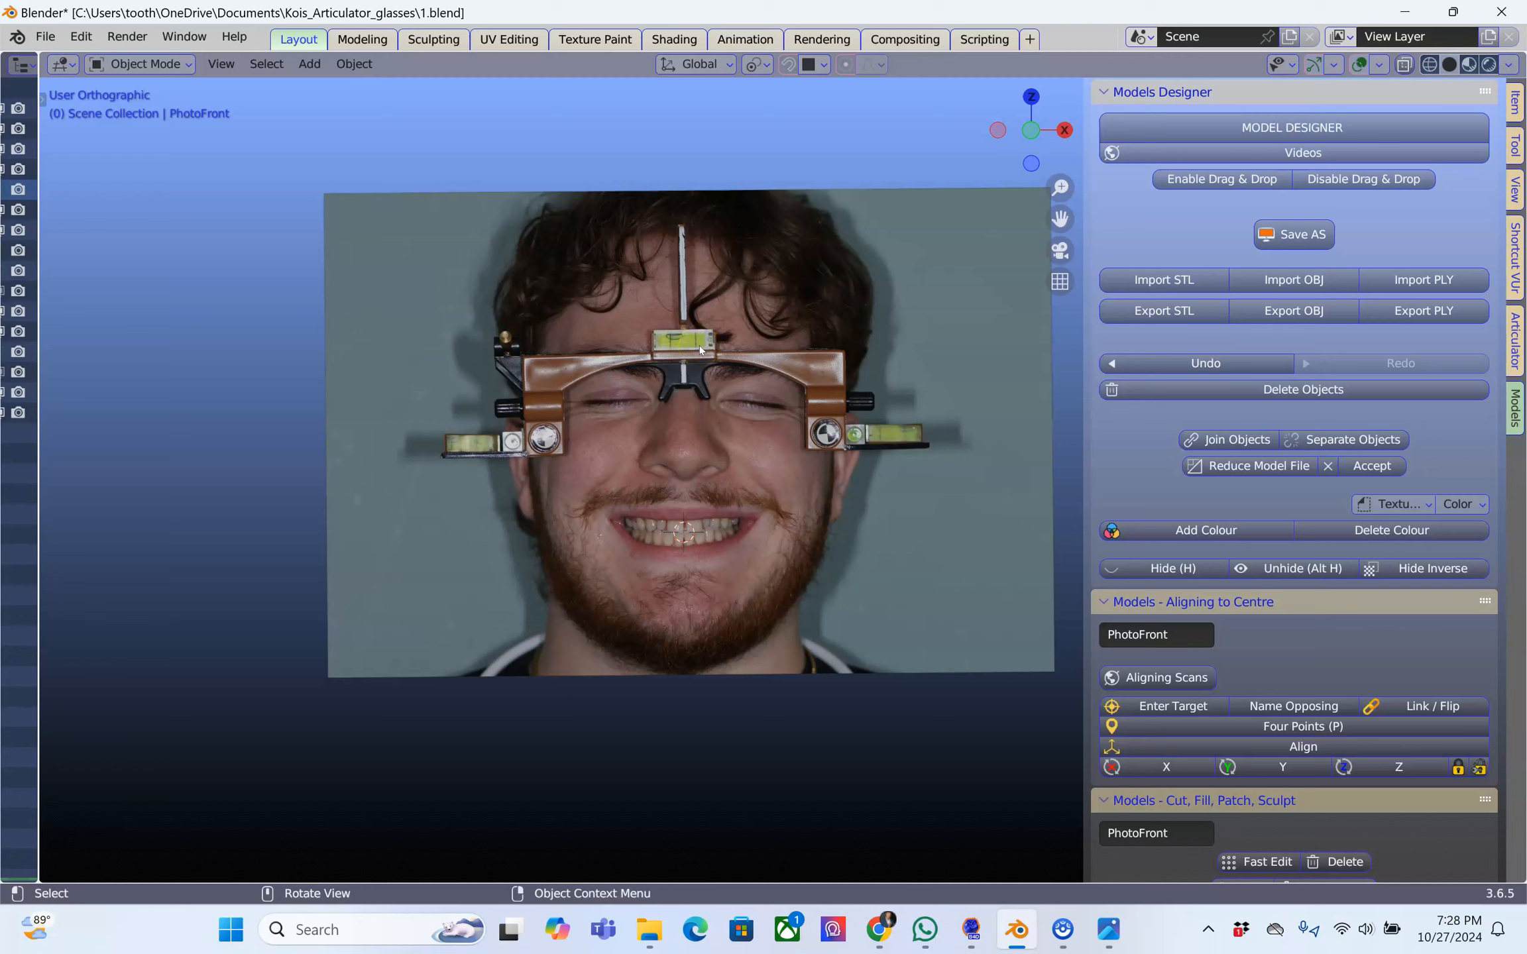
Put the DSC_5367 image plane into Edit Mode and select its whole mesh
click(601, 224)
key(Tab)
click(582, 258)
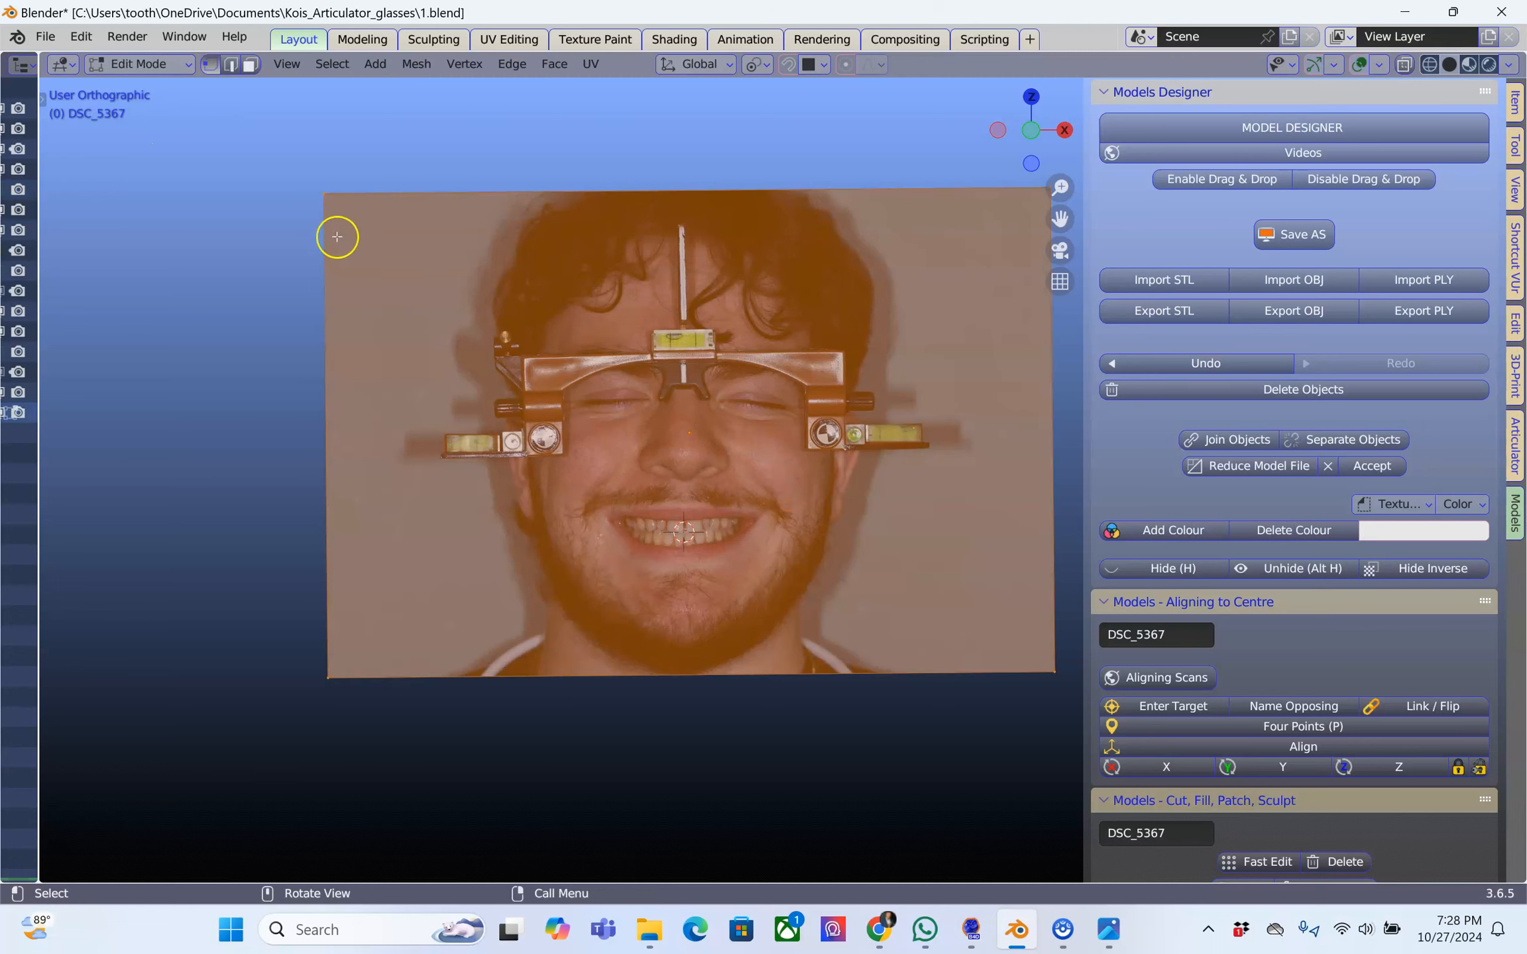
middle_drag(381, 268, 497, 321)
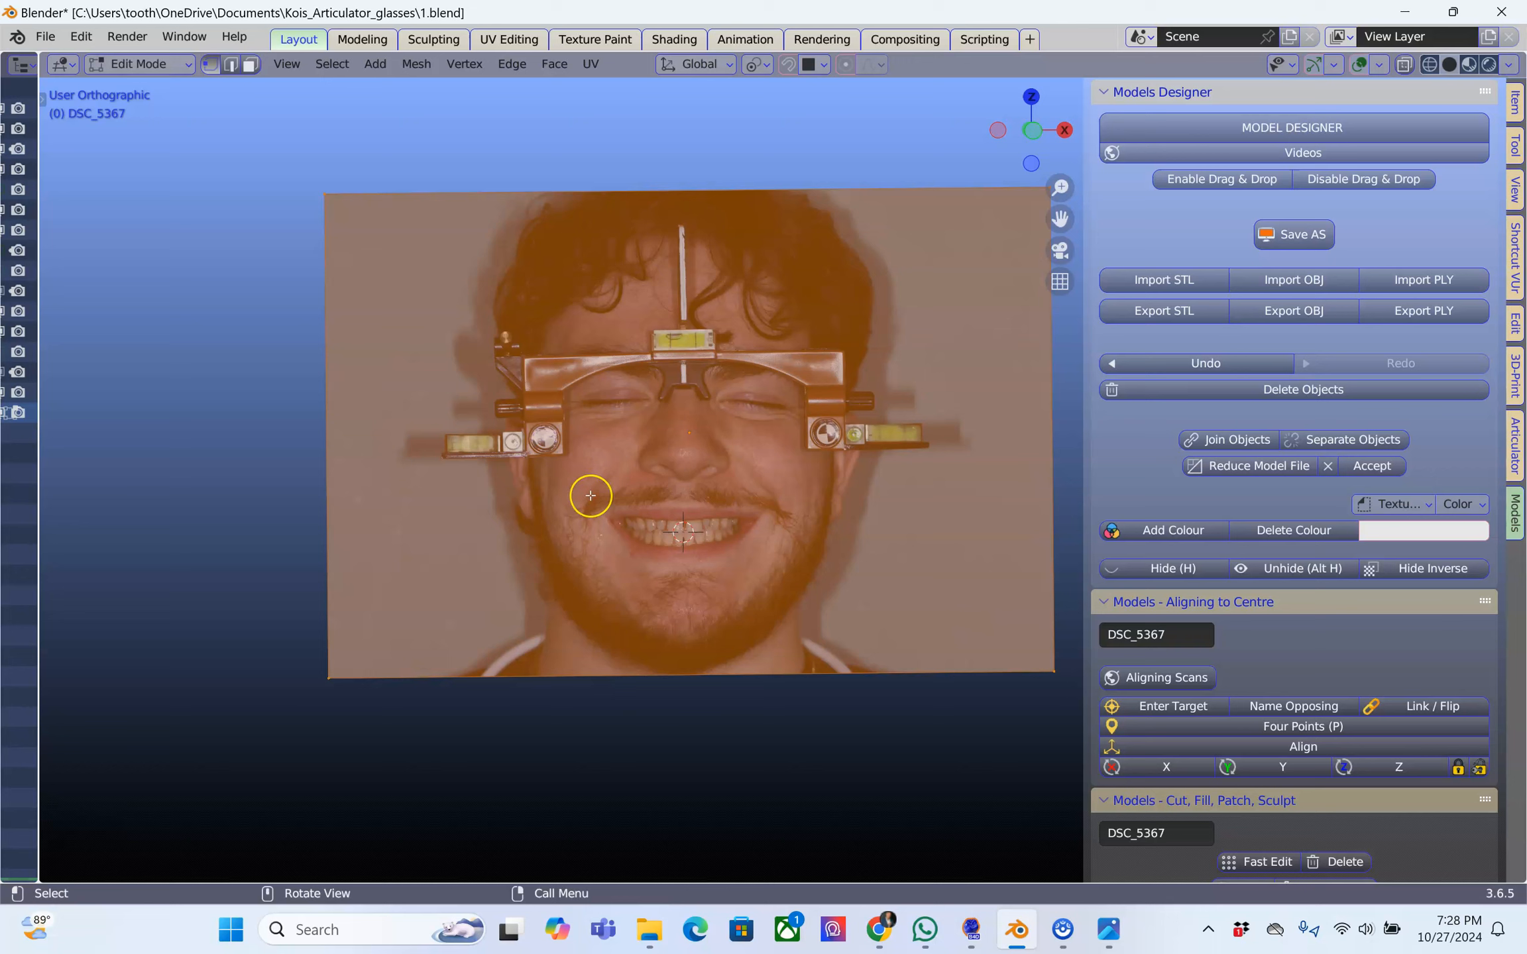
click(591, 495)
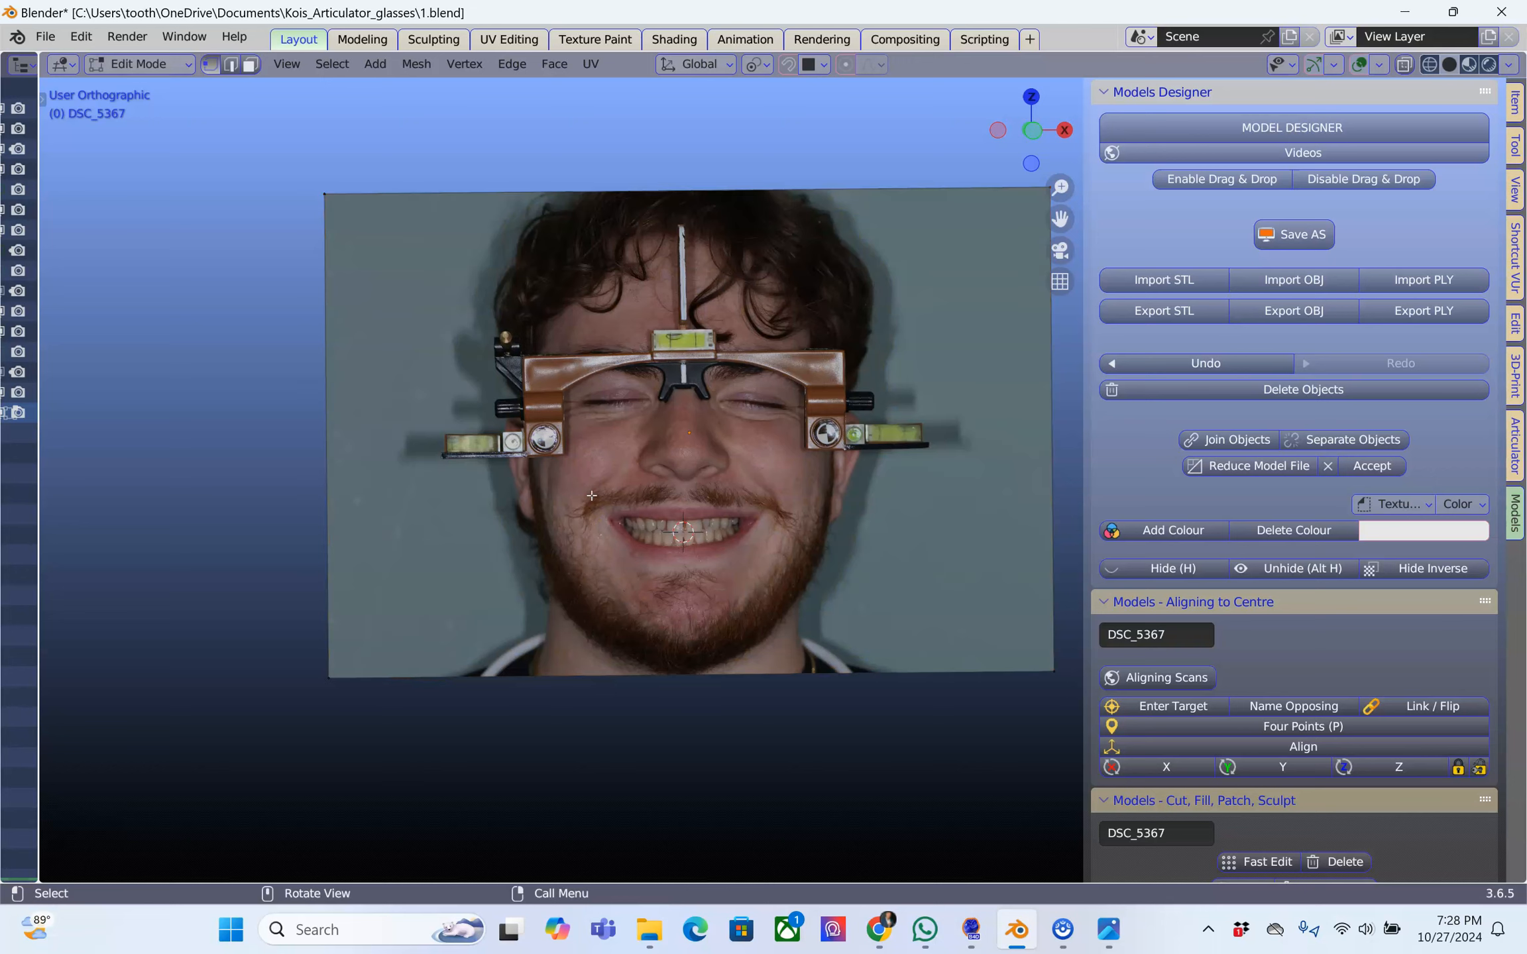
click(368, 268)
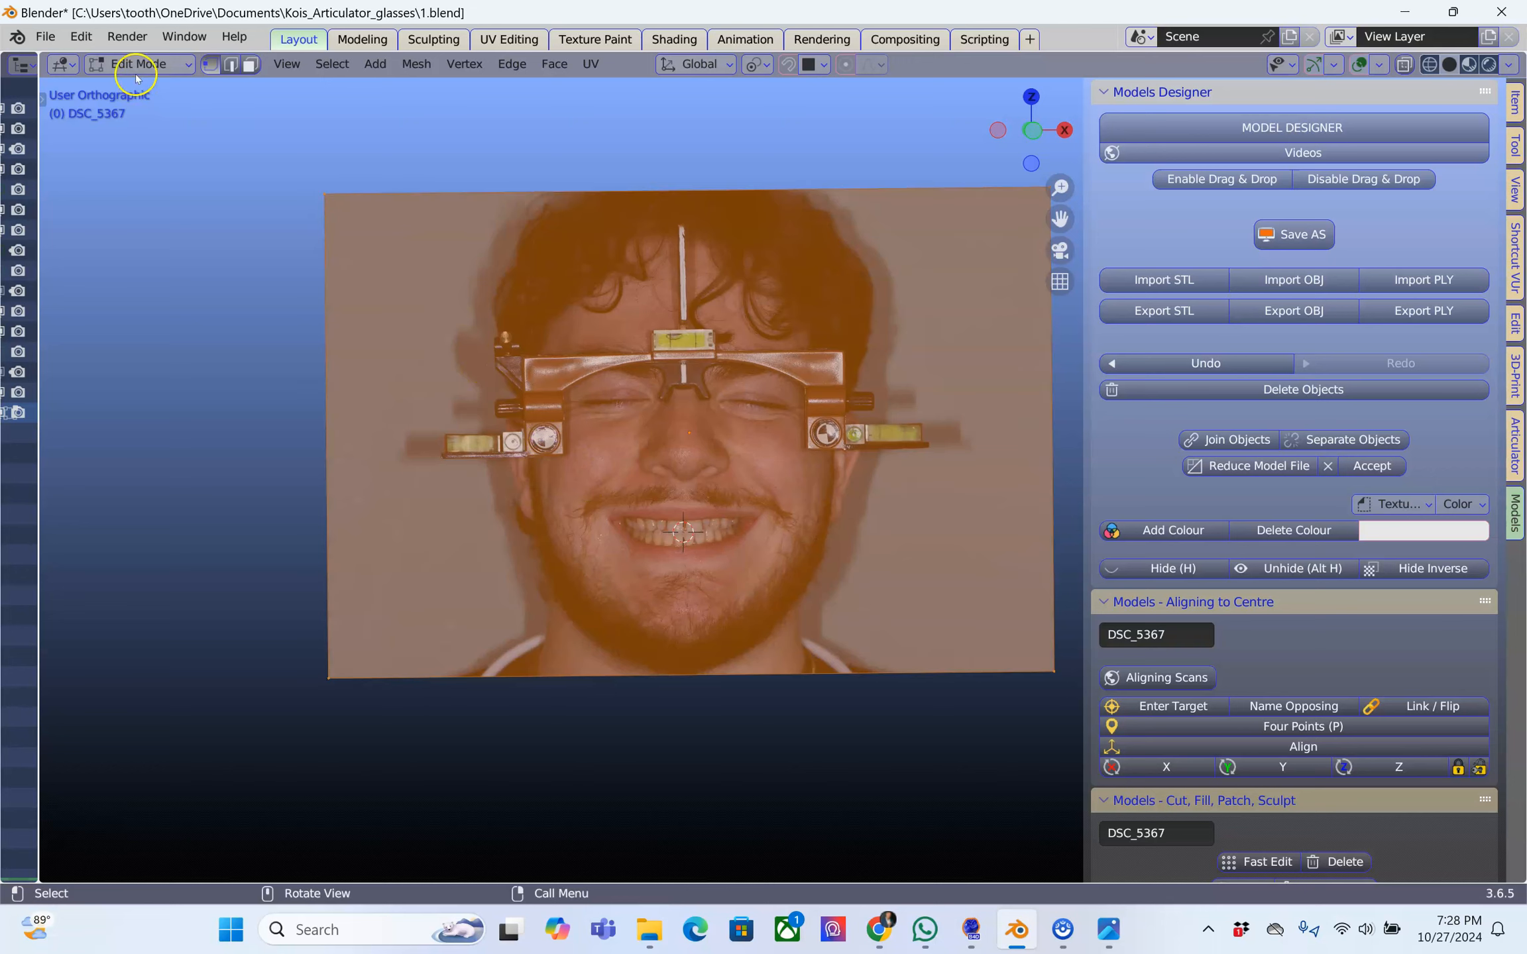
Subdivide the DSC_5367 plane's mesh with 100 cuts
right_click(537, 519)
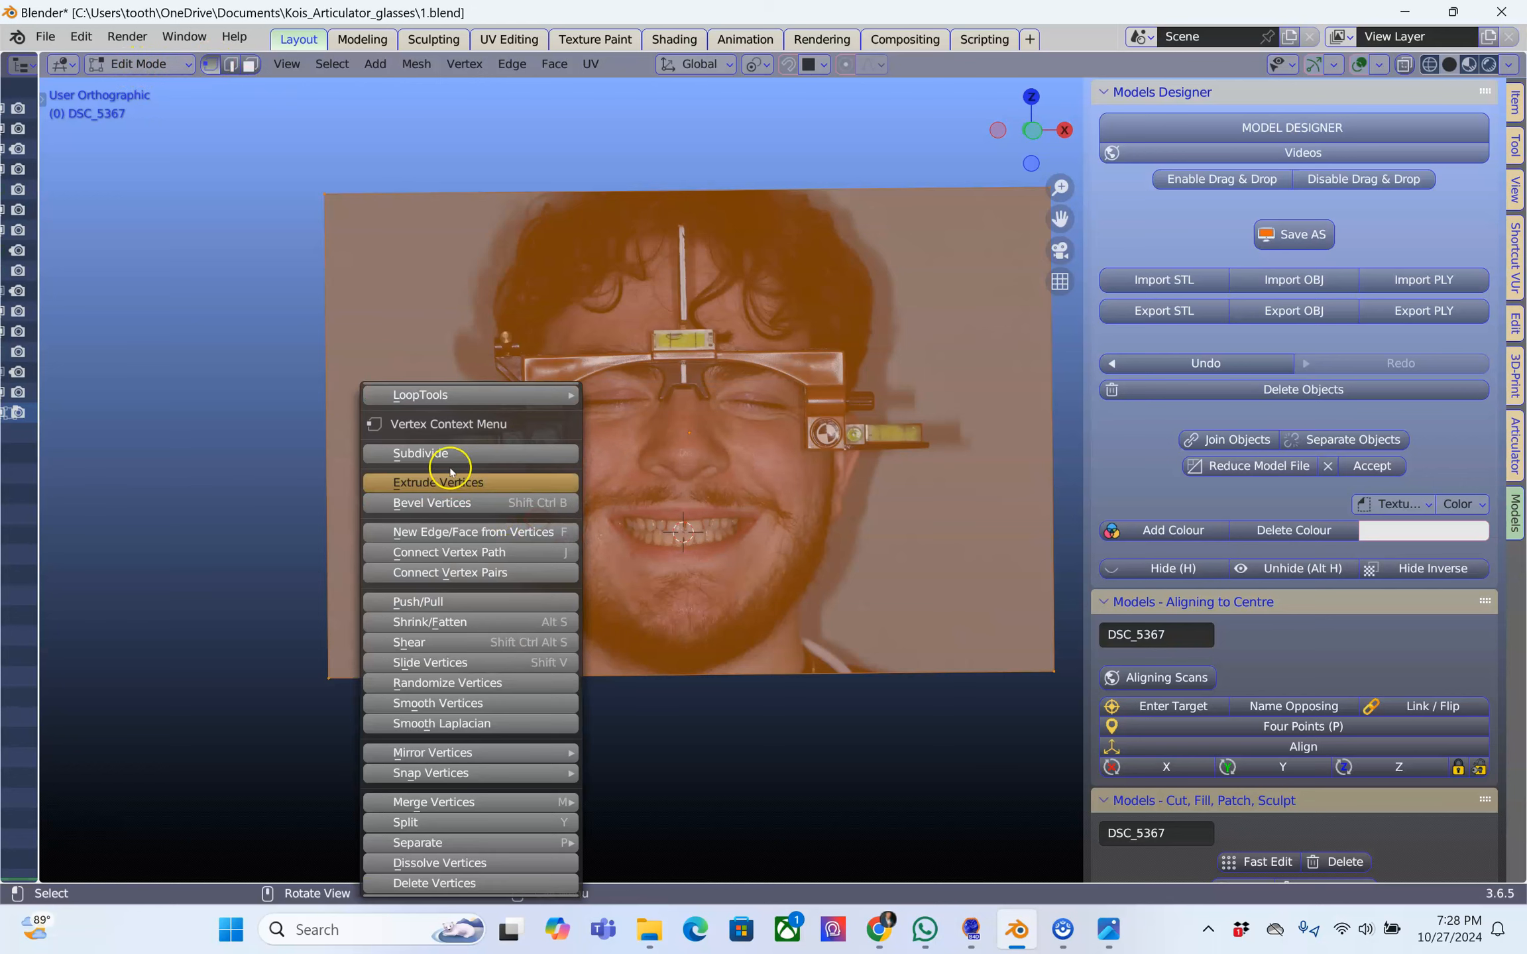
click(448, 448)
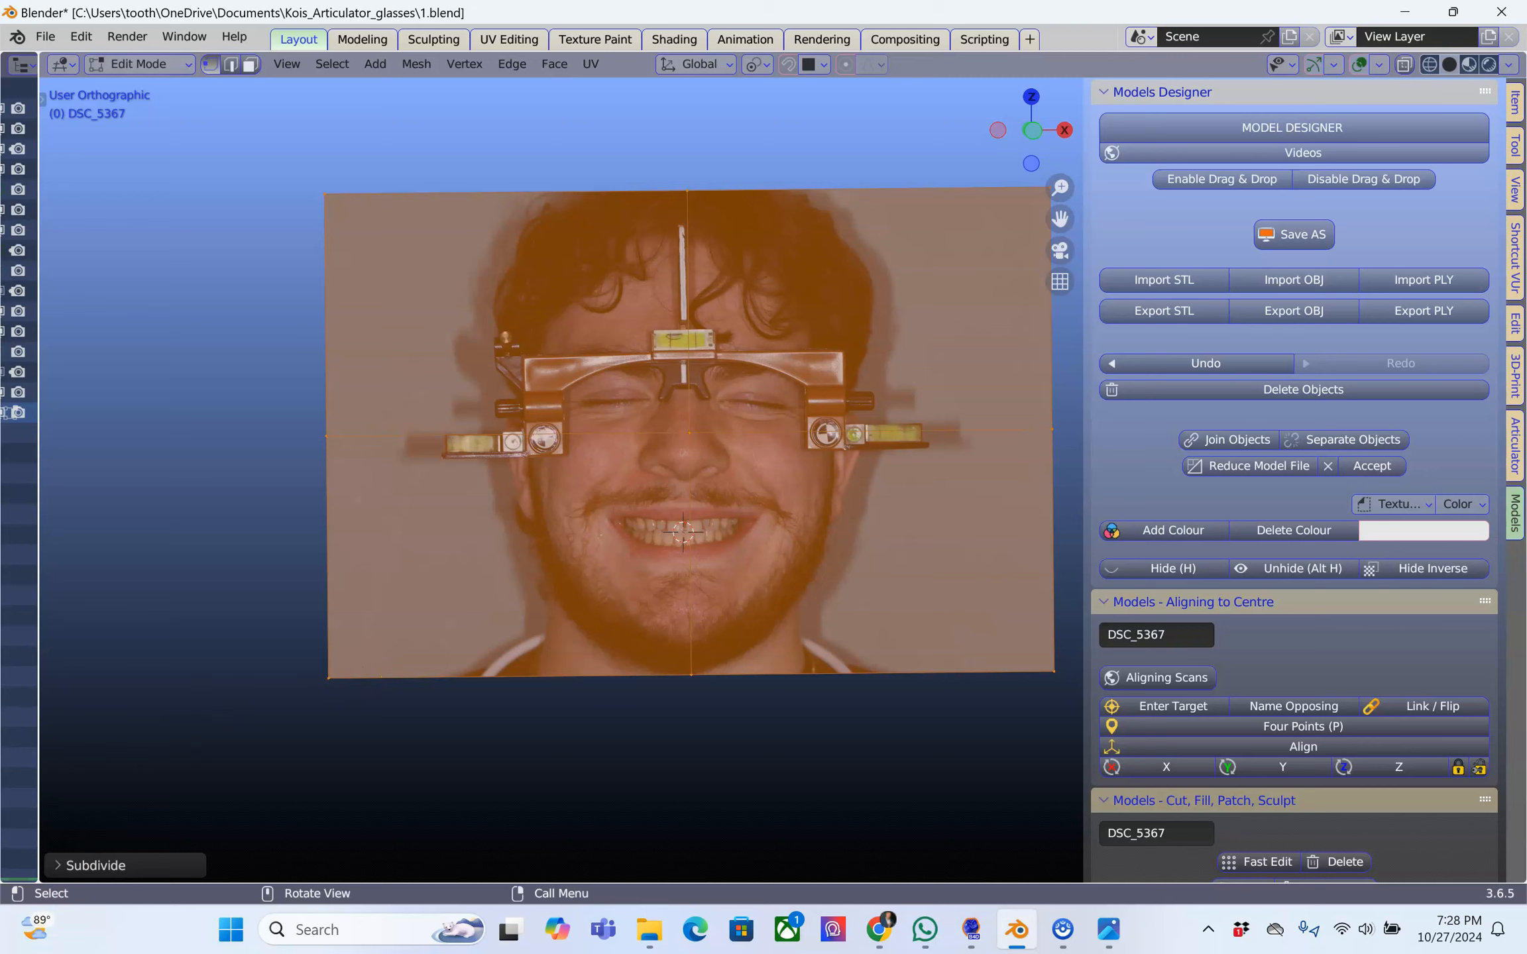
click(58, 866)
click(235, 727)
text(100)
key(Return)
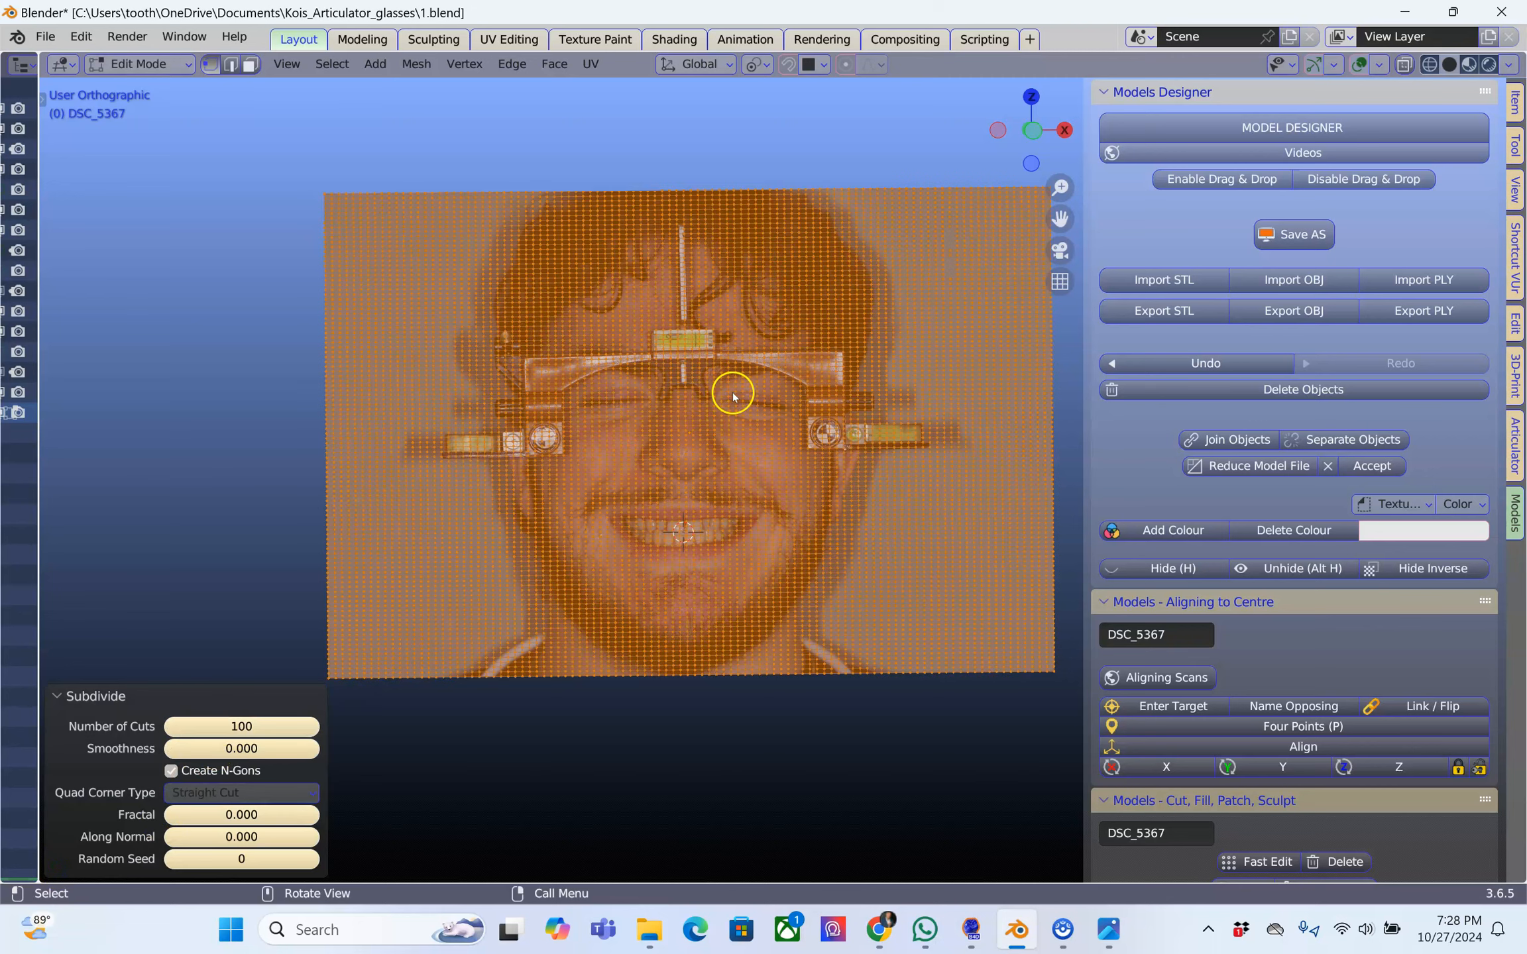
scroll(732, 393, up, 4)
click(256, 726)
text(20)
key(Escape)
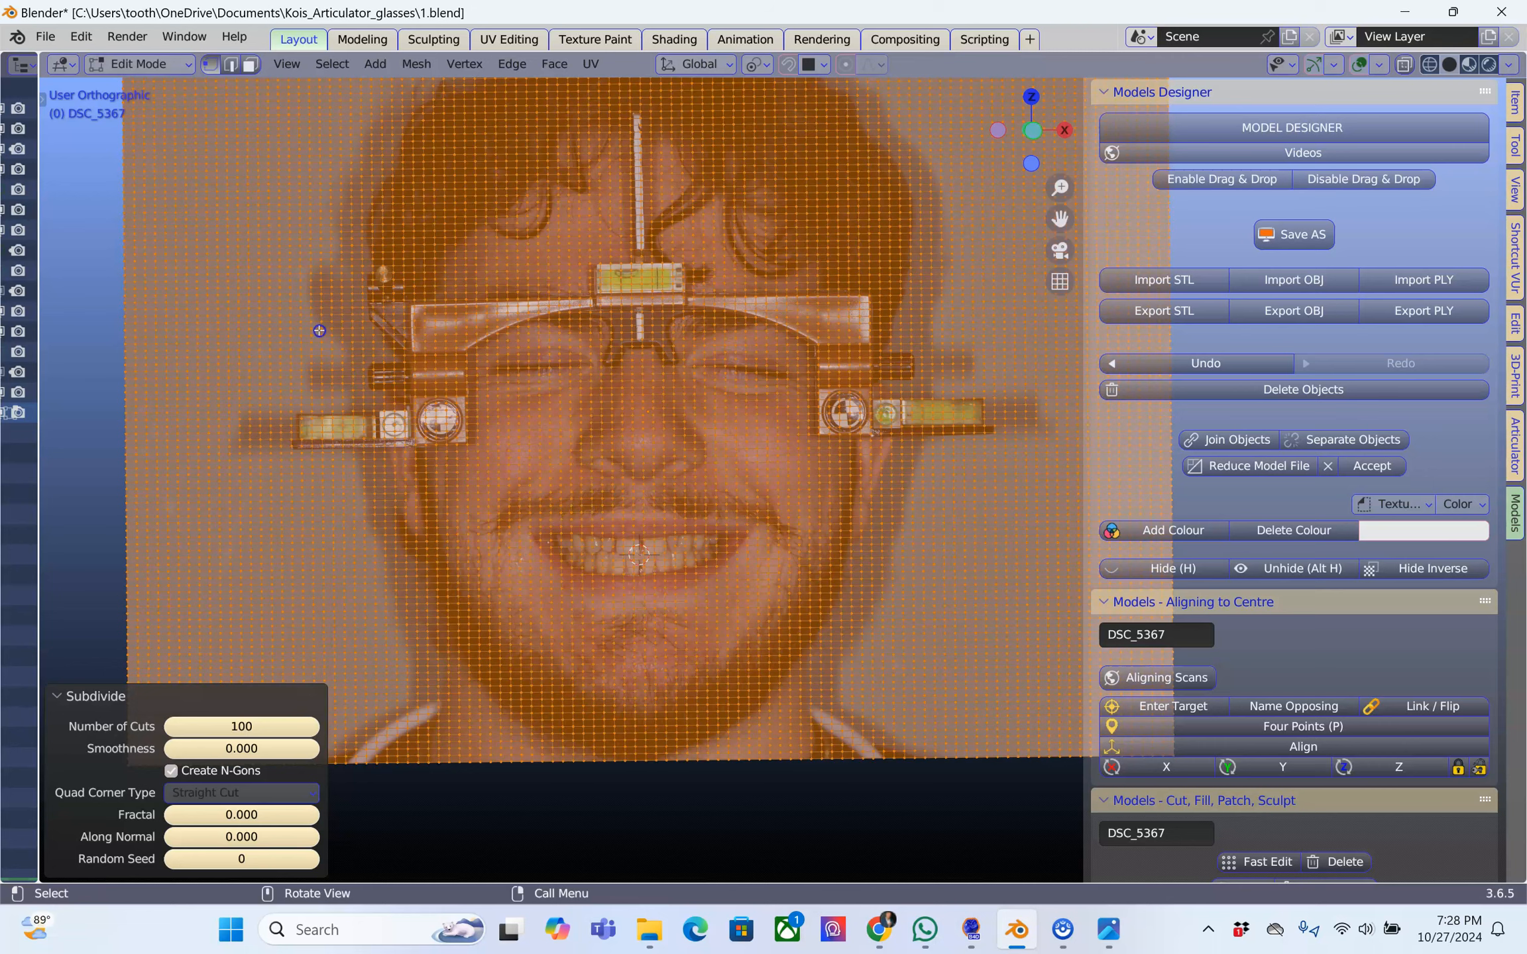
Subdivide the whole DSC_5367 plane mesh again, using 2 cuts
click(511, 291)
key(a)
right_click(511, 293)
click(487, 294)
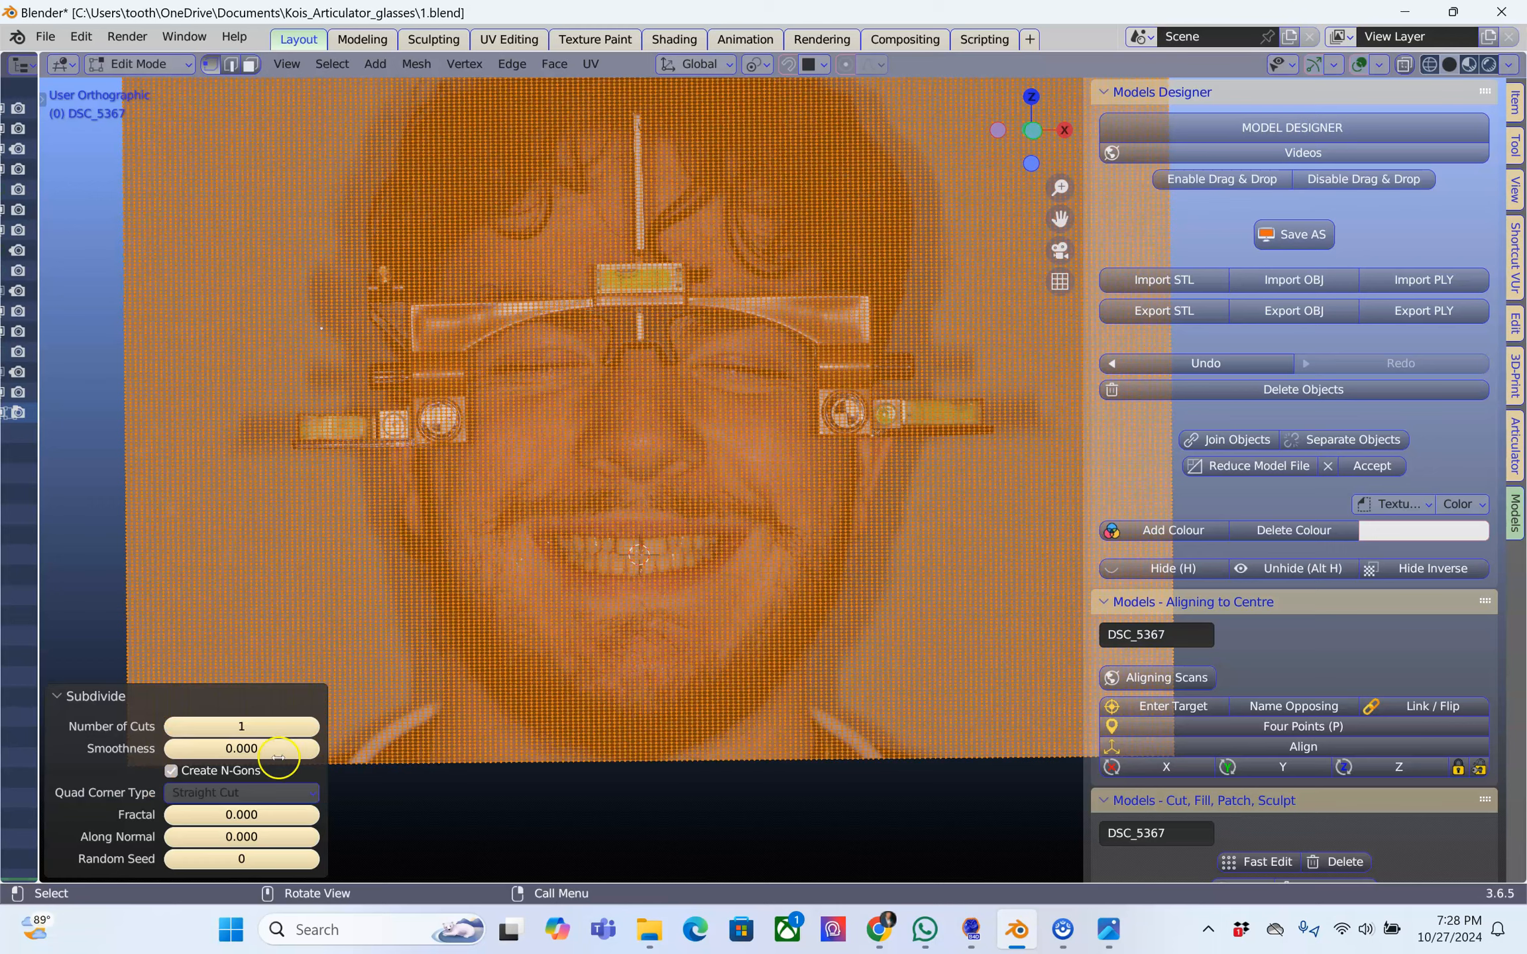
click(248, 727)
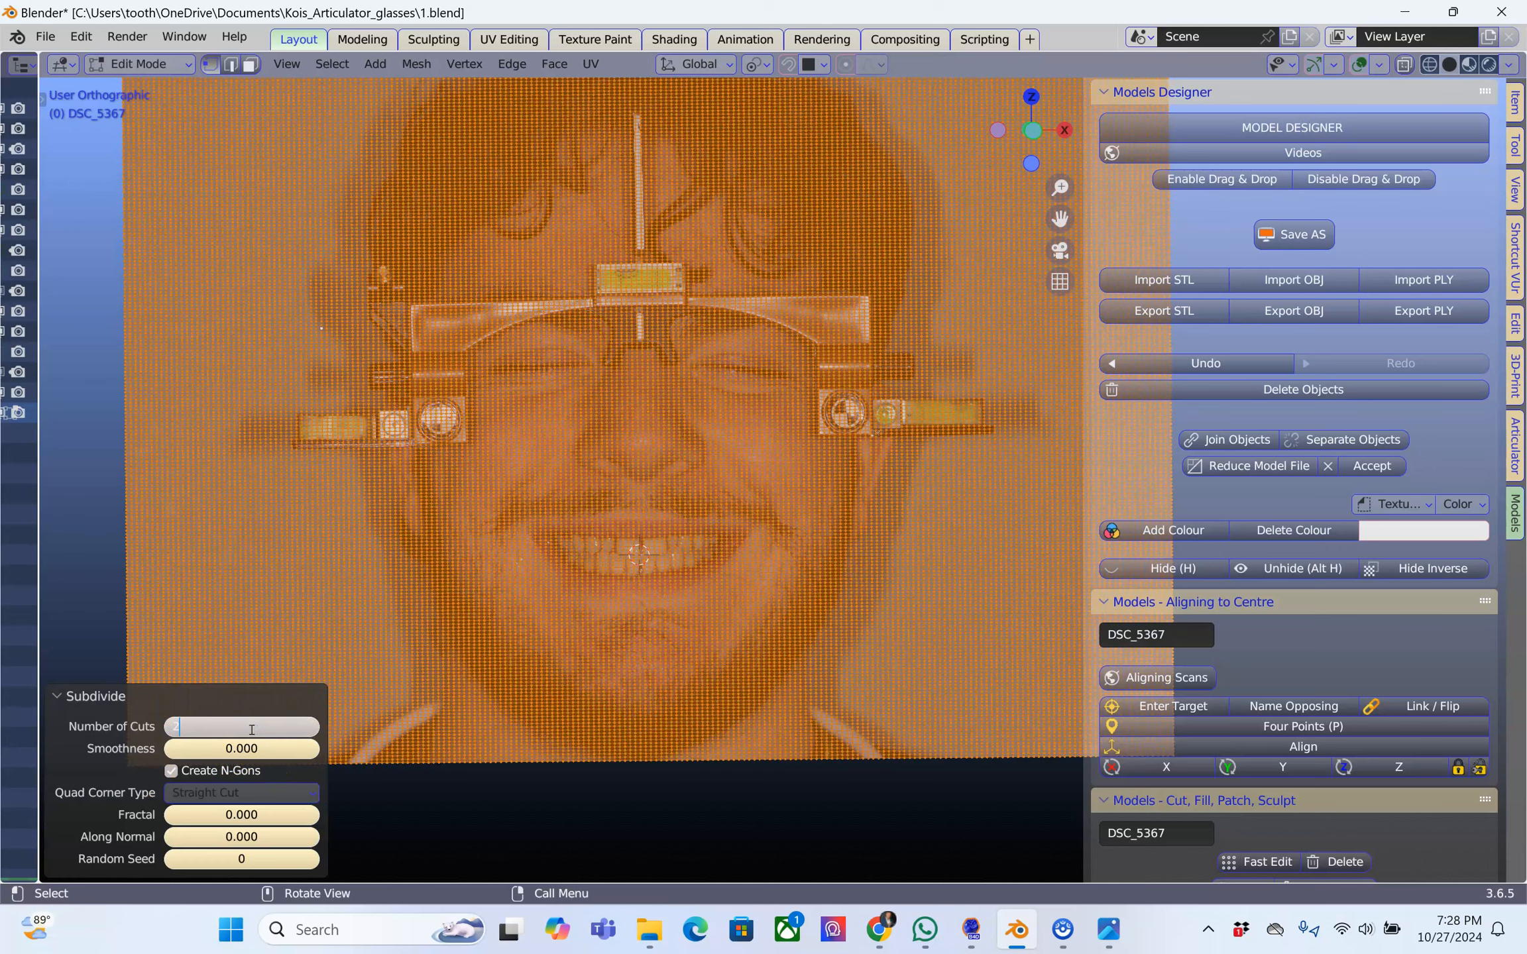
key(Return)
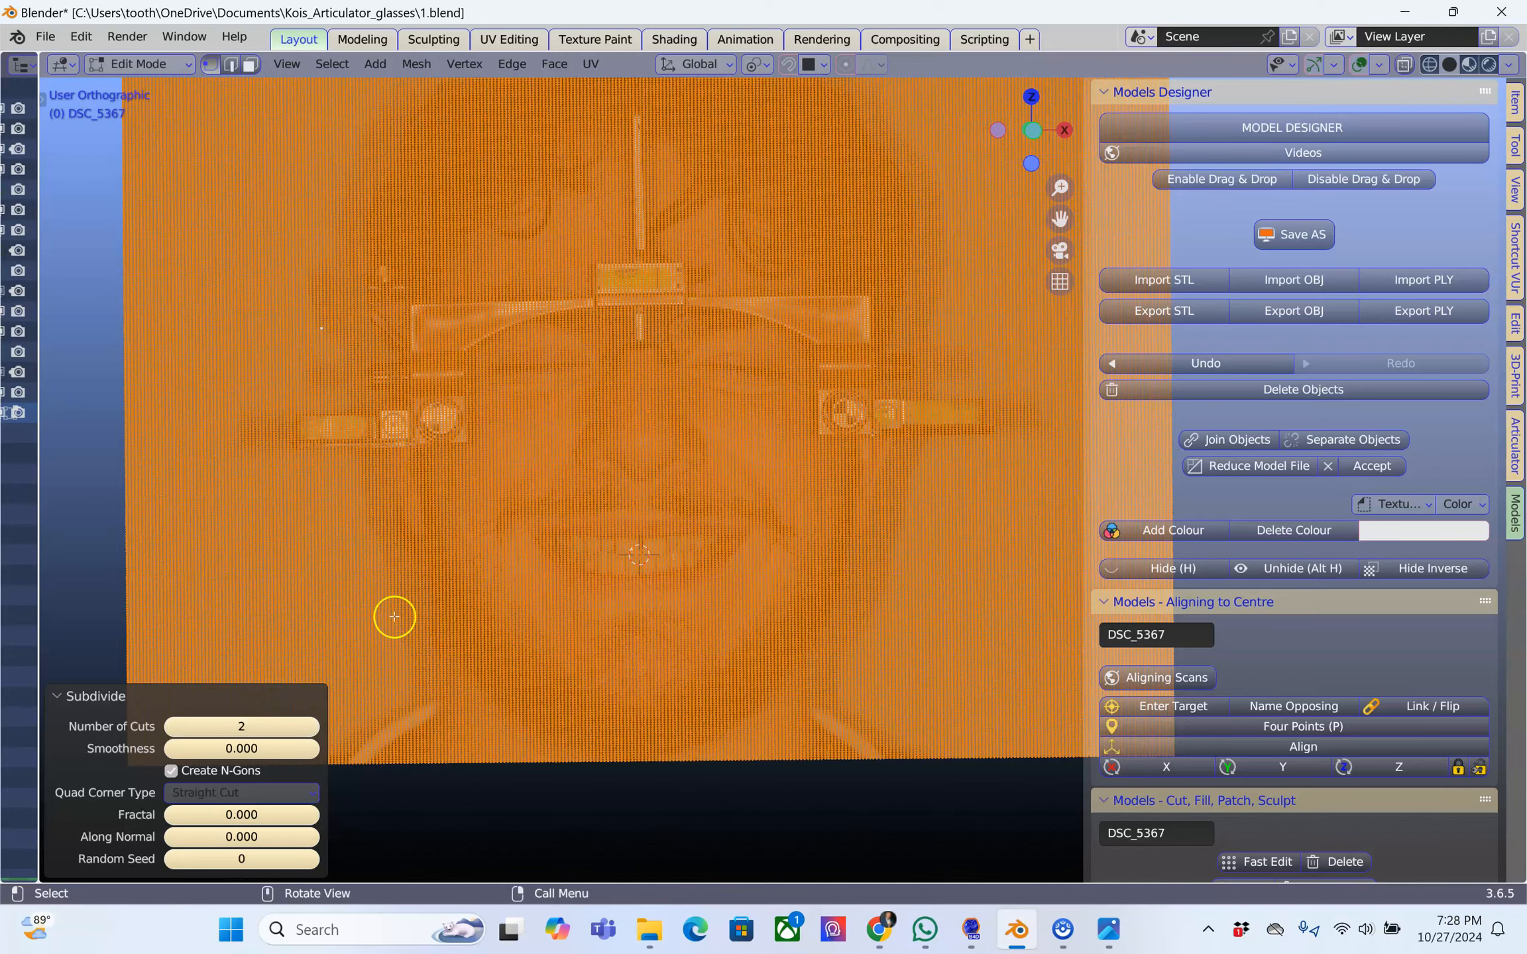
Increase the number of cuts of the second subdivision to 3 and finally to 4
scroll(550, 526, up, 5)
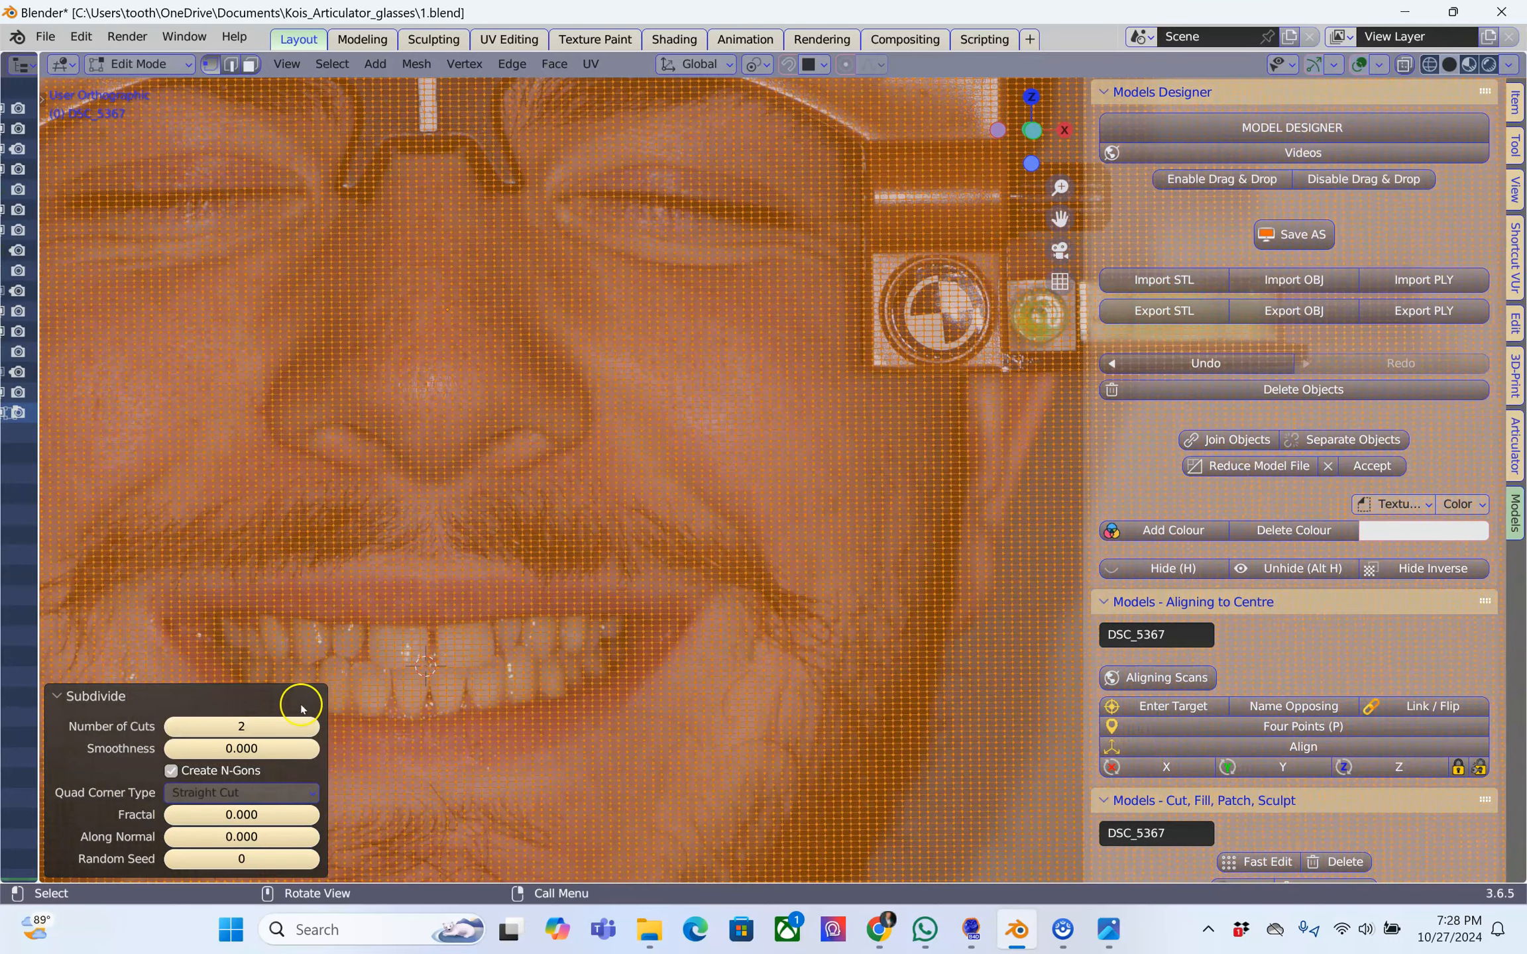
click(253, 725)
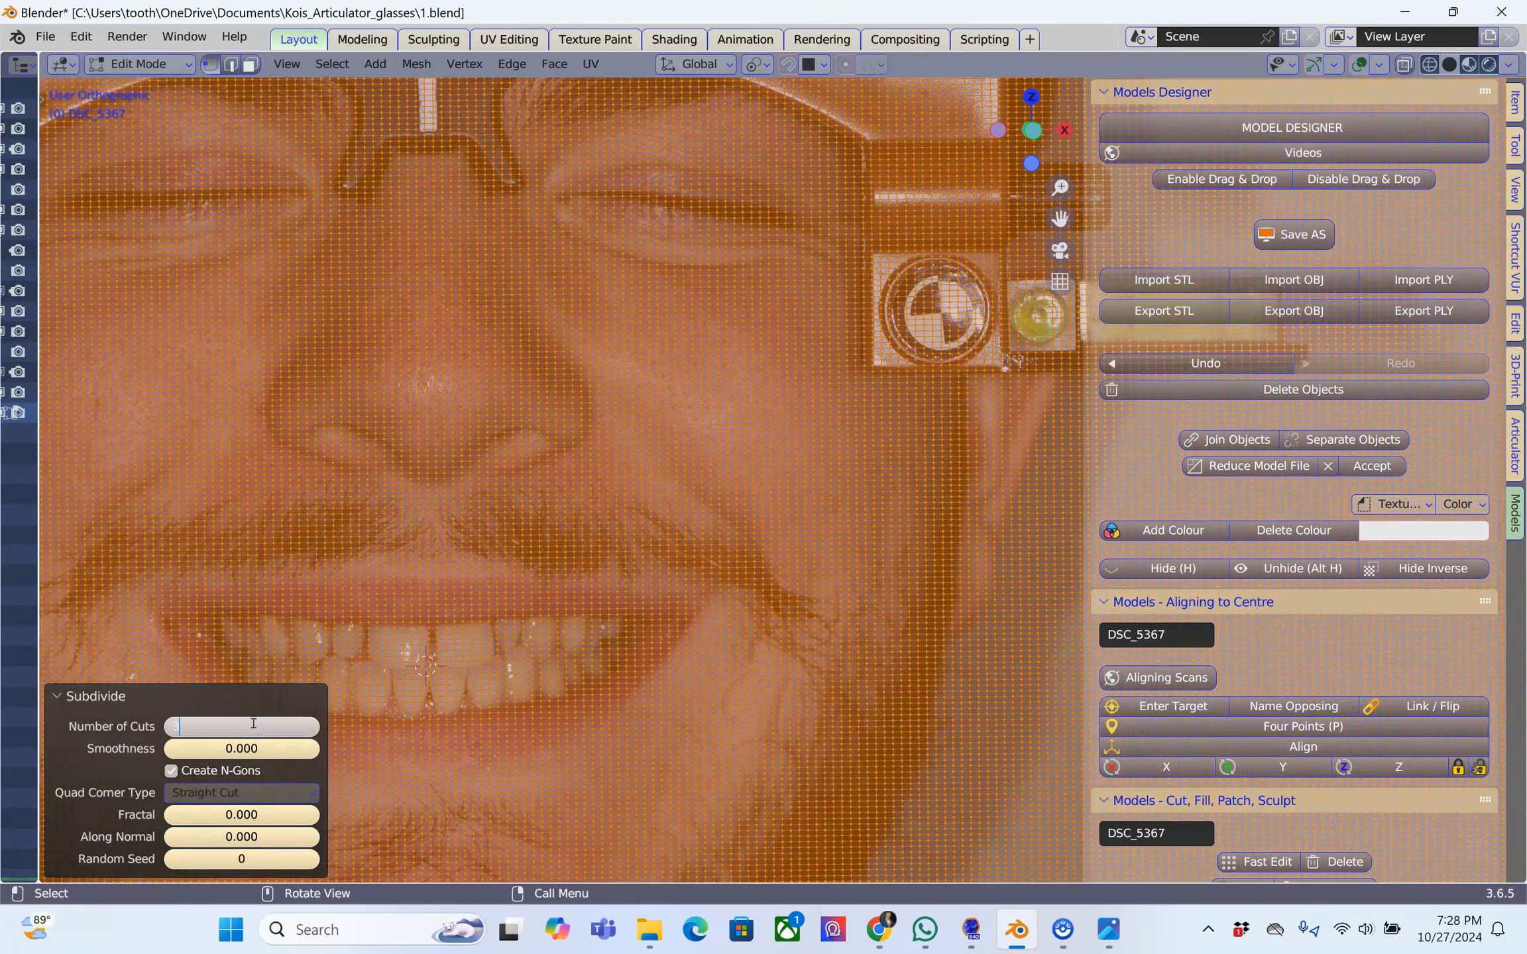
key(Return)
click(252, 723)
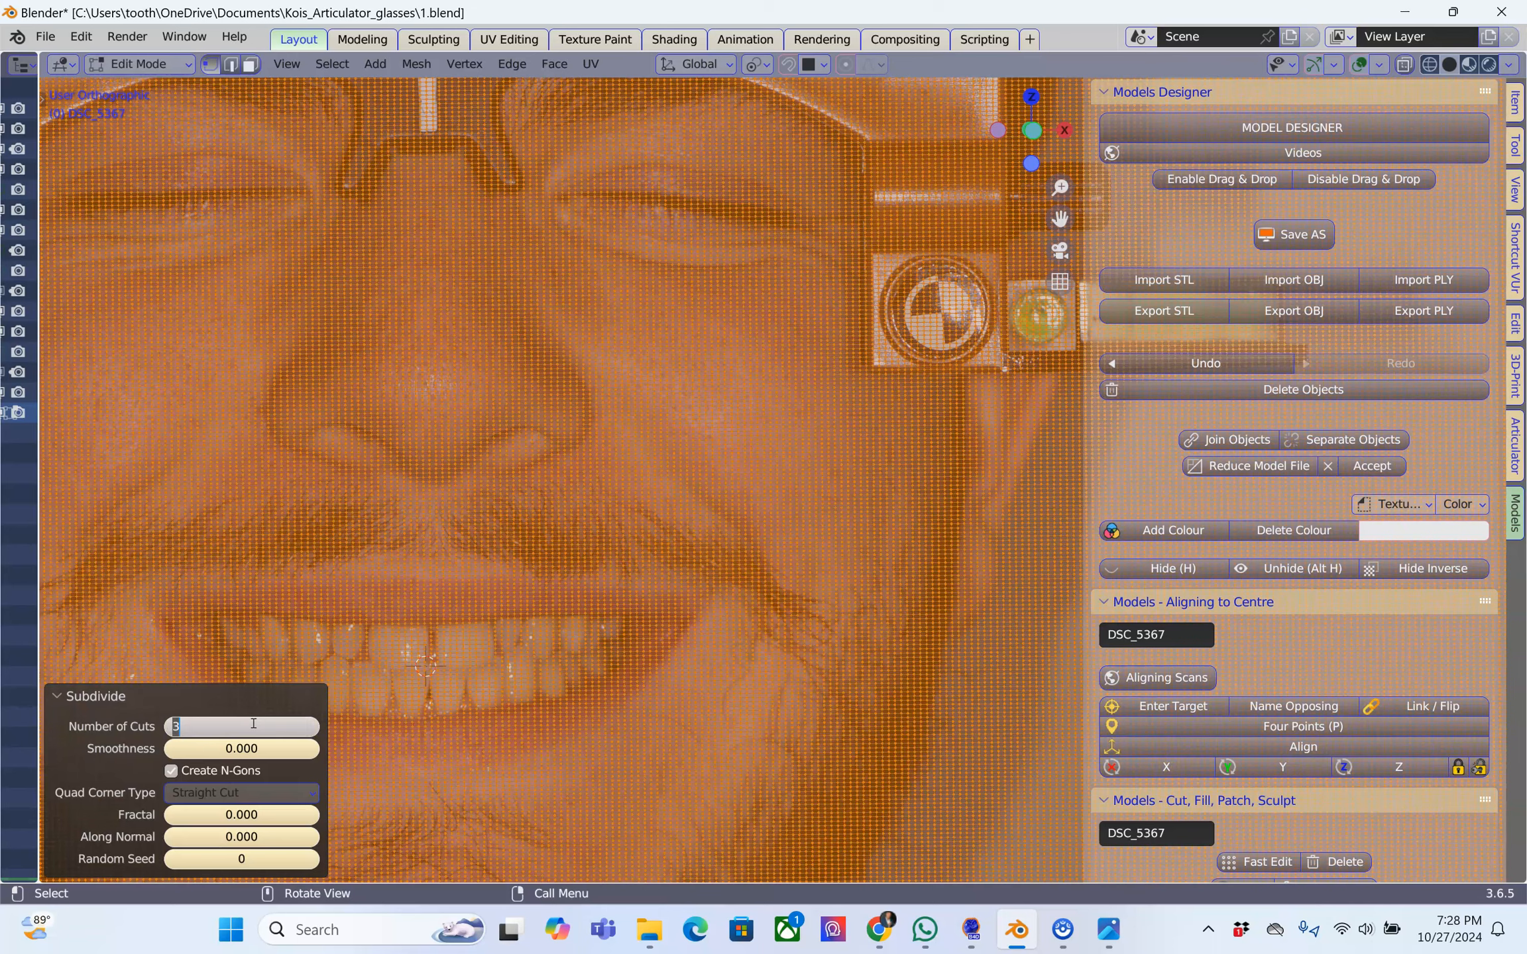
key(Return)
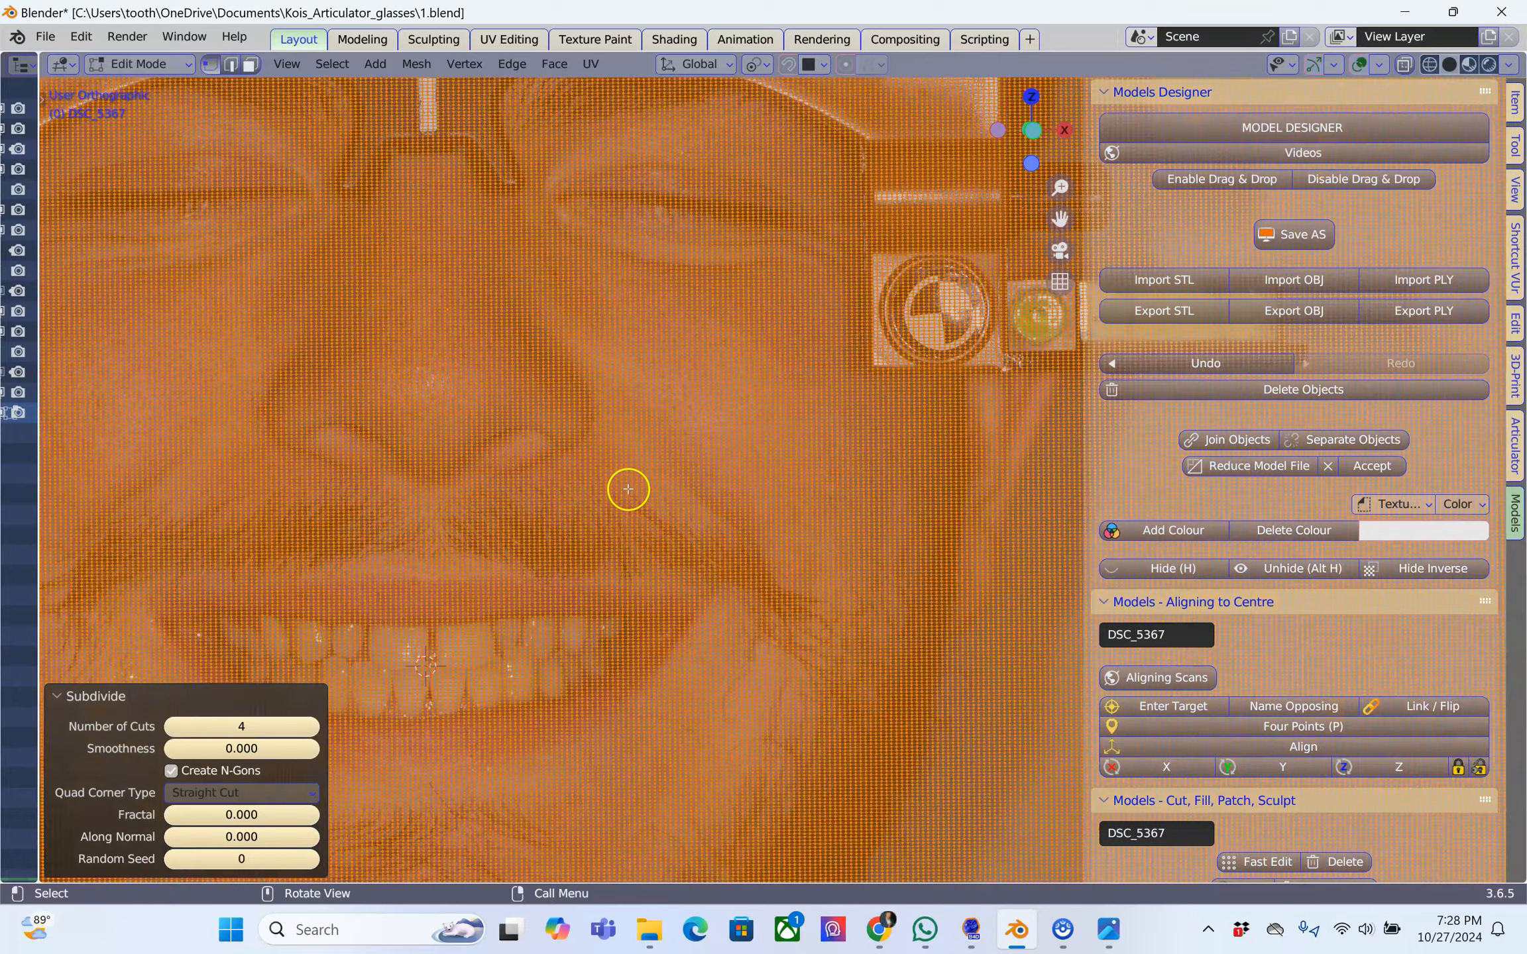
Circle-select the photo mesh over all visible teeth between the lips and delete its faces
shift+middle_drag(574, 498, 879, 393)
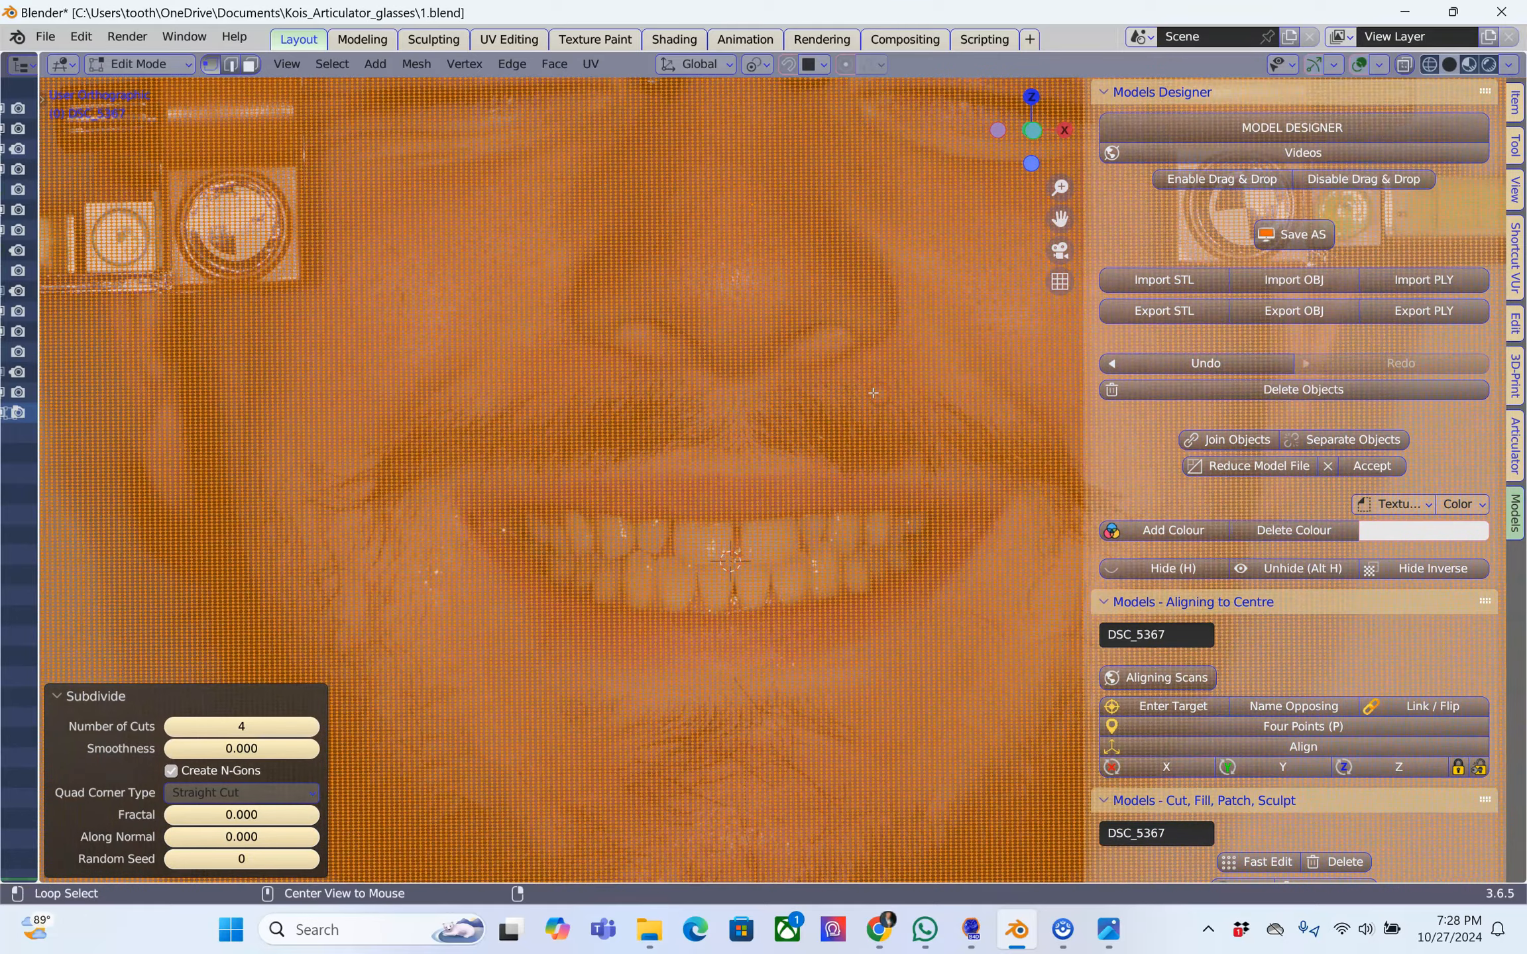
key(alt+a)
scroll(659, 513, up, 1)
key(c)
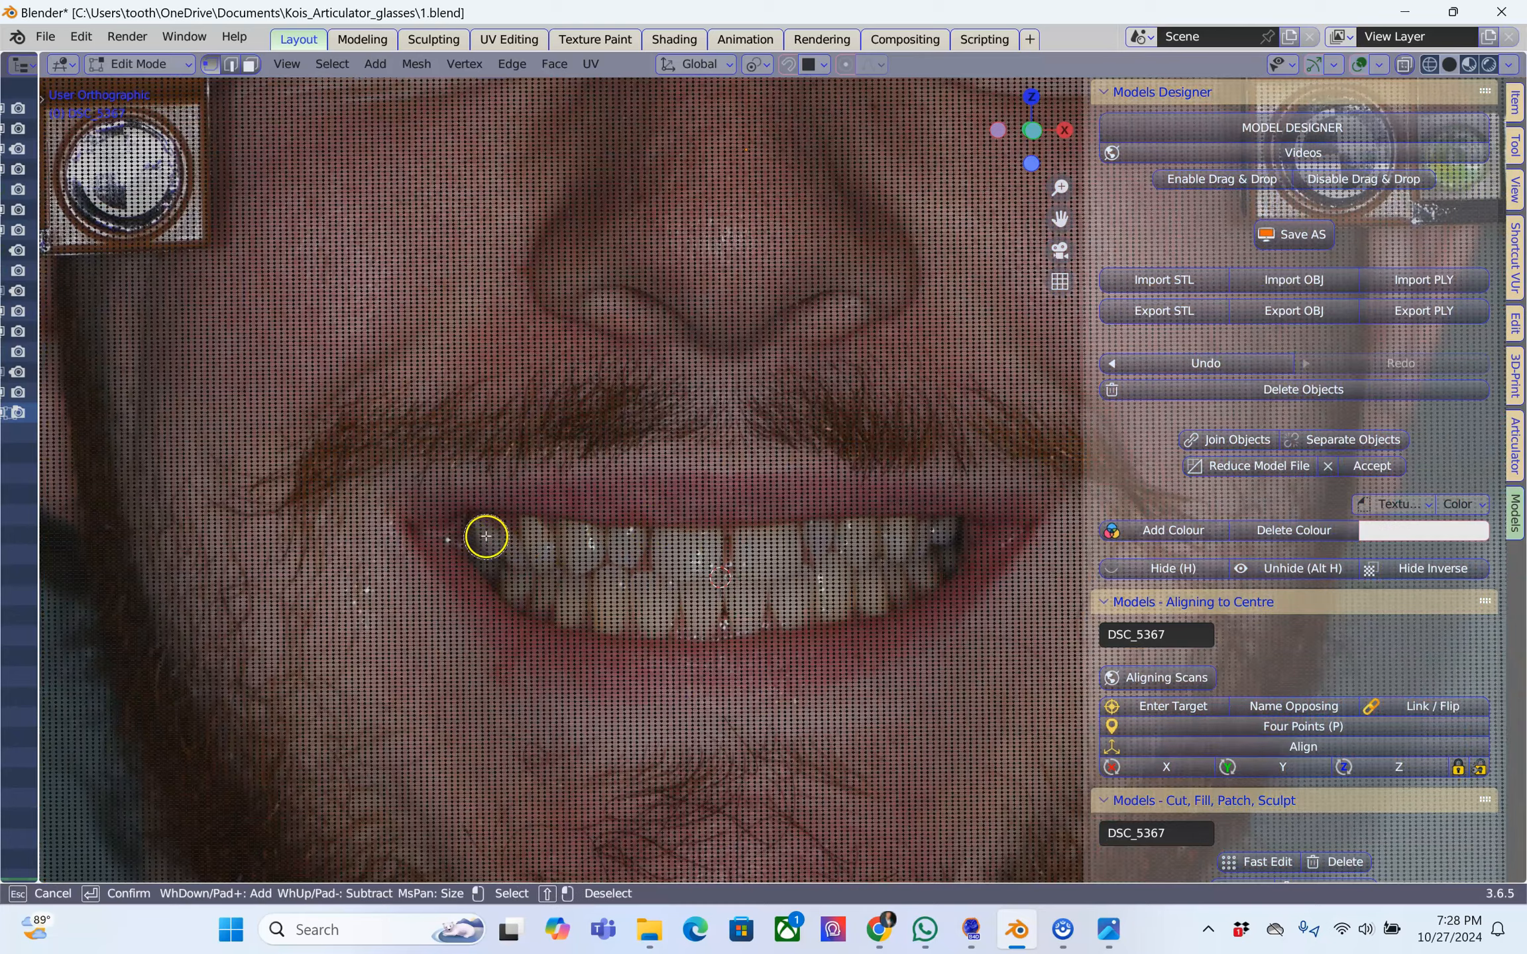
drag(476, 534, 714, 535)
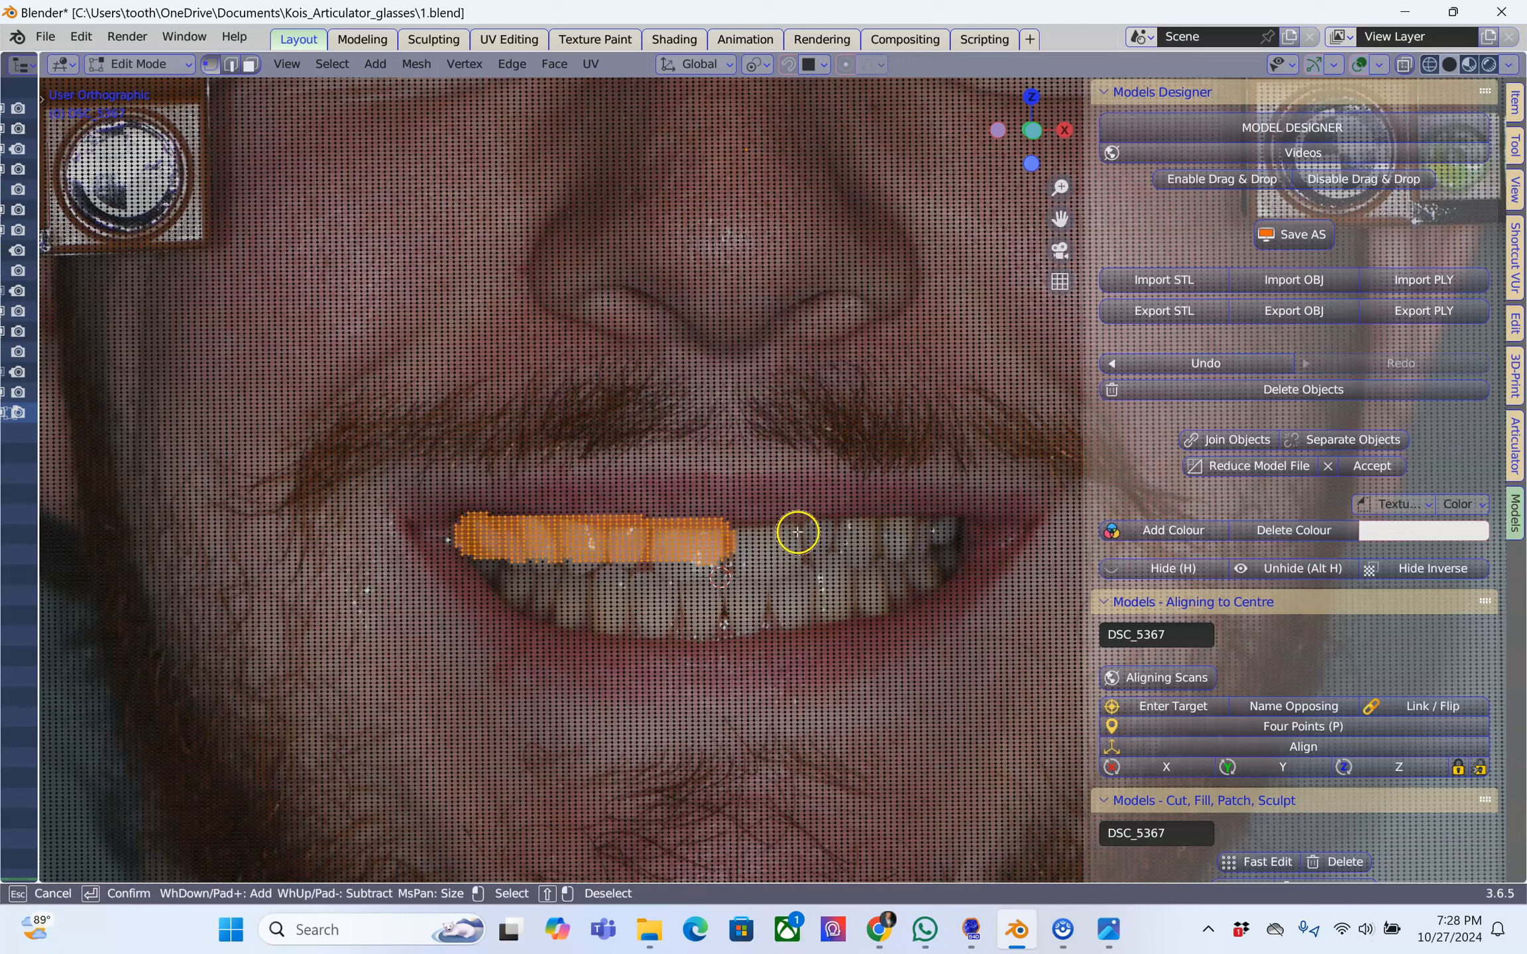
mouse_move(703, 505)
shift+mouse_down()
mouse_move(467, 499)
mouse_move(480, 540)
mouse_move(678, 552)
mouse_move(945, 535)
mouse_move(894, 570)
mouse_move(728, 583)
mouse_move(496, 551)
shift+mouse_up()
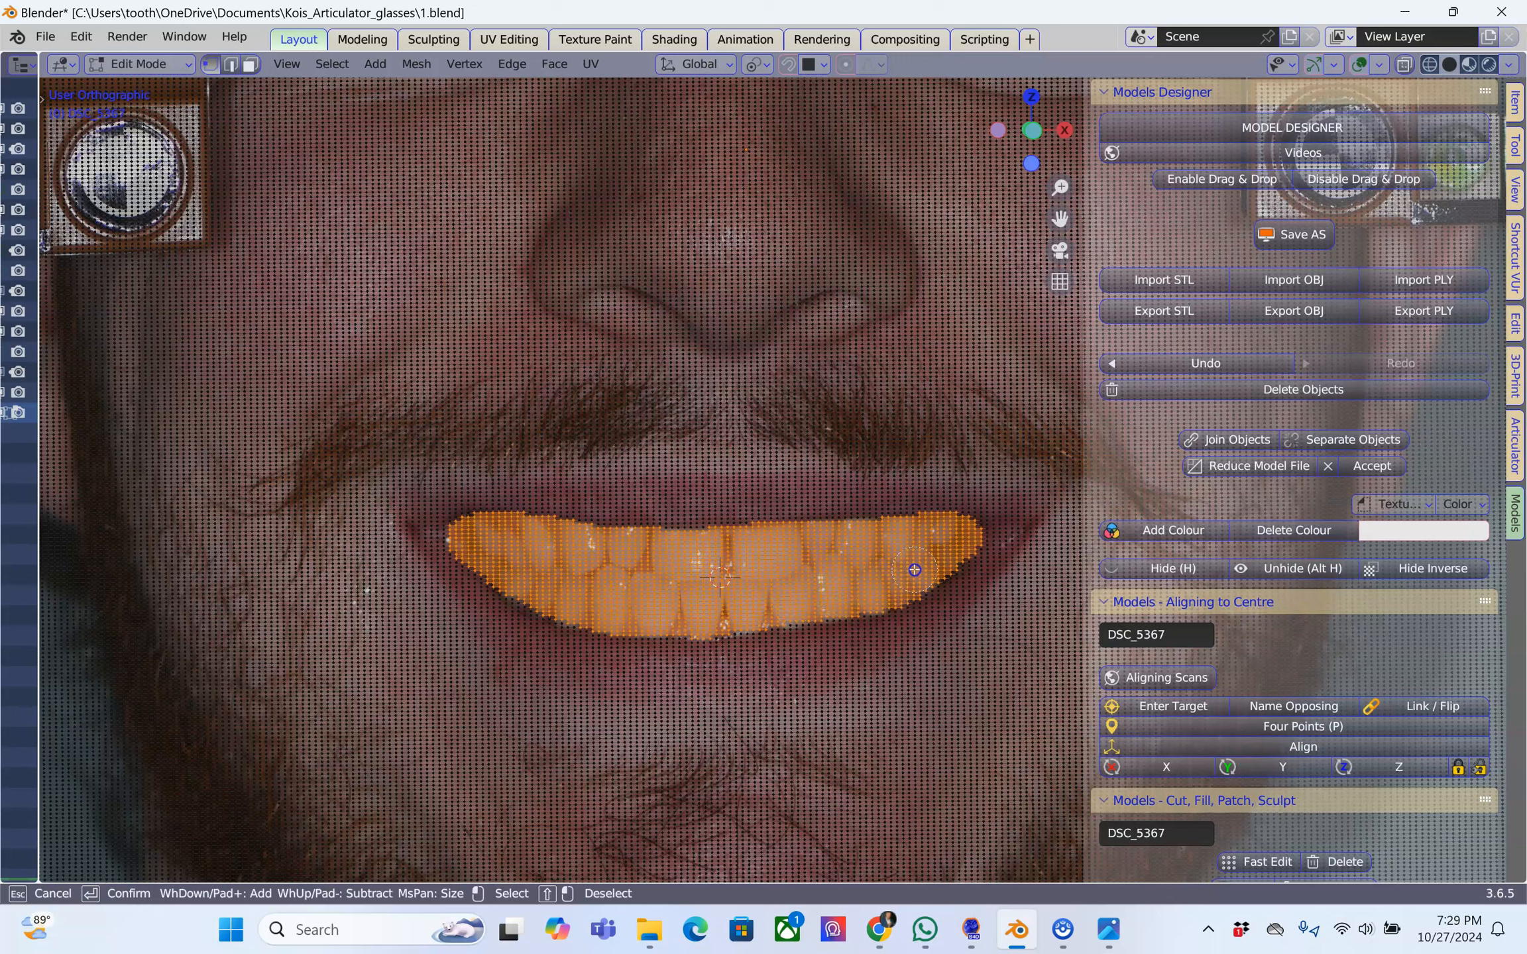
right_click(782, 564)
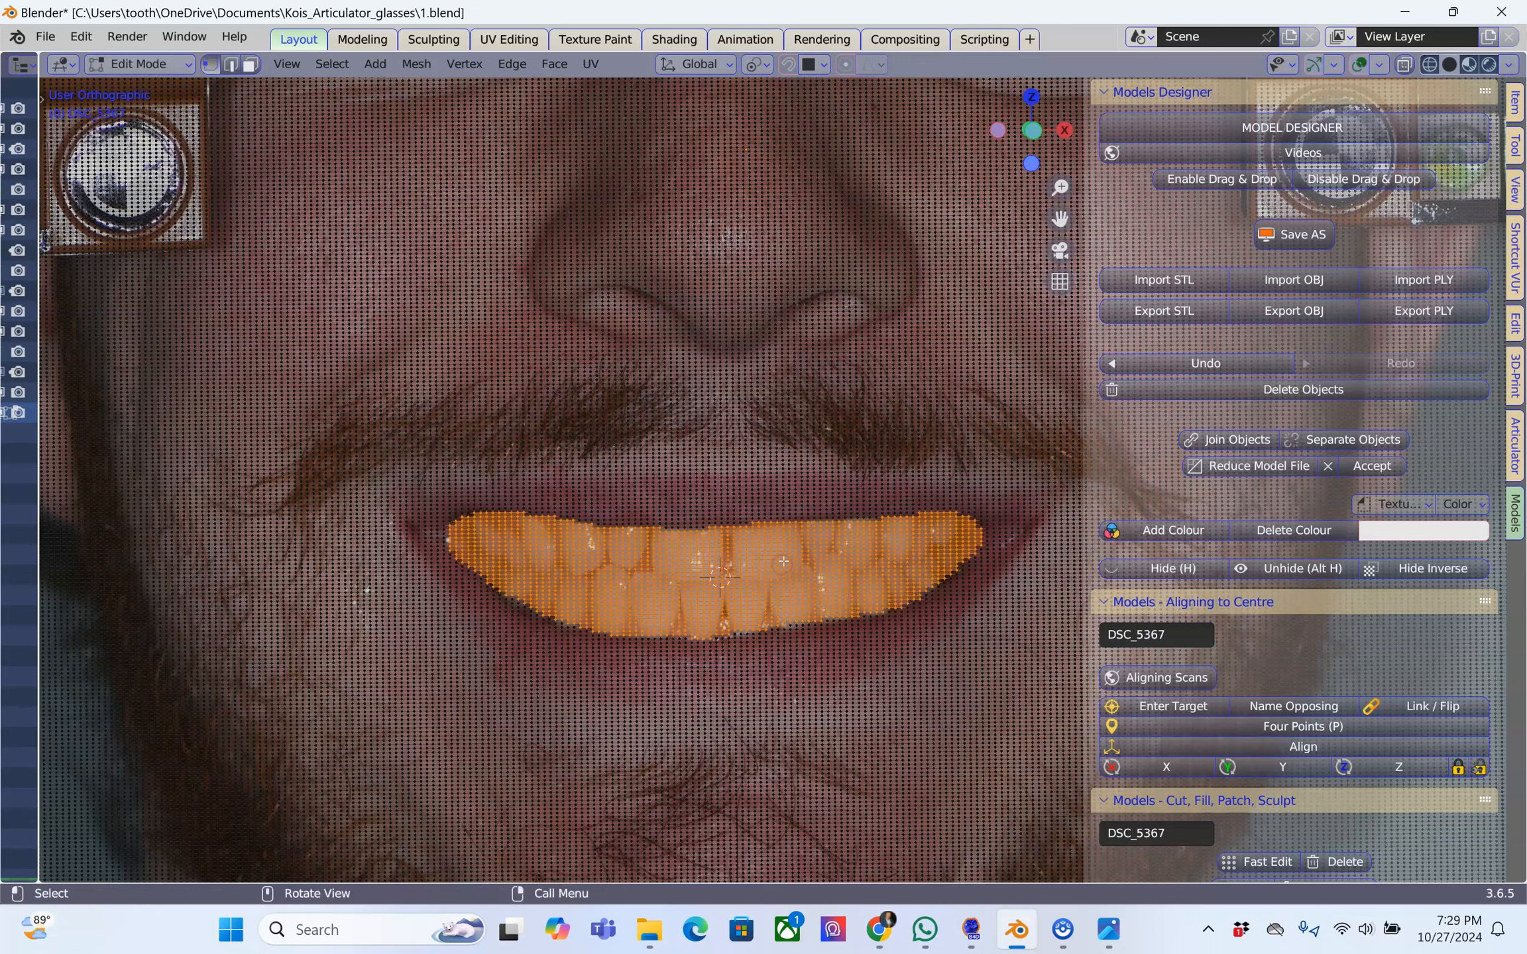
key(x)
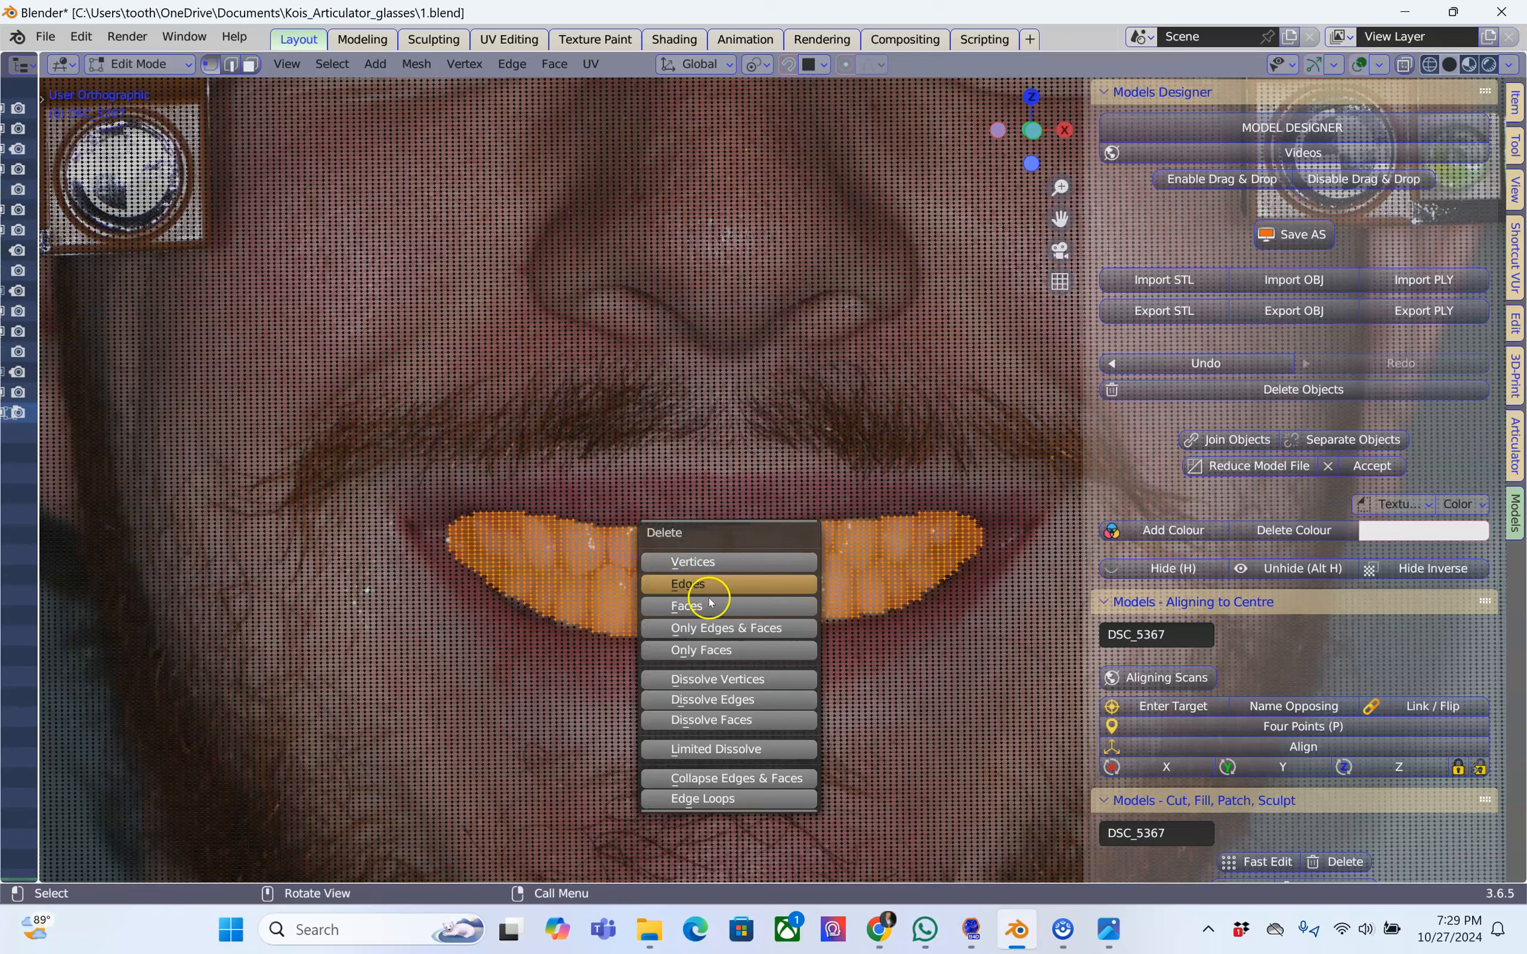
click(709, 603)
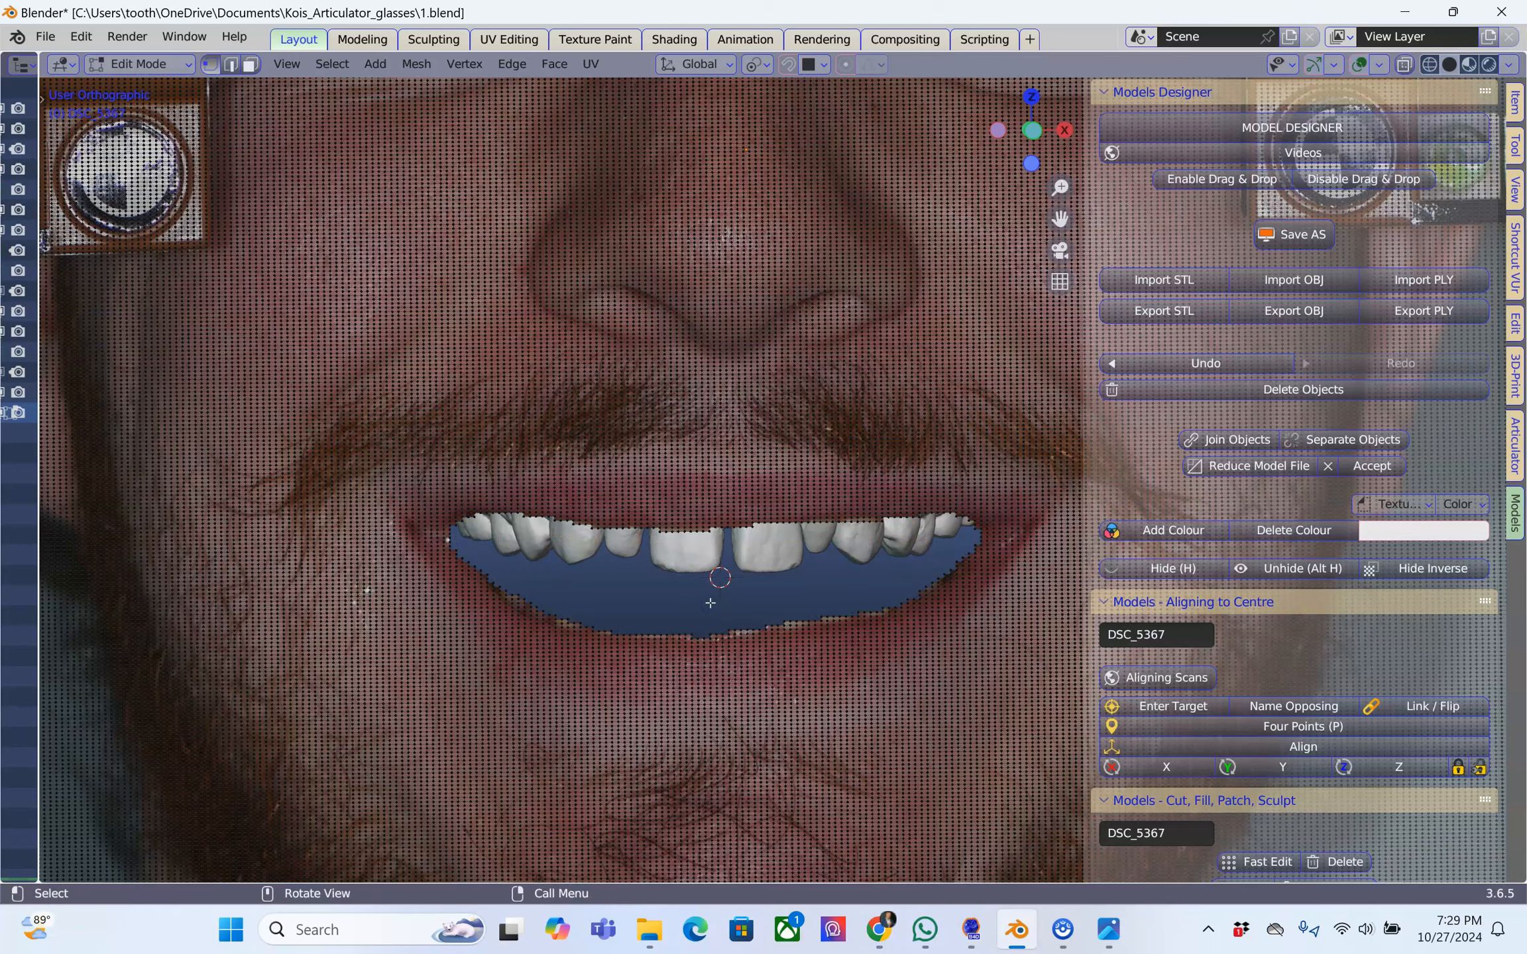
Examine the mouth opening's edge and the scan behind it up close and in Object Mode
scroll(710, 603, up, 5)
scroll(710, 602, down, 2)
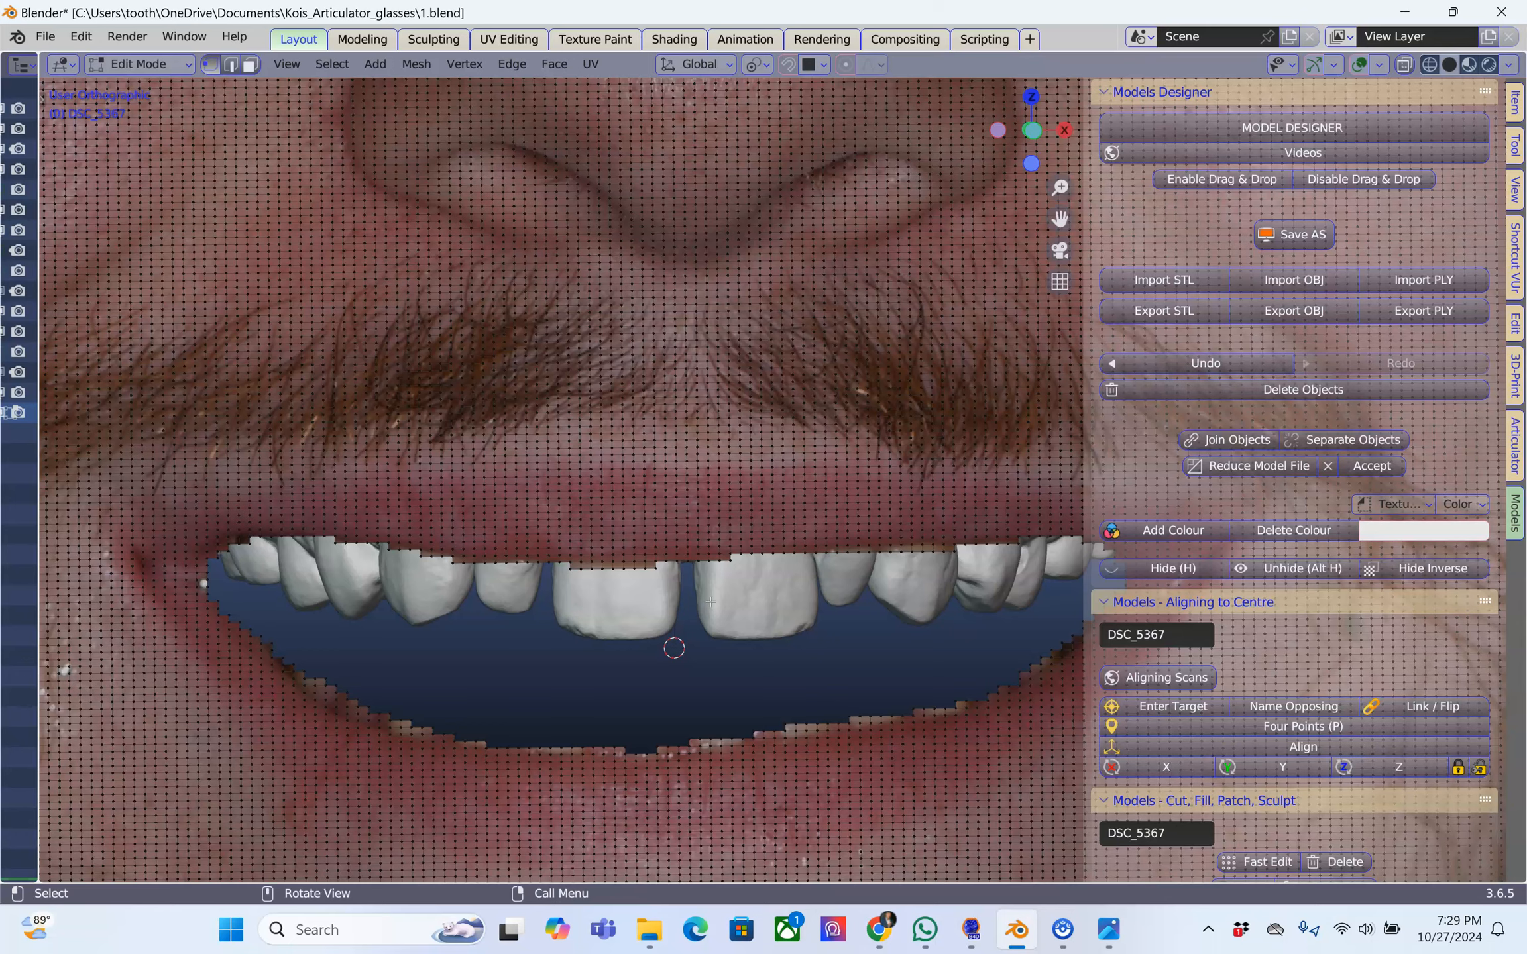
scroll(606, 517, down, 5)
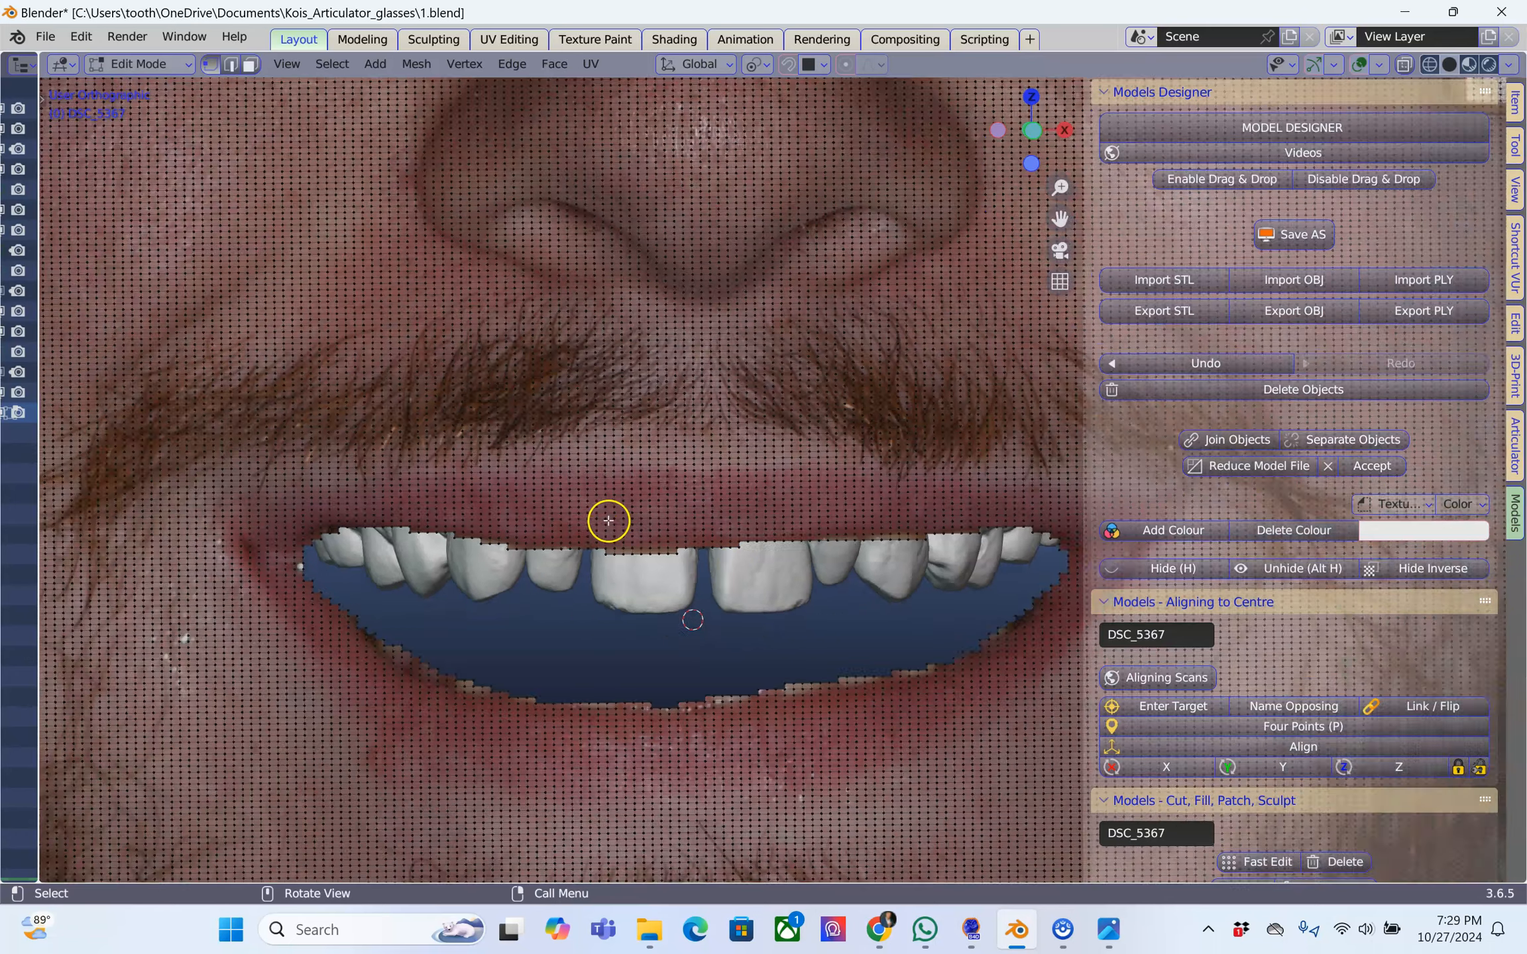
scroll(621, 522, up, 2)
scroll(621, 523, down, 3)
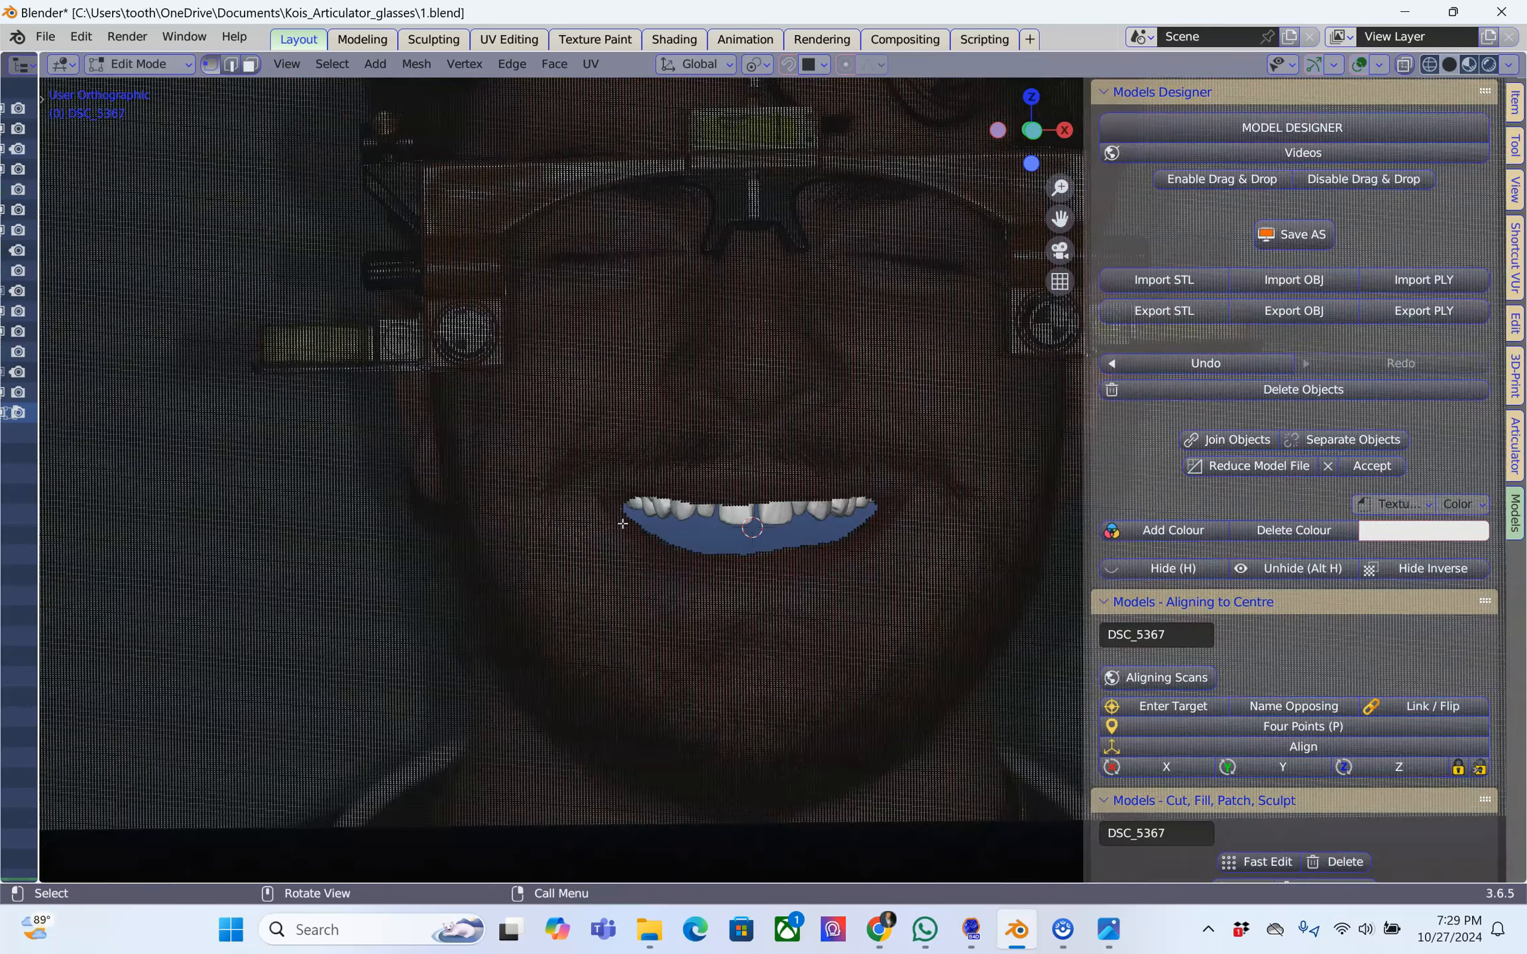
key(Tab)
scroll(626, 520, up, 8)
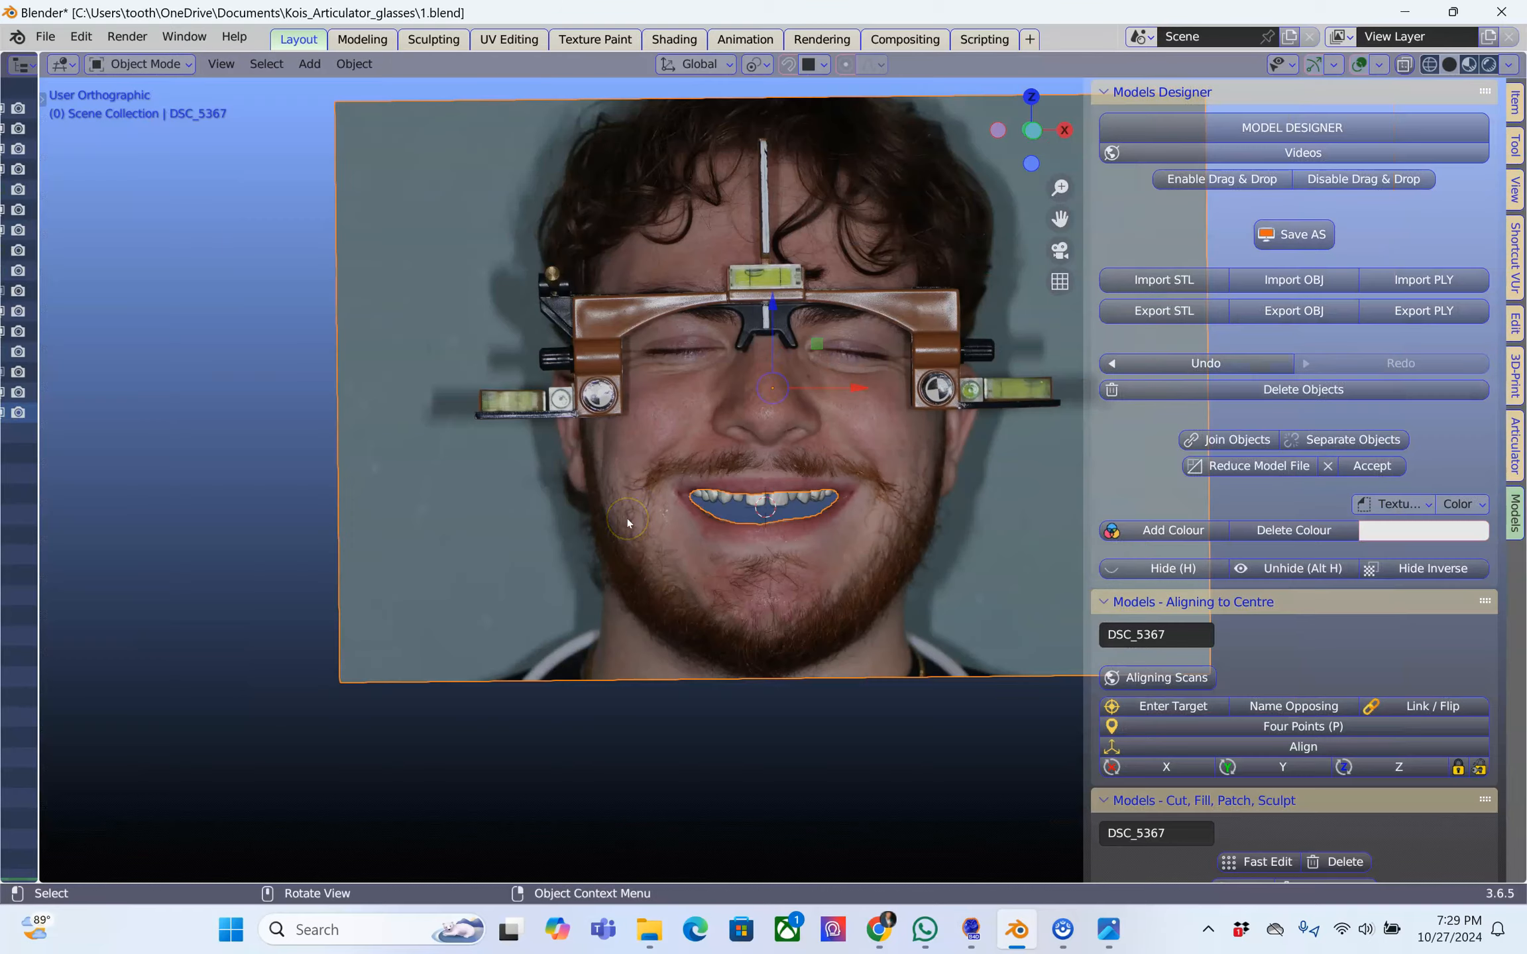
Return the photo plane to Edit Mode and select its non-manifold boundary vertices
key(Tab)
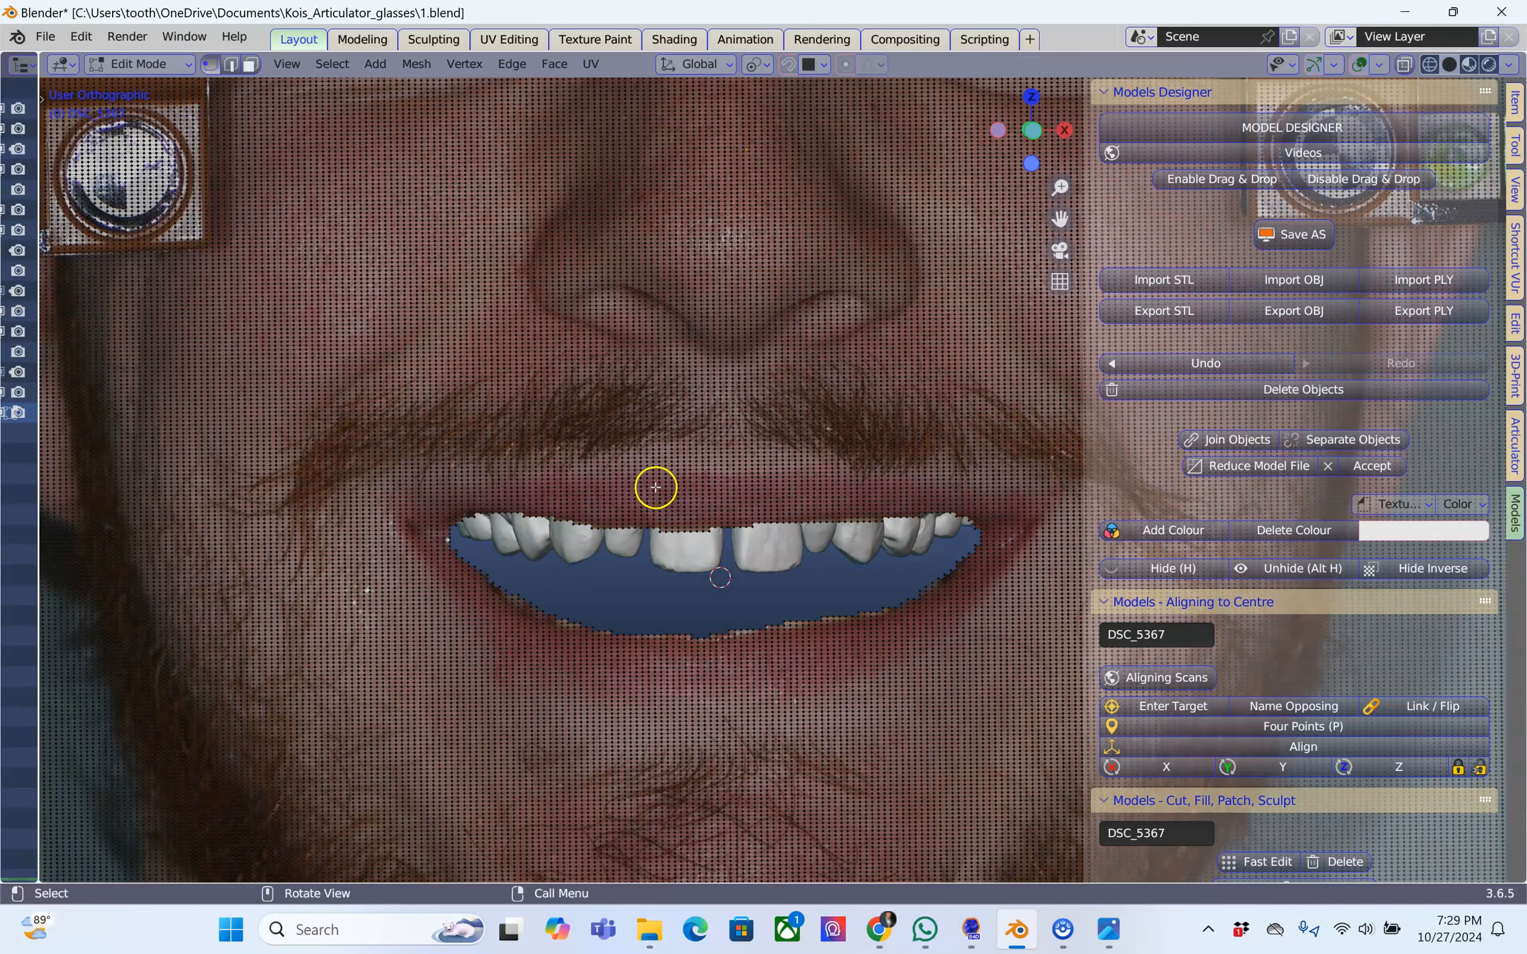
scroll(656, 487, up, 3)
click(332, 64)
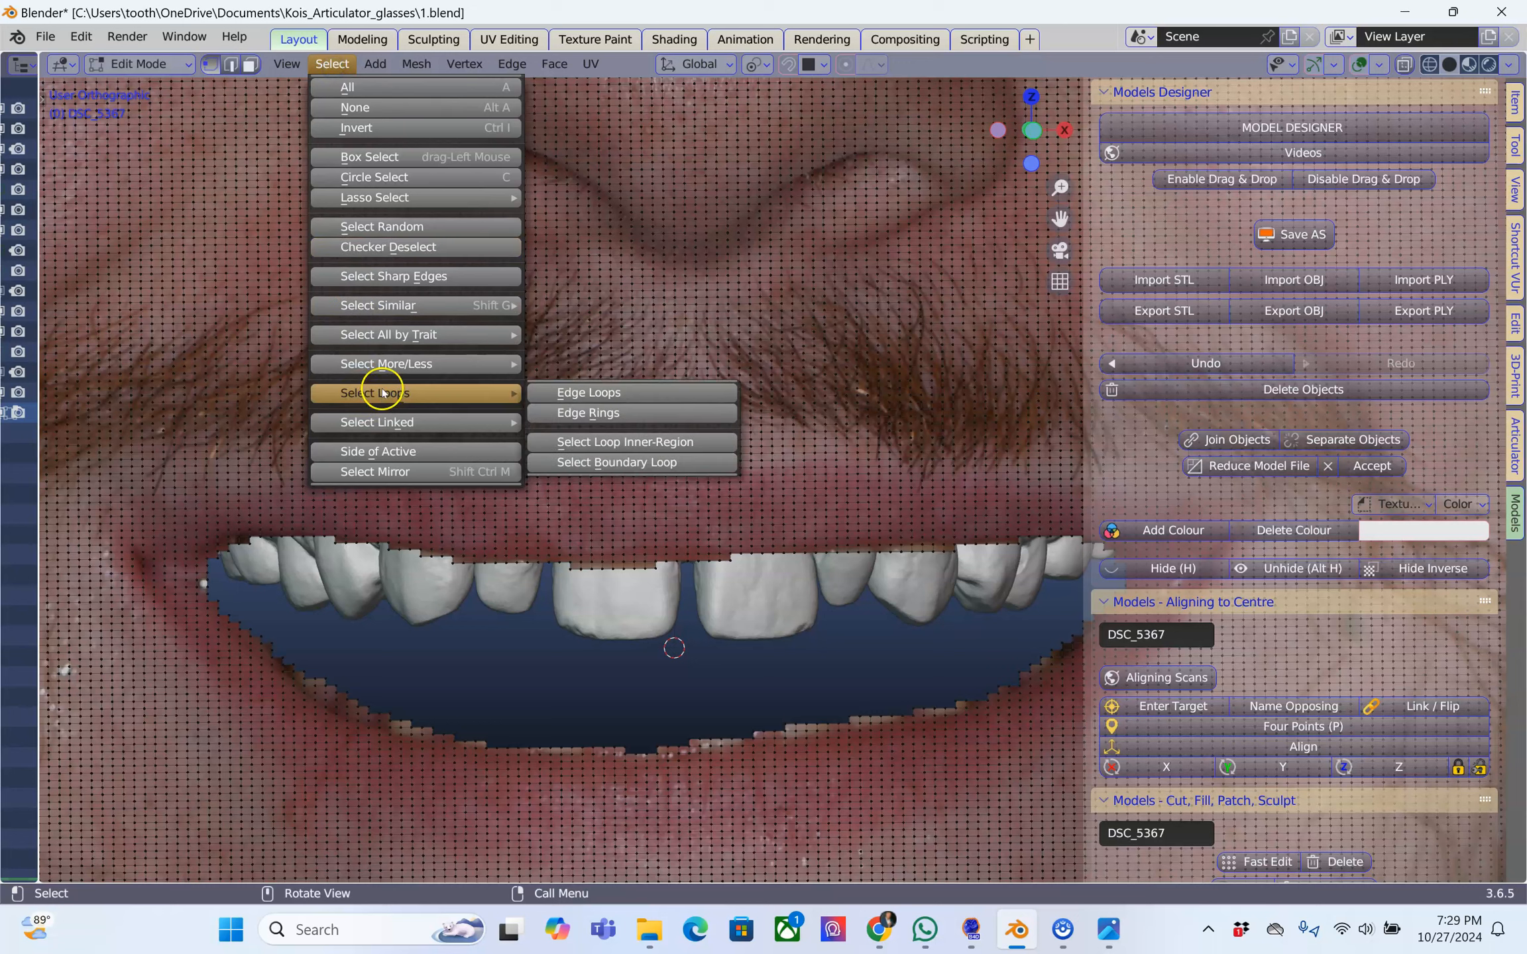
mouse_move(399, 368)
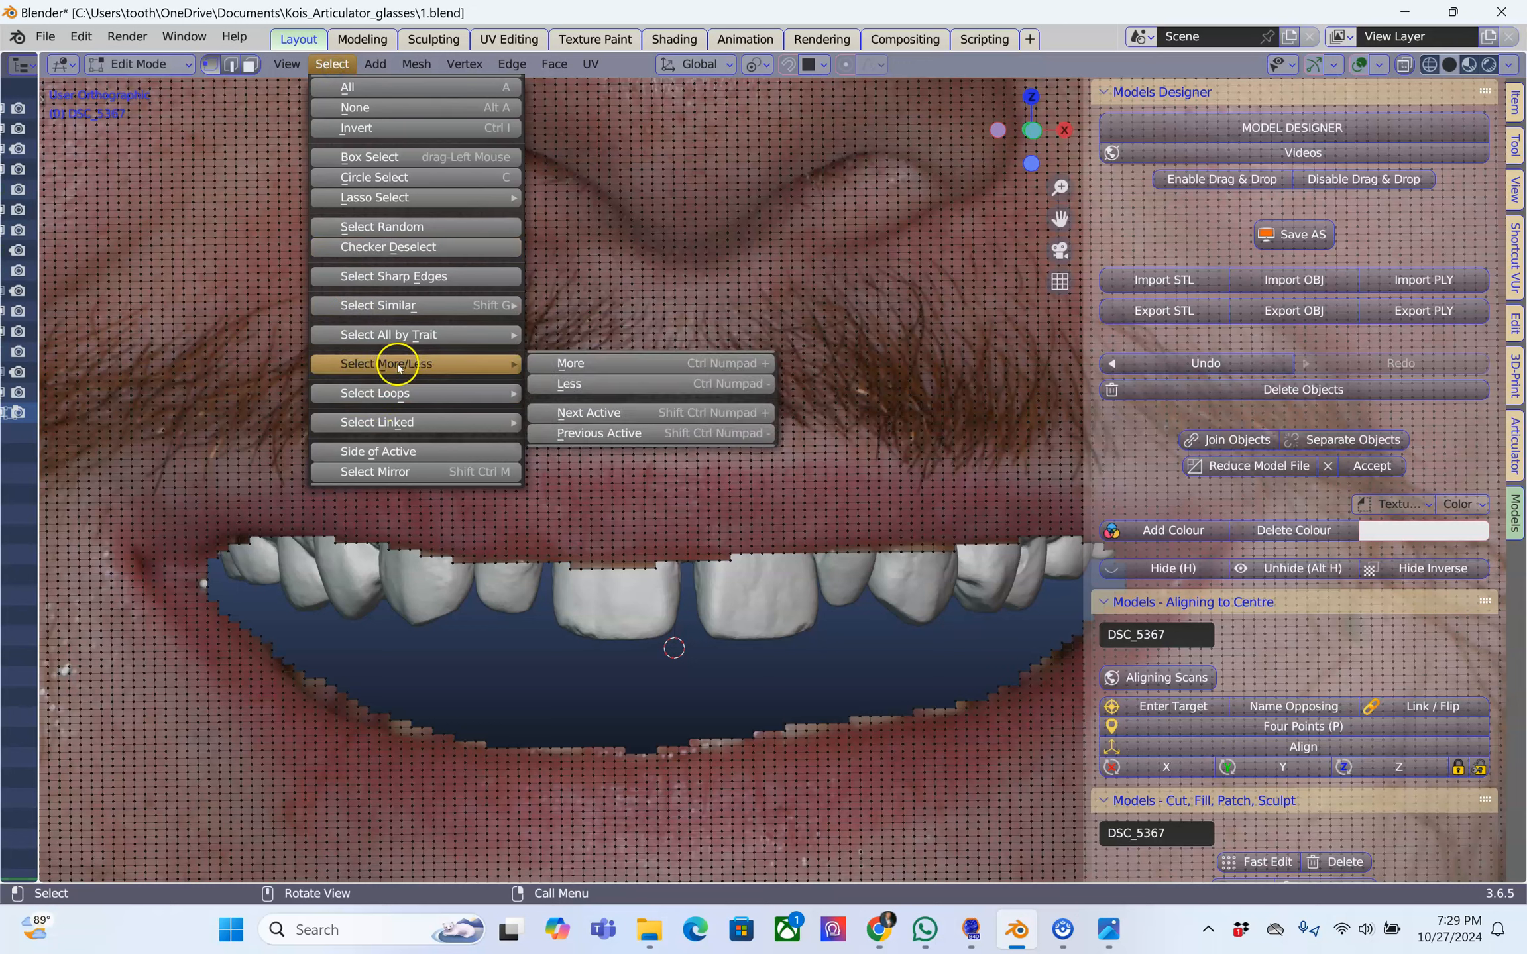
mouse_move(402, 333)
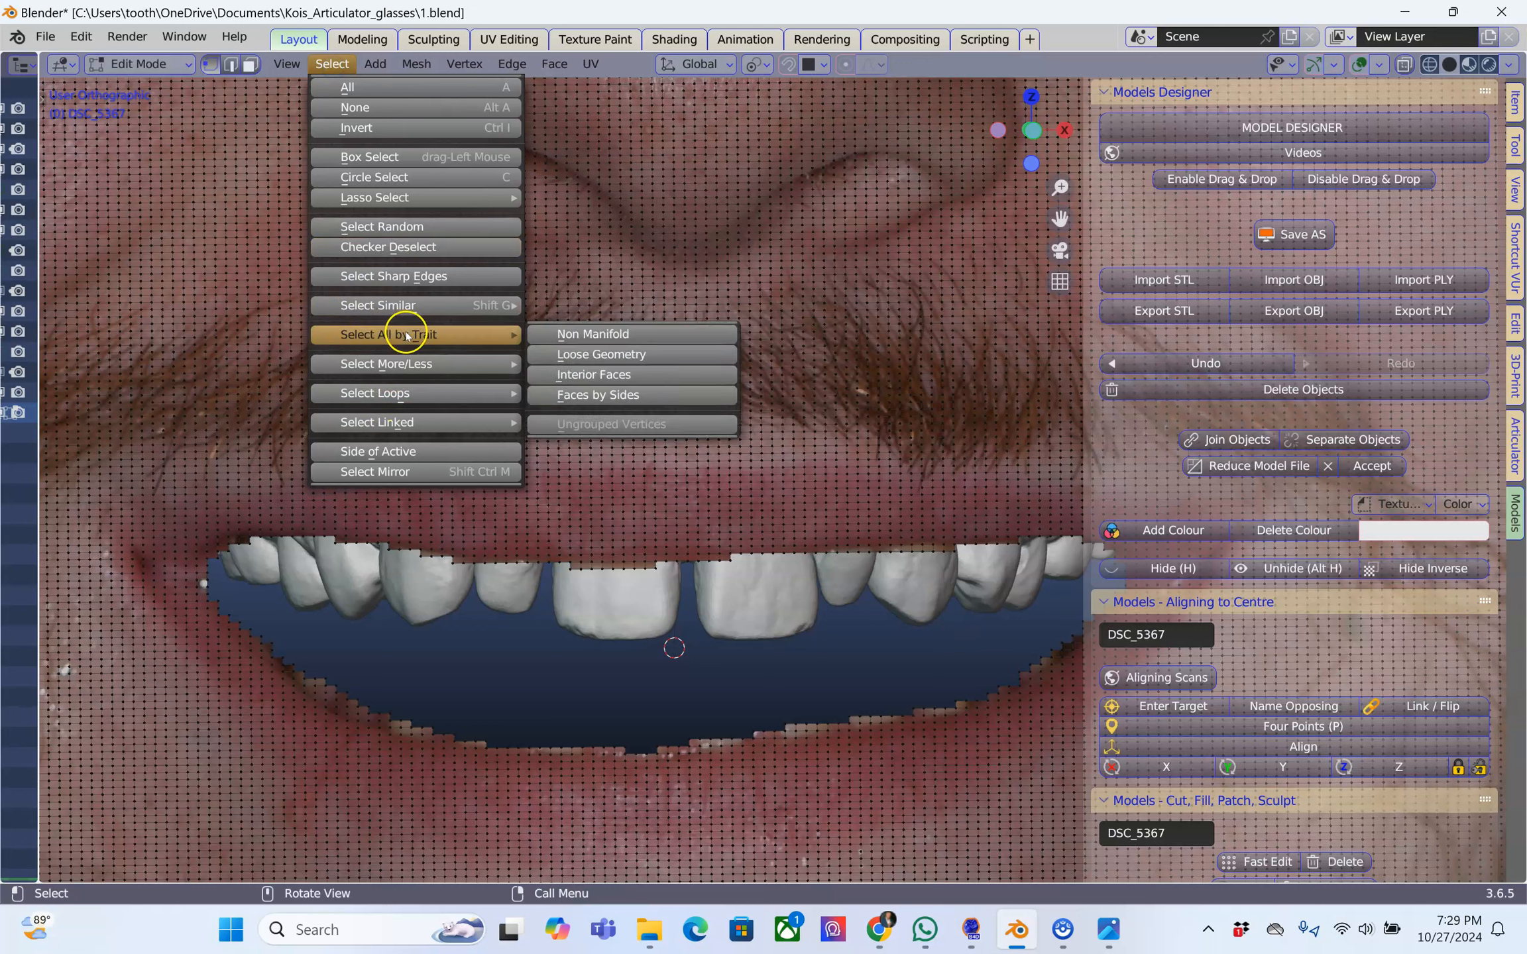
click(586, 334)
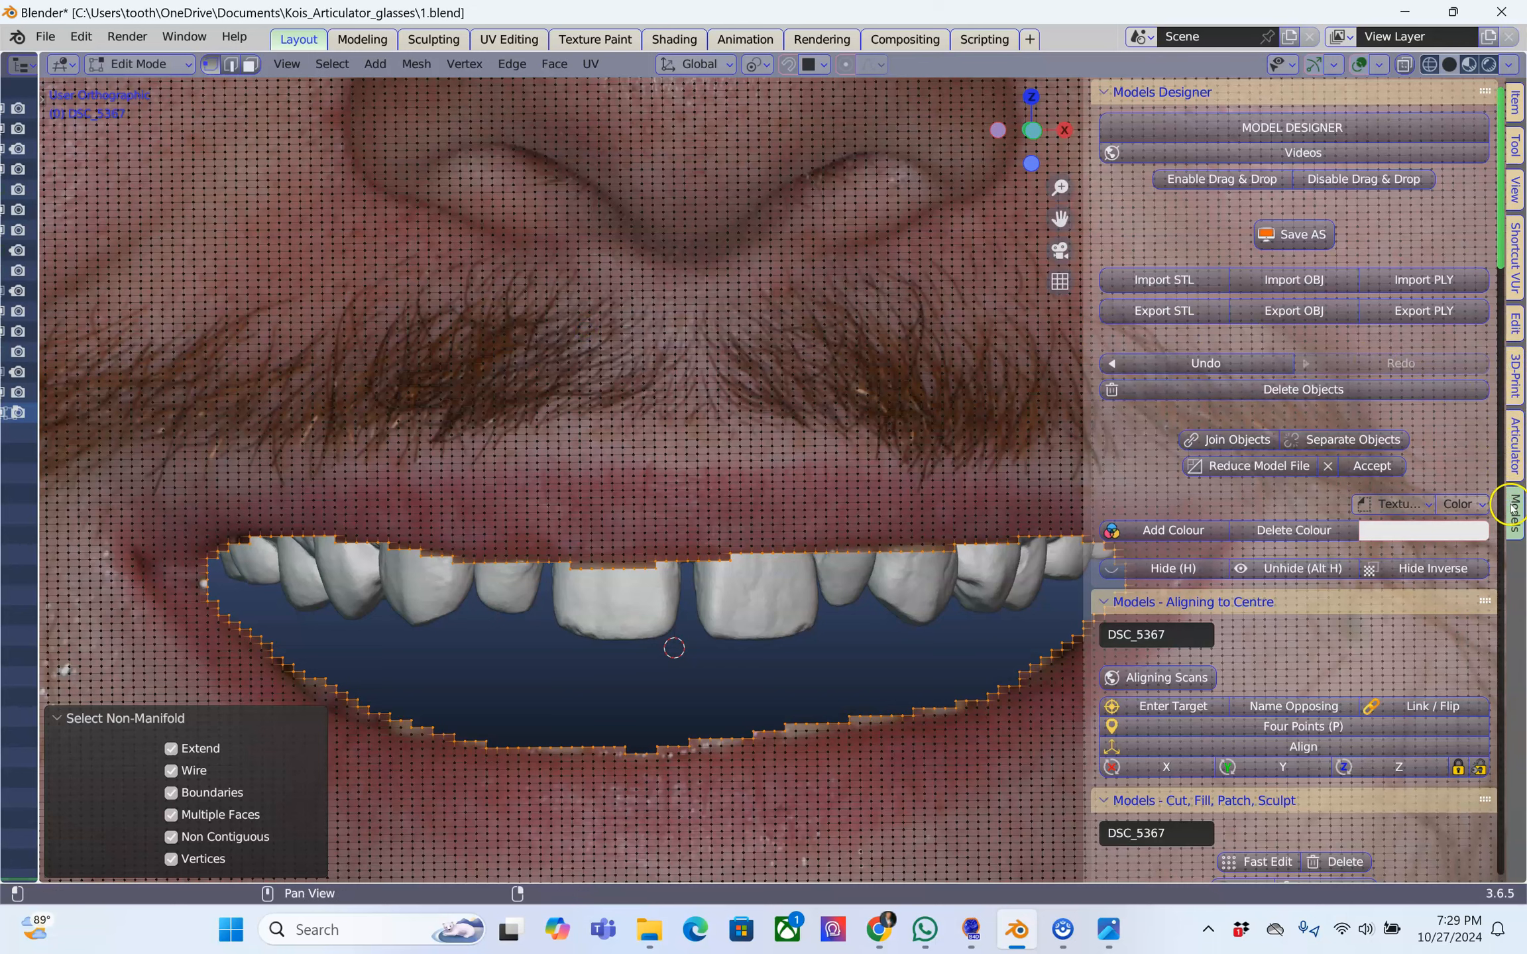
Smooth the selected boundary with LoopTools Relax at 10 iterations and return to Object Mode
click(1515, 323)
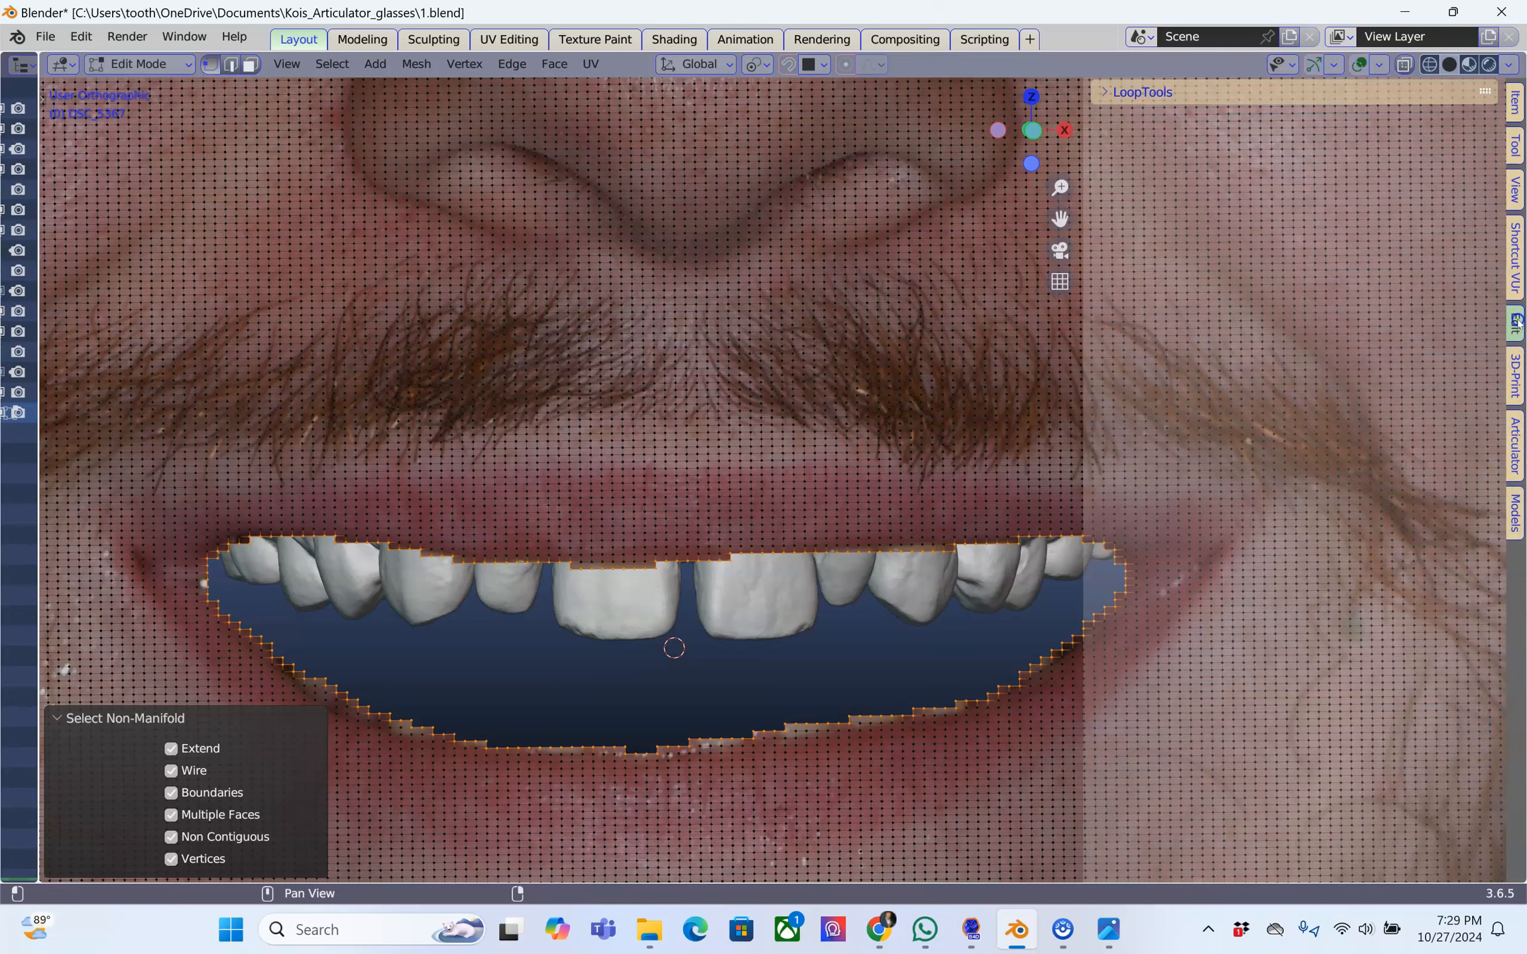
click(1116, 92)
click(1129, 243)
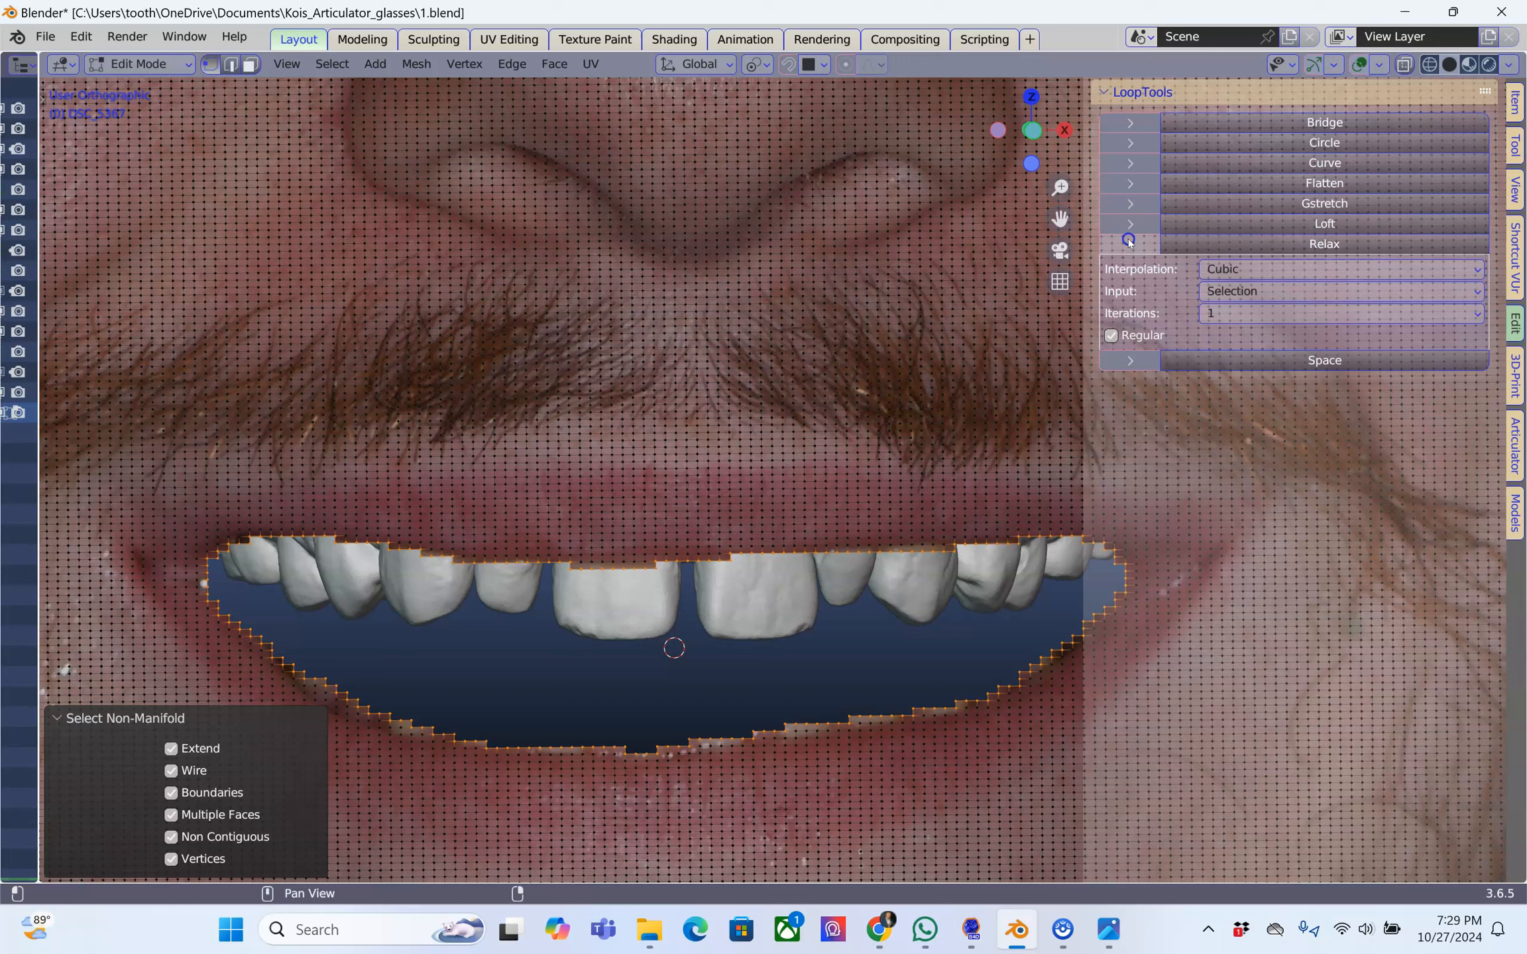
click(1241, 321)
click(1238, 397)
click(1341, 244)
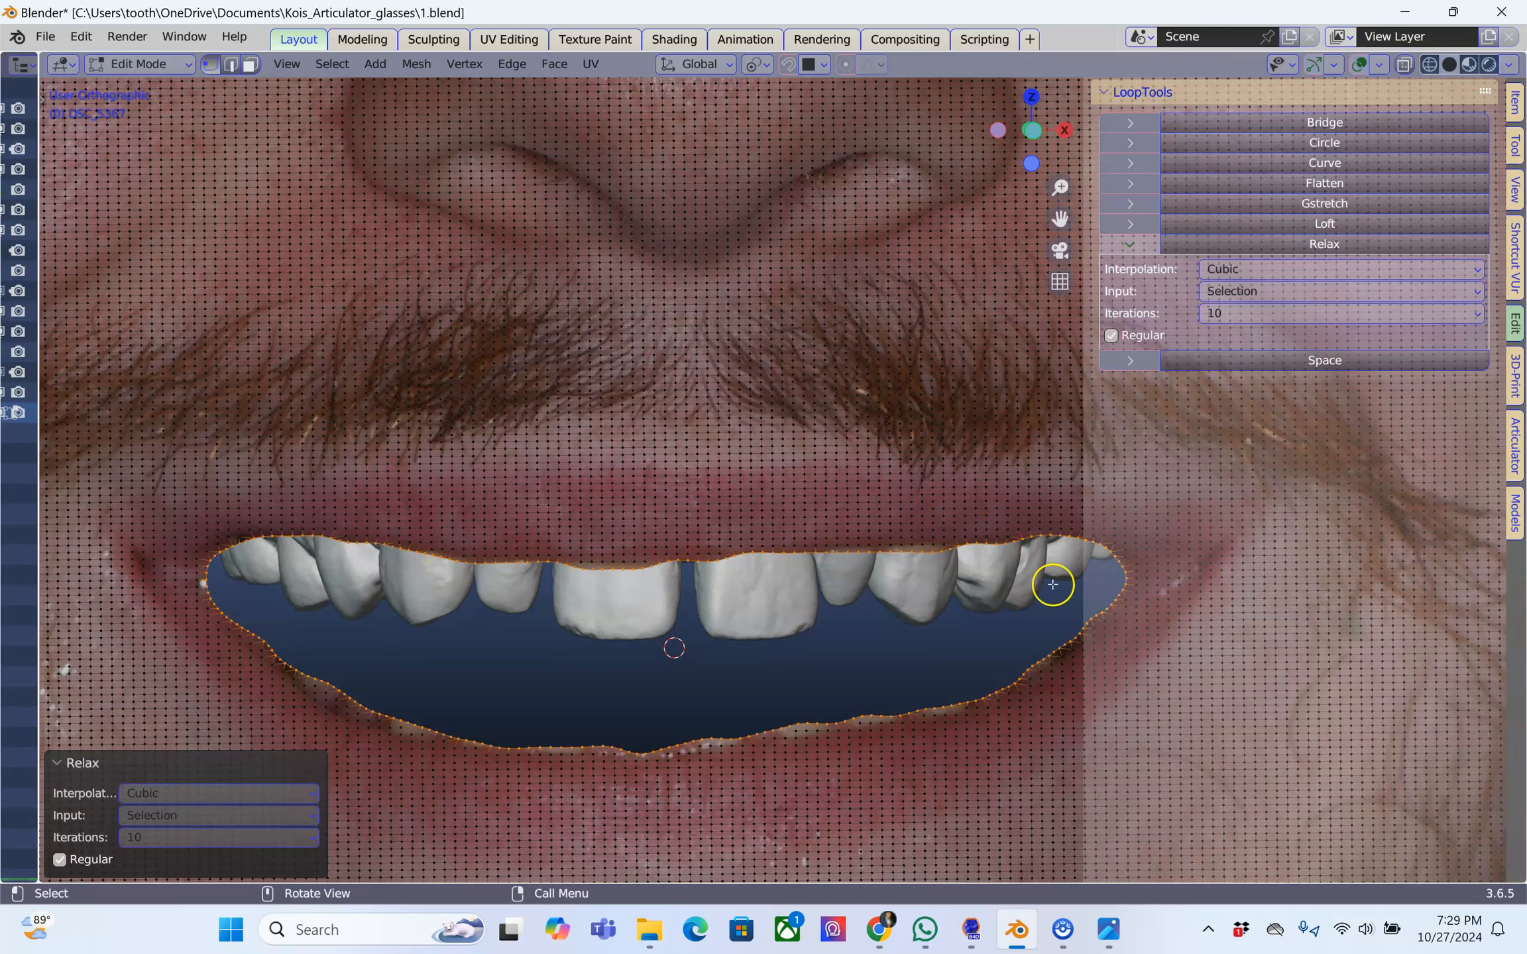
scroll(398, 542, down, 4)
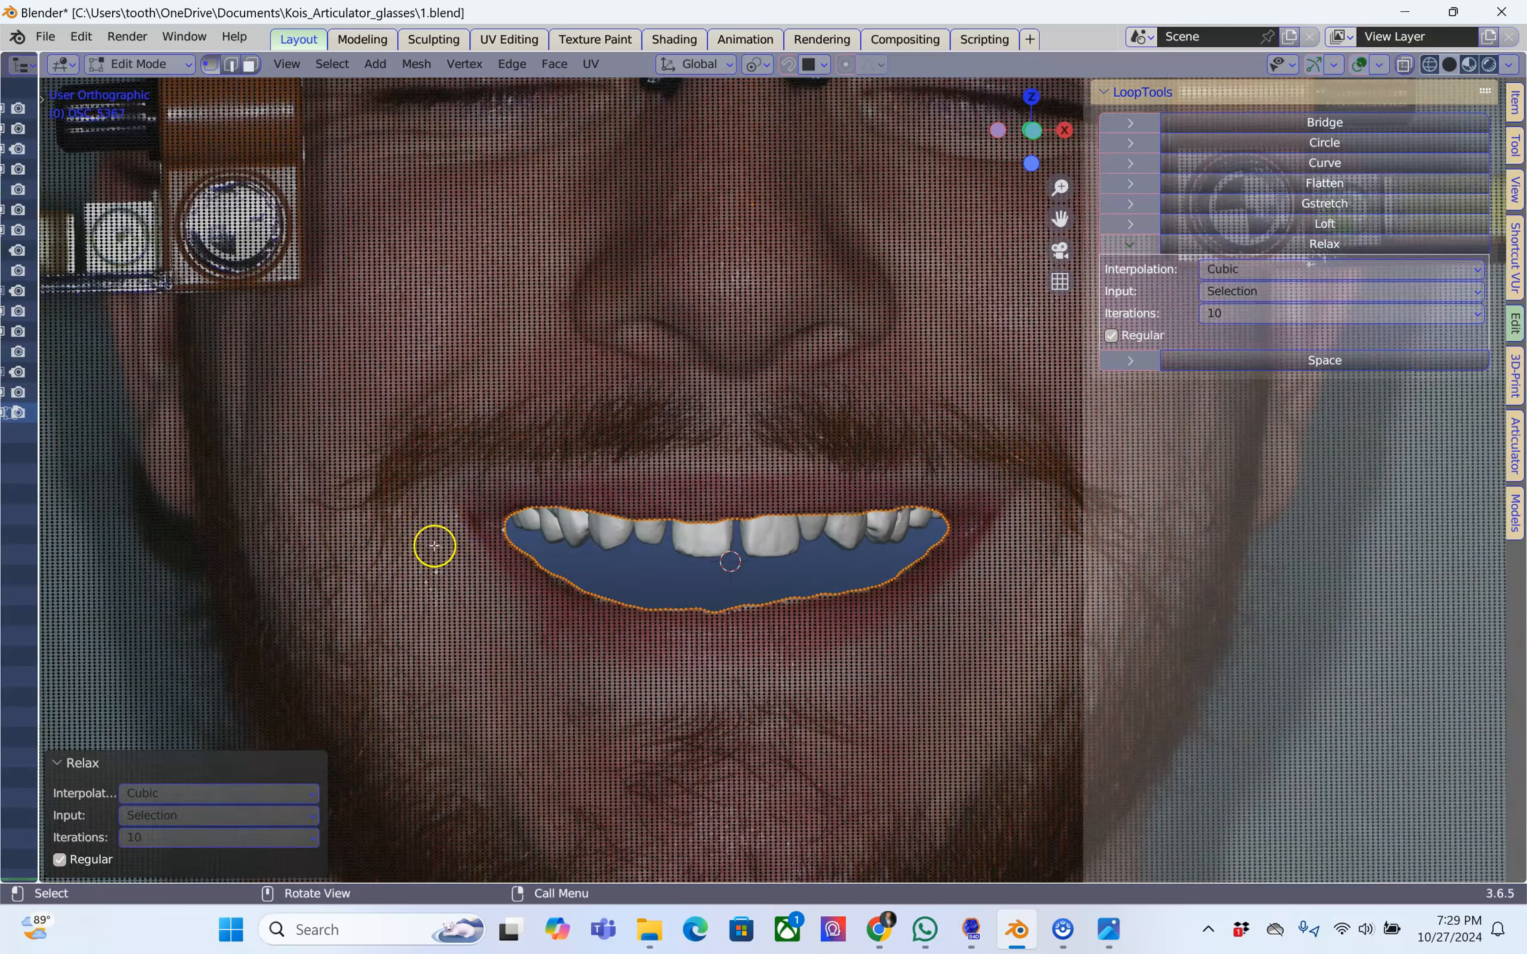
scroll(476, 544, down, 3)
key(Tab)
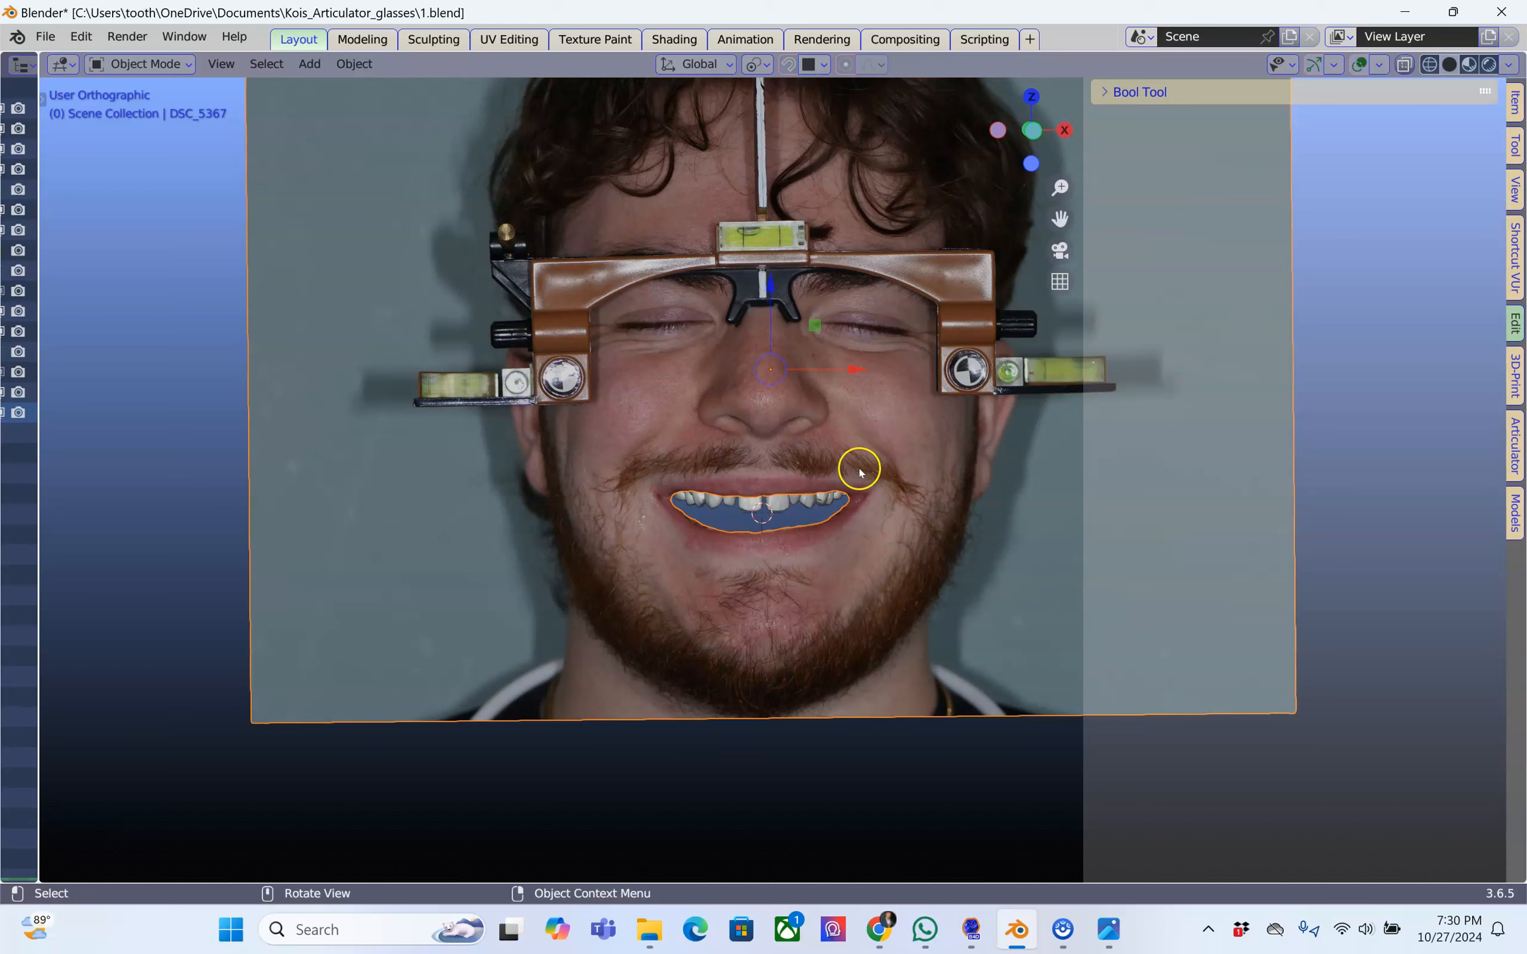
Delete the mounting table from the Articulator facebow setup
click(1514, 510)
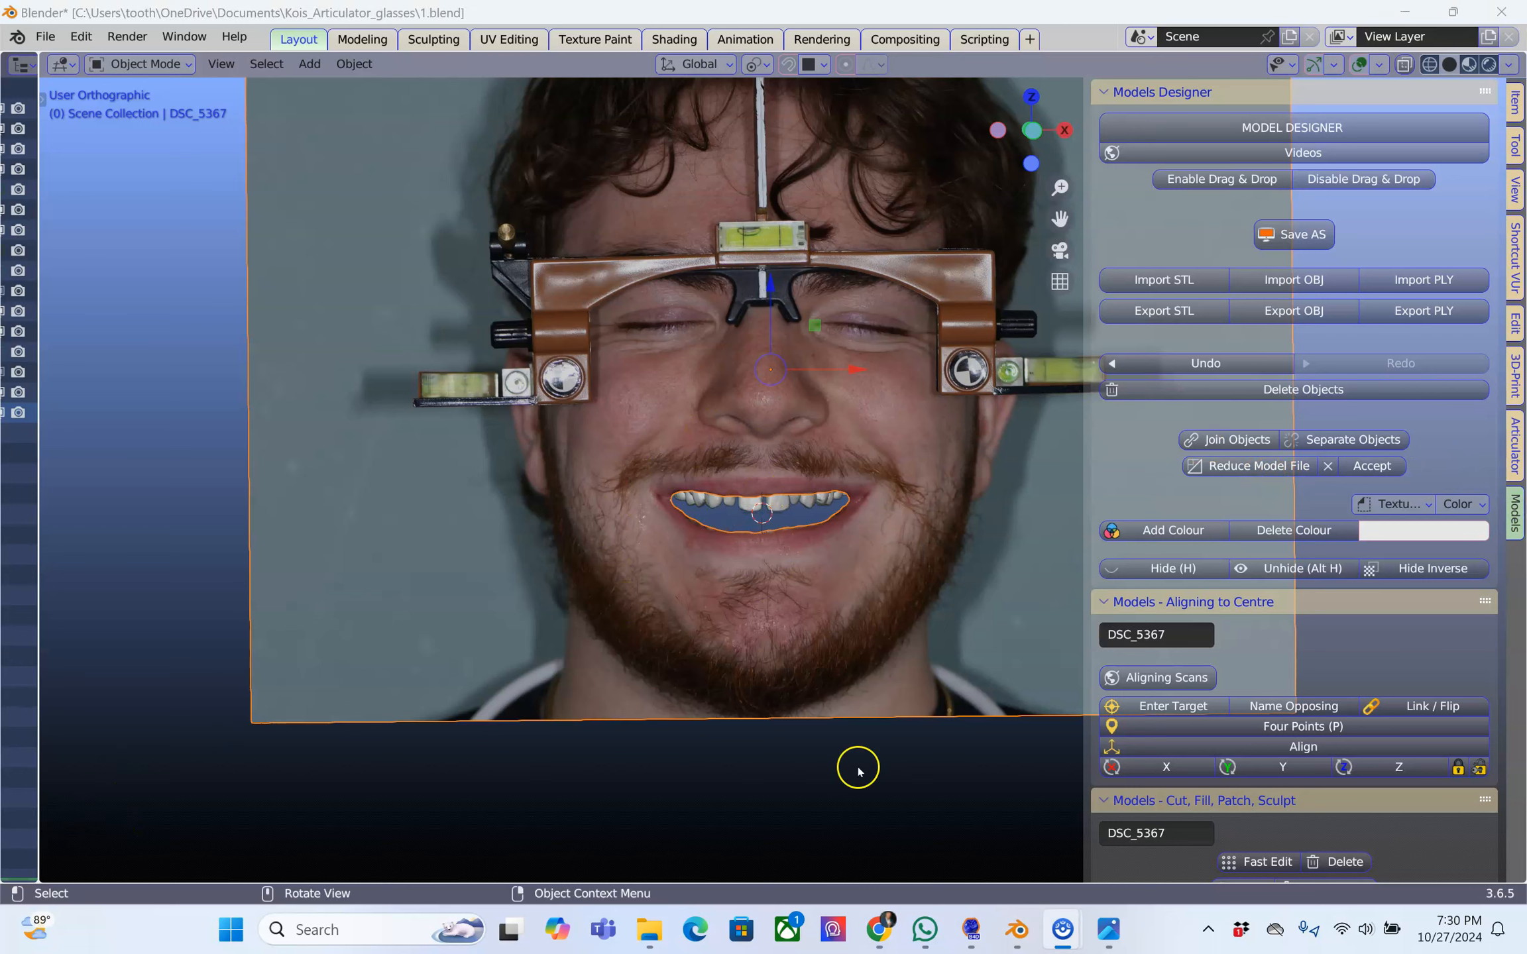
scroll(882, 552, up, 3)
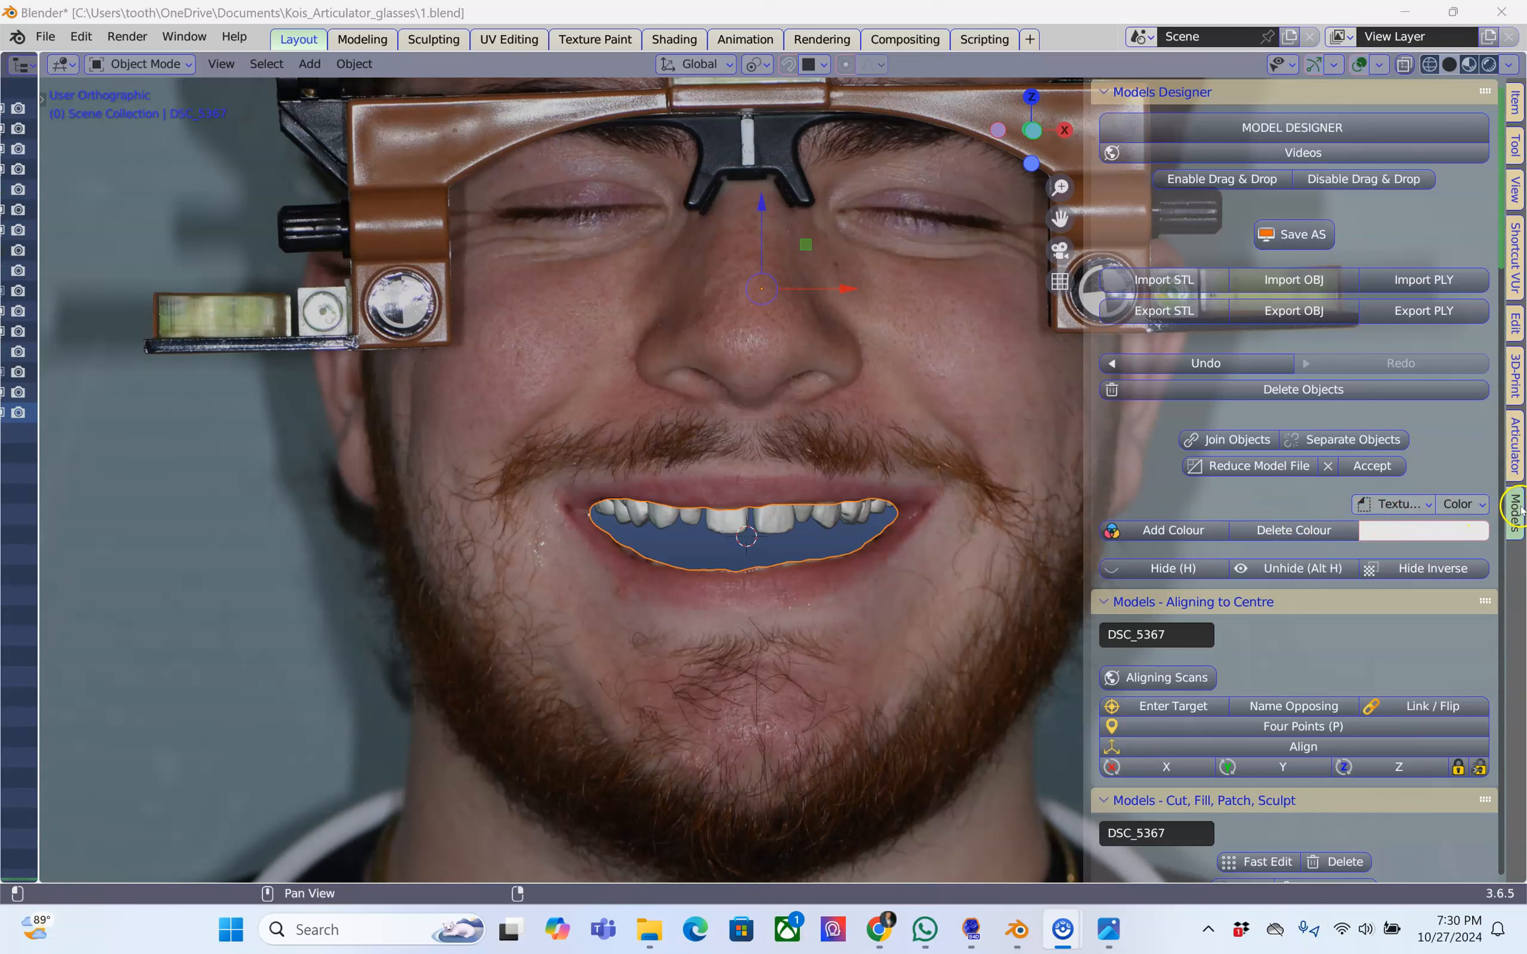
click(1515, 446)
click(1352, 504)
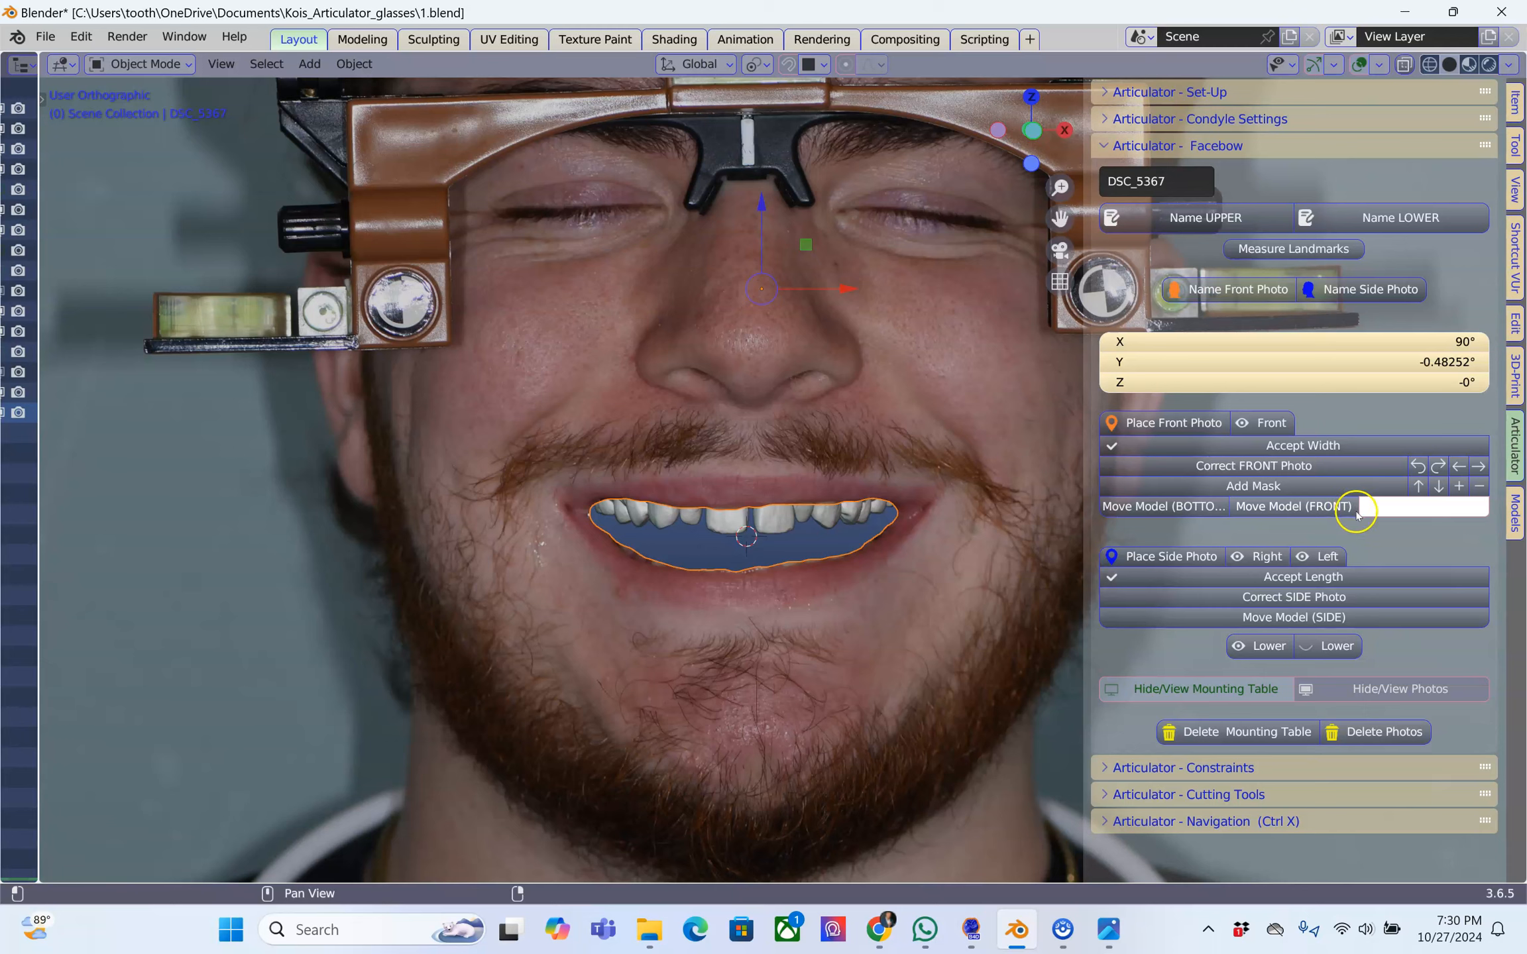
click(1242, 733)
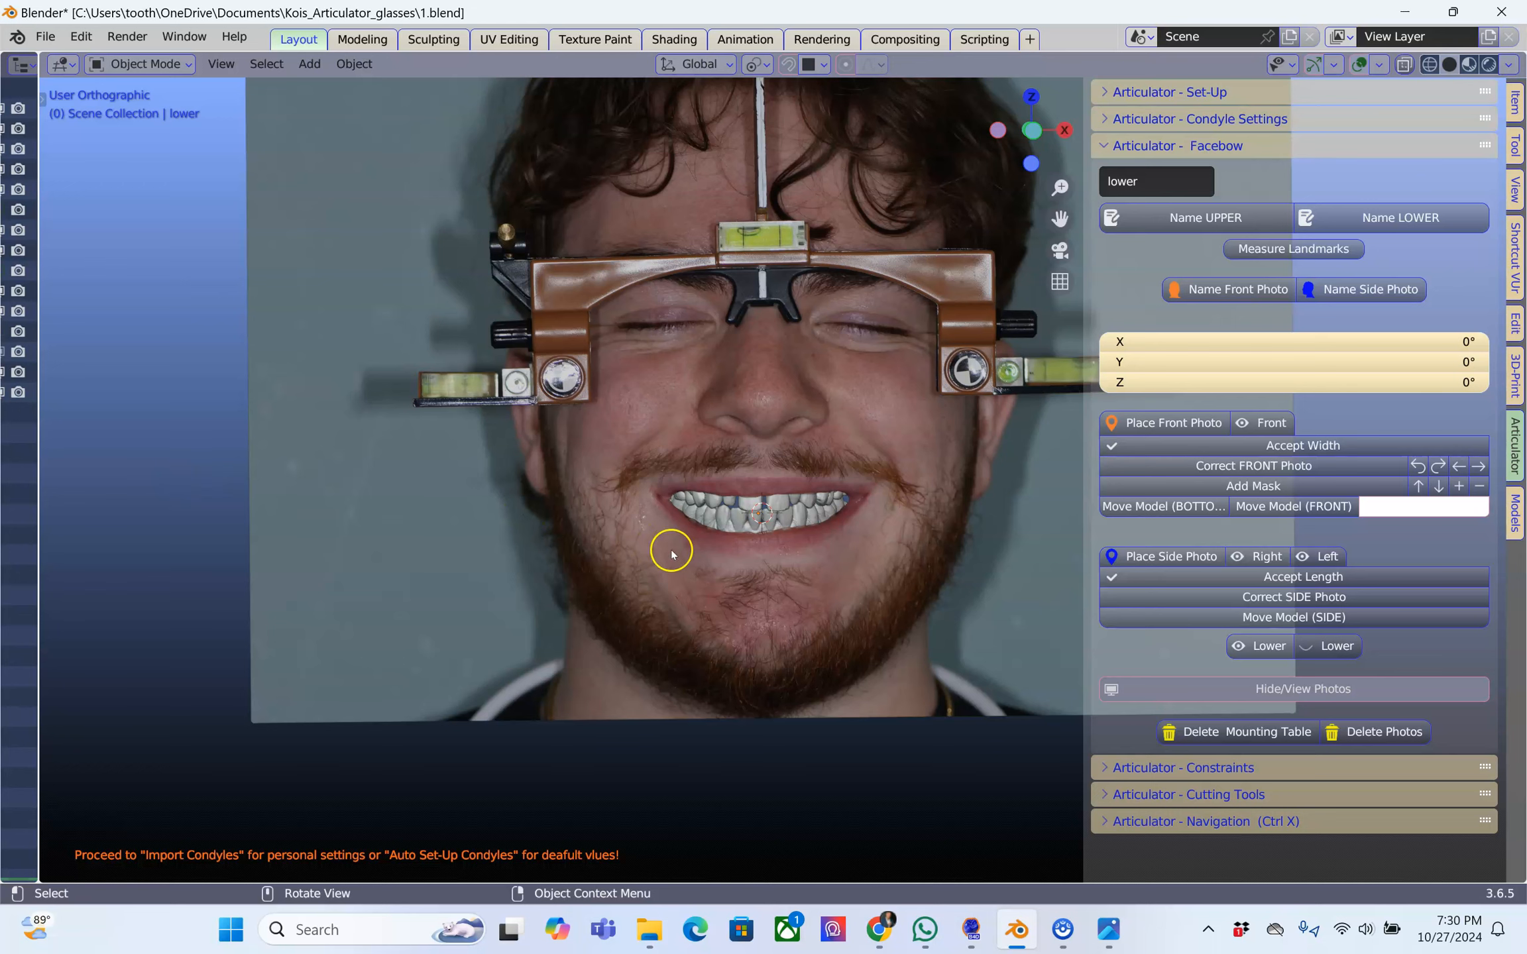
Hide the sidebar and examine how the upper and lower scans sit inside the photo's mouth opening
key(n)
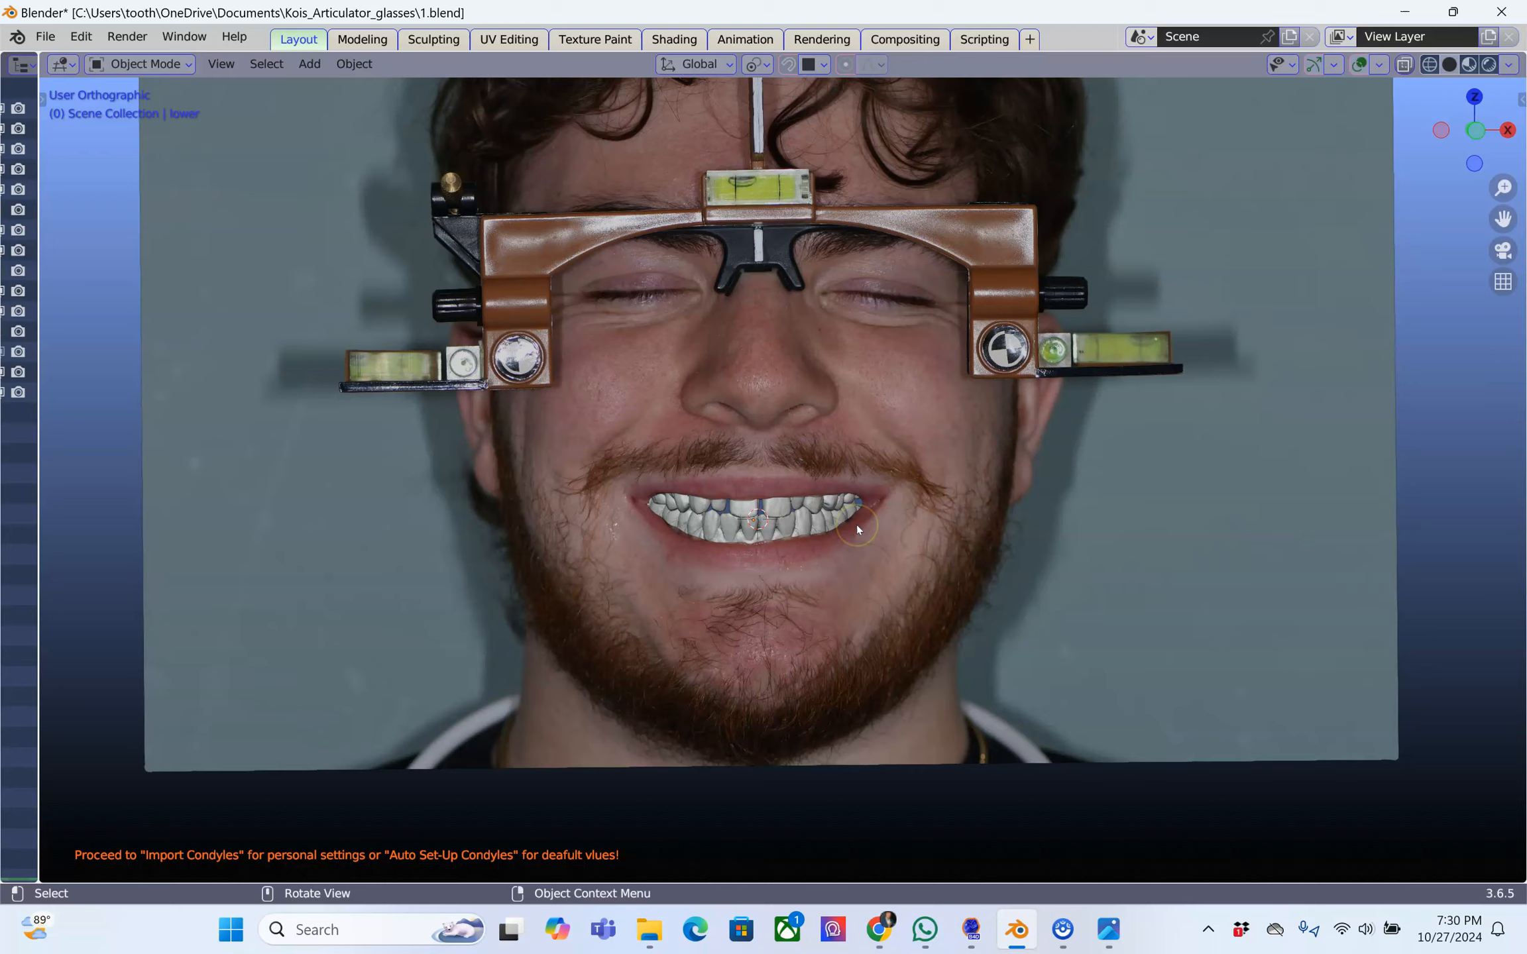
scroll(856, 523, up, 2)
shift+middle_drag(856, 523, 813, 542)
scroll(813, 542, up, 3)
scroll(518, 555, down, 4)
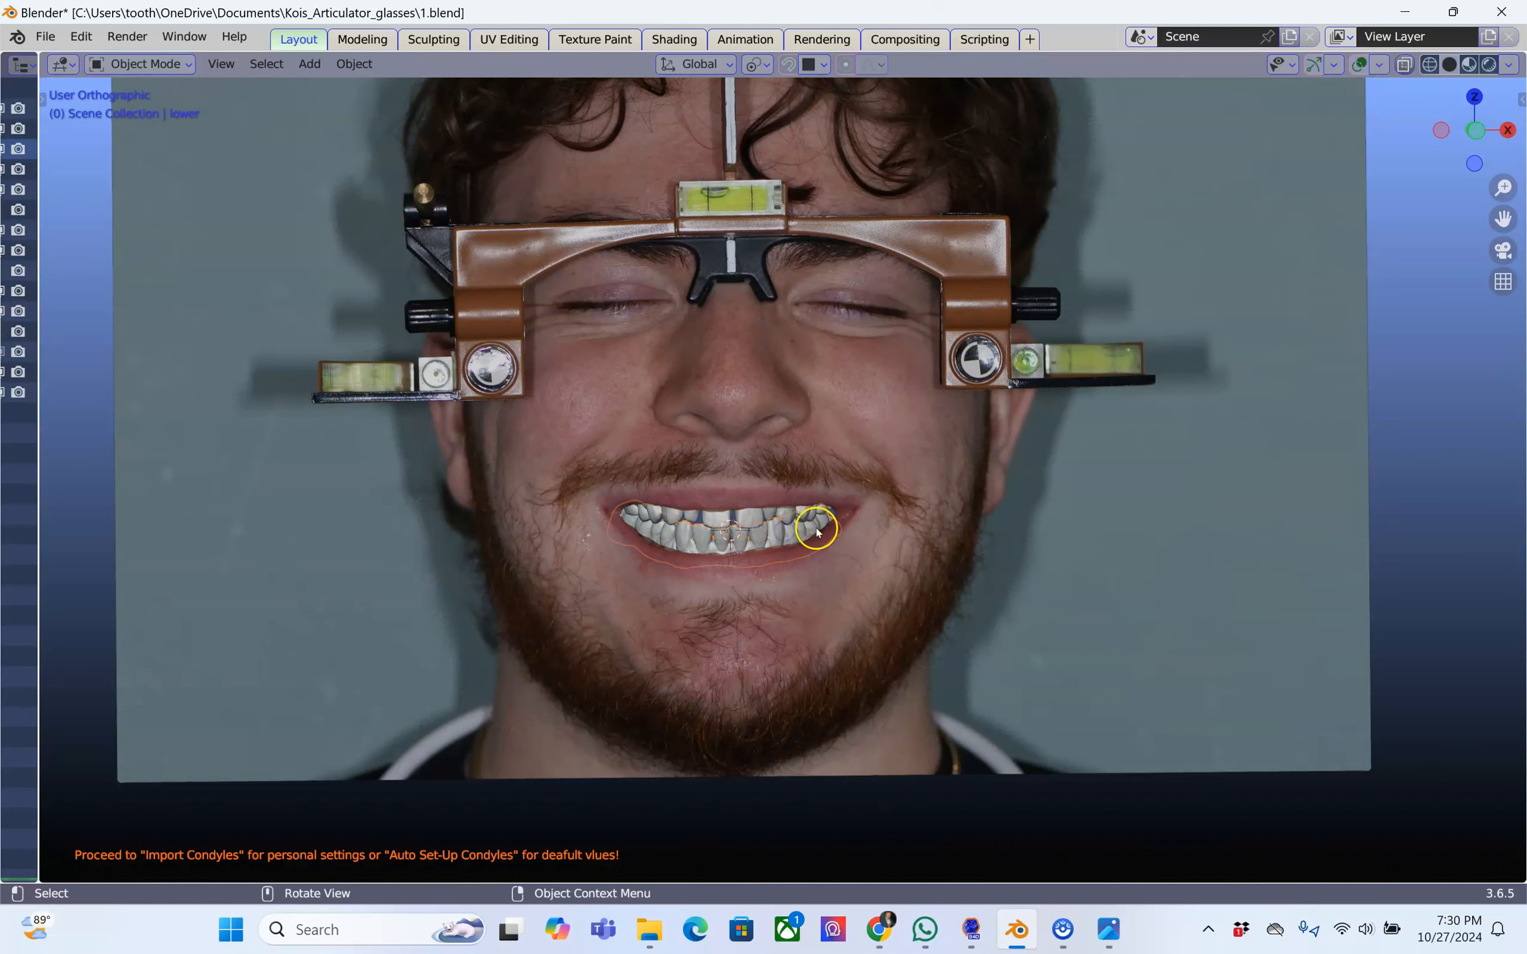
Select the facial photo plane DSC_5367 and lock its transforms using the Models alignment tools
click(787, 513)
click(297, 228)
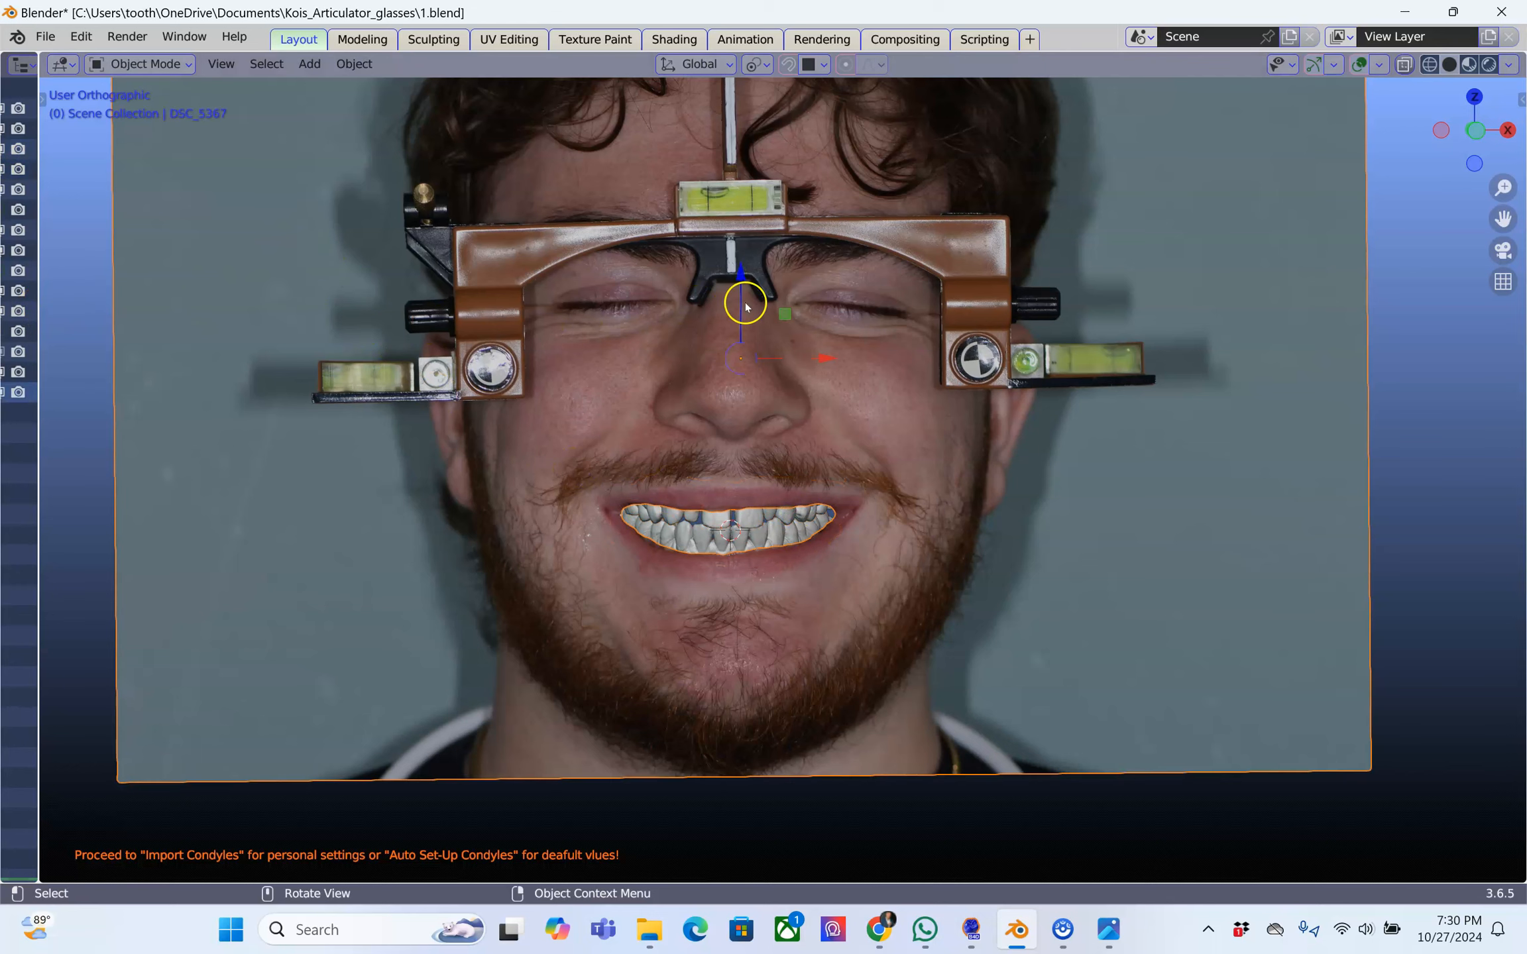
key(n)
click(1514, 496)
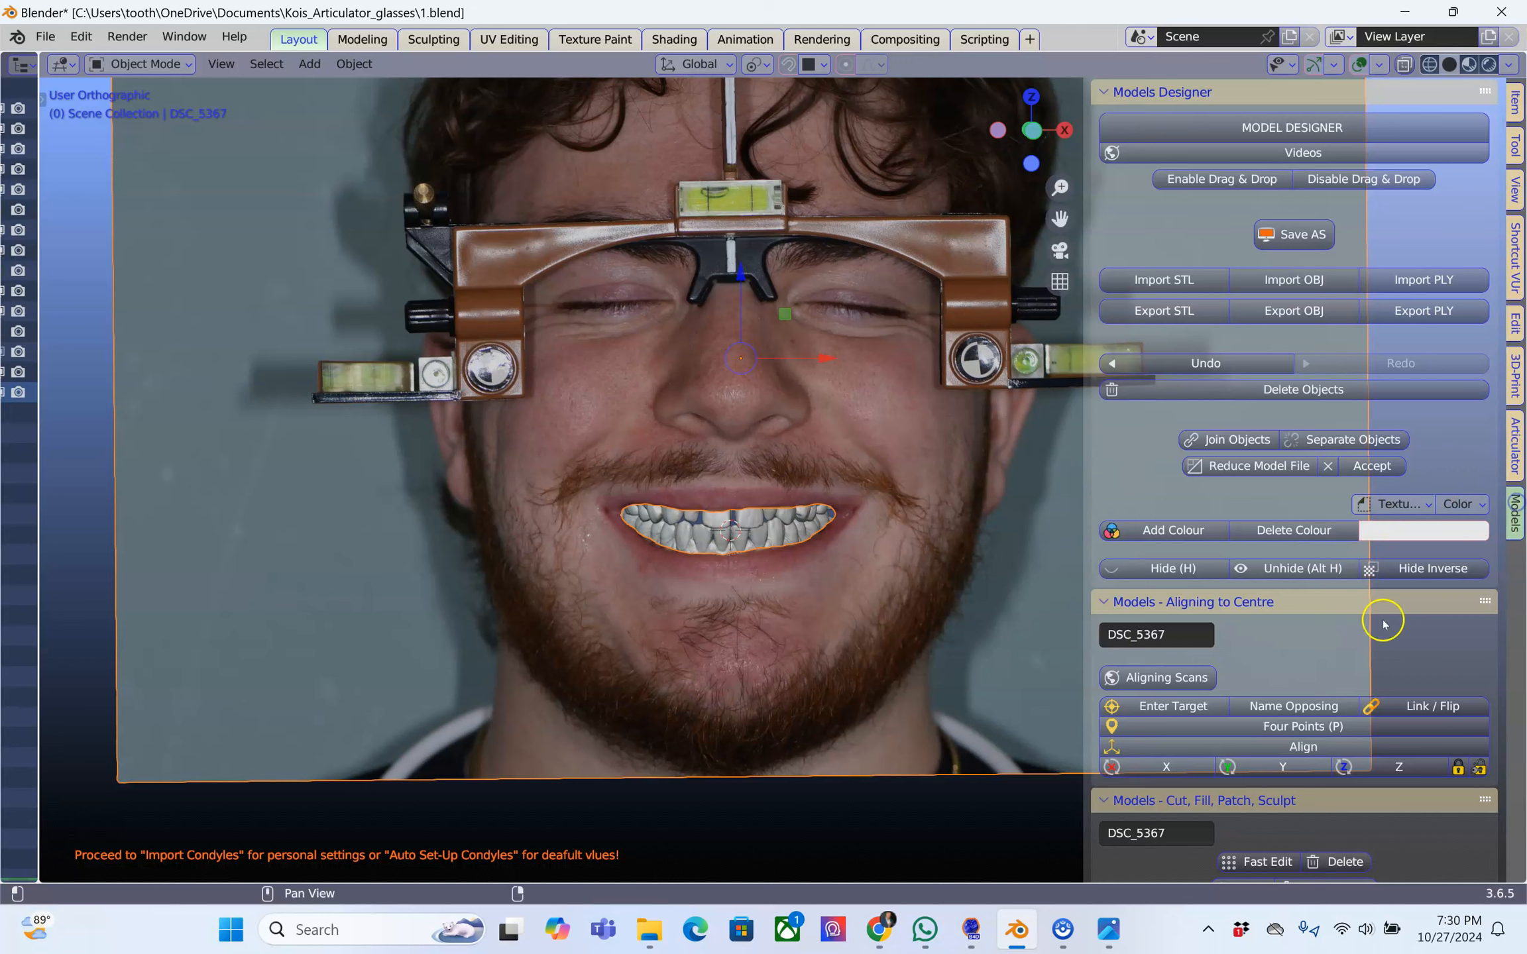
click(1458, 767)
Make the photo plane DSC_5367 unselectable in the scene object list, then shrink the list back to a narrow strip
scroll(555, 528, down, 3)
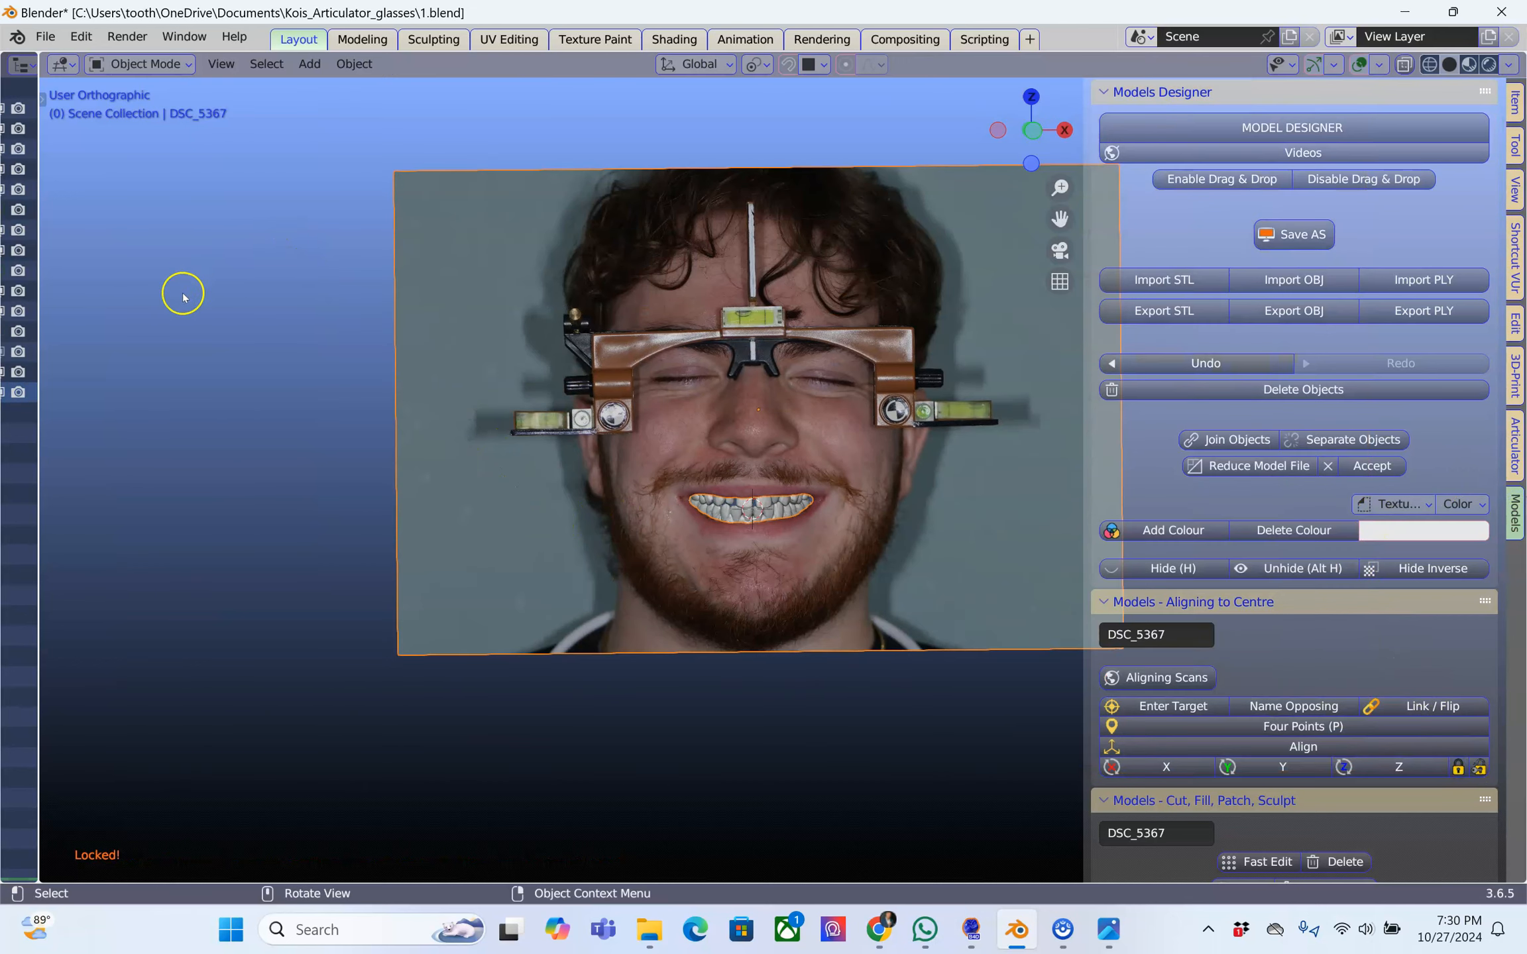
drag(37, 310, 375, 311)
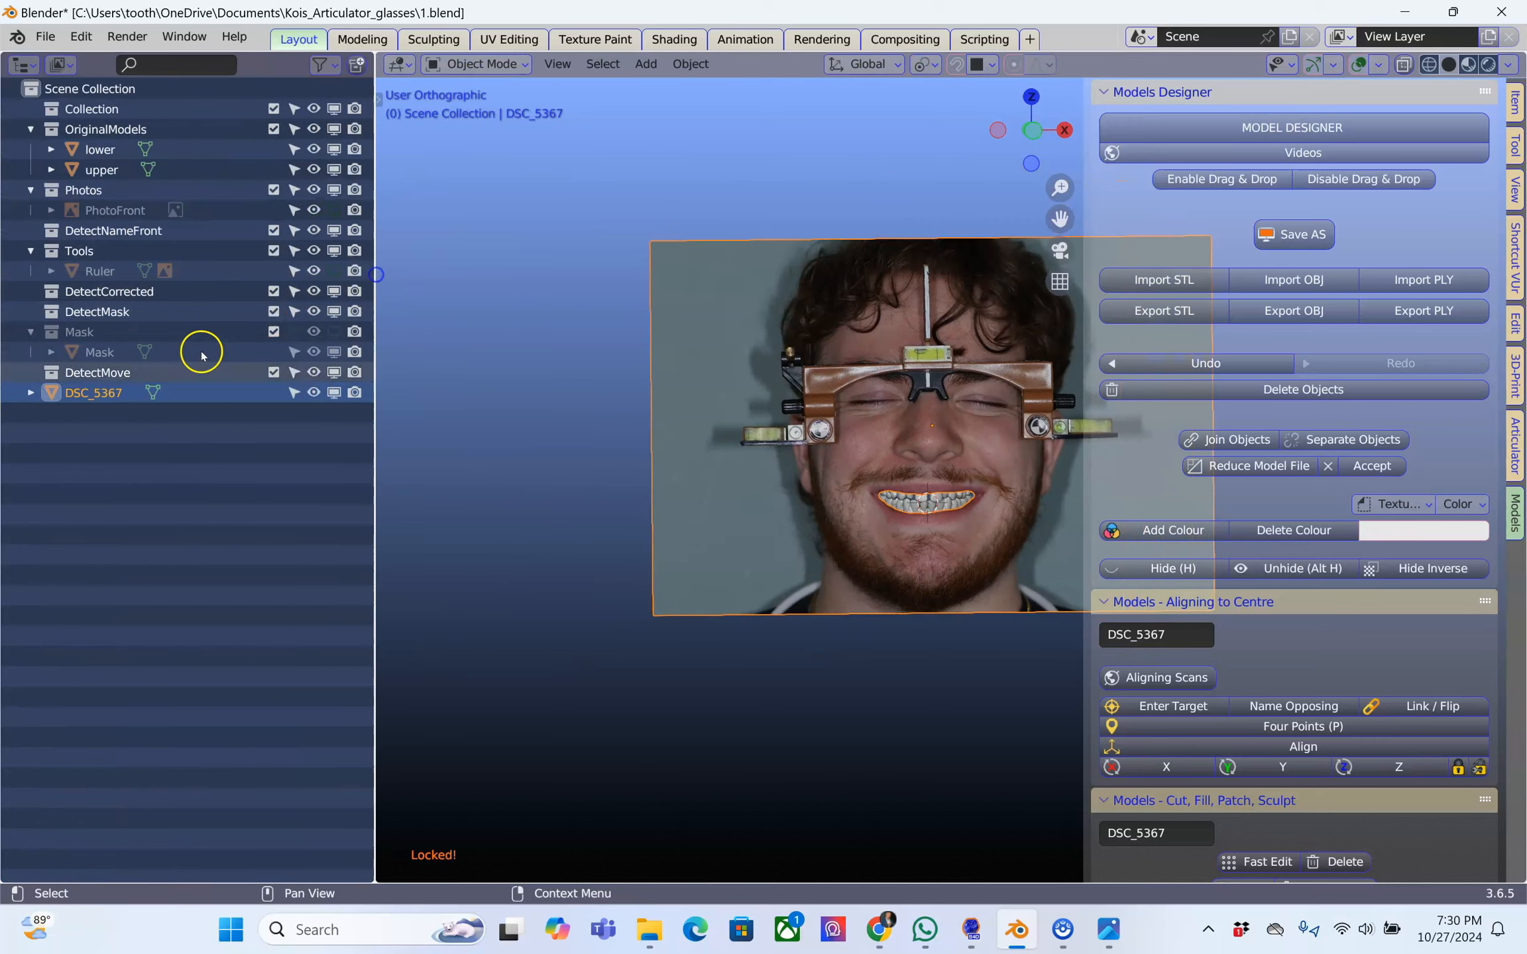
click(294, 393)
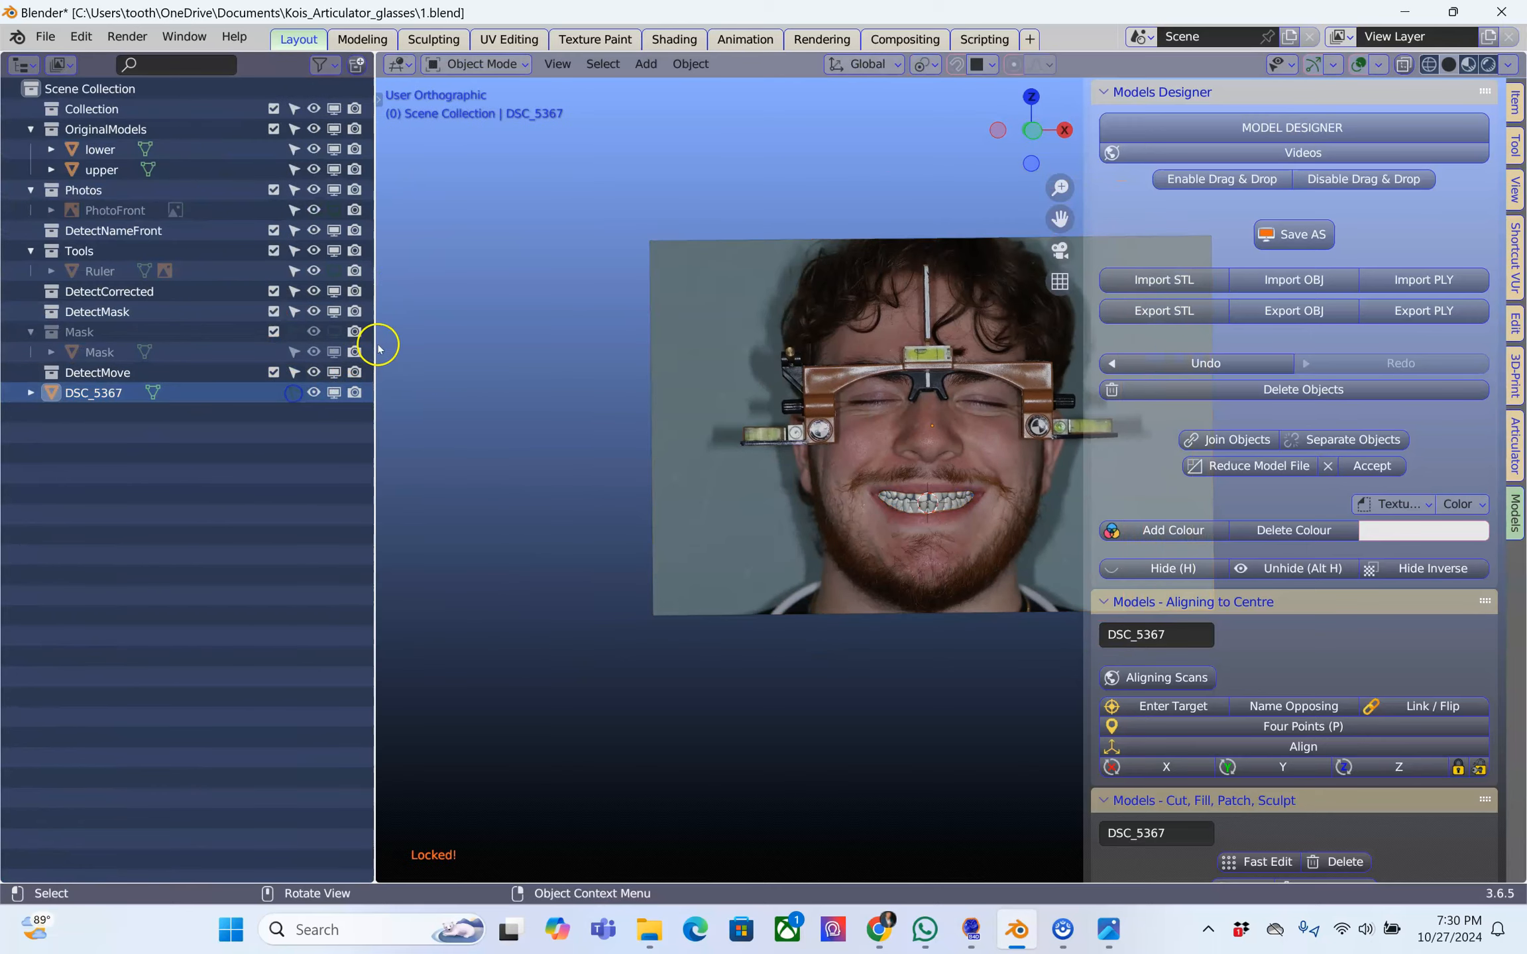
drag(374, 349, 53, 371)
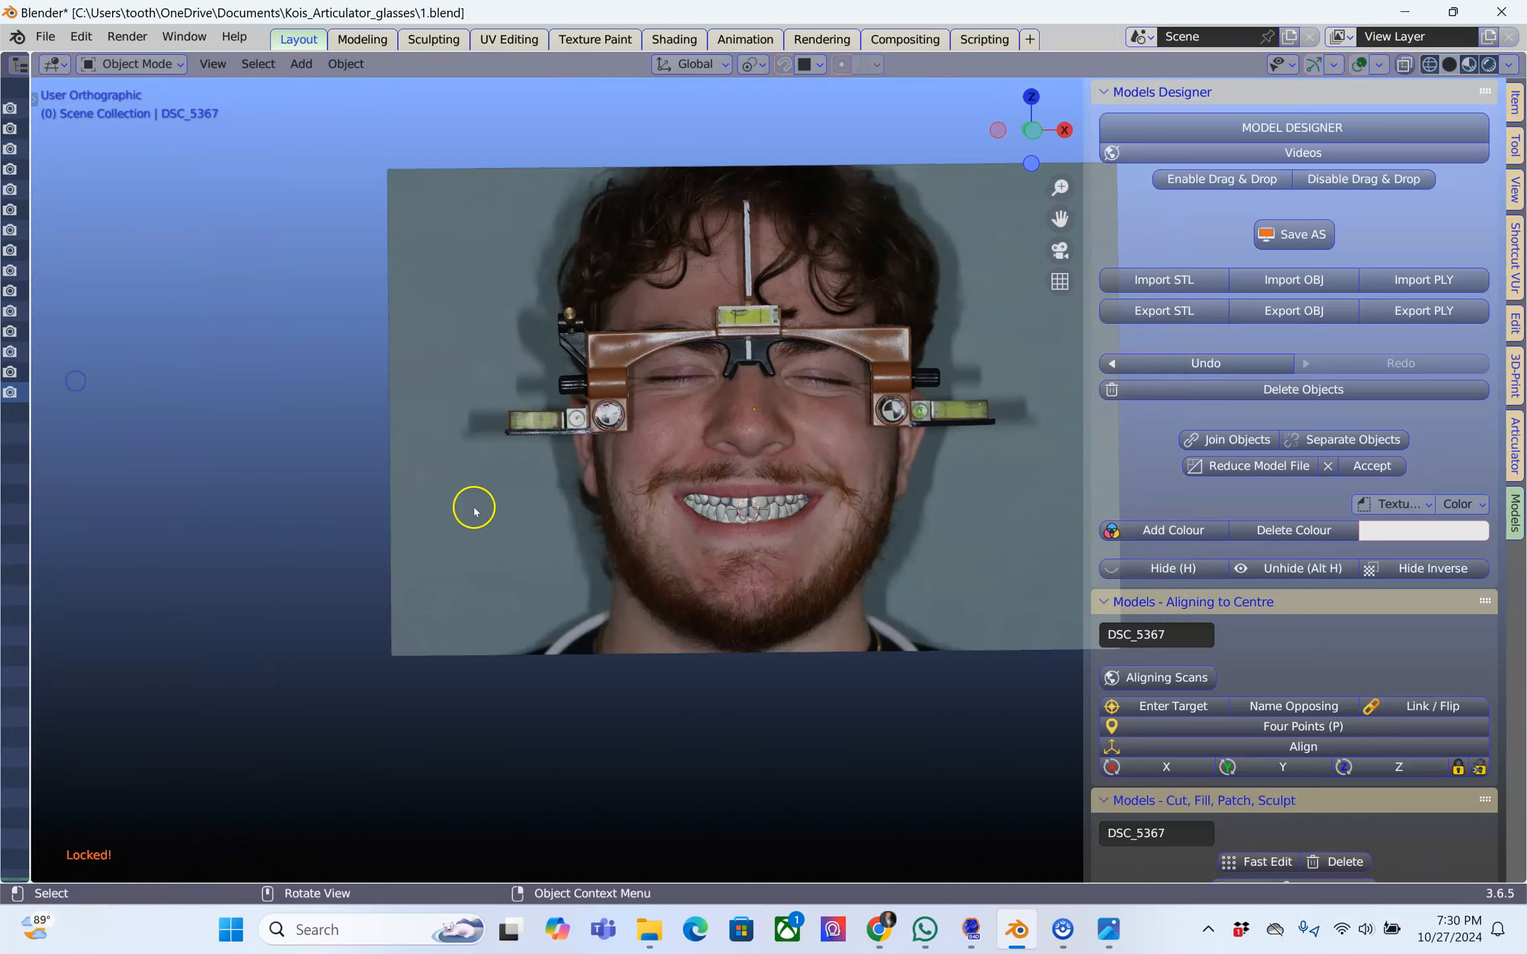
Test picking the scans through the photo's mouth opening, ending on the lower scan, and examine them from an angle
scroll(795, 510, up, 7)
click(725, 535)
click(690, 535)
click(686, 568)
scroll(705, 530, down, 4)
middle_drag(705, 559, 385, 638)
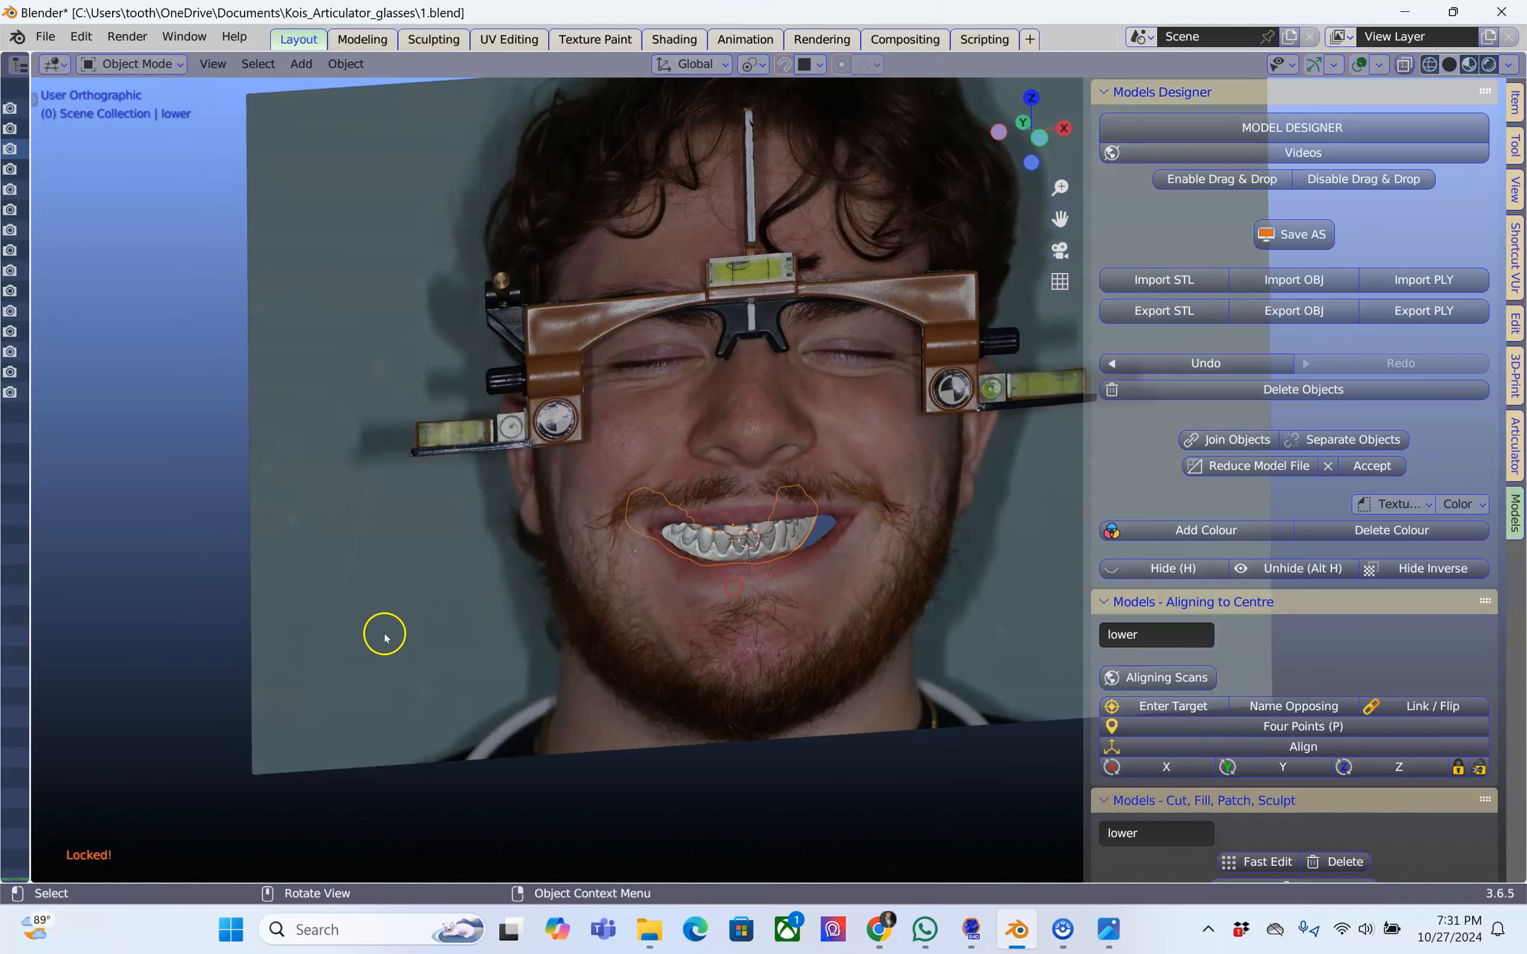